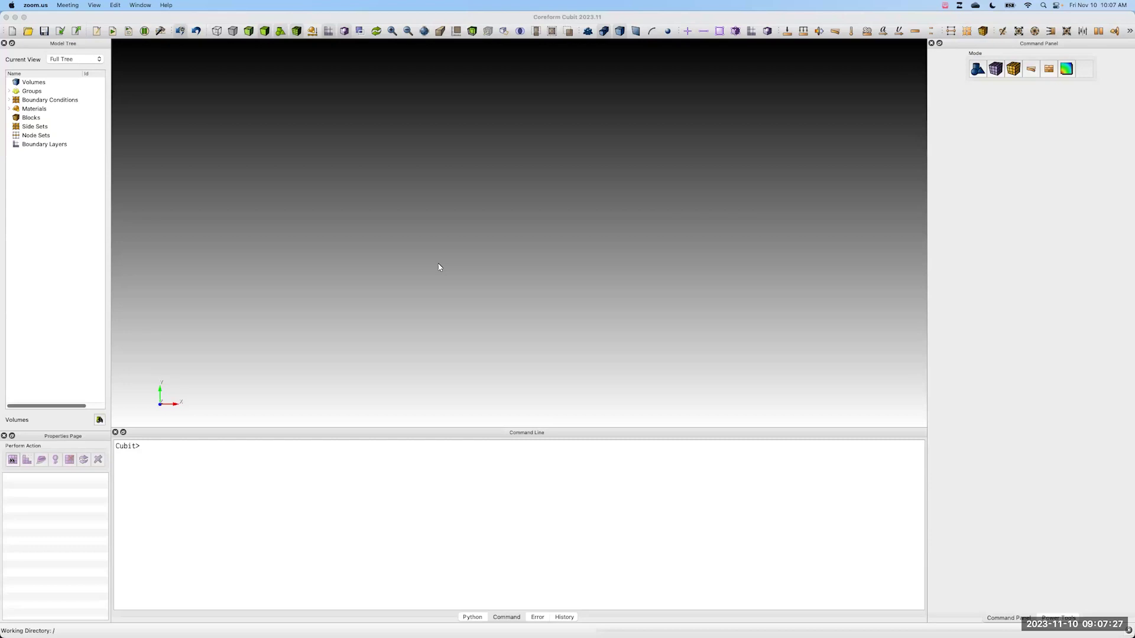
Step: Switch to the terminal and start an IPython session in the dagmc-webinar folder
click(391, 446)
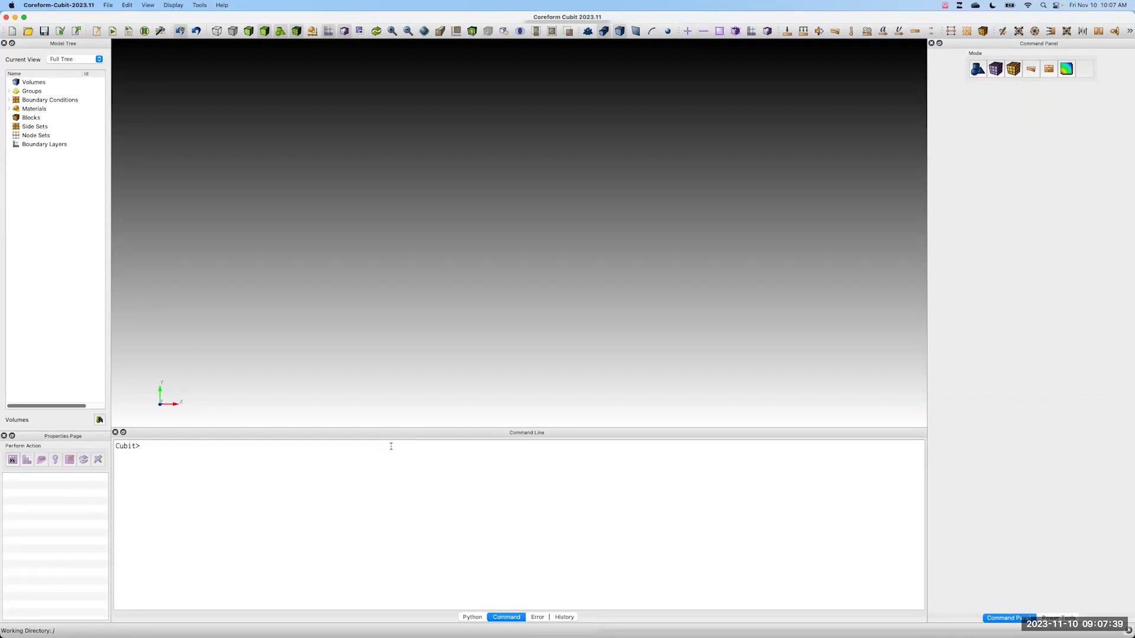
key(super+Tab)
key(super+Tab)
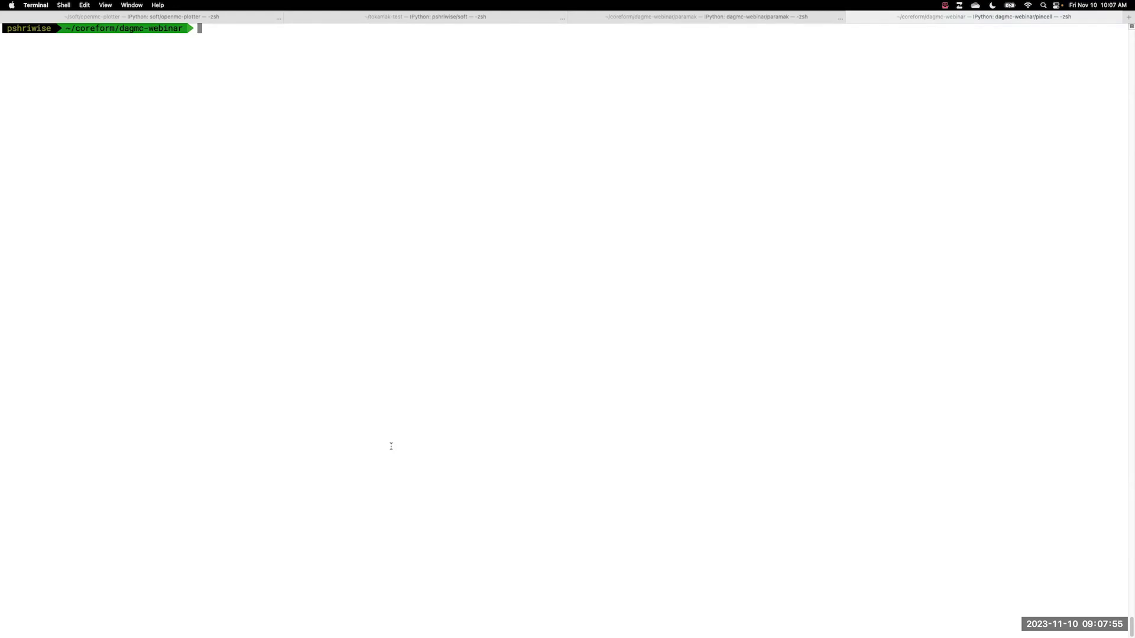
text(ipython)
key(Return)
Step: Import openmc, and import pyplot from matplotlib as plt
text(imp)
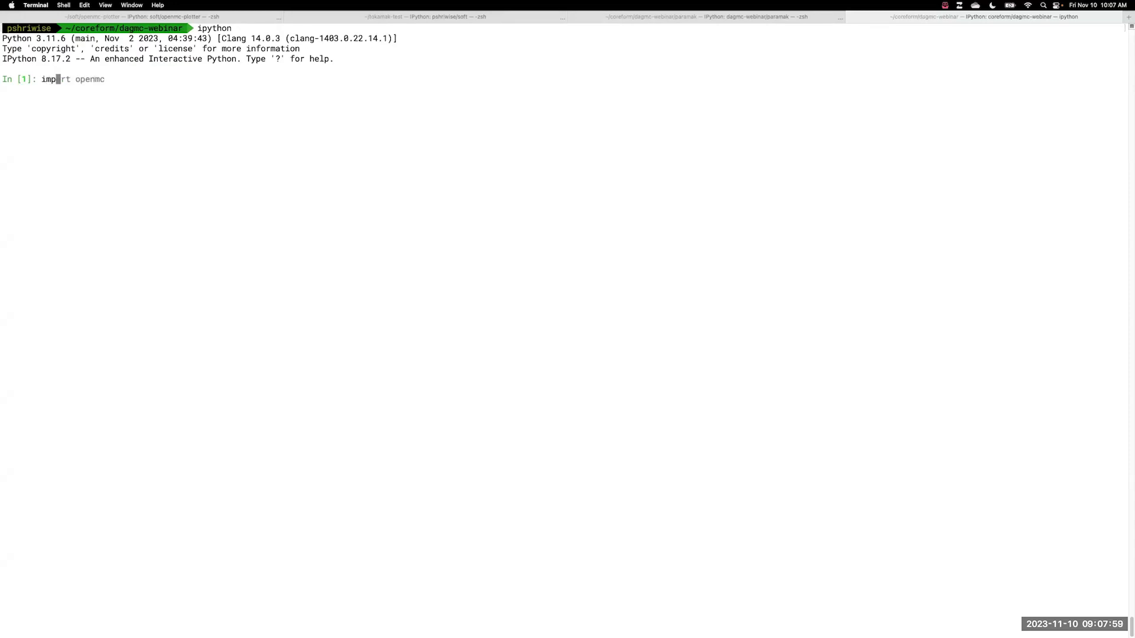
text(ort openmc)
key(Return)
text(from)
key(Right)
key(Return)
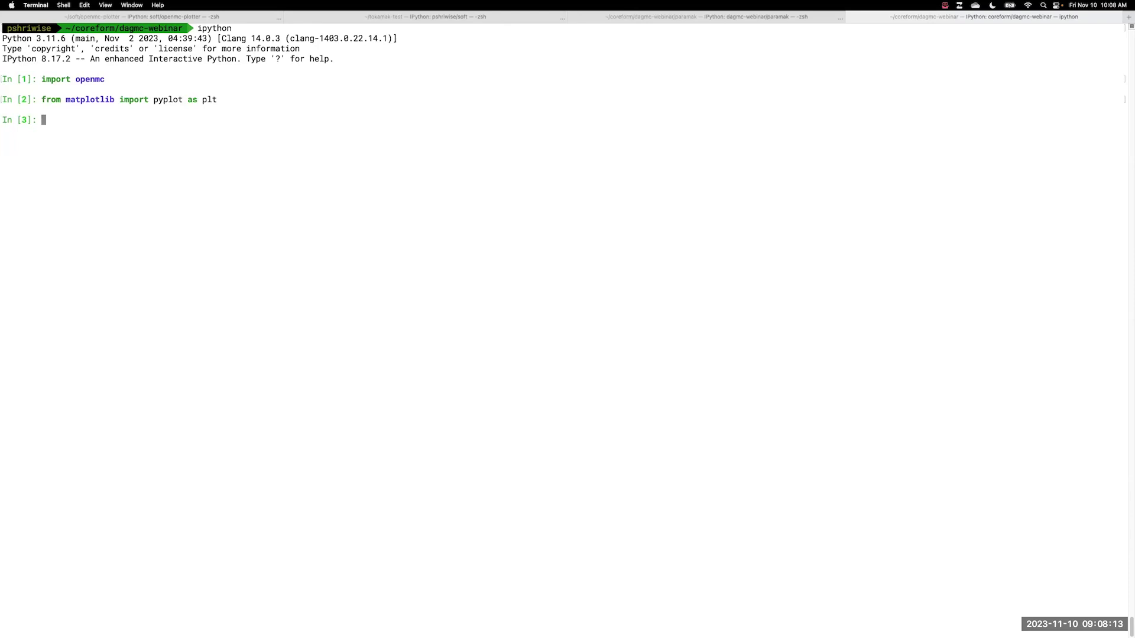
Step: Assign openmc.examples.pwr_pin_cell() to pwr_pincell and display the resulting model object
text(pwr_pincell =)
key(Right)
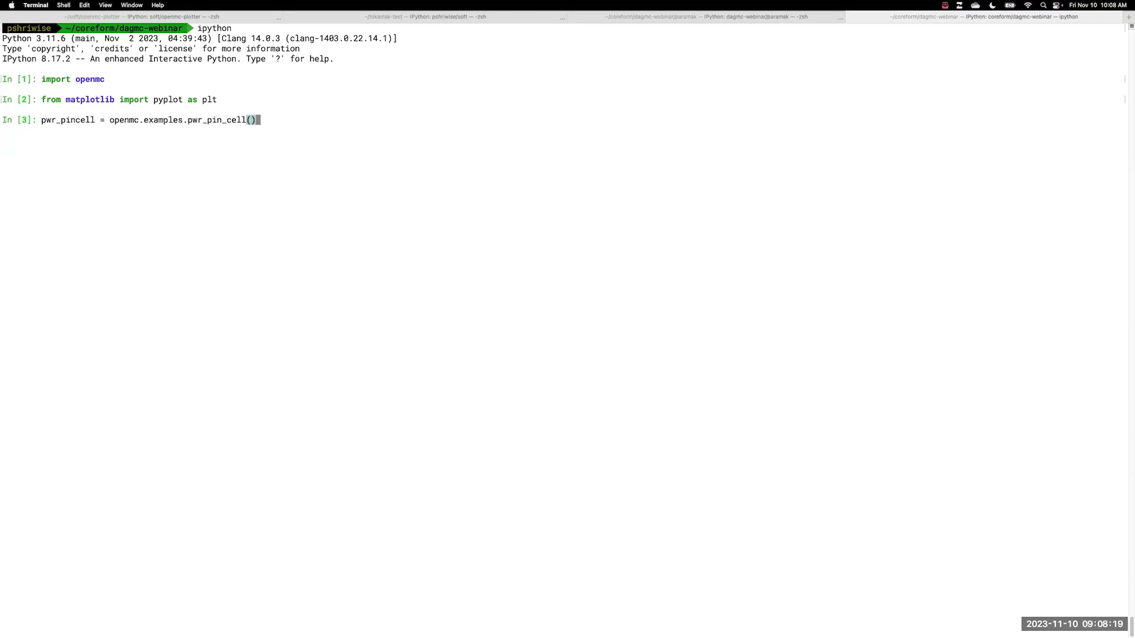
key(Return)
text(pwr)
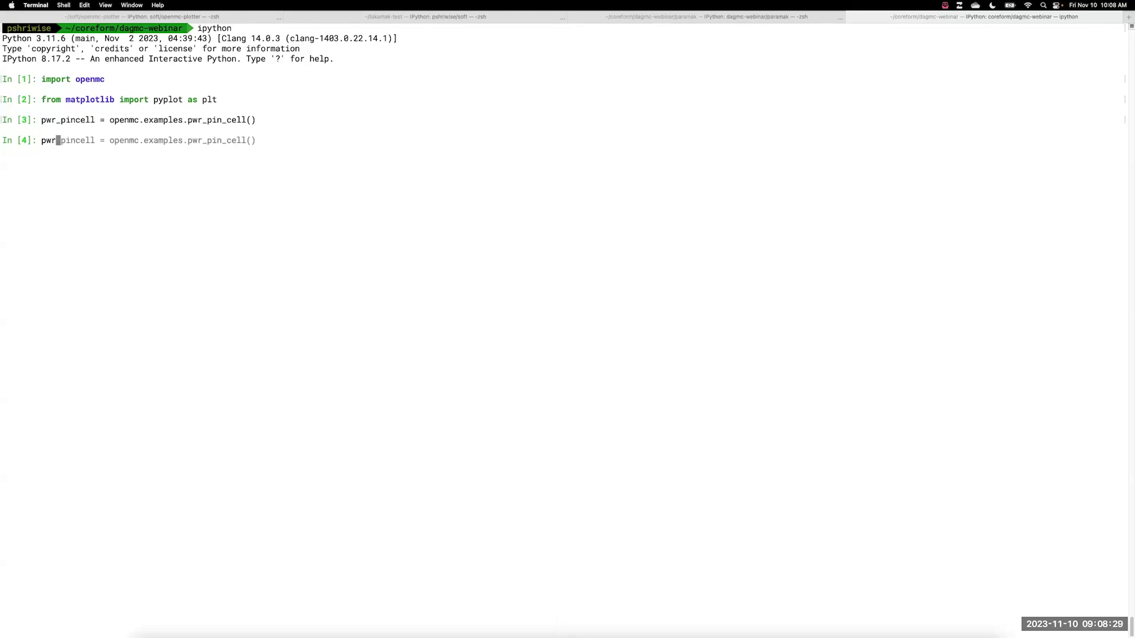
text(_pin)
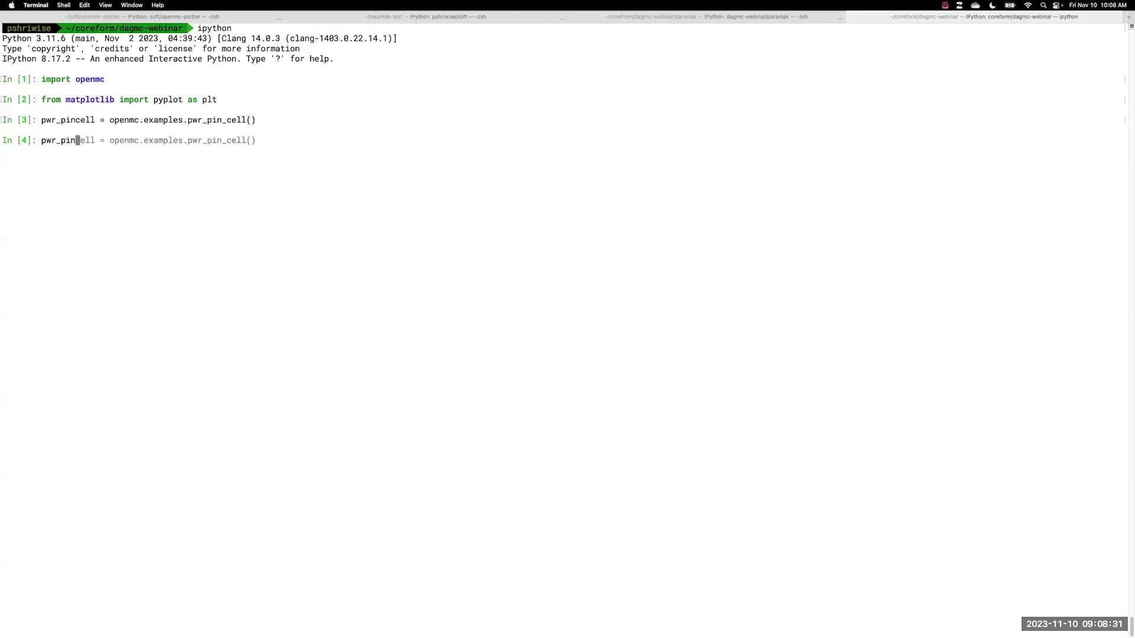
text(cell)
key(Return)
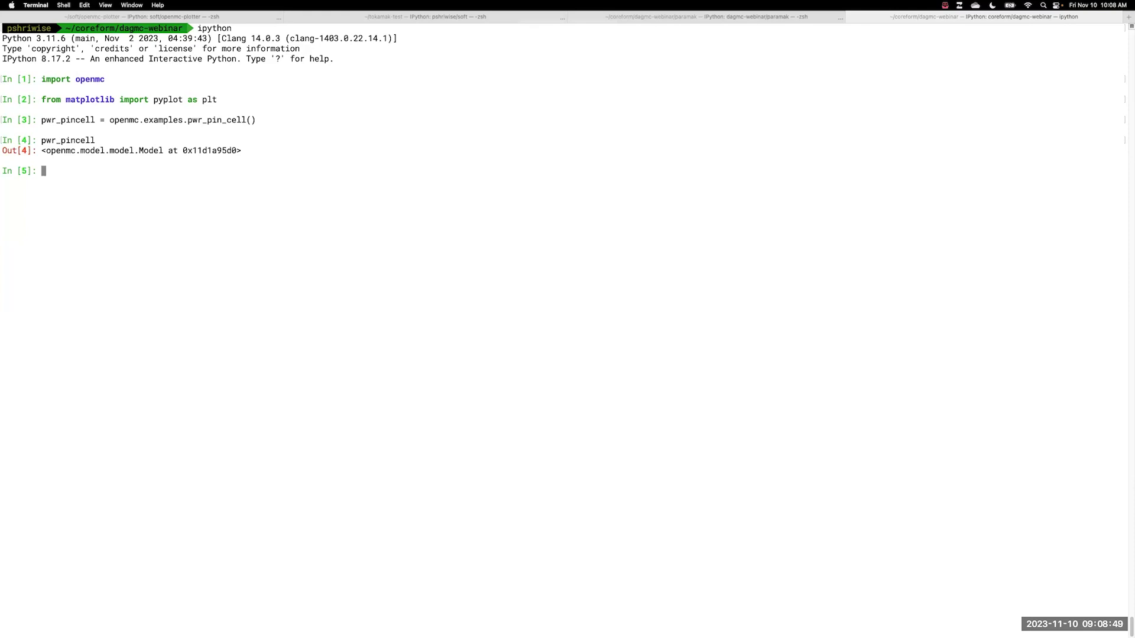
Step: Print the materials of pwr_pincell and examine the name of each material
text(pwr_pincell.materials)
key(Return)
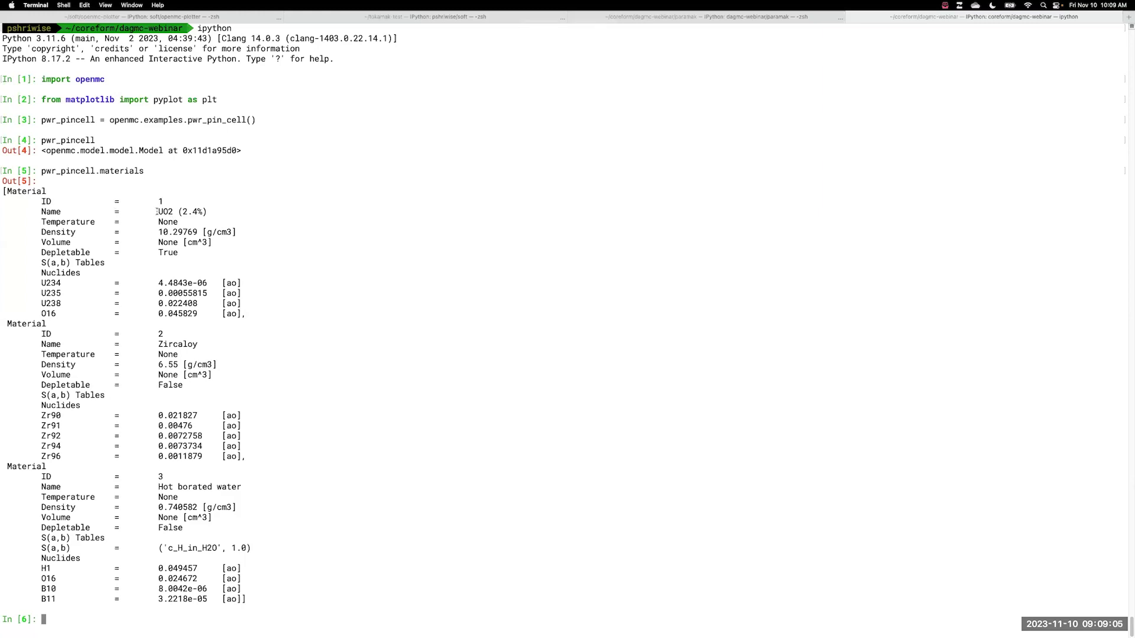
drag(157, 212, 208, 210)
drag(159, 344, 199, 344)
click(162, 489)
drag(157, 489, 241, 488)
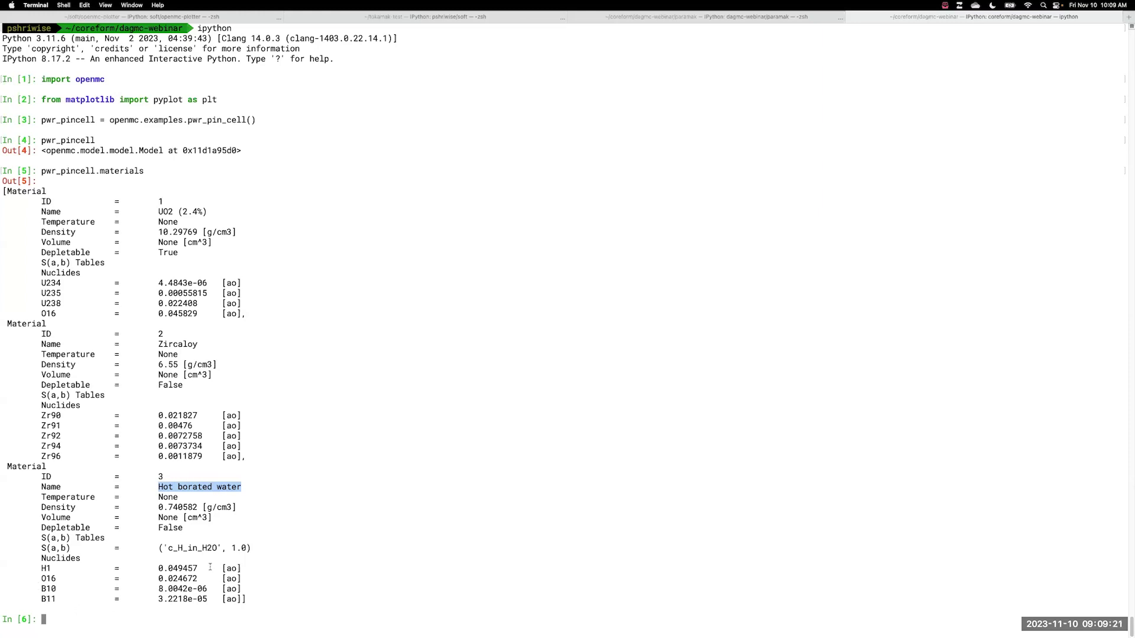
click(289, 467)
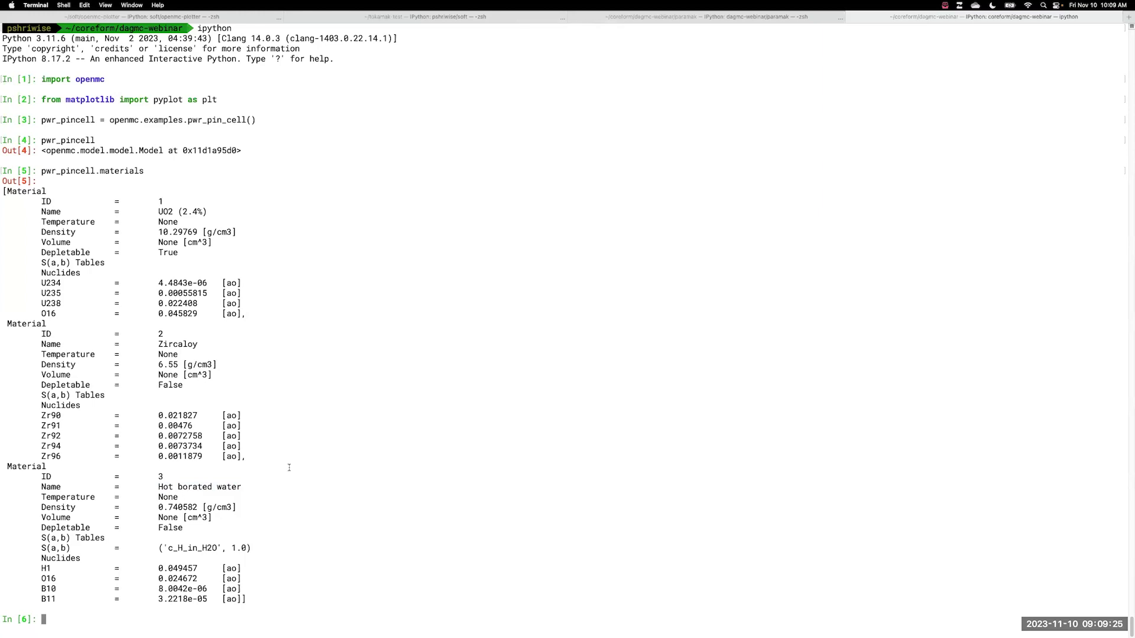
Step: Define the colors list as green, grey and blue, and map it onto the pin cell materials in a mat_colors dictionary
text(colo)
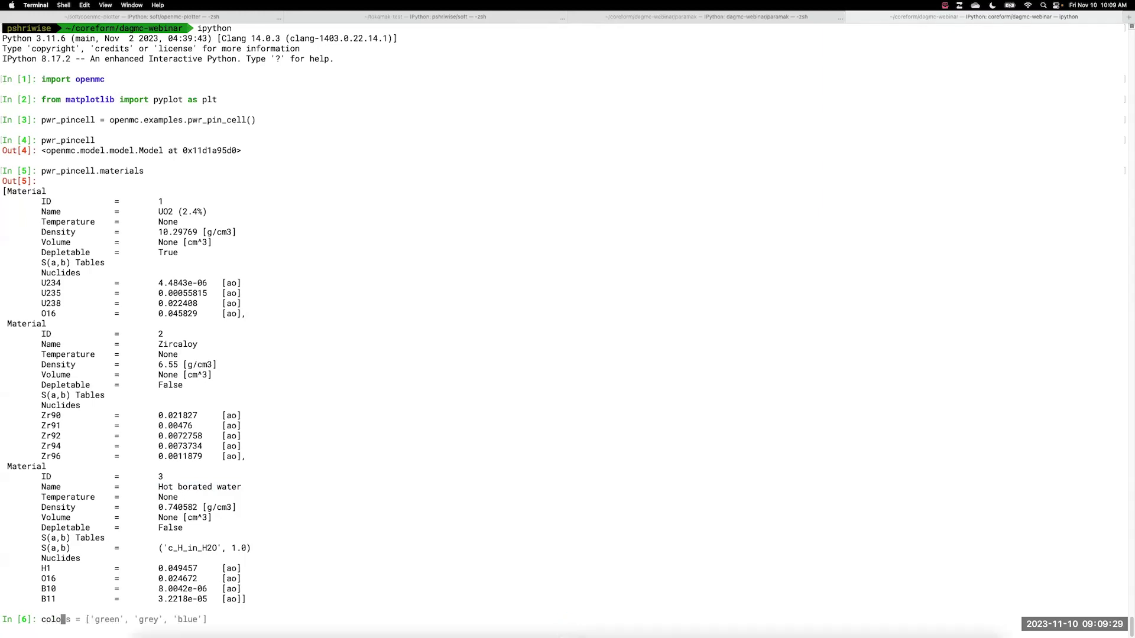
key(Right)
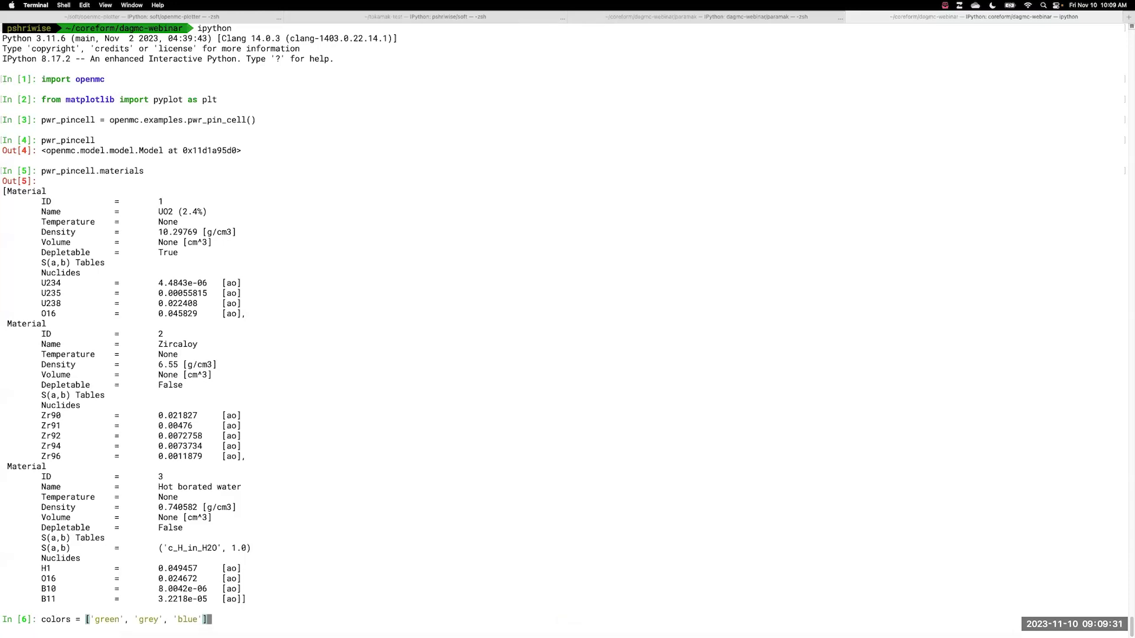
key(Return)
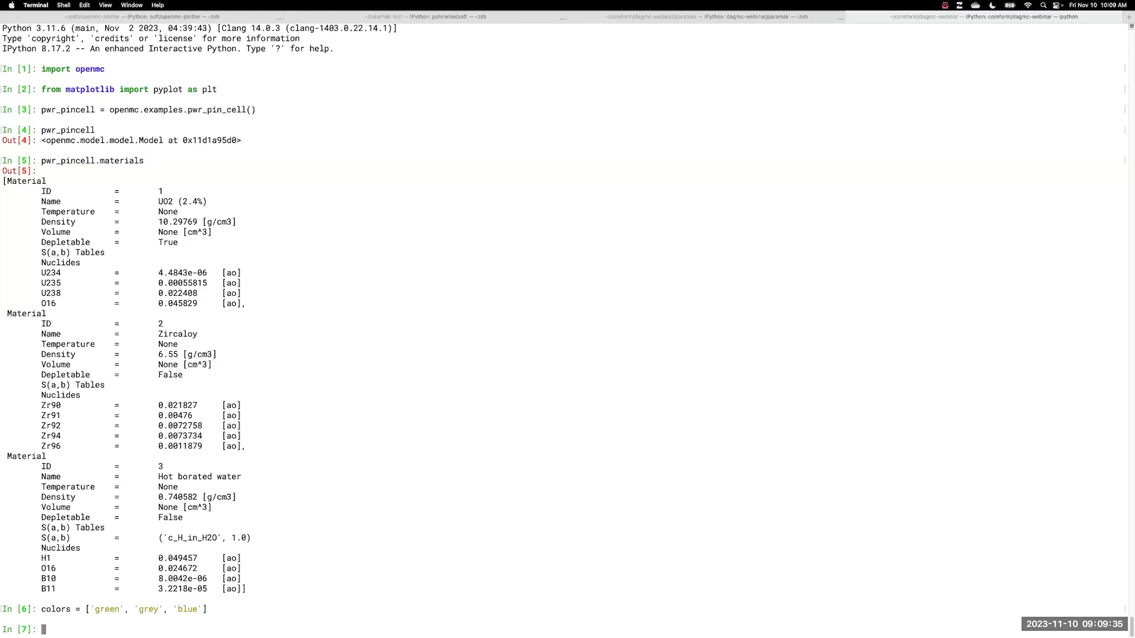
text(mat)
key(Right)
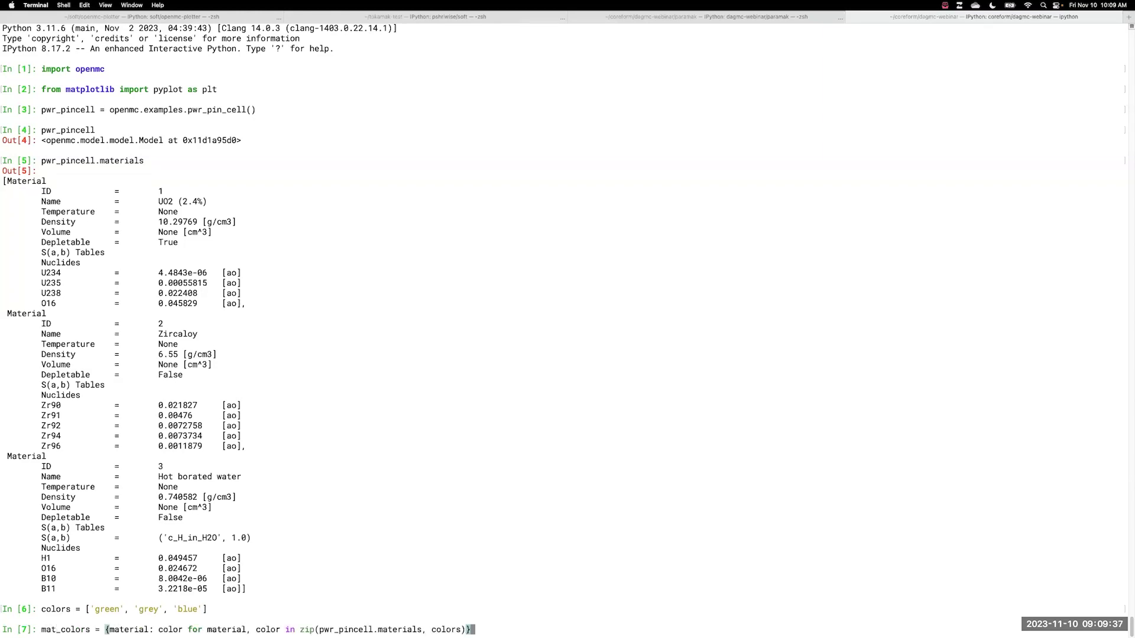
key(Return)
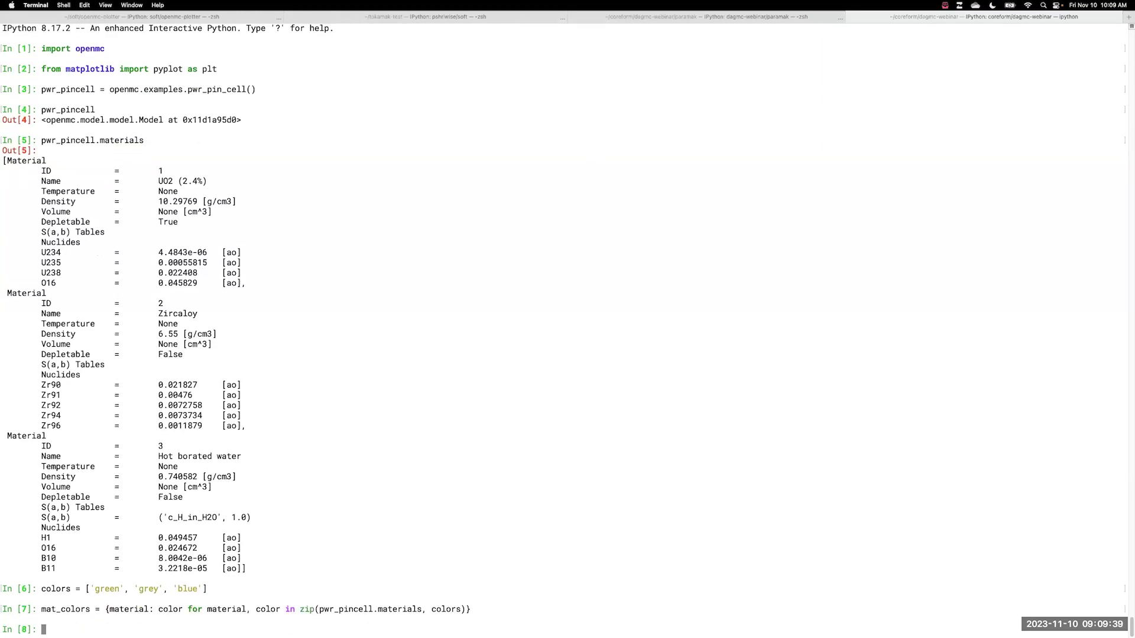
Step: Plot the pin cell's root universe colored by material with a legend and mat_colors, and show the figure
text(pwr_pincell.geometry)
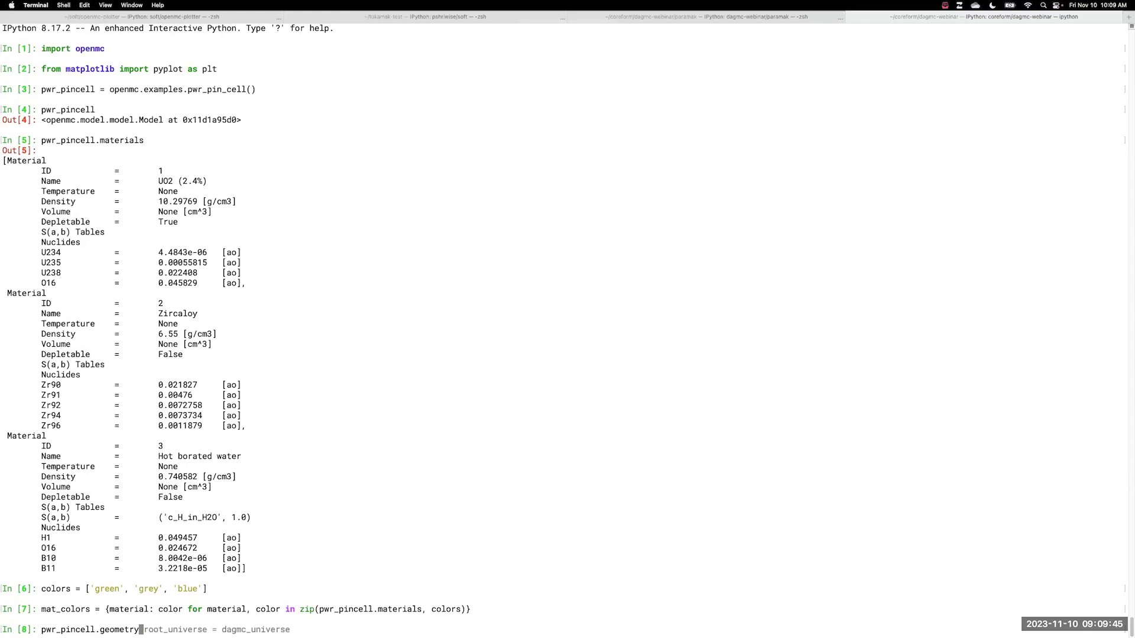
text(.root_universe.)
key(Right)
key(Return)
text(plt.show())
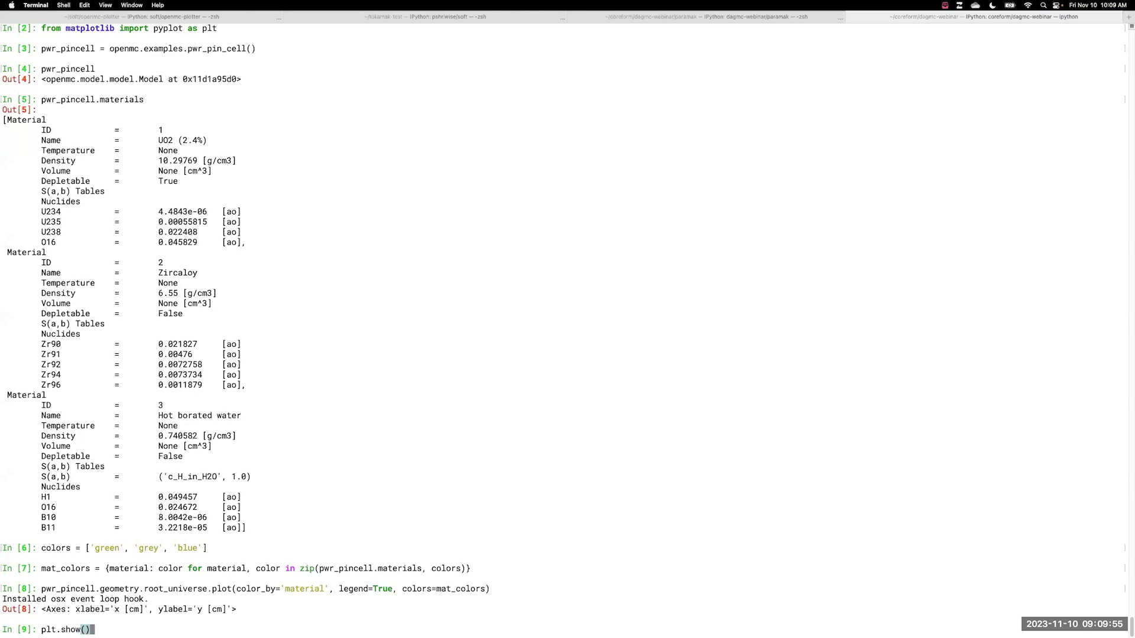
key(Return)
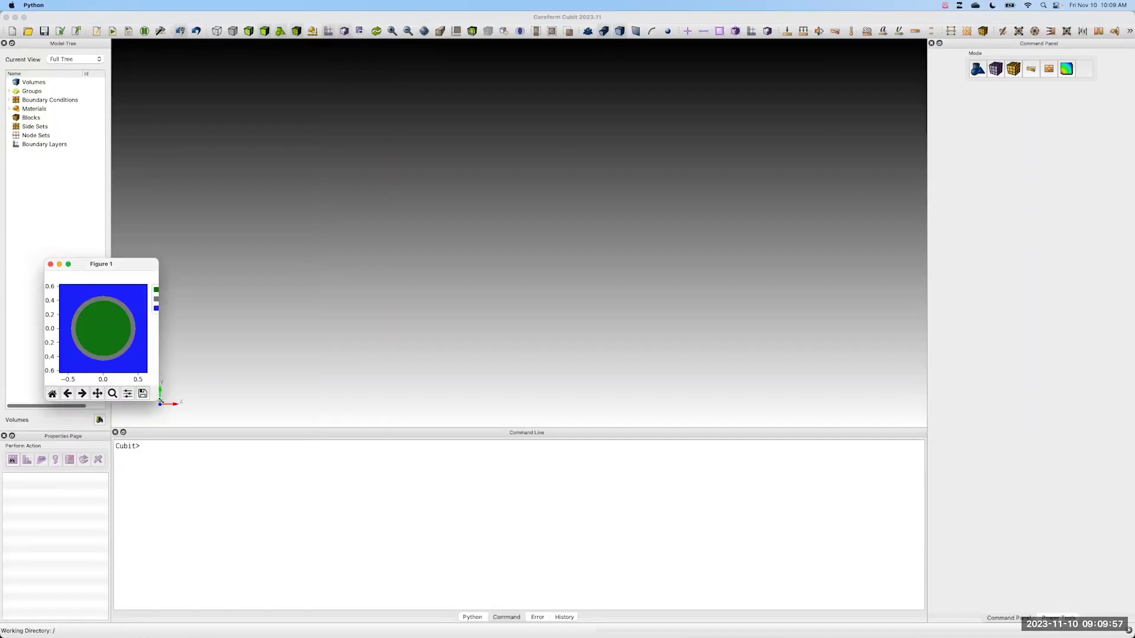
Step: Enlarge the Figure 1 window to inspect the pin cell plot and its legend, and close it
drag(158, 401, 388, 504)
drag(274, 264, 371, 133)
drag(482, 373, 607, 463)
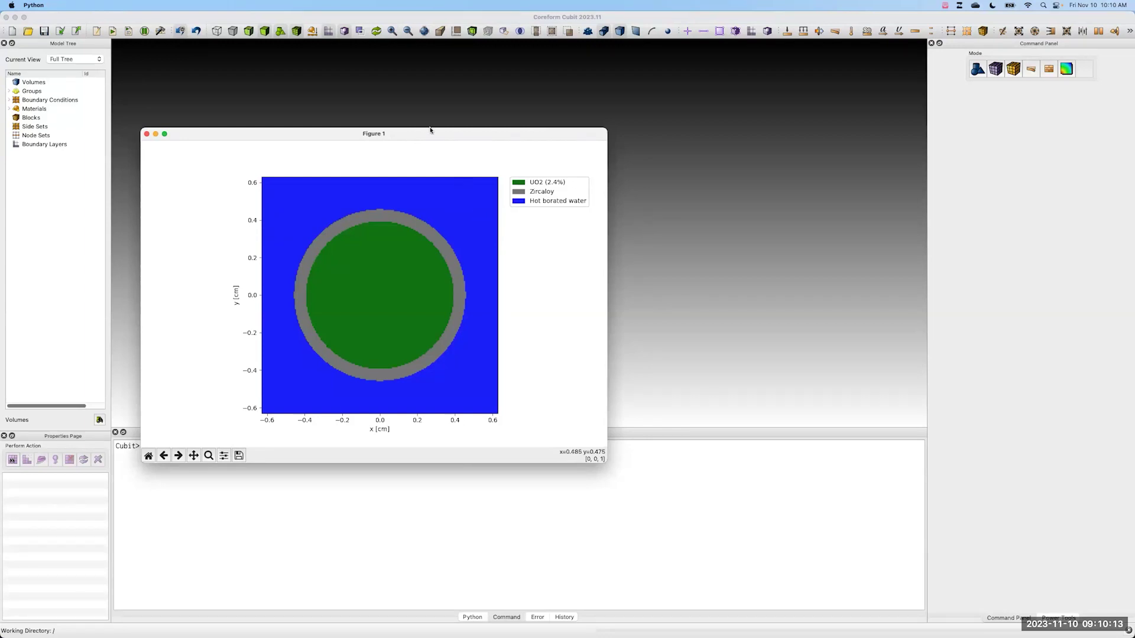
click(147, 135)
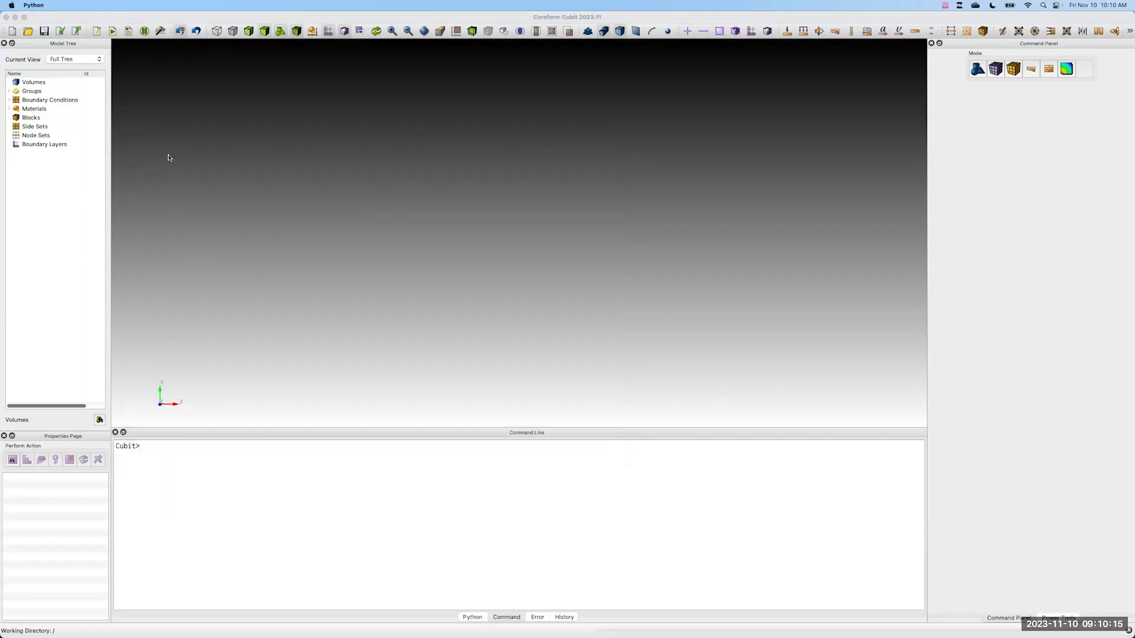
Step: Return to the IPython session in the terminal and clear its screen
key(ctrl+Right)
text(pwr_in)
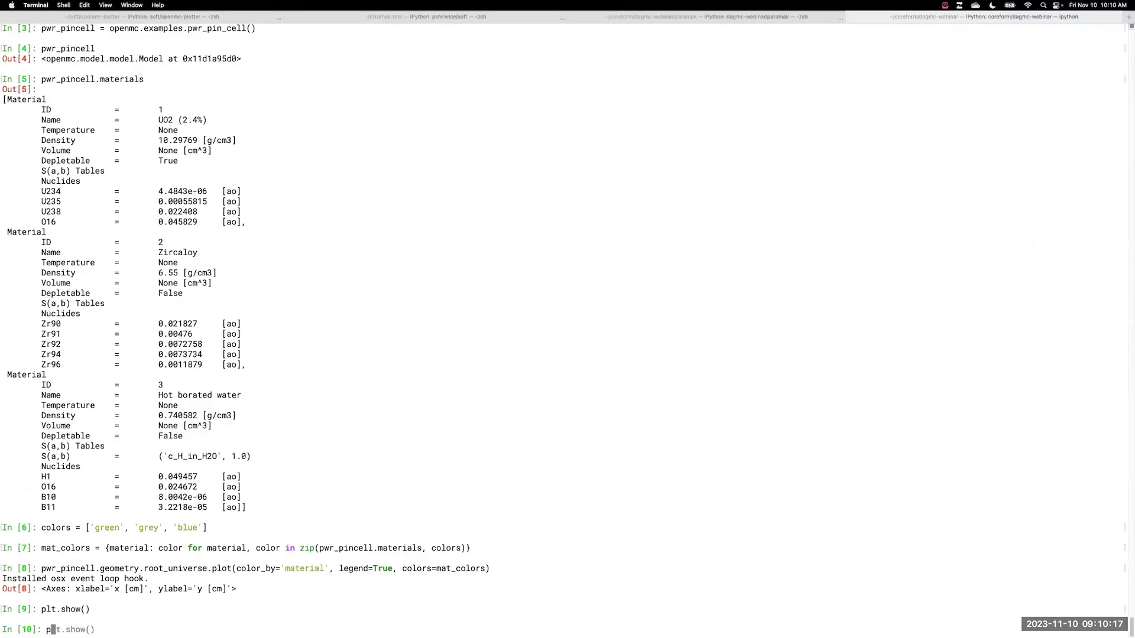
key(BackSpace)
key(BackSpace)
text(p)
key(BackSpace)
key(BackSpace)
key(BackSpace)
key(BackSpace)
key(BackSpace)
text(clear)
key(Return)
Step: List all surfaces of the pin cell geometry with pwr_pincell.geometry.get_all_surfaces()
text(pwr_pincell.run())
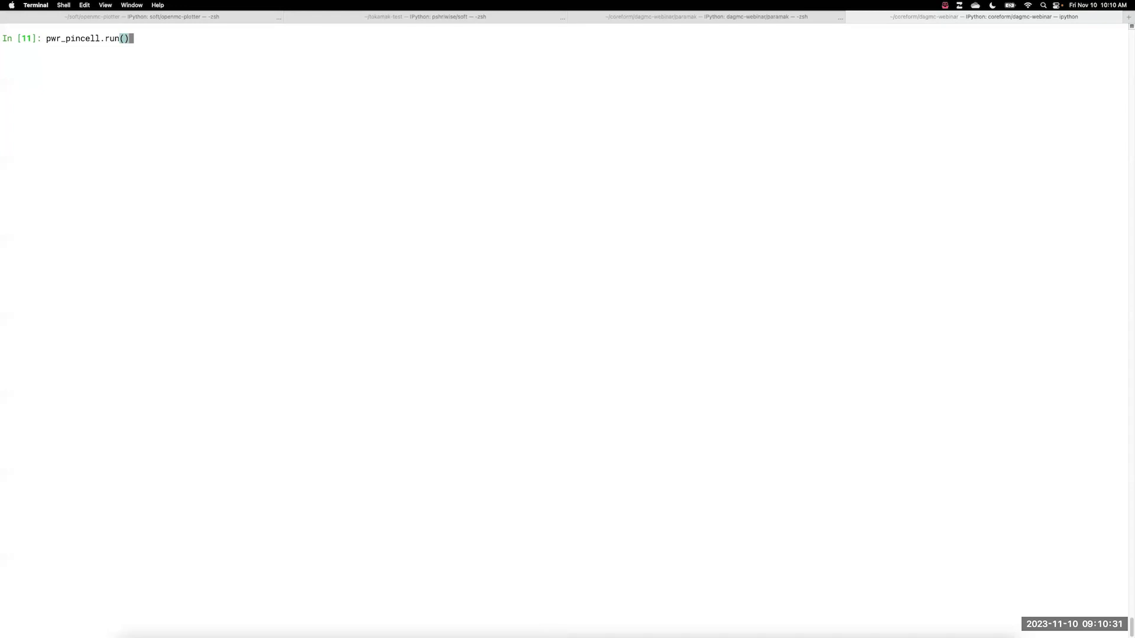
key(BackSpace)
key(BackSpace)
key(BackSpace)
key(BackSpace)
key(BackSpace)
text(geome)
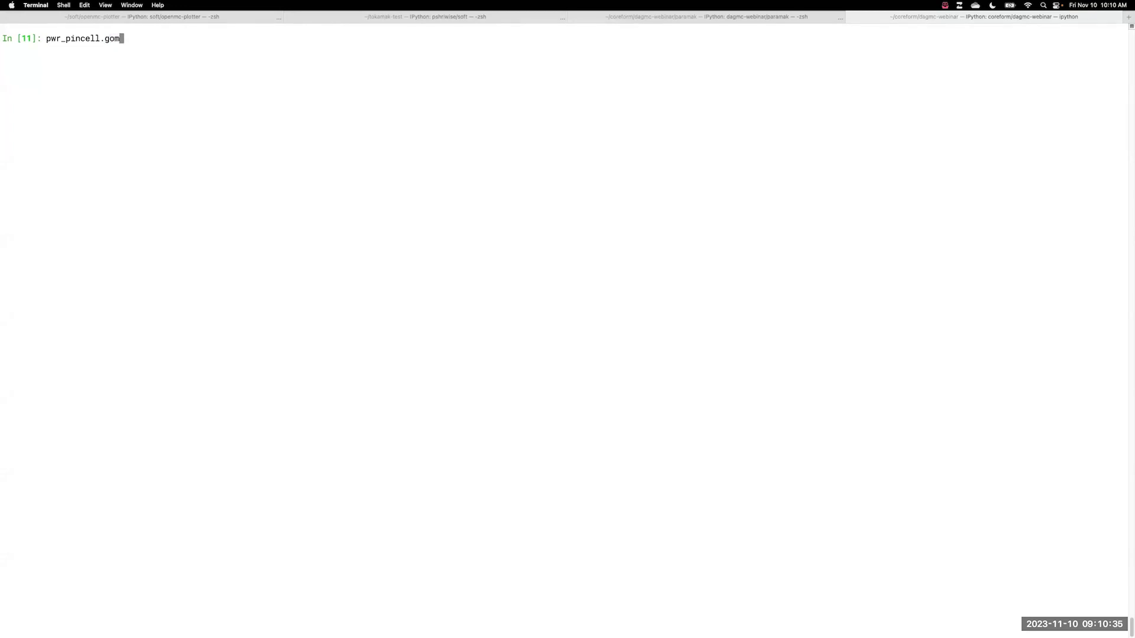
text(try.)
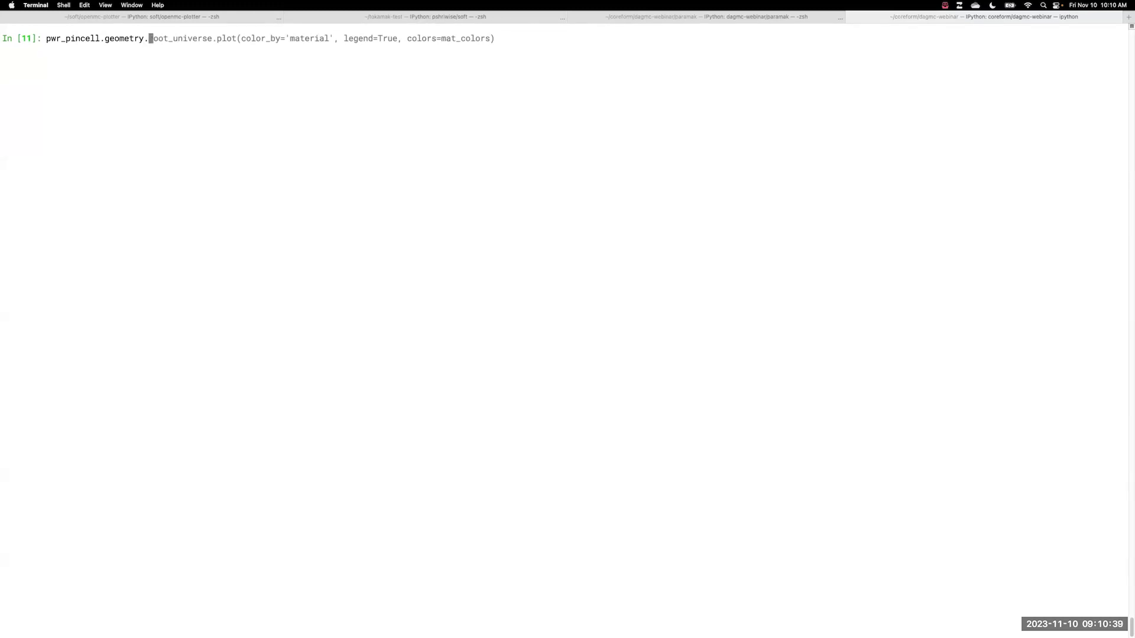
text(get)
key(Right)
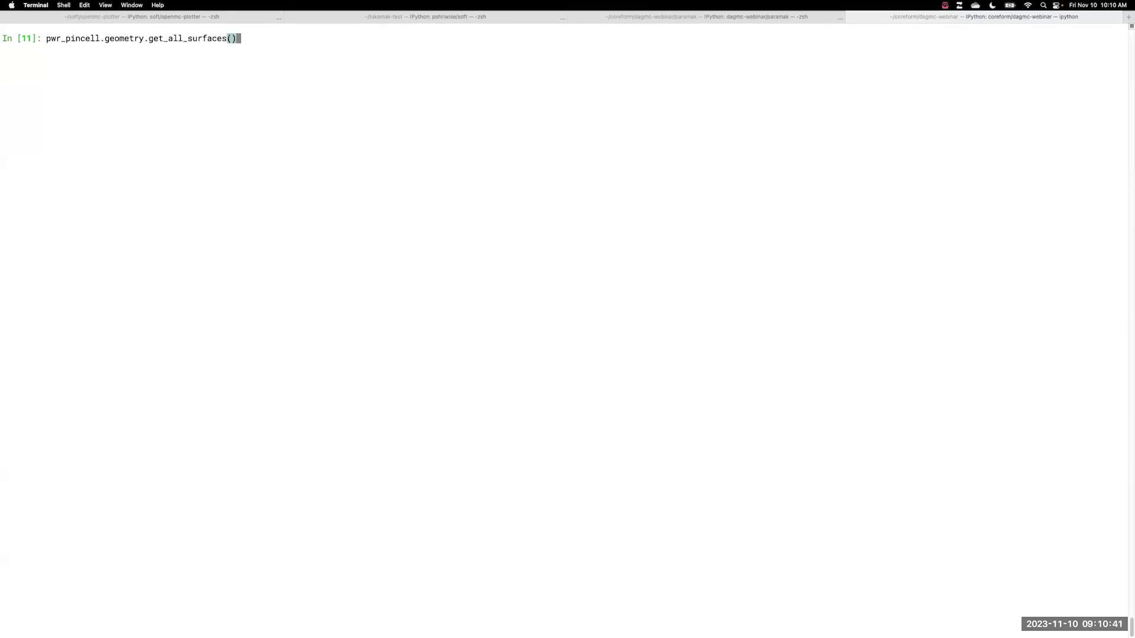
key(Return)
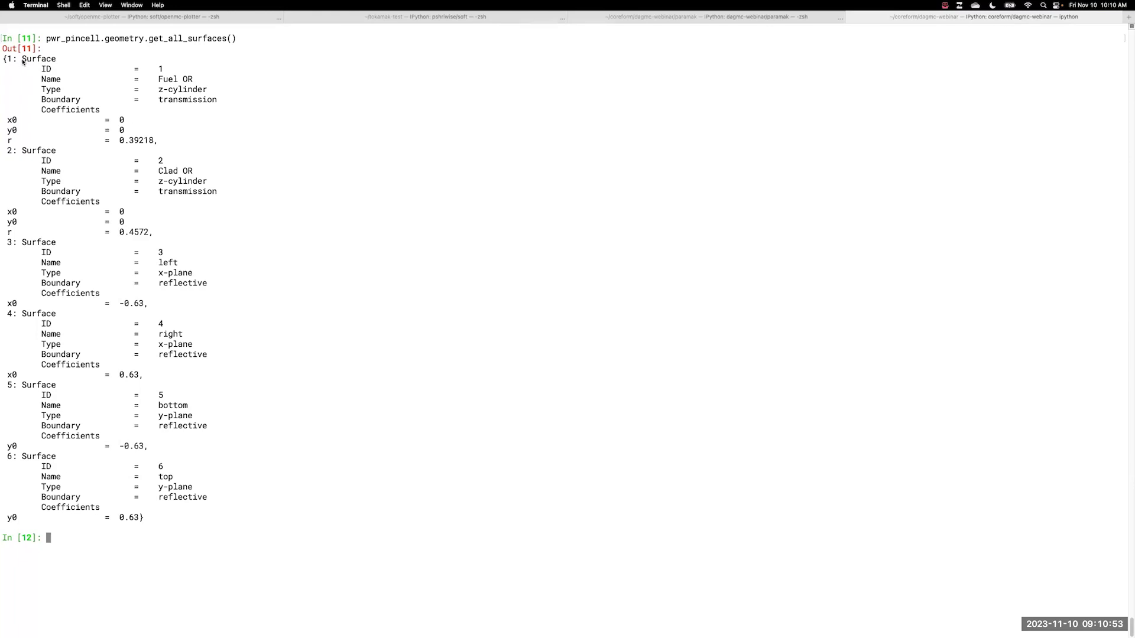
Step: Examine the Fuel OR surface's type, center coefficients and radius in the surface listing
drag(33, 60, 199, 140)
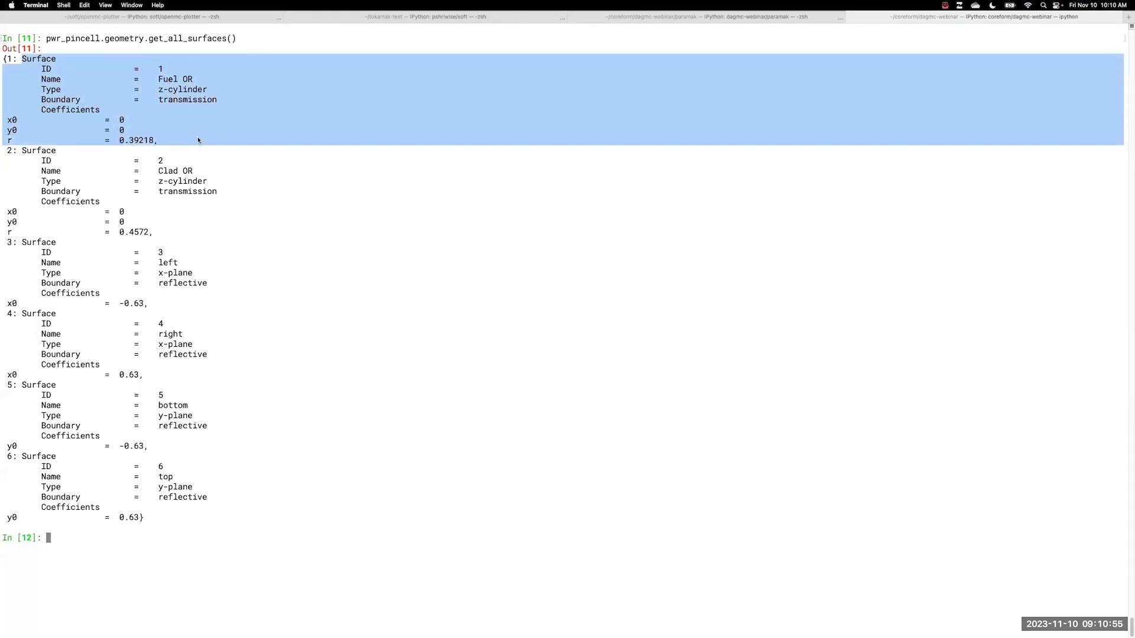
click(23, 132)
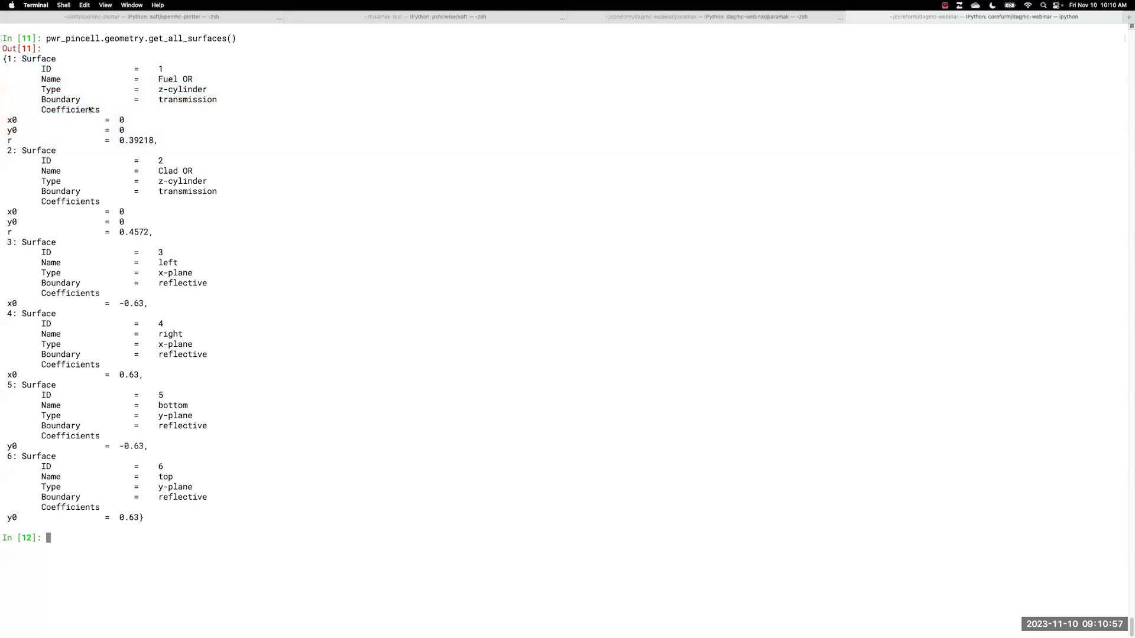
triple_click(123, 93)
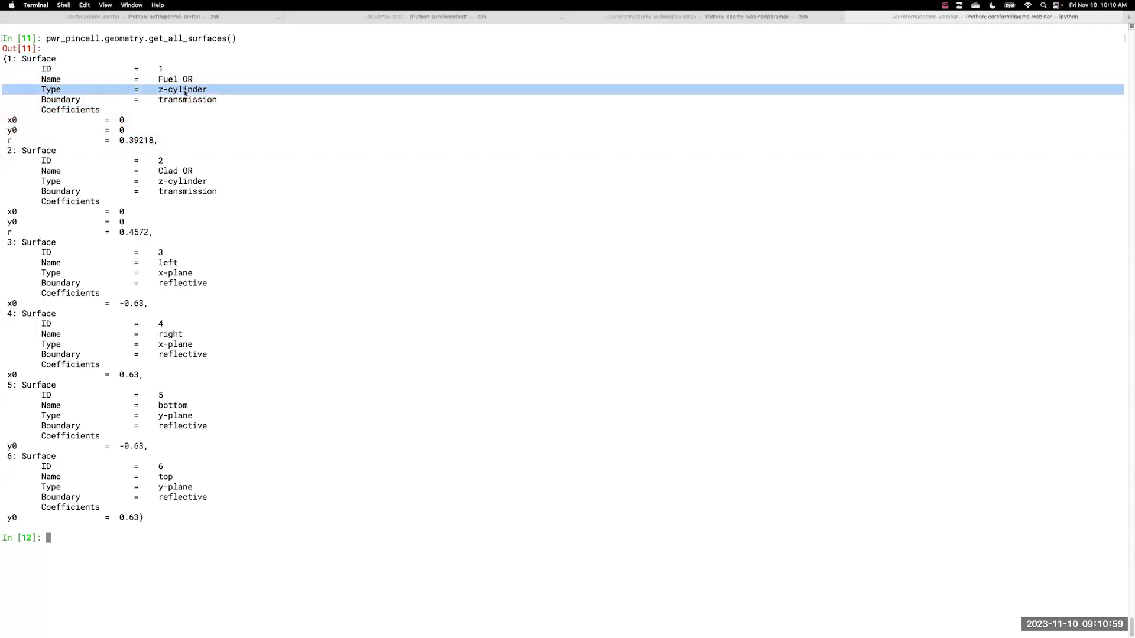
click(13, 136)
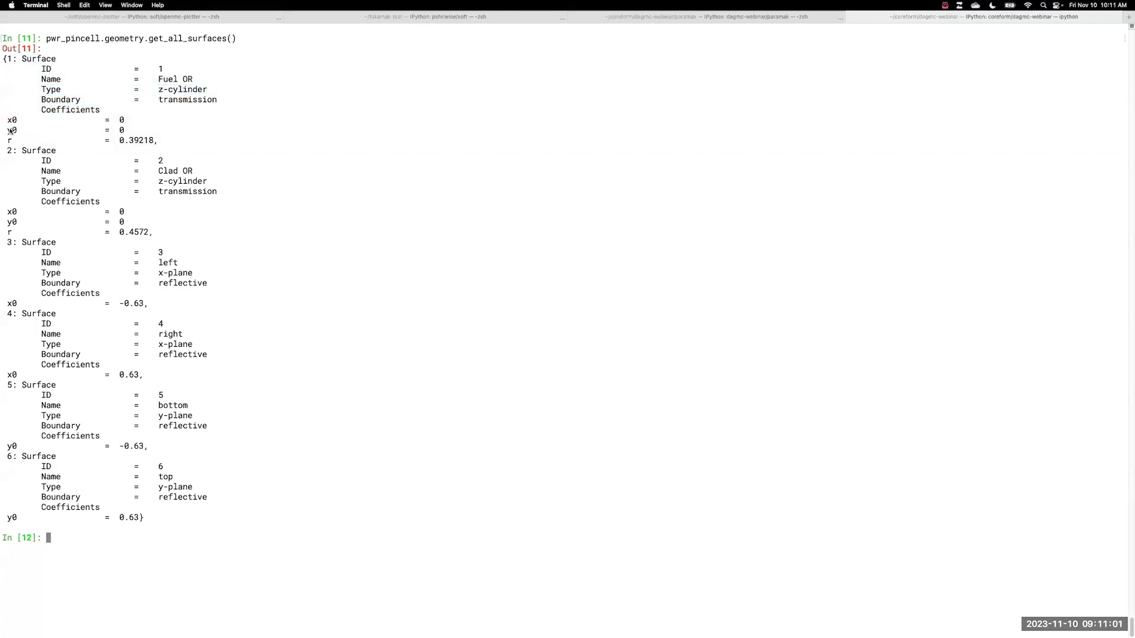
drag(4, 121, 190, 145)
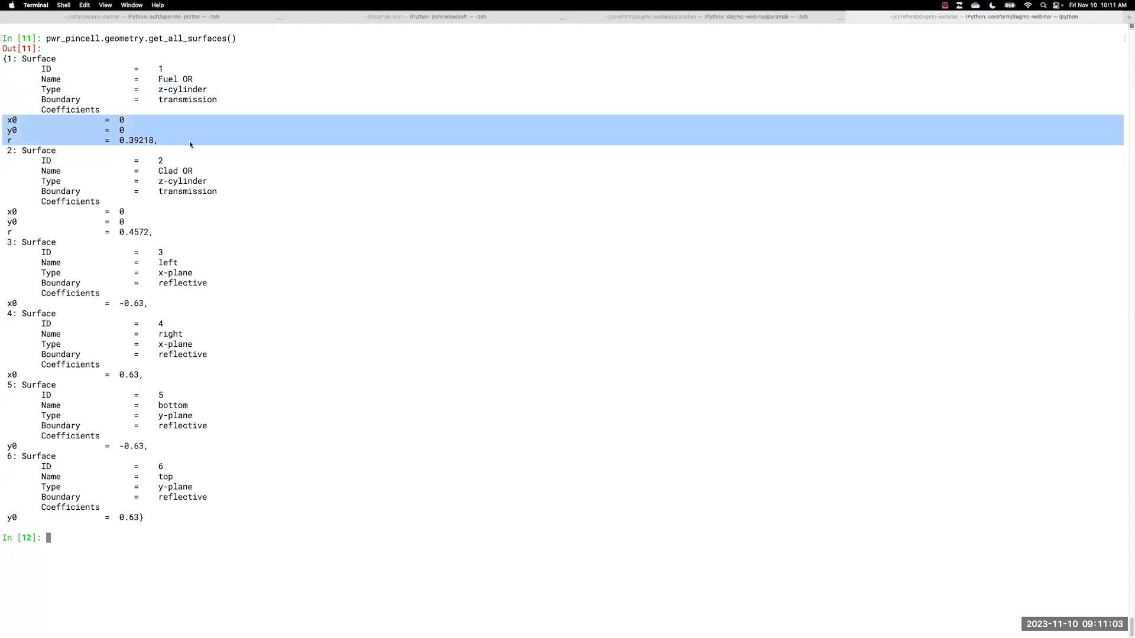
mouse_move(120, 143)
mouse_down()
mouse_move(154, 145)
mouse_move(121, 145)
mouse_up()
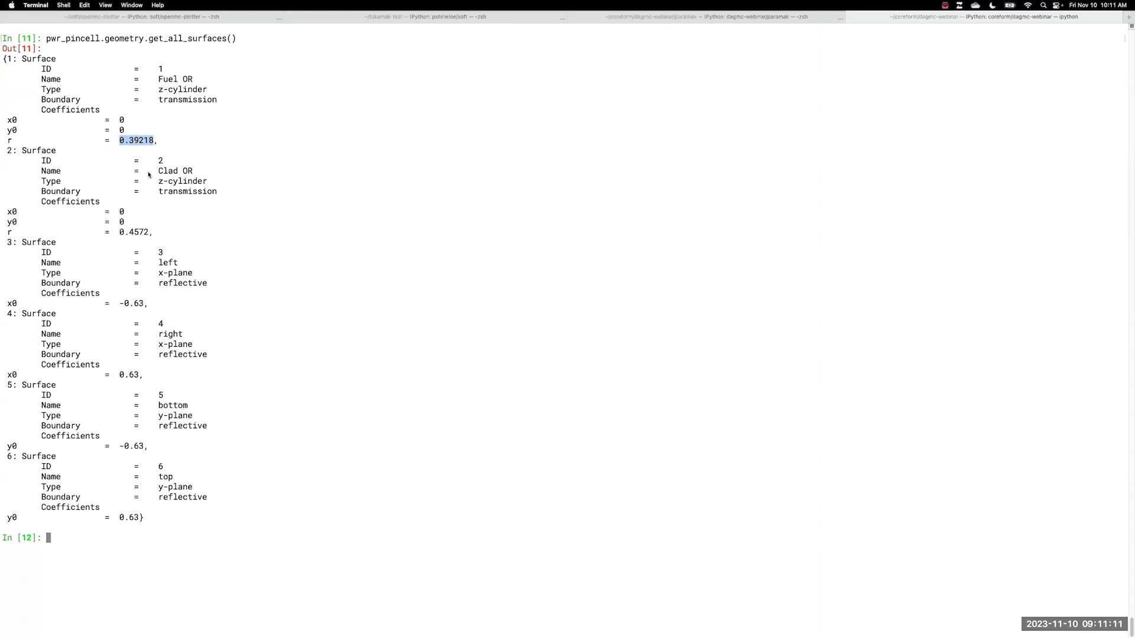
Step: Switch to Coreform Cubit and open the geometry volume creation form for a cylinder
key(super+Tab)
click(304, 334)
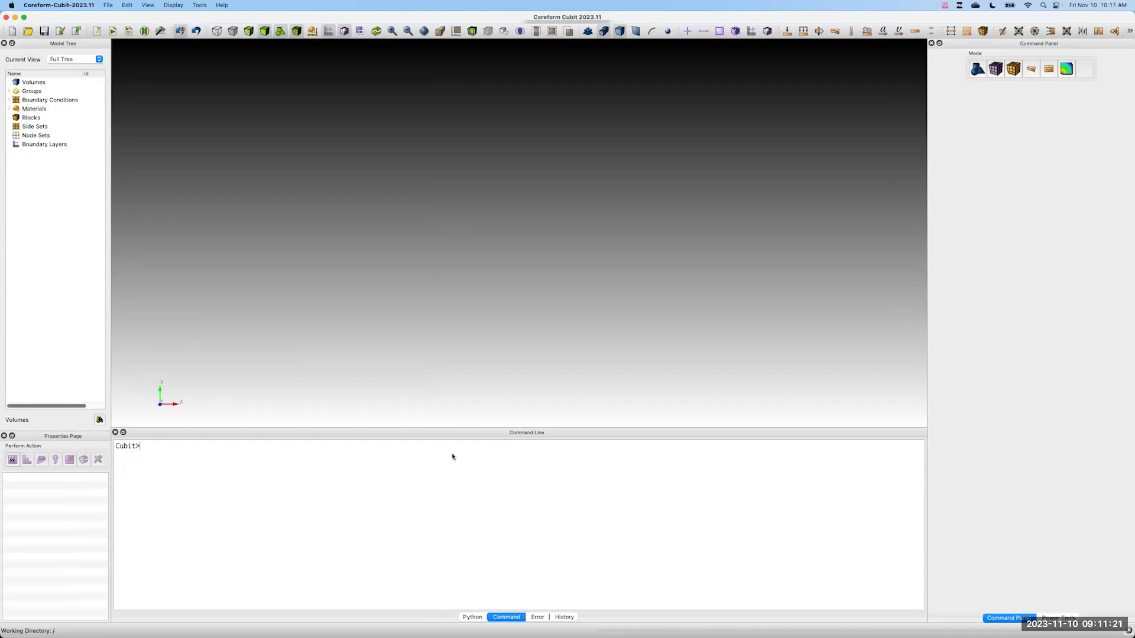
click(978, 75)
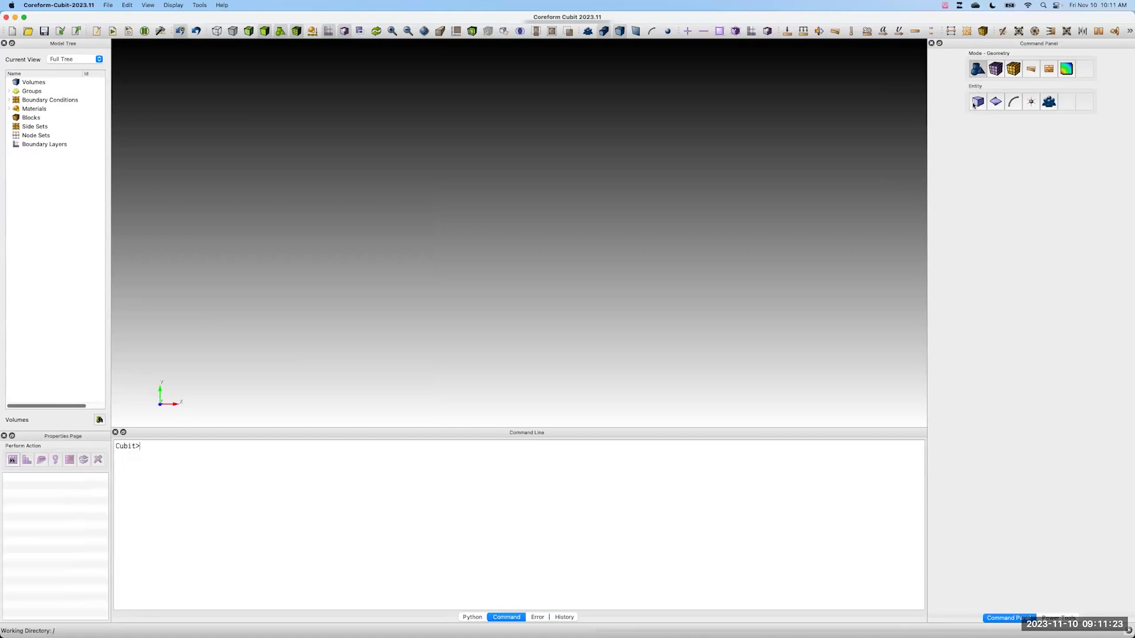
click(976, 102)
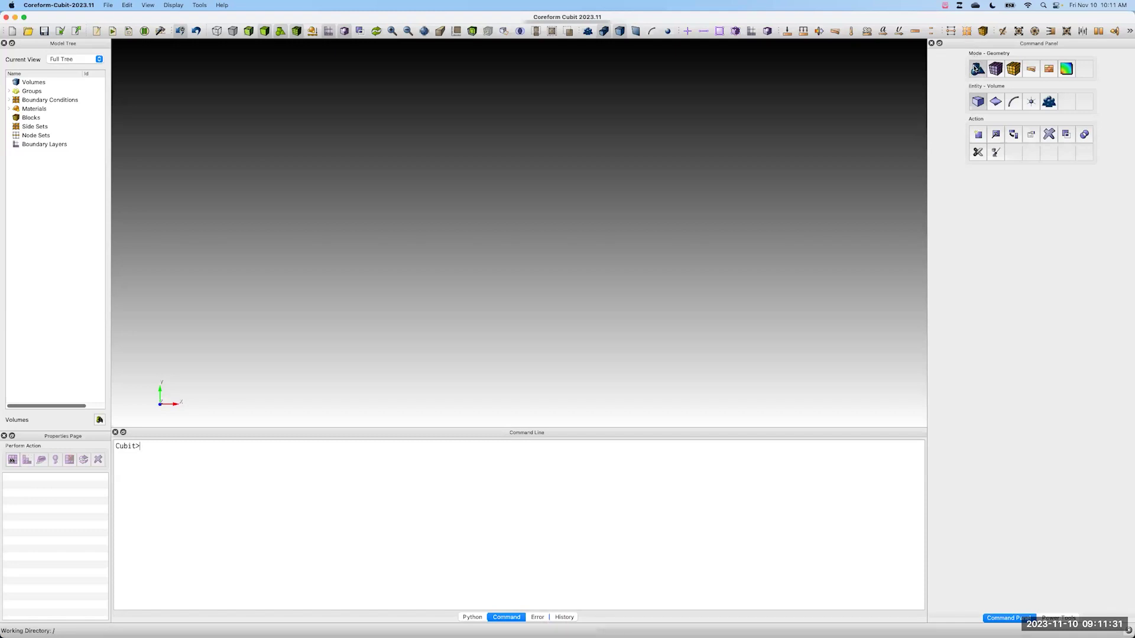
click(977, 103)
click(977, 136)
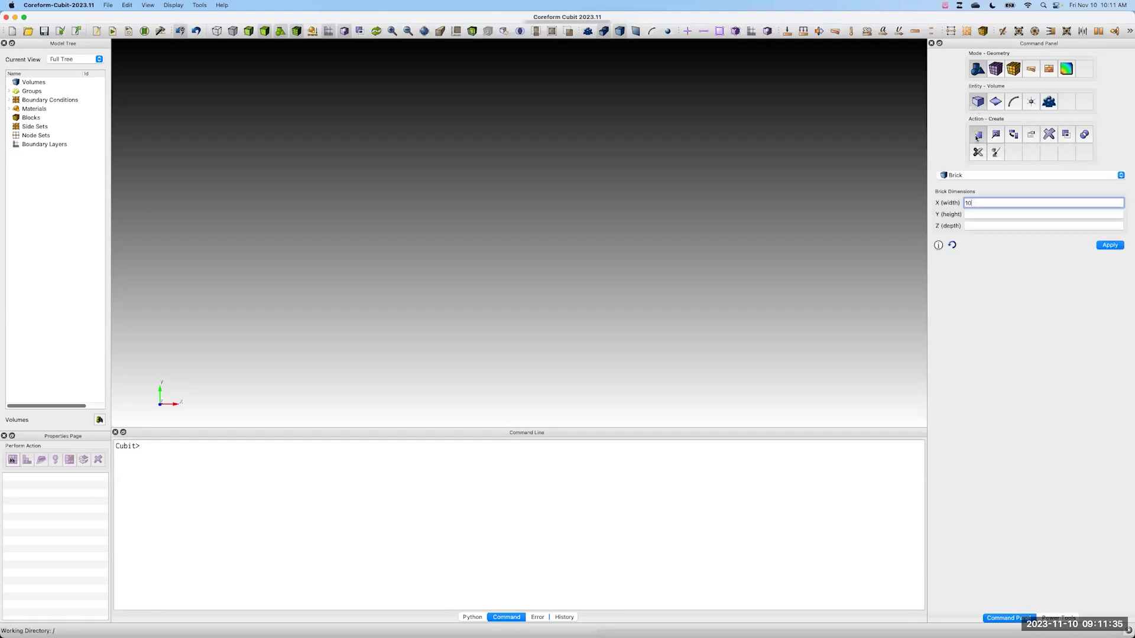
click(973, 178)
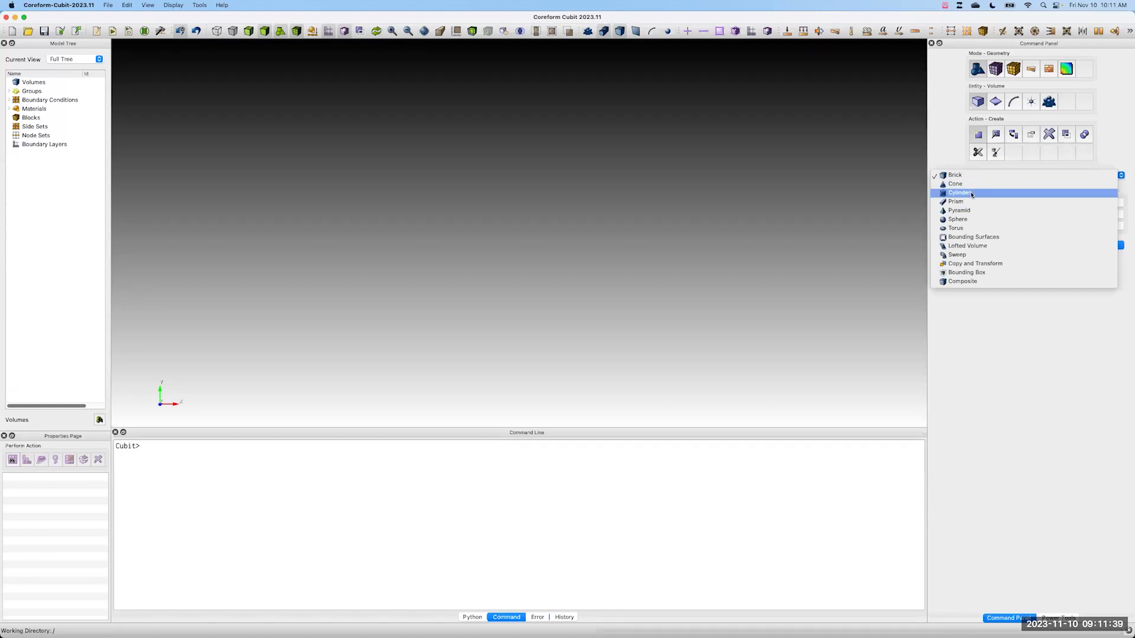
click(972, 193)
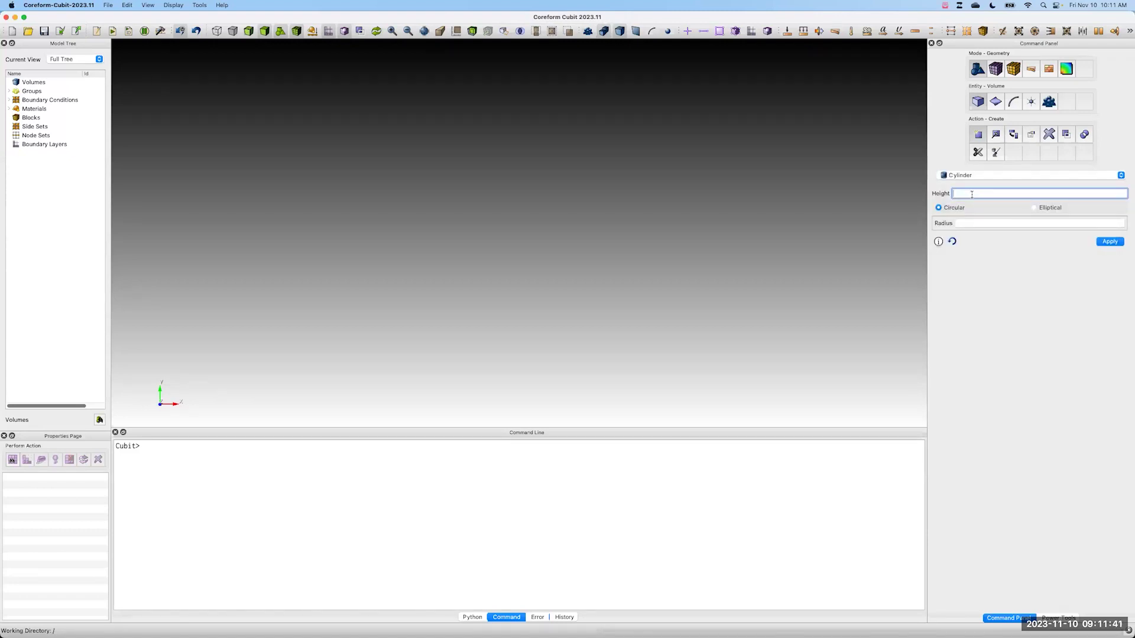
Step: Create a circular cylinder for the fuel with radius 0.39218 and height 10, checking the Fuel OR radius in the terminal
click(972, 223)
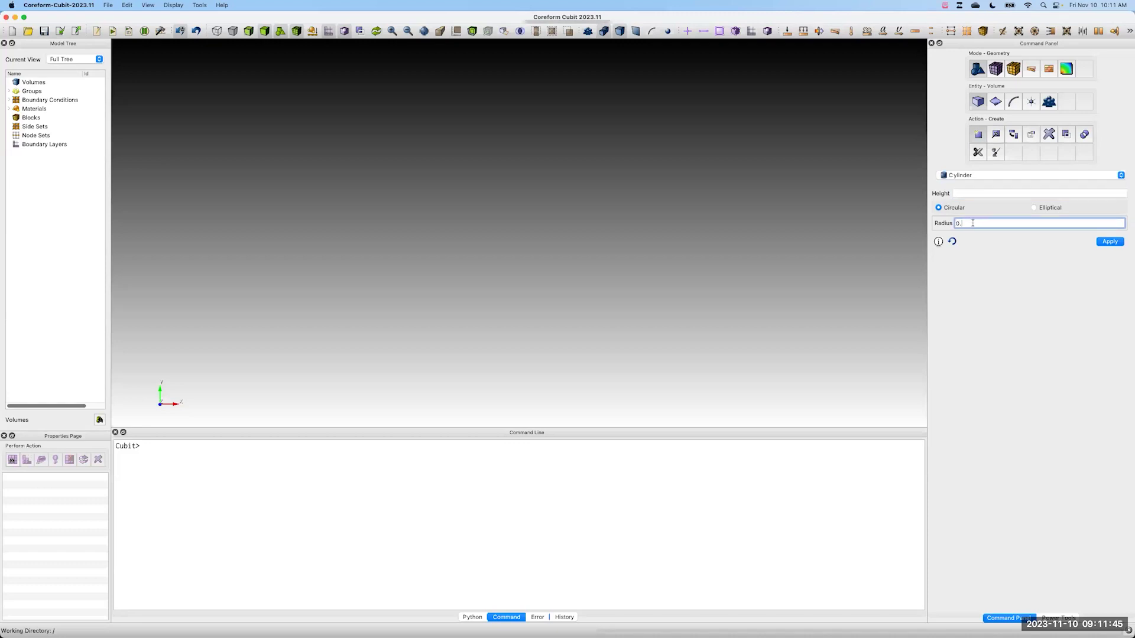
key(ctrl+Right)
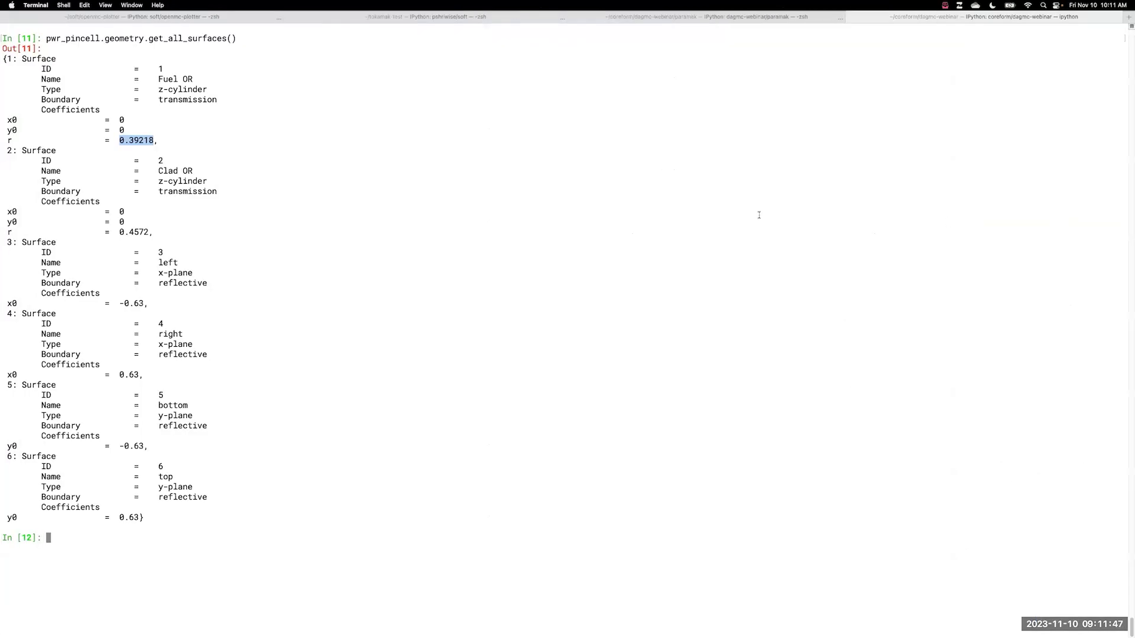
key(ctrl+Left)
text(9218)
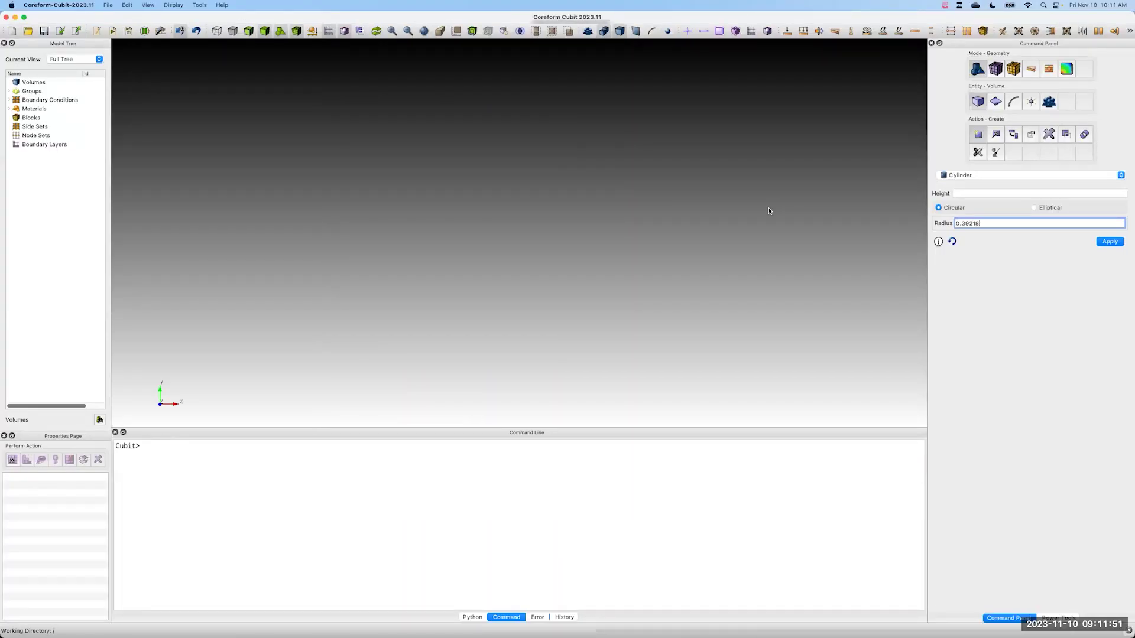
click(976, 192)
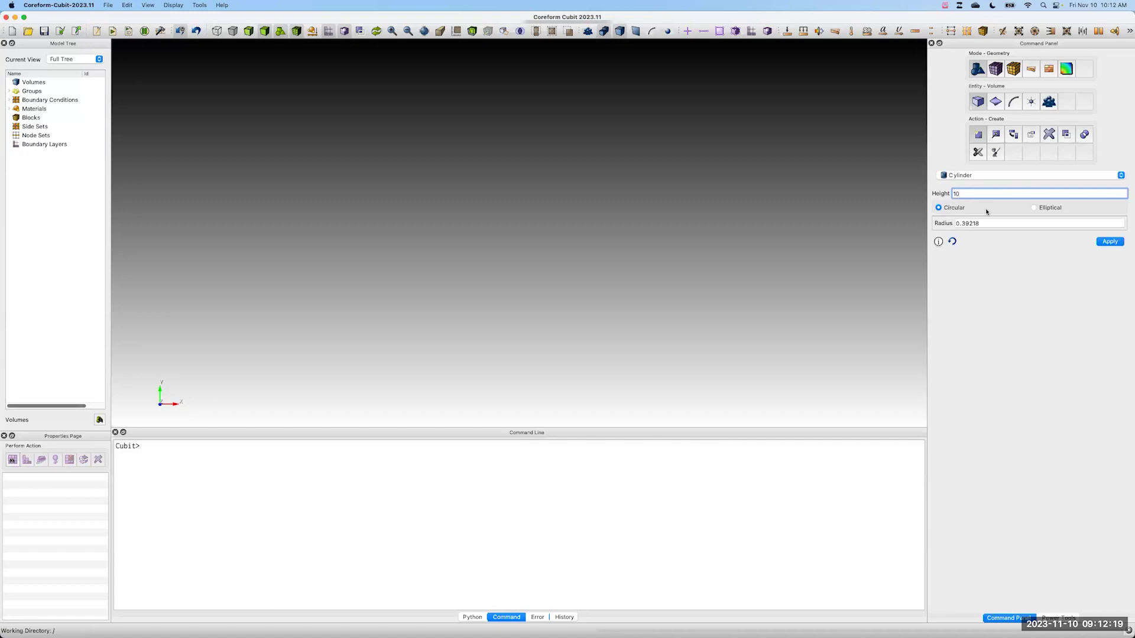
click(1106, 244)
drag(546, 297, 470, 230)
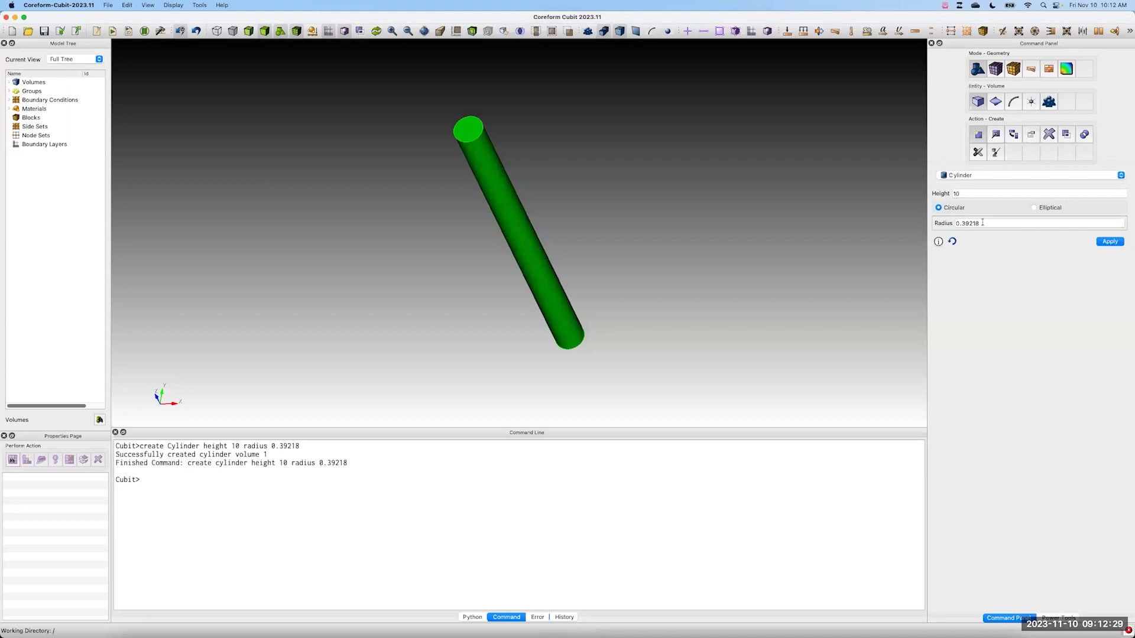
Step: Look up the Clad OR radius in the terminal's surface listing and create a second cylinder in Cubit with radius 0.4572 and height 10
key(ctrl+Right)
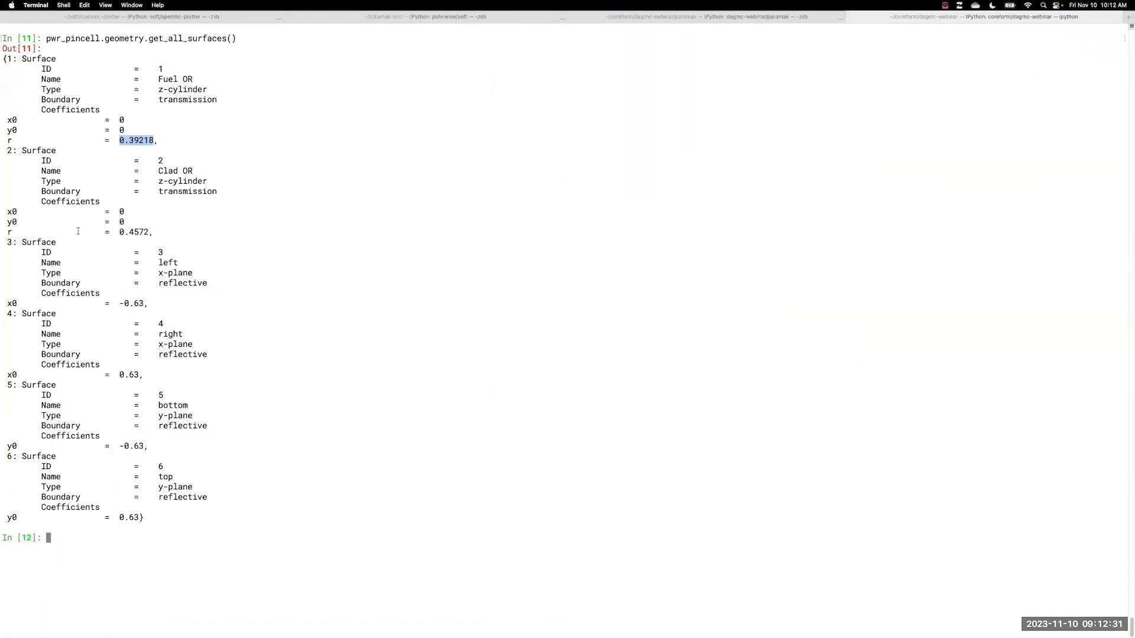
click(154, 146)
drag(2, 150, 222, 230)
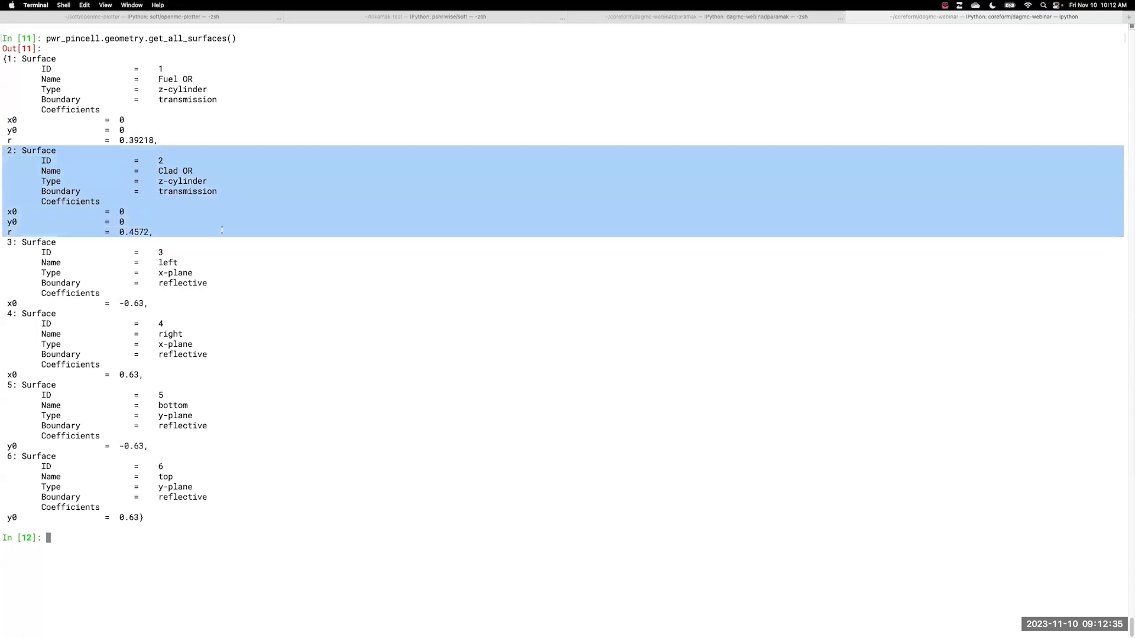
drag(119, 232, 148, 232)
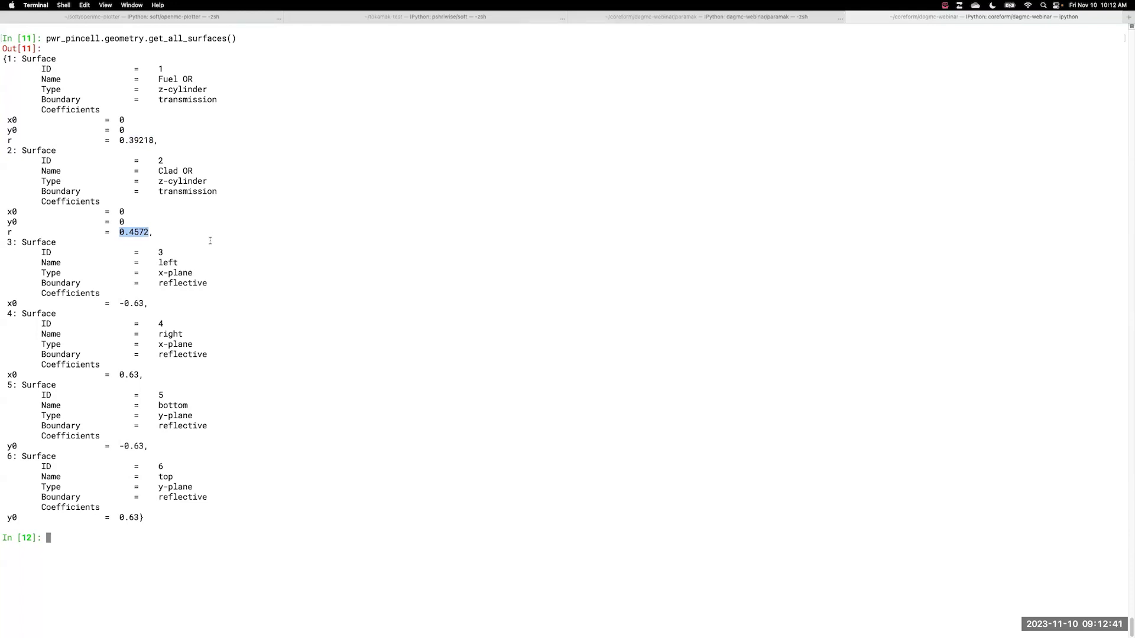
key(ctrl+Left)
double_click(980, 224)
text(0.4572)
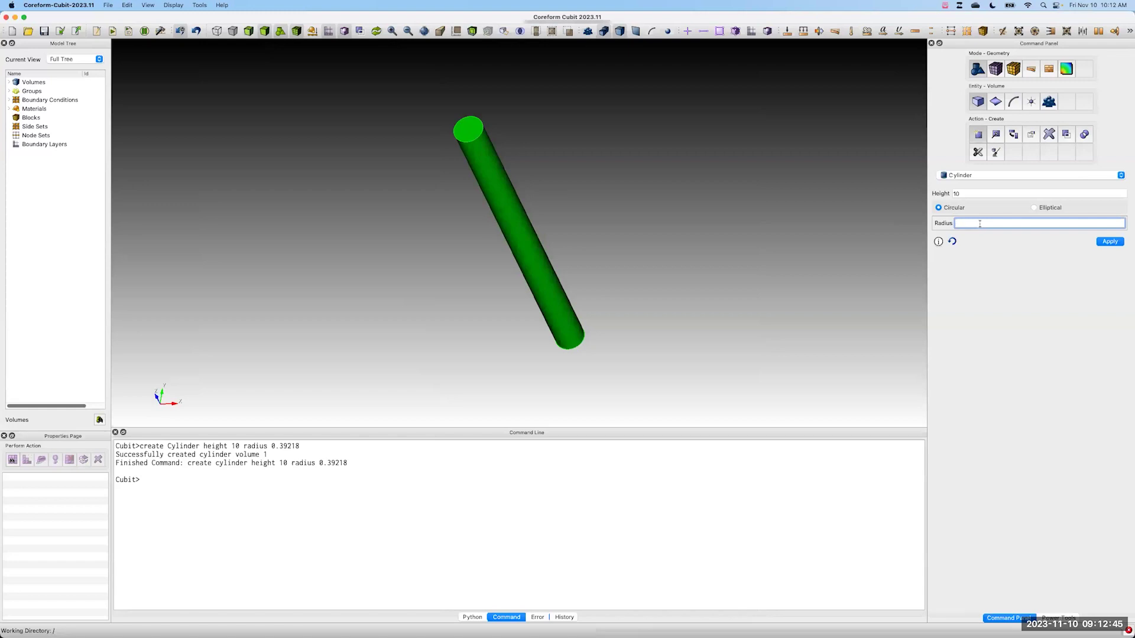
click(1105, 242)
drag(527, 142, 555, 159)
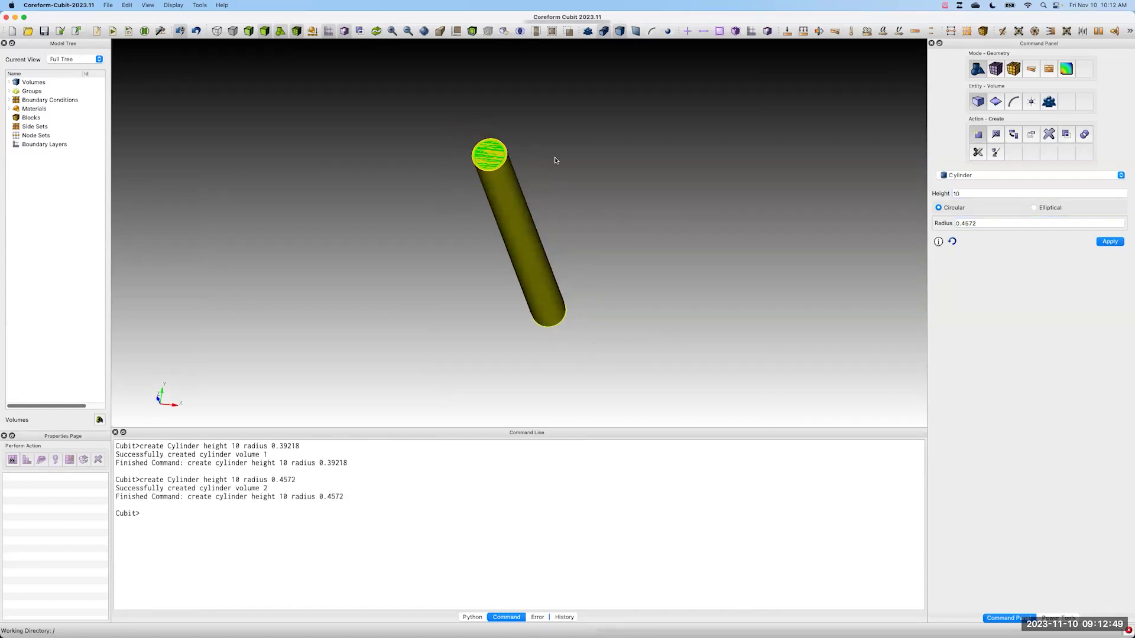
Step: Switch to the terminal and examine the left, right, bottom and top planes, surfaces 3 to 6, in the surface listing
key(ctrl+Right)
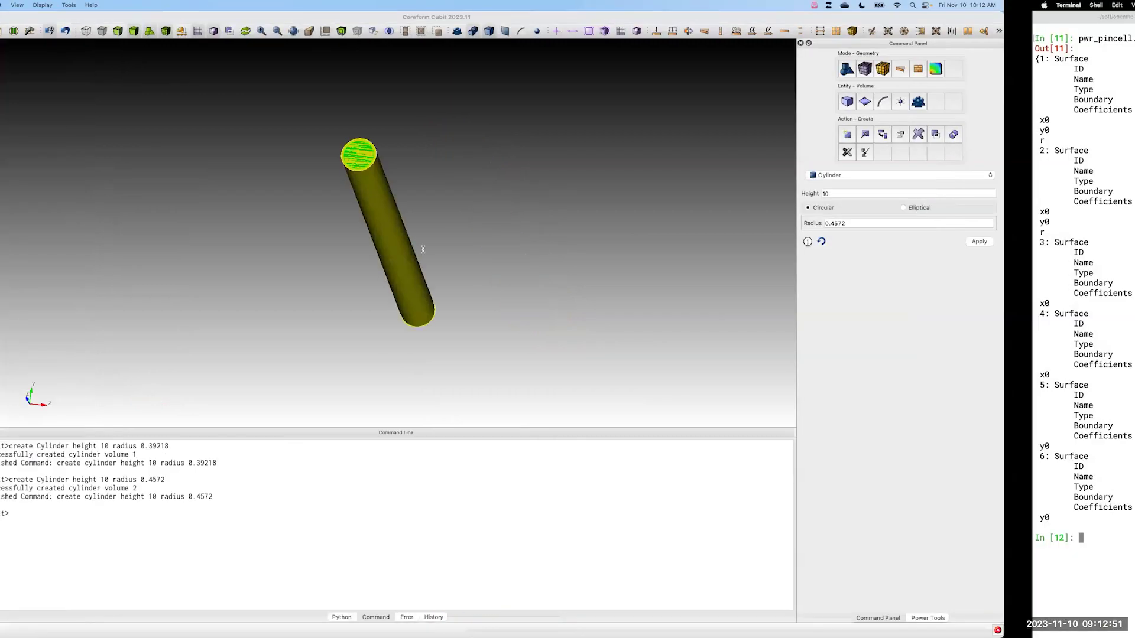
click(192, 341)
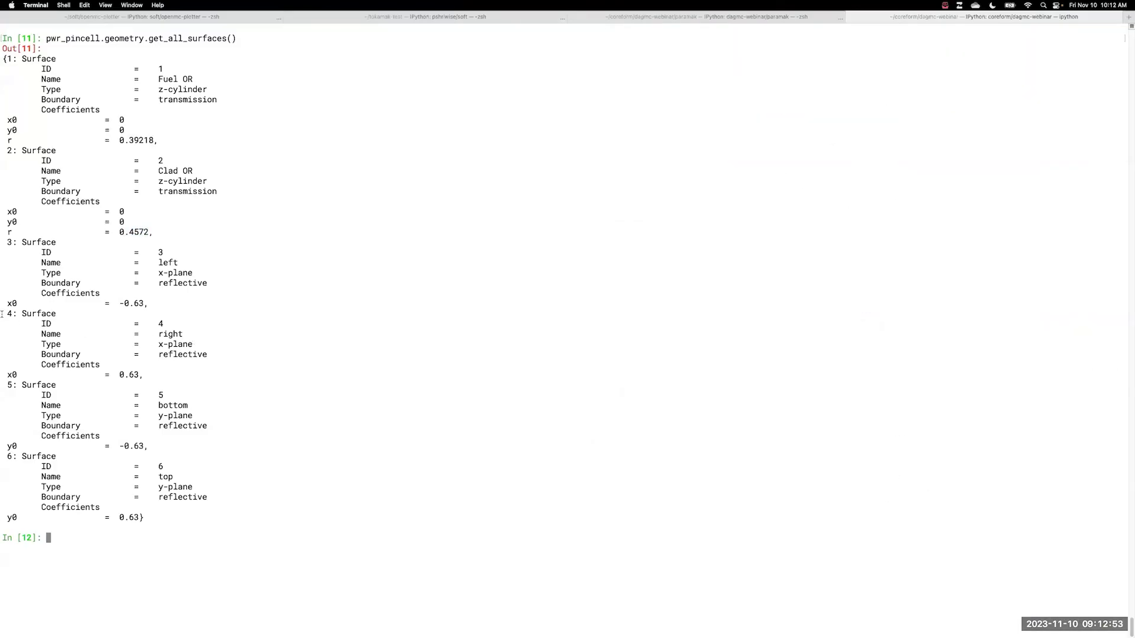
drag(2, 314, 184, 334)
click(21, 249)
drag(4, 243, 237, 514)
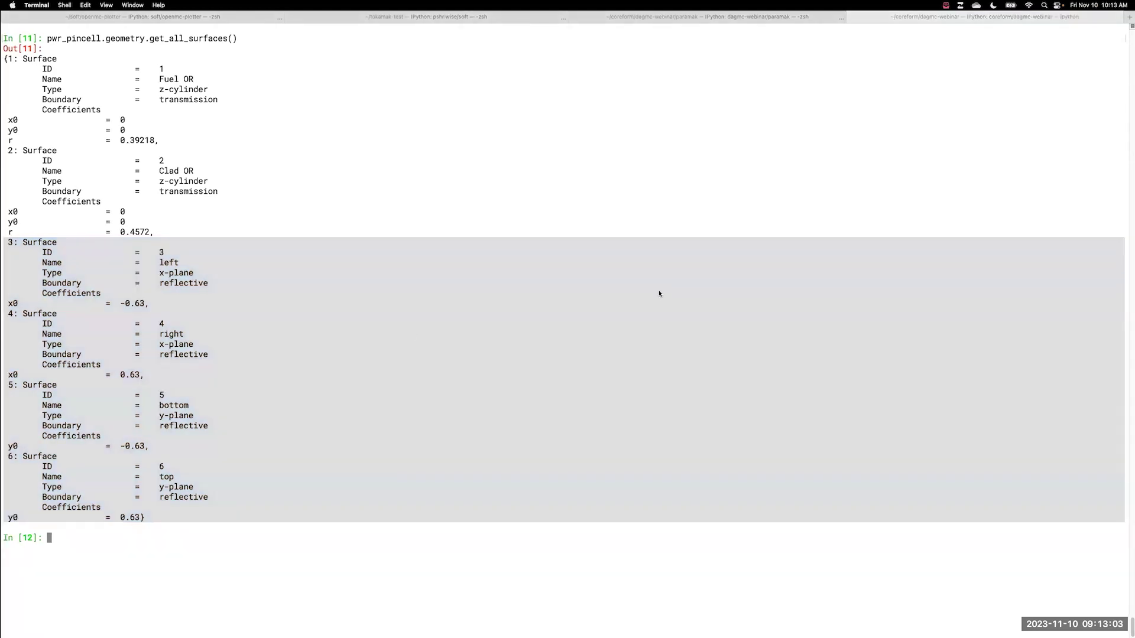
Step: Return to Cubit and create a brick with X width 1.26, Y height 1.26 and Z depth 10 around the cylinders
key(ctrl+Left)
click(995, 180)
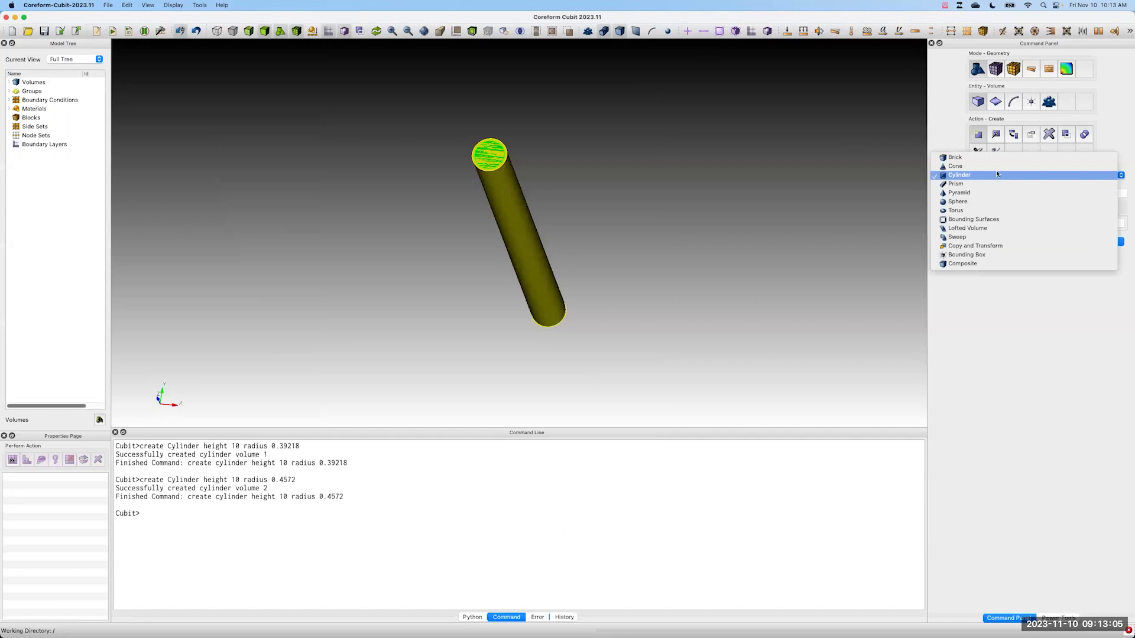
click(996, 158)
double_click(975, 203)
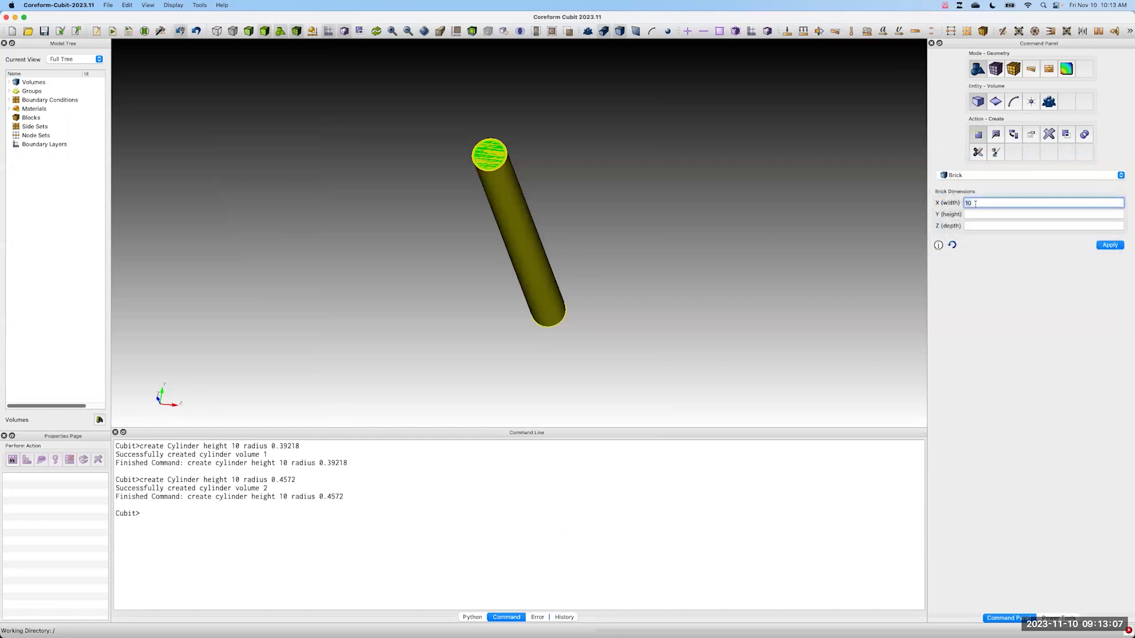
text(1.26)
click(981, 214)
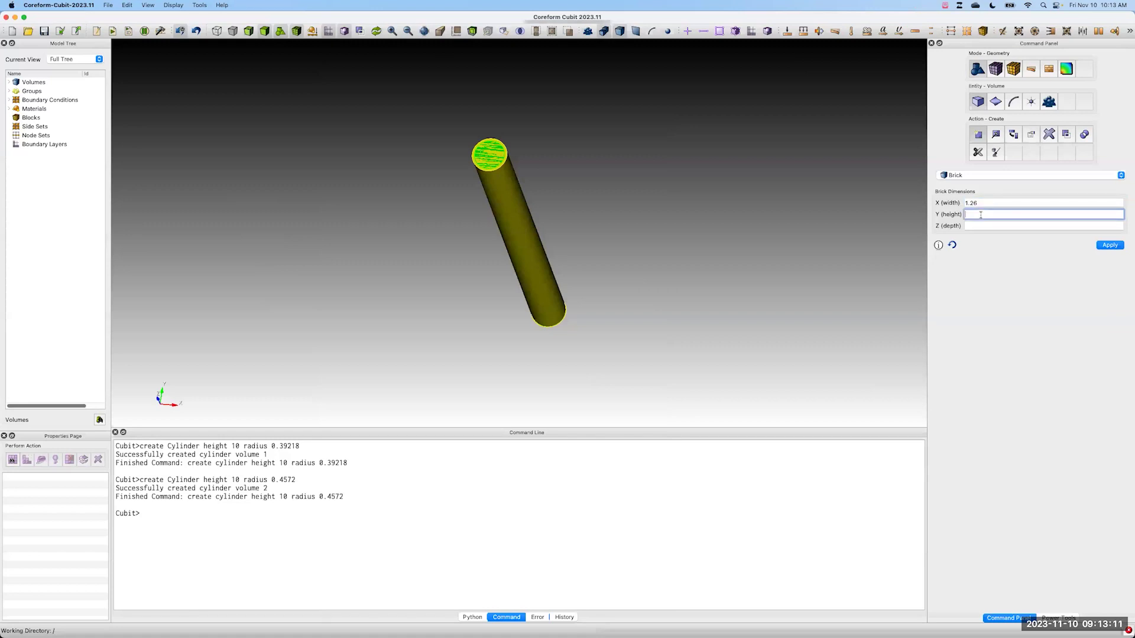
text(1.26)
click(1017, 226)
text(10)
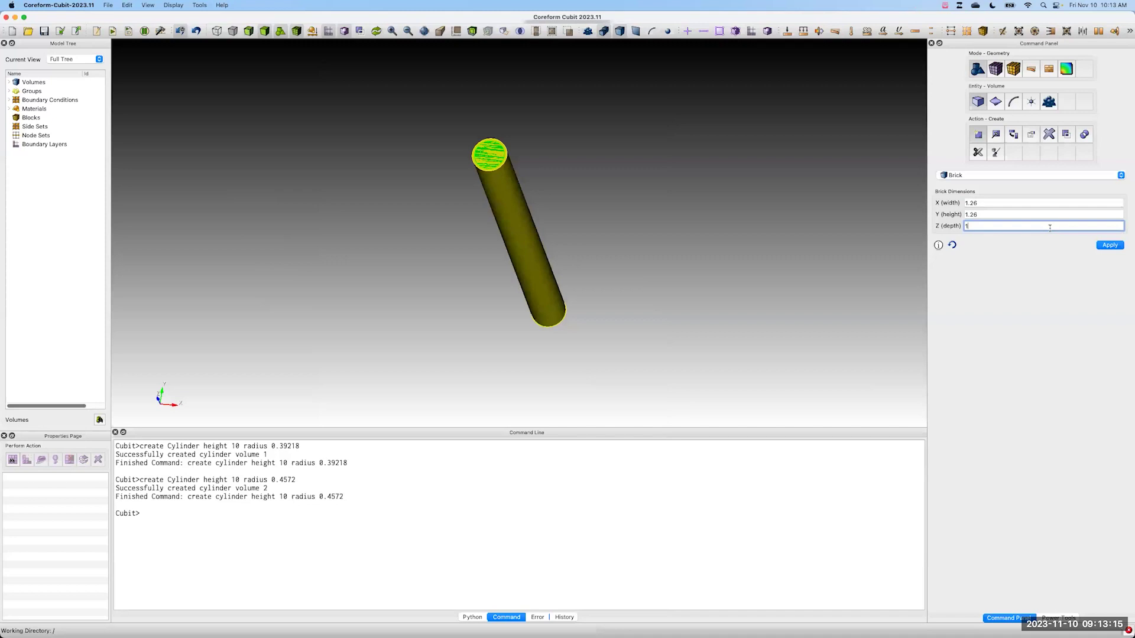
click(1101, 247)
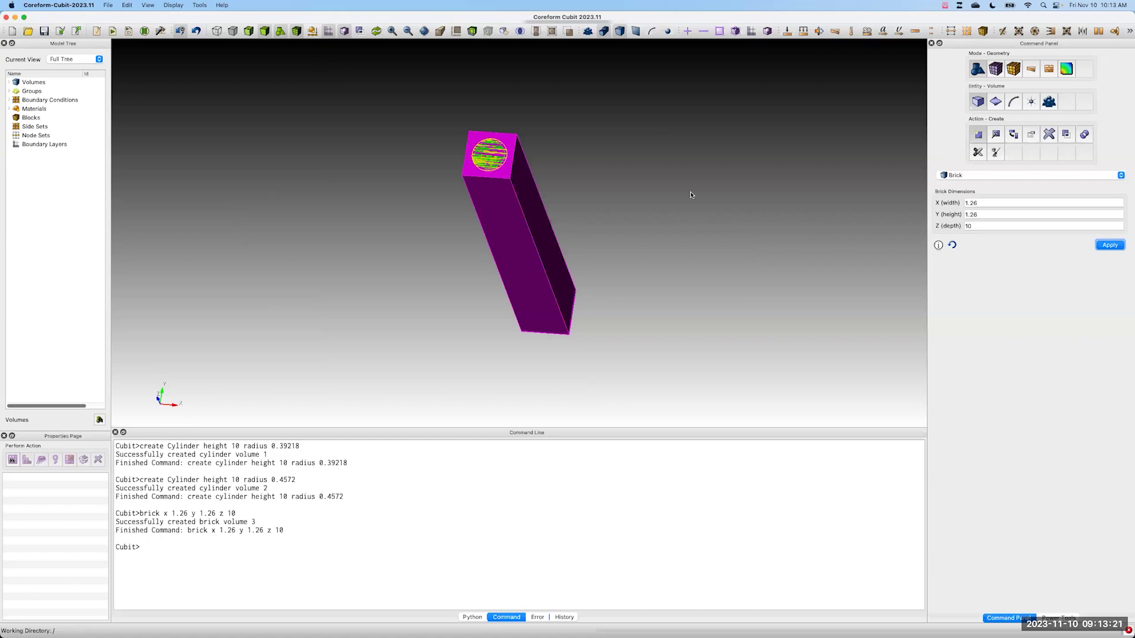
Step: Inspect the overlapping end faces of the brick and cylinders, and choose the Subtract Boolean operation for volumes
click(1087, 136)
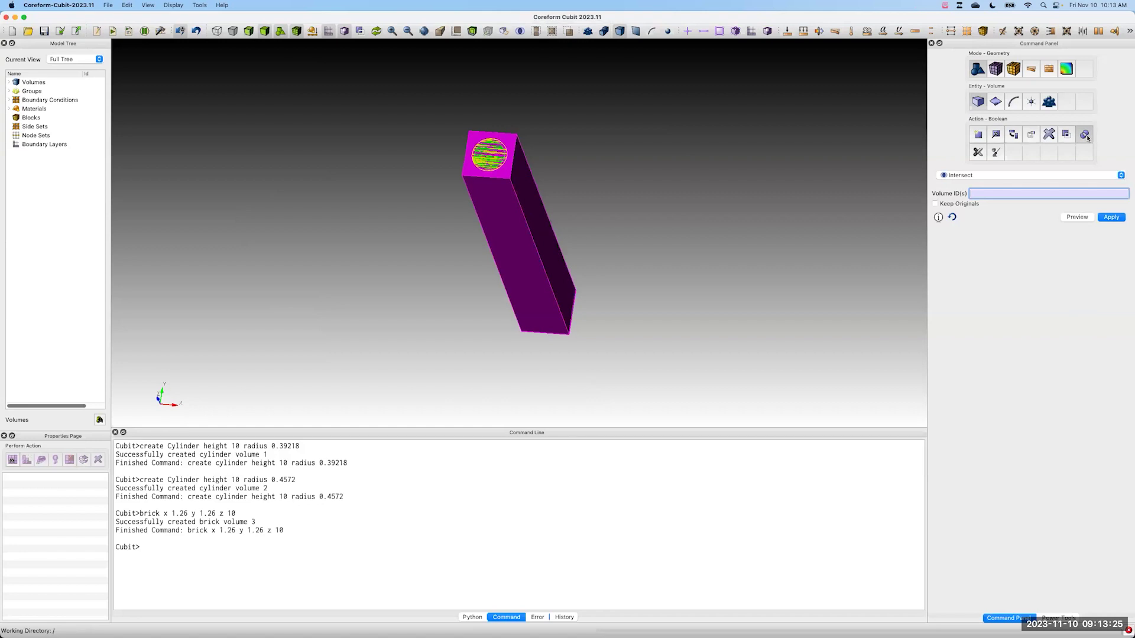
drag(490, 155, 497, 199)
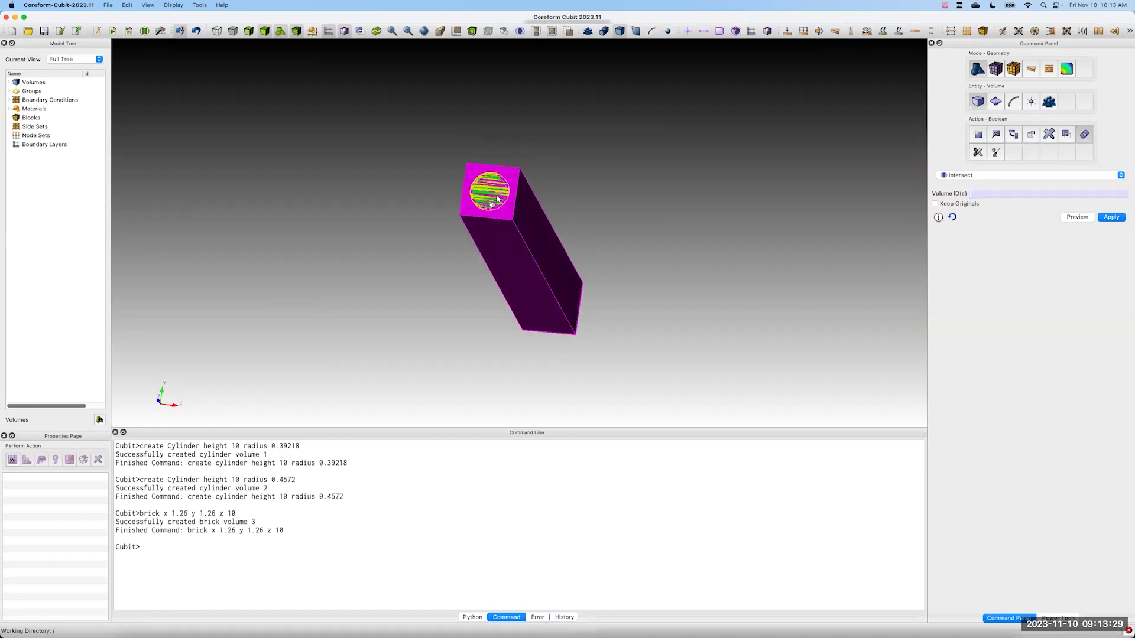
scroll(494, 200, up, 10)
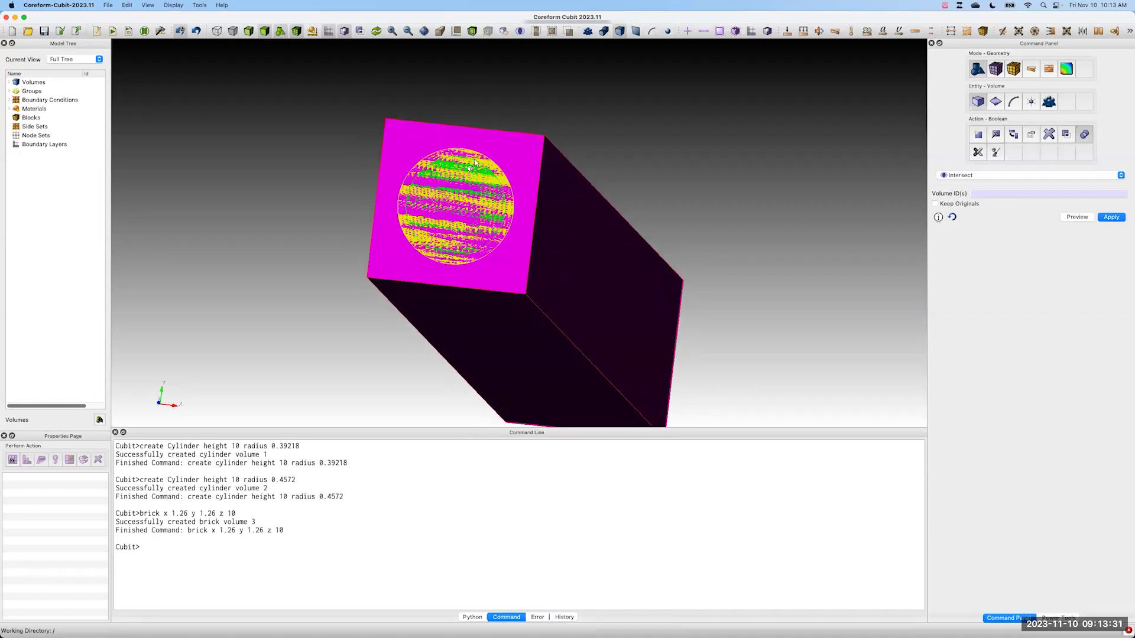
drag(478, 202, 471, 167)
scroll(485, 177, down, 8)
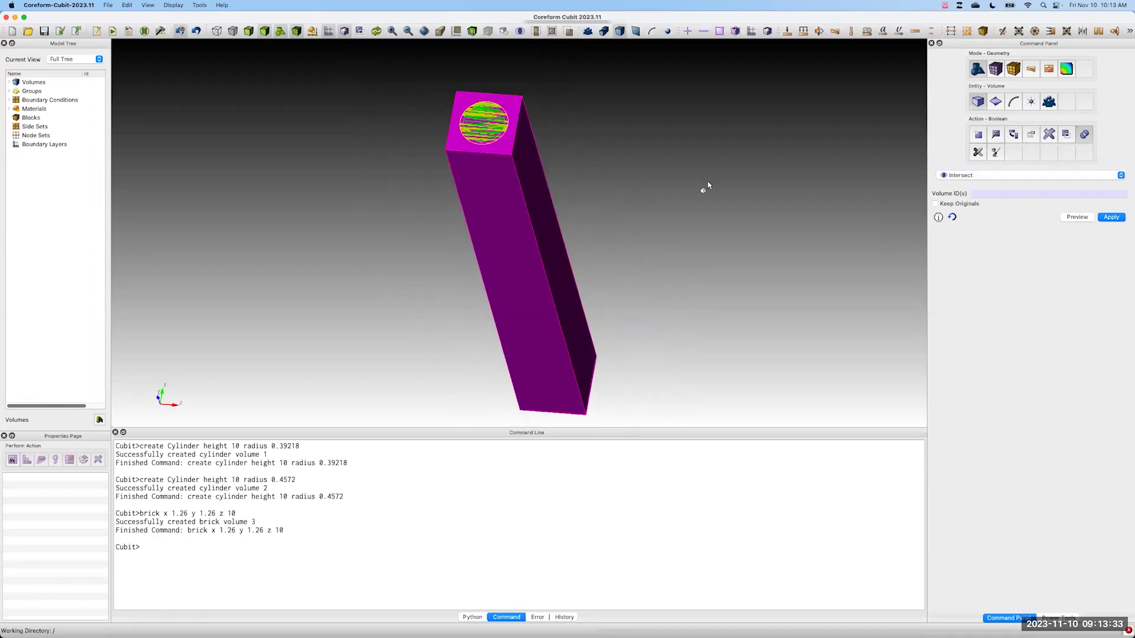
click(980, 176)
click(982, 185)
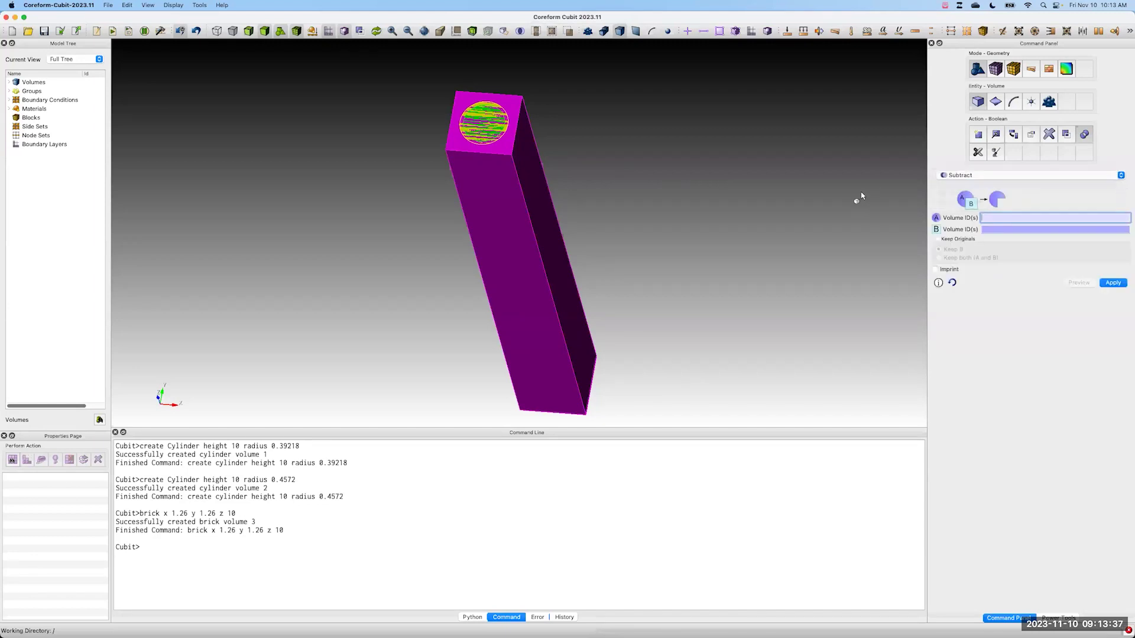
Step: Expand the Volumes list in the model tree and highlight Volumes 1, 2 and 3 one by one to identify them
click(994, 219)
click(9, 84)
click(8, 85)
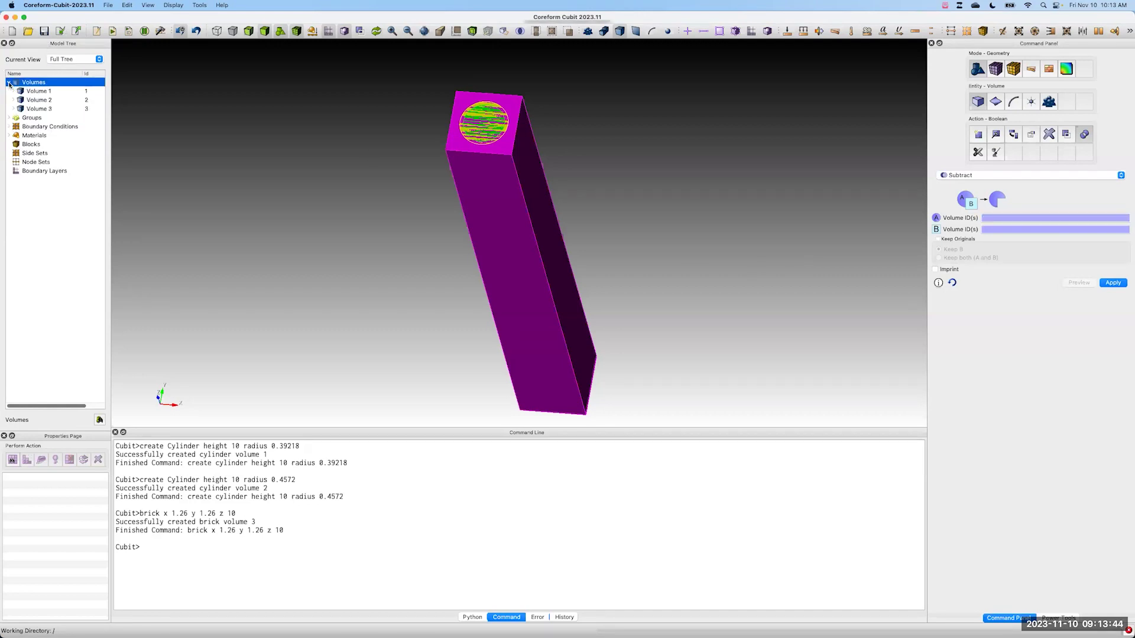
click(41, 92)
click(44, 100)
click(48, 110)
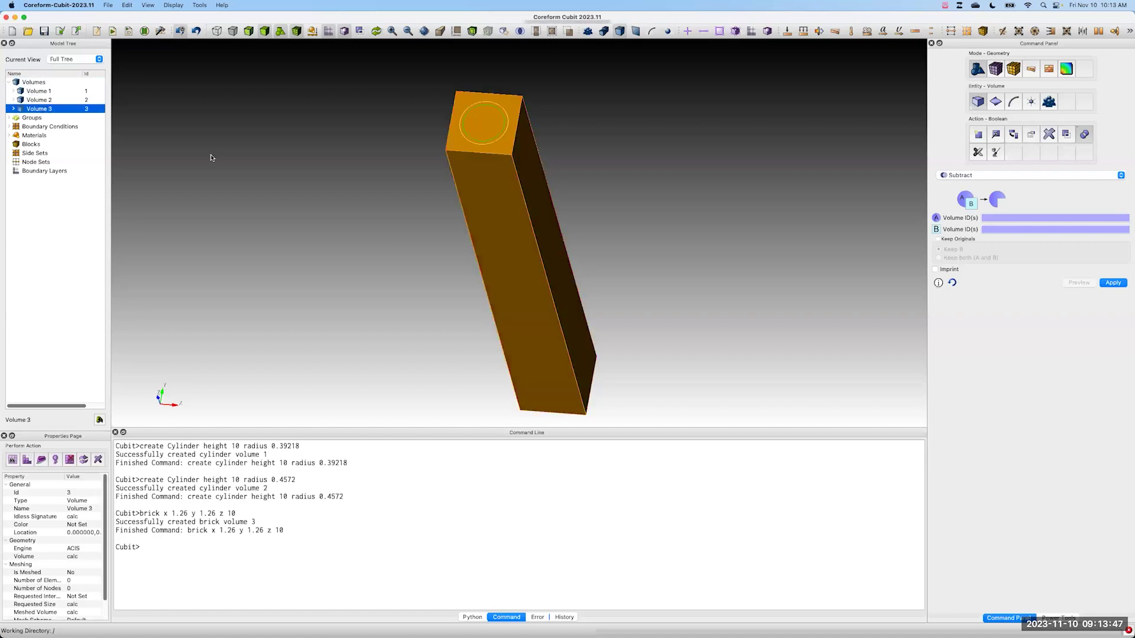
click(226, 161)
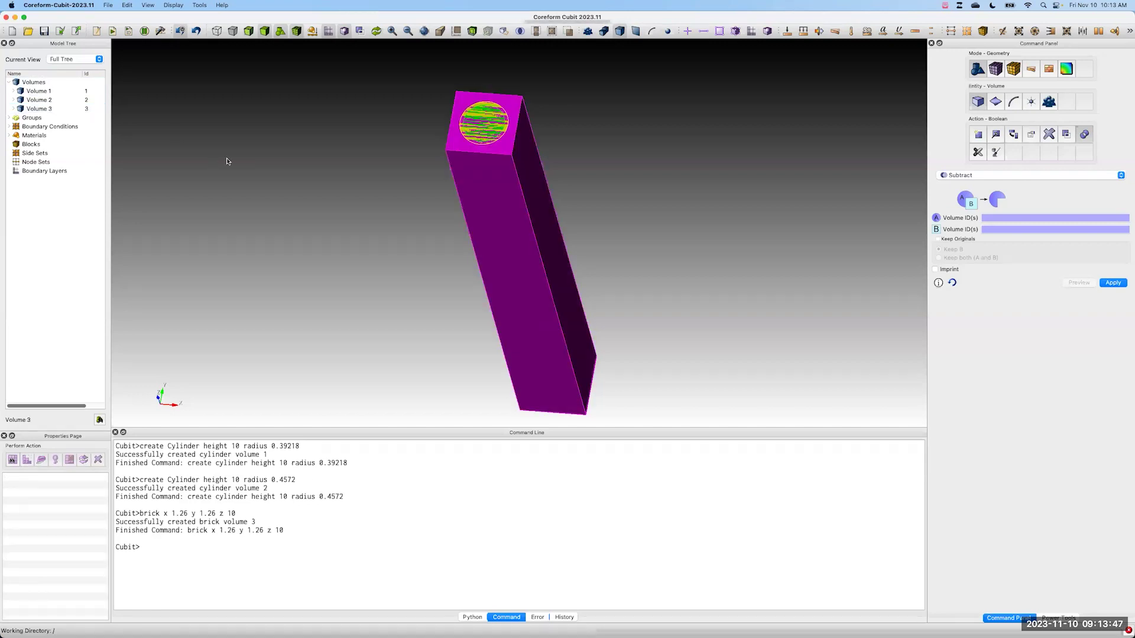
Step: Subtract Volume 2 from the brick, Volume 3, keeping the original Volume 2 (Keep B)
click(1020, 219)
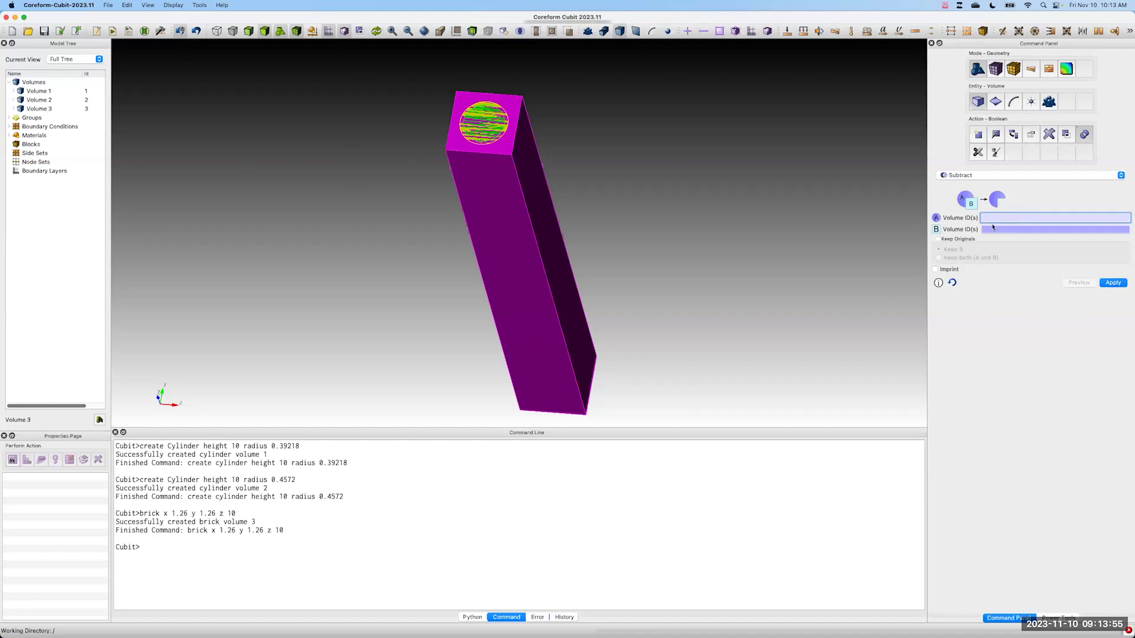
text(3)
click(29, 110)
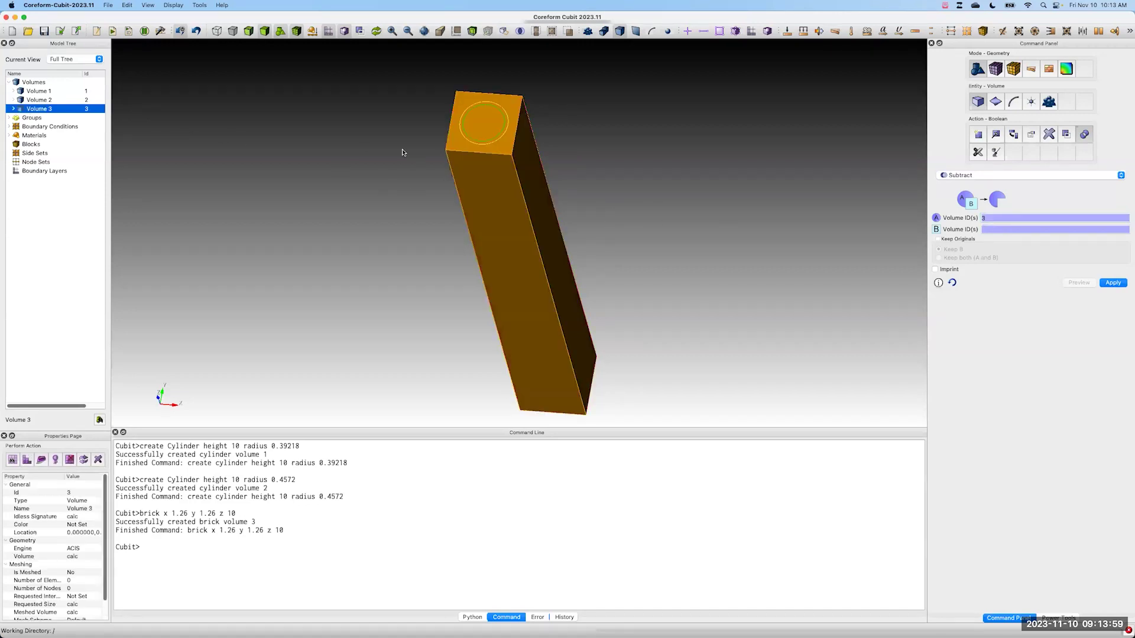
click(35, 101)
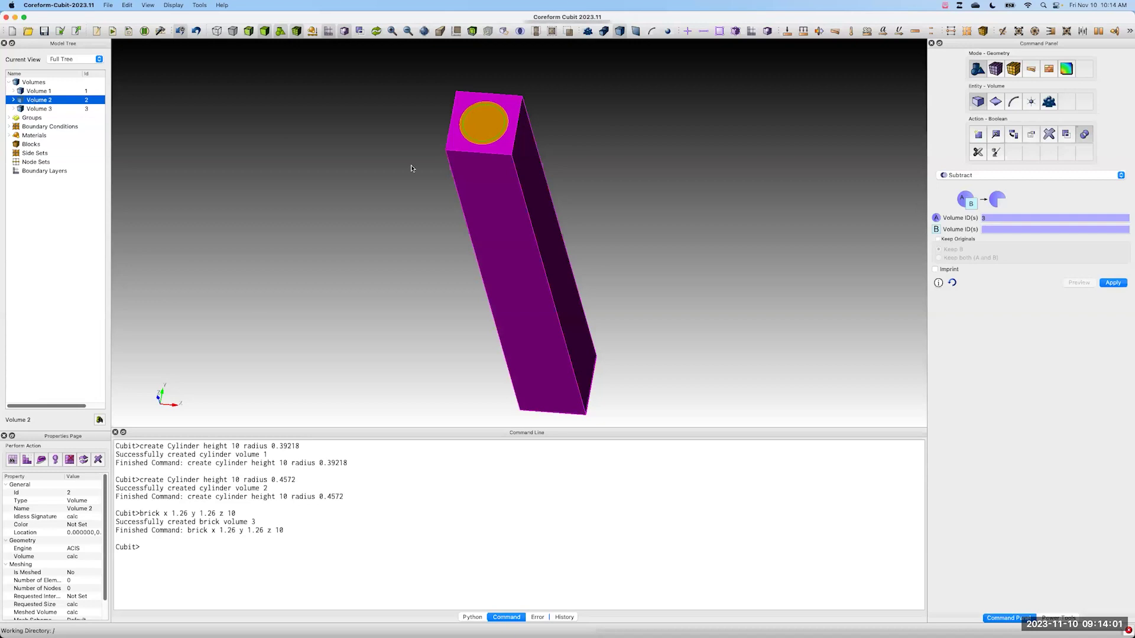
click(991, 231)
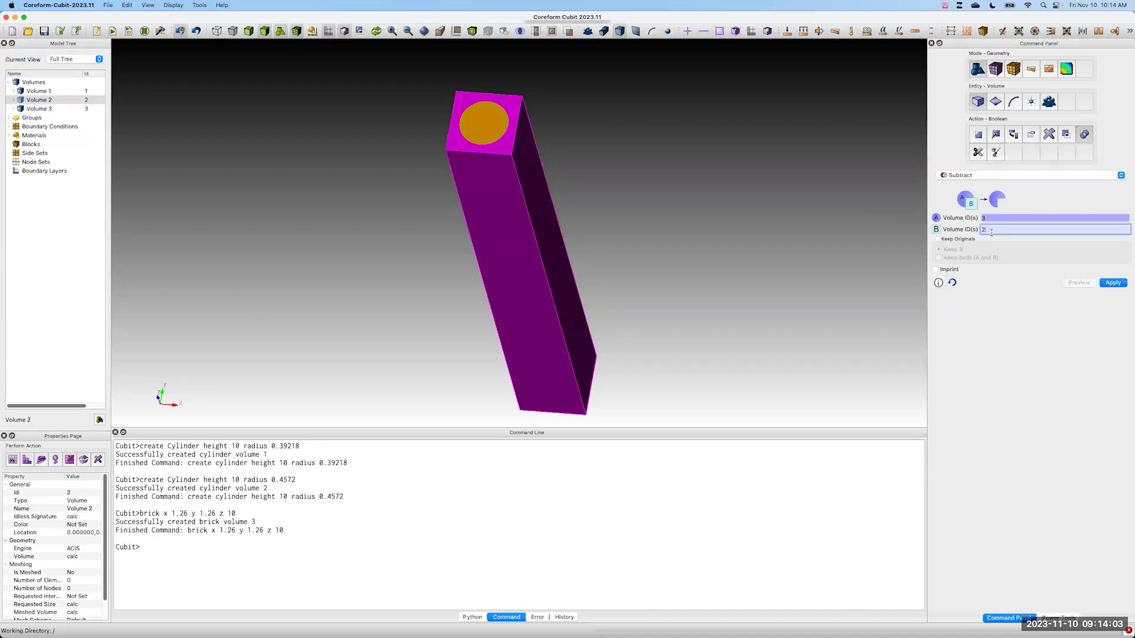
click(969, 240)
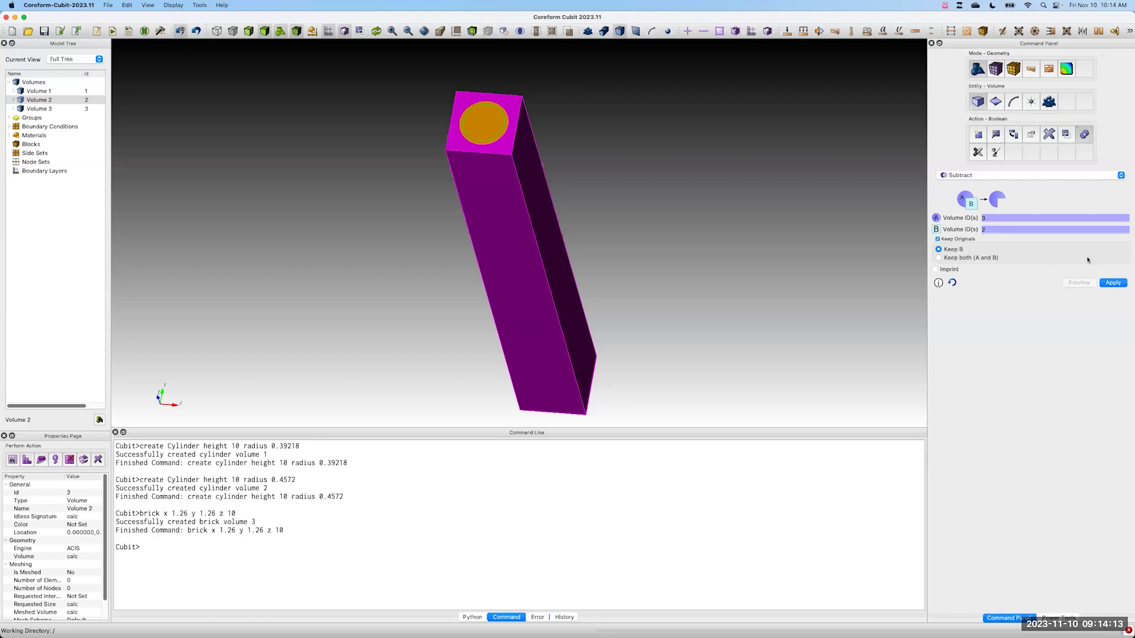
click(1112, 282)
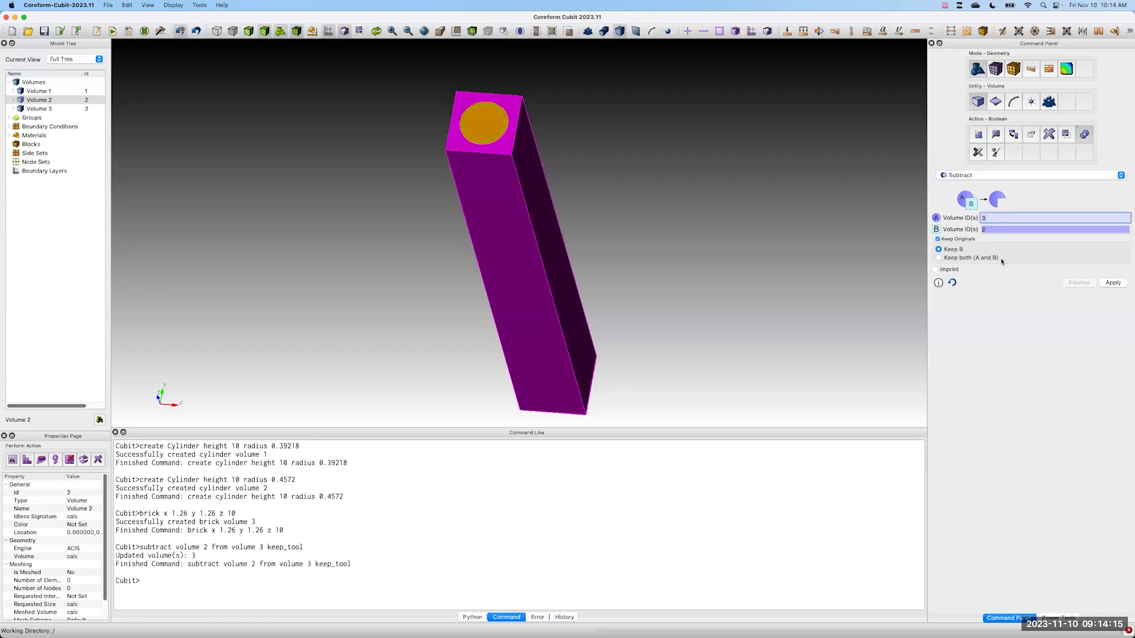
Step: Subtract the inner cylinder, Volume 1, from Volume 2 while keeping the original Volume 1
click(325, 172)
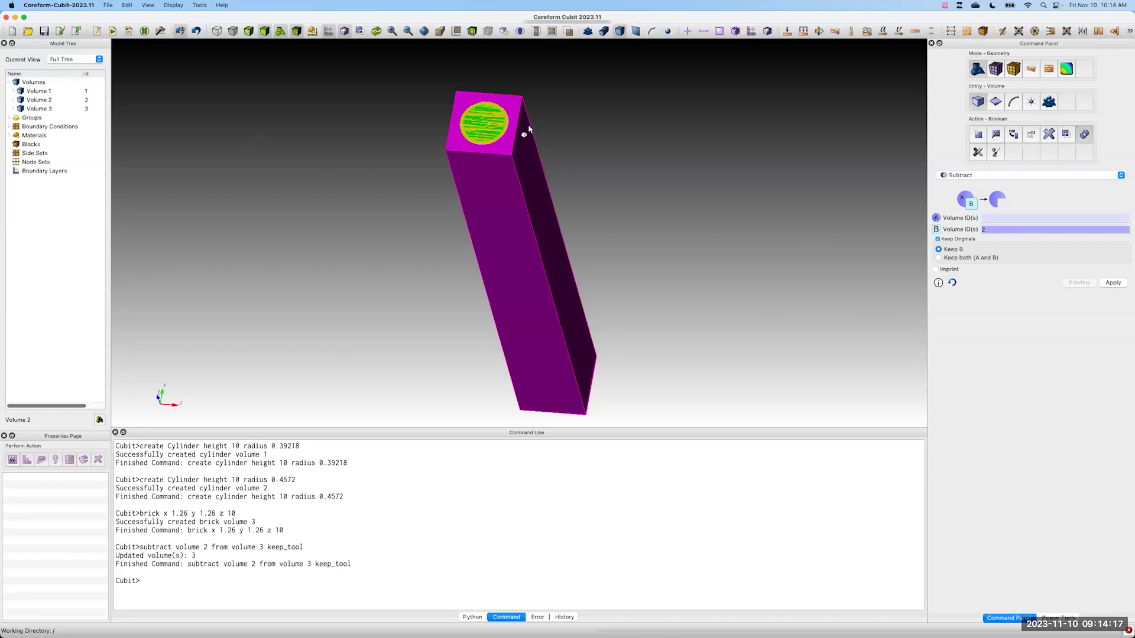
click(53, 101)
click(40, 92)
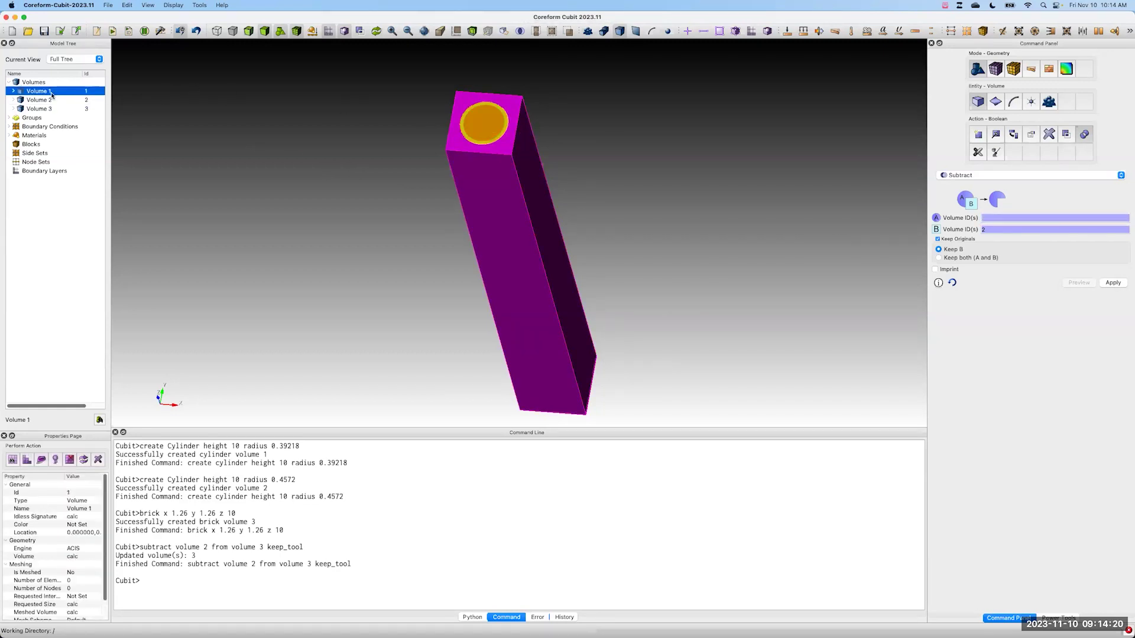
click(295, 143)
click(1025, 218)
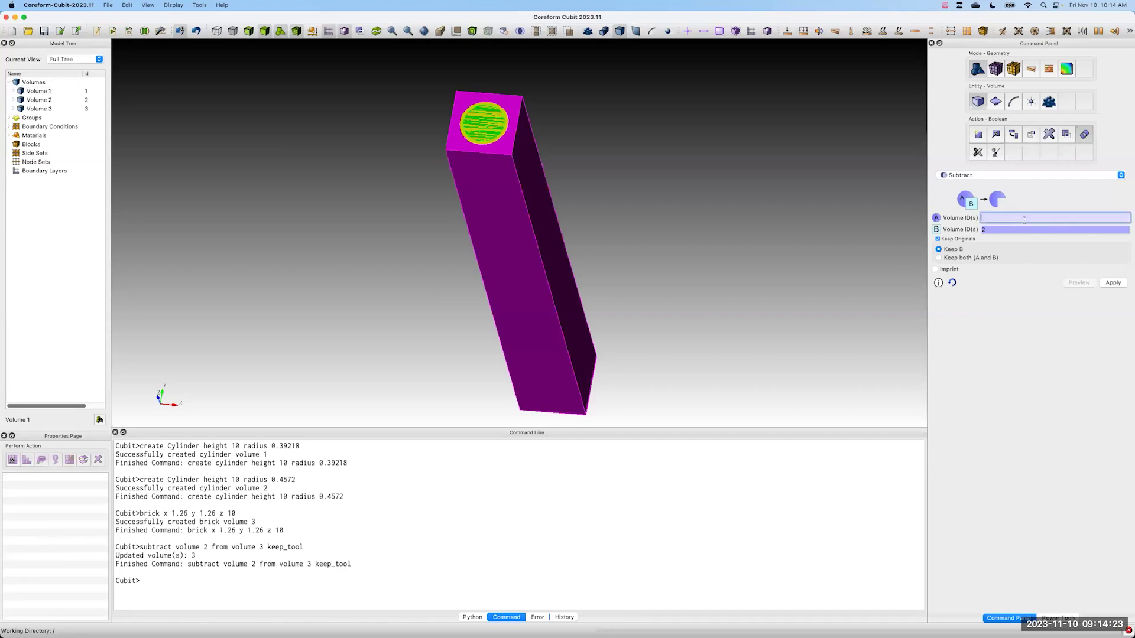
click(1006, 231)
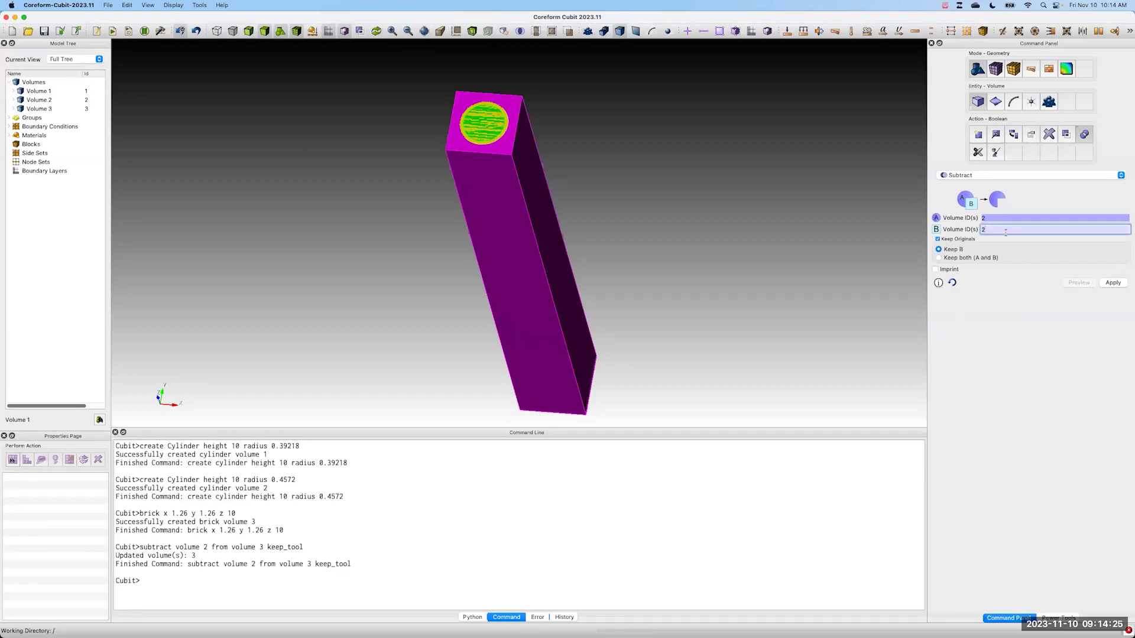
click(1113, 283)
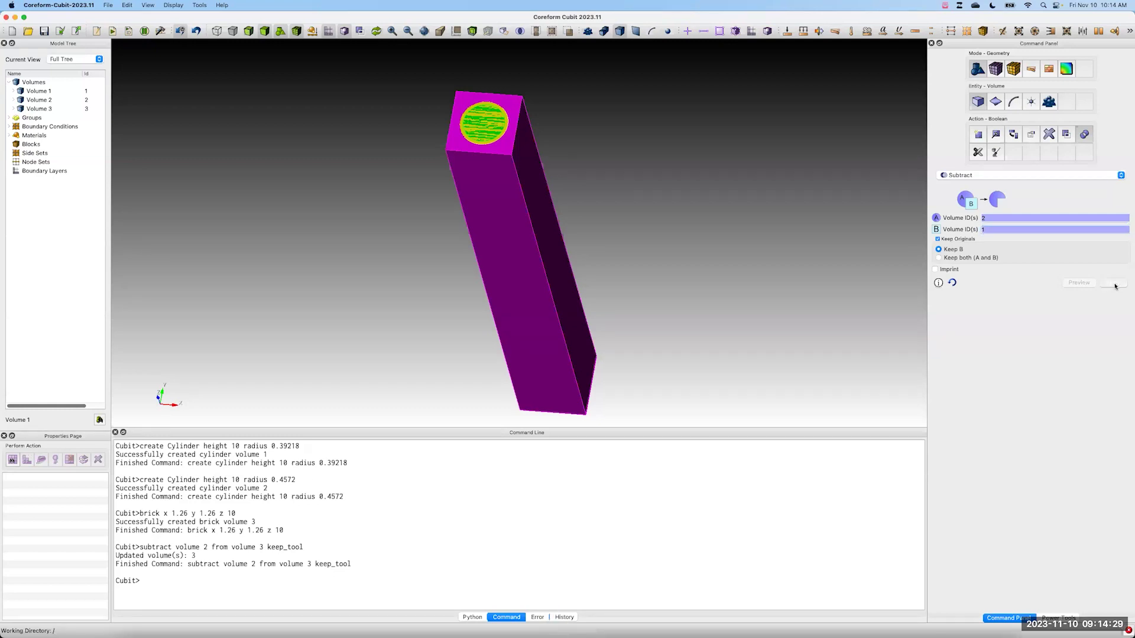
Step: Inspect the pin cell's fuel, clad and moderator regions in the front view and at an angle
drag(596, 168, 632, 231)
key(f)
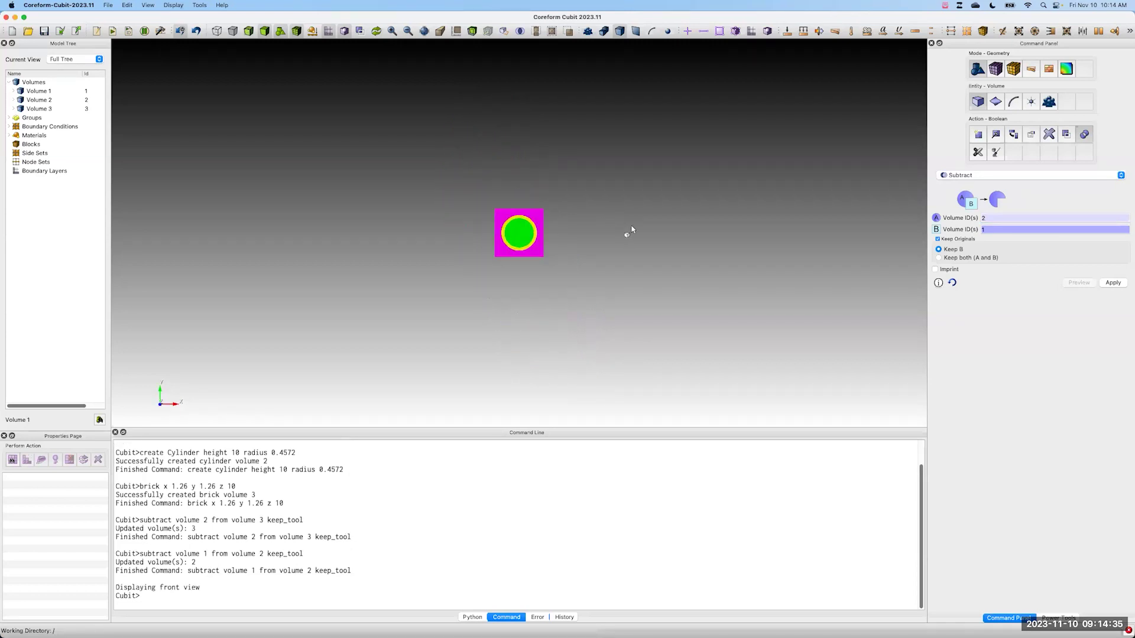
scroll(560, 223, up, 10)
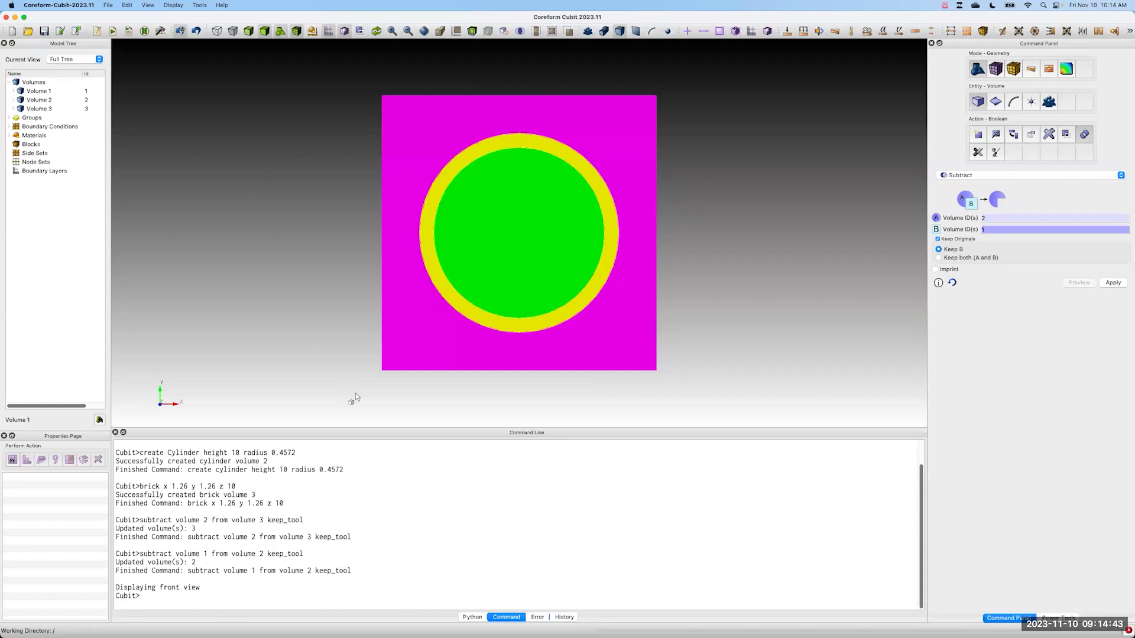
drag(325, 351, 331, 290)
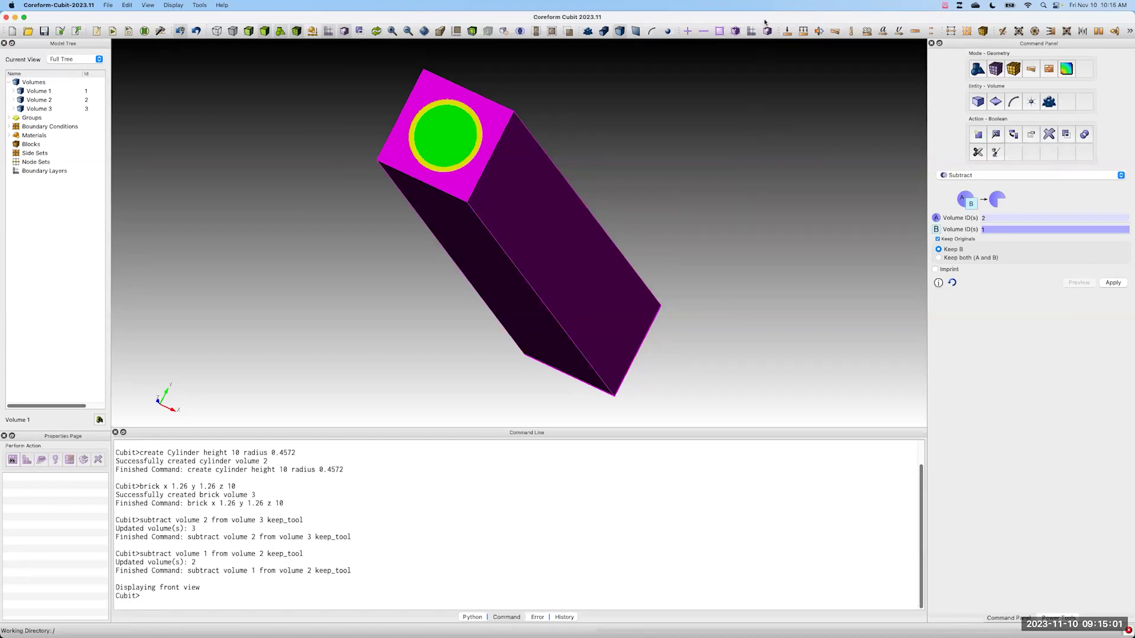
Step: Turn off visibility of the two adjacent long side faces of the brick, Surfaces 9 and 12, to expose the interior
click(562, 90)
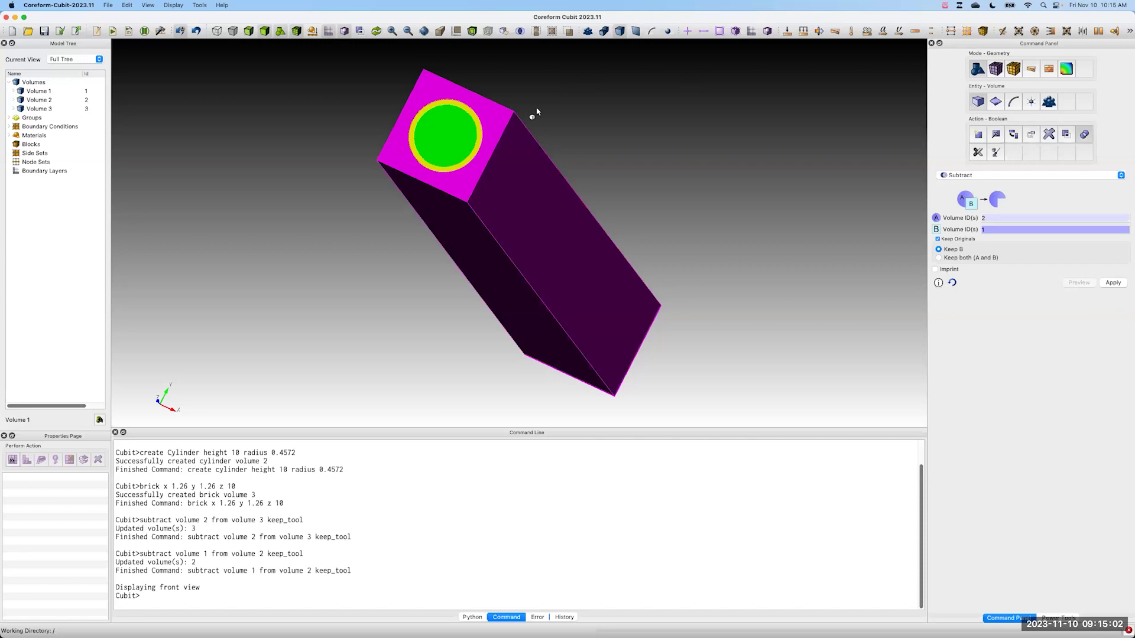
click(481, 267)
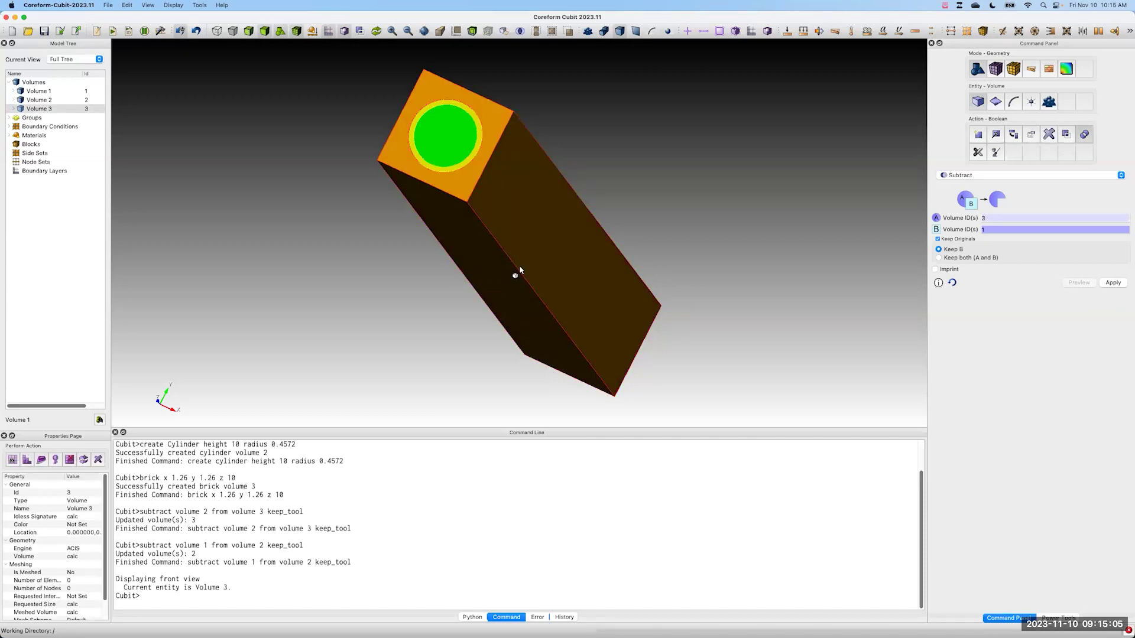
click(631, 185)
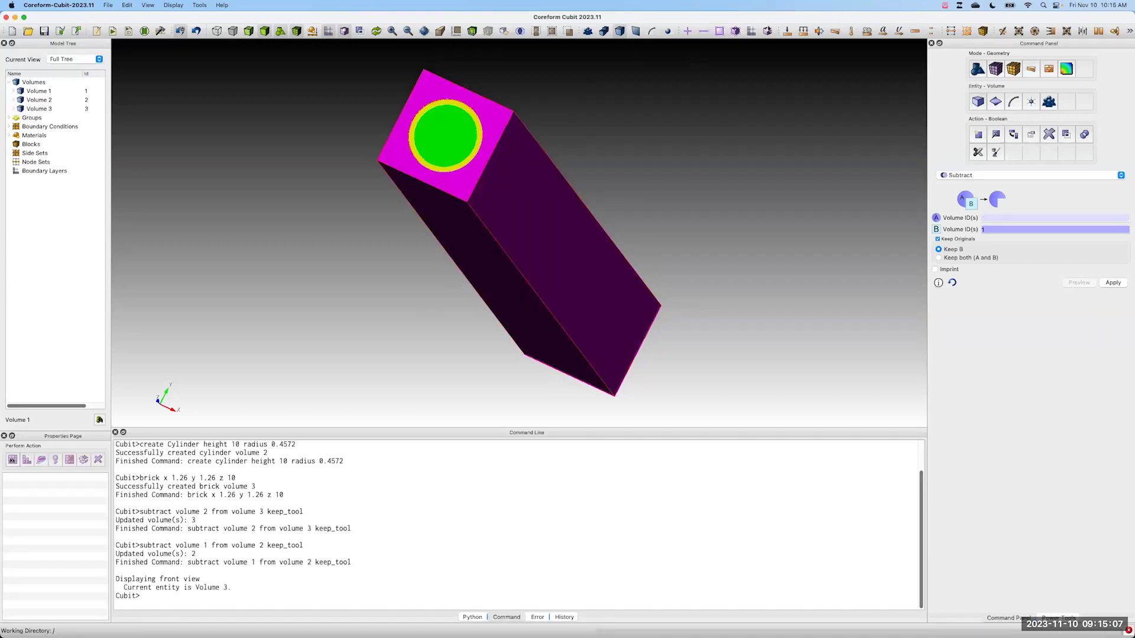
click(782, 163)
drag(605, 190, 572, 213)
click(572, 214)
click(508, 267)
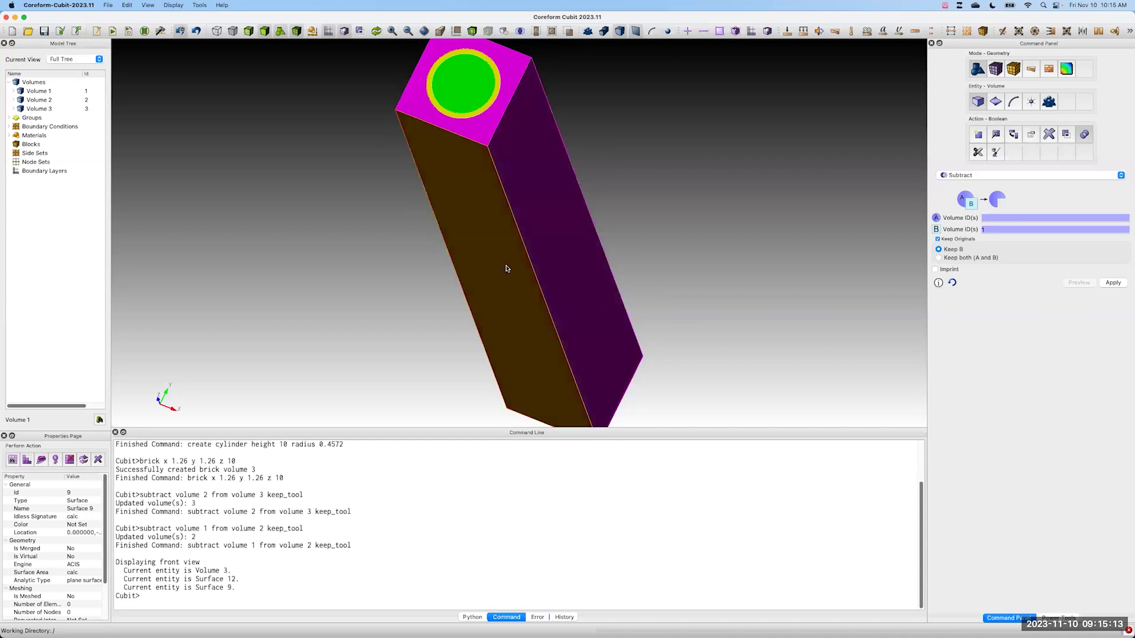
ctrl+click(565, 247)
right_click(548, 238)
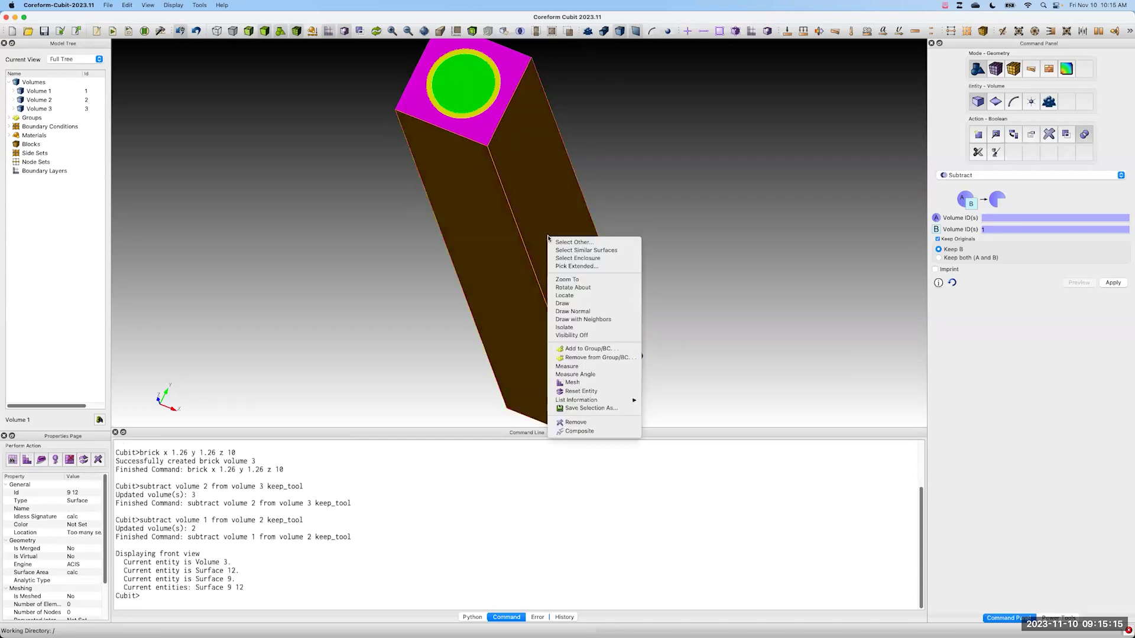
click(608, 335)
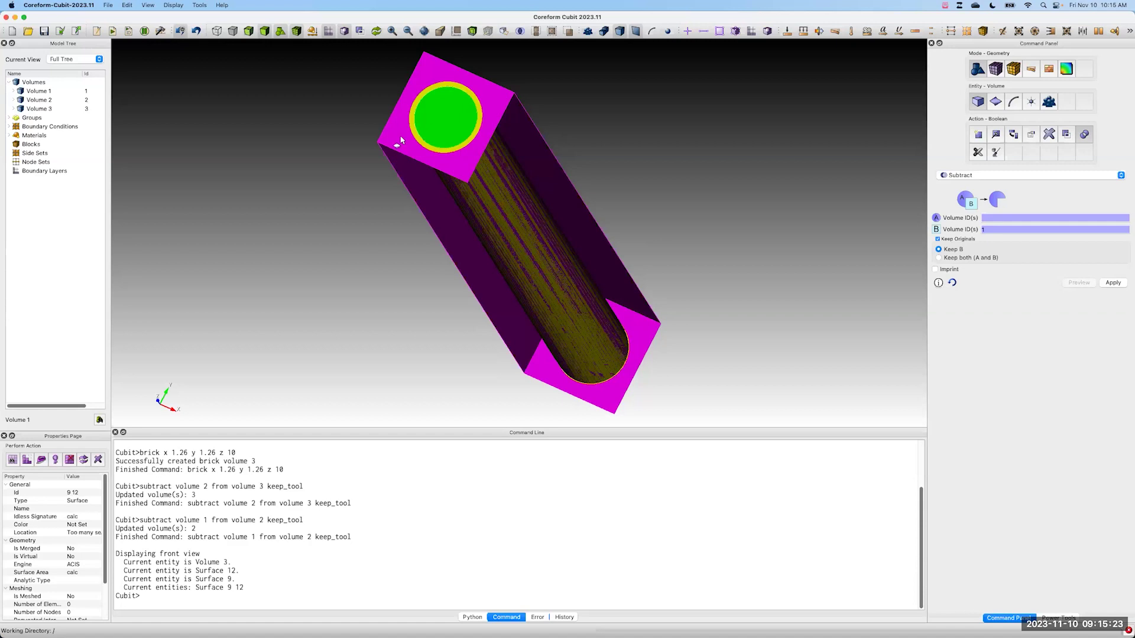
Step: Expand Volumes 2 and 3 in the model tree and highlight their surfaces, comparing cylindrical Surfaces 4 and 13
click(14, 100)
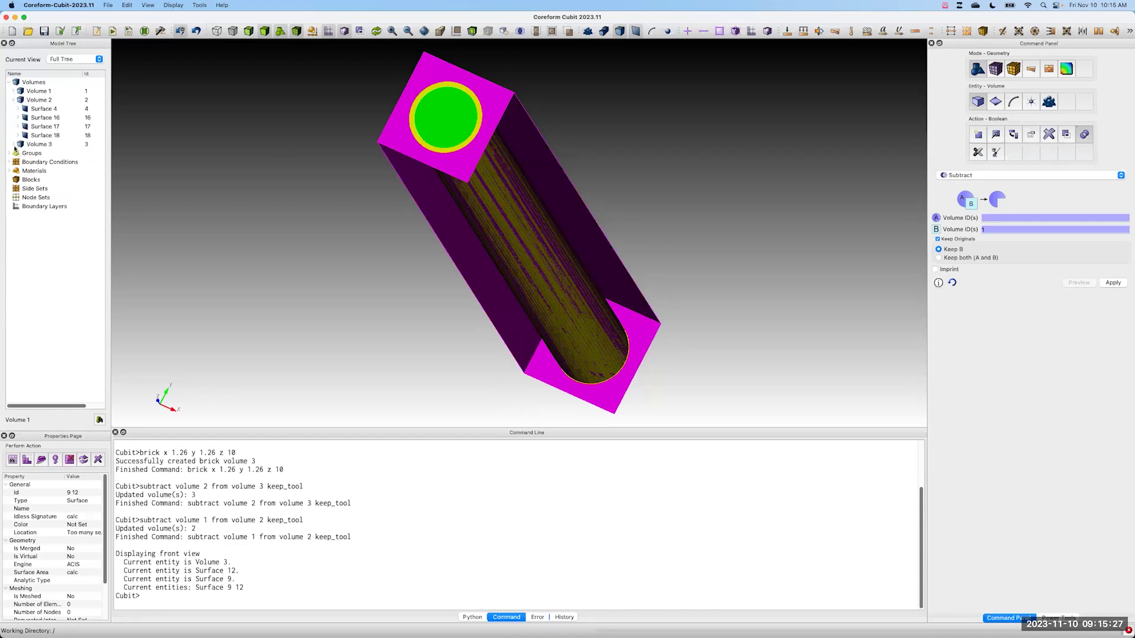
click(14, 145)
click(189, 201)
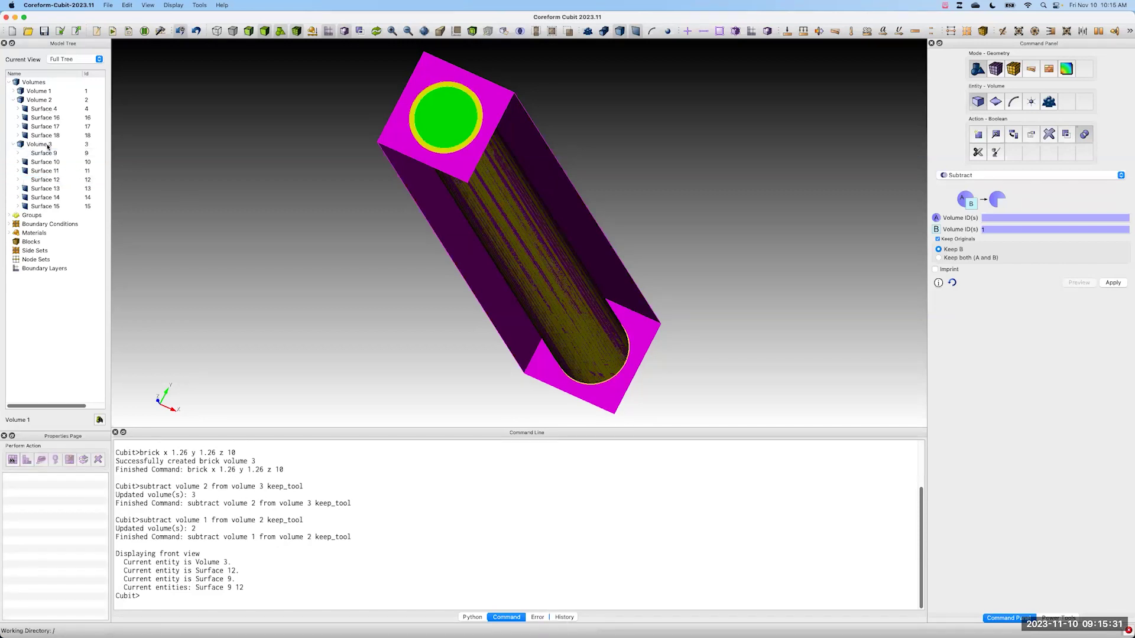
click(45, 171)
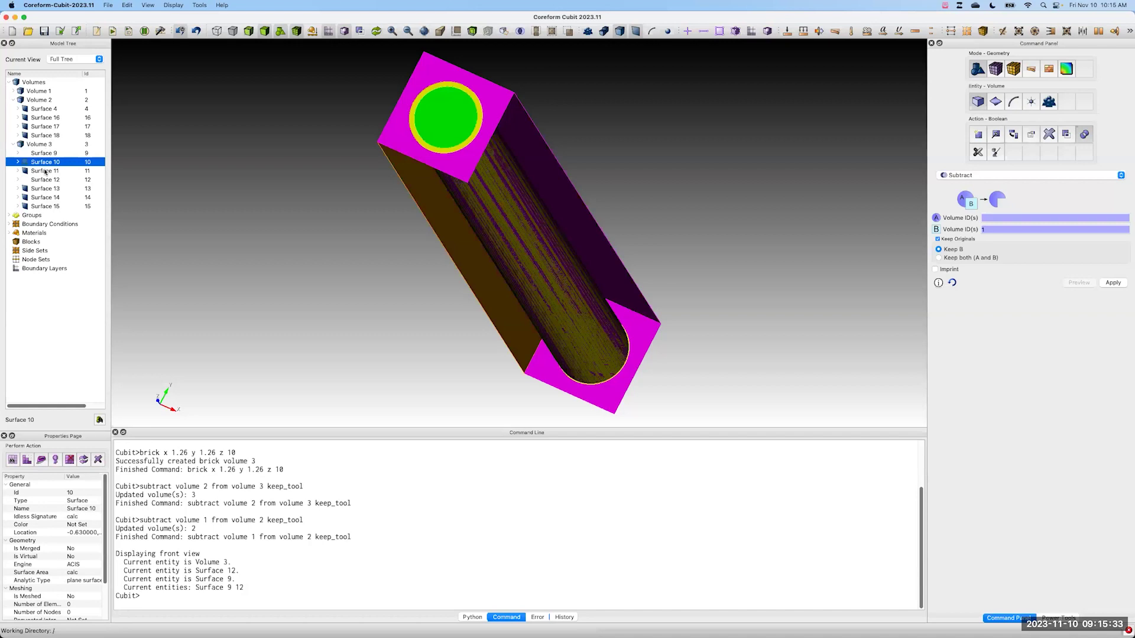
click(47, 188)
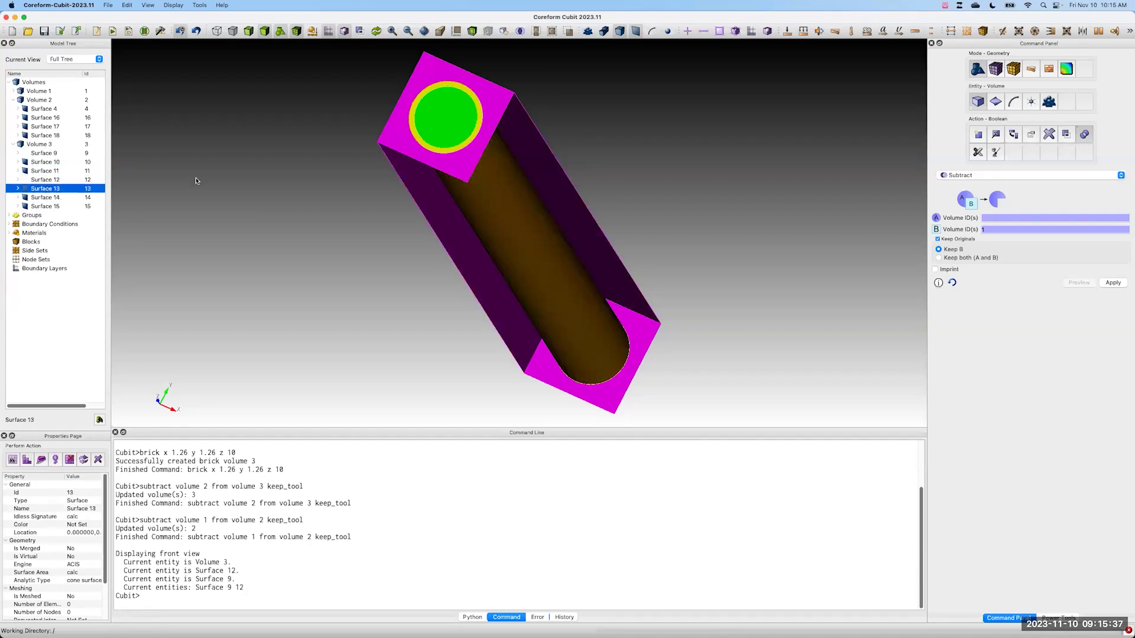
click(46, 118)
key(Down)
key(Down)
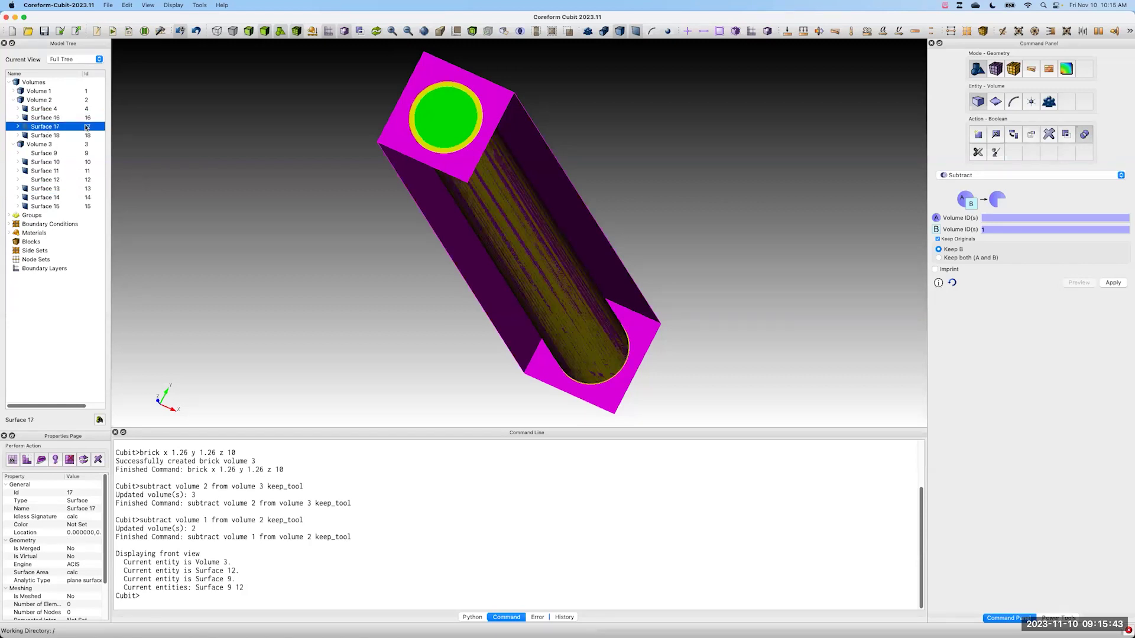
key(Up)
key(Up)
key(Up)
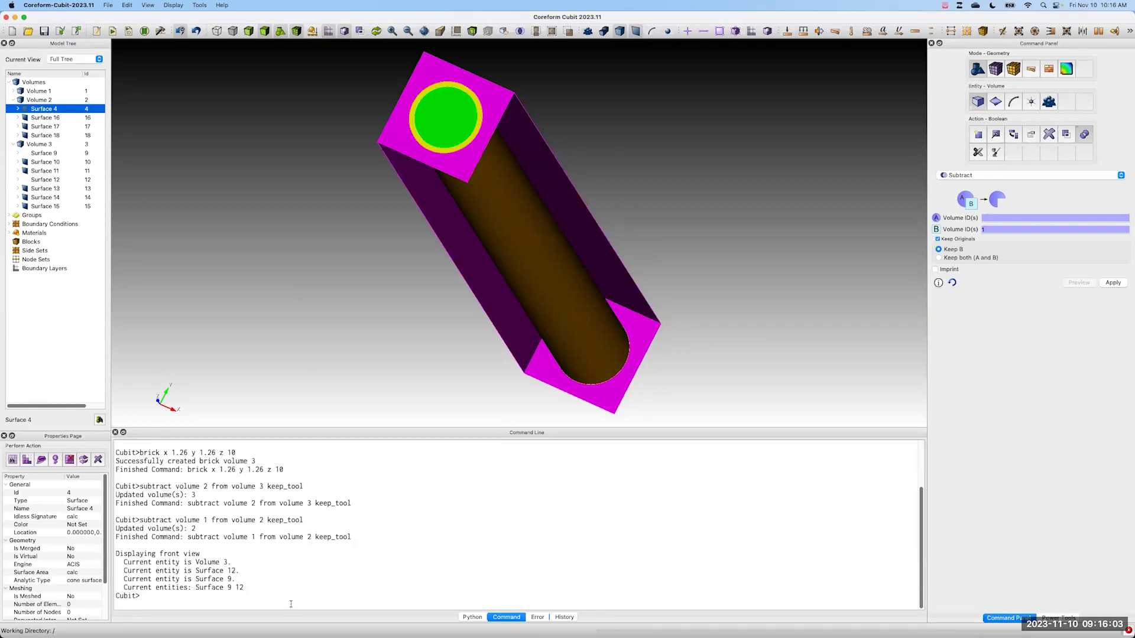
Step: Imprint and merge all bodies with the commands "imprint body all" and "merge body all"
click(355, 597)
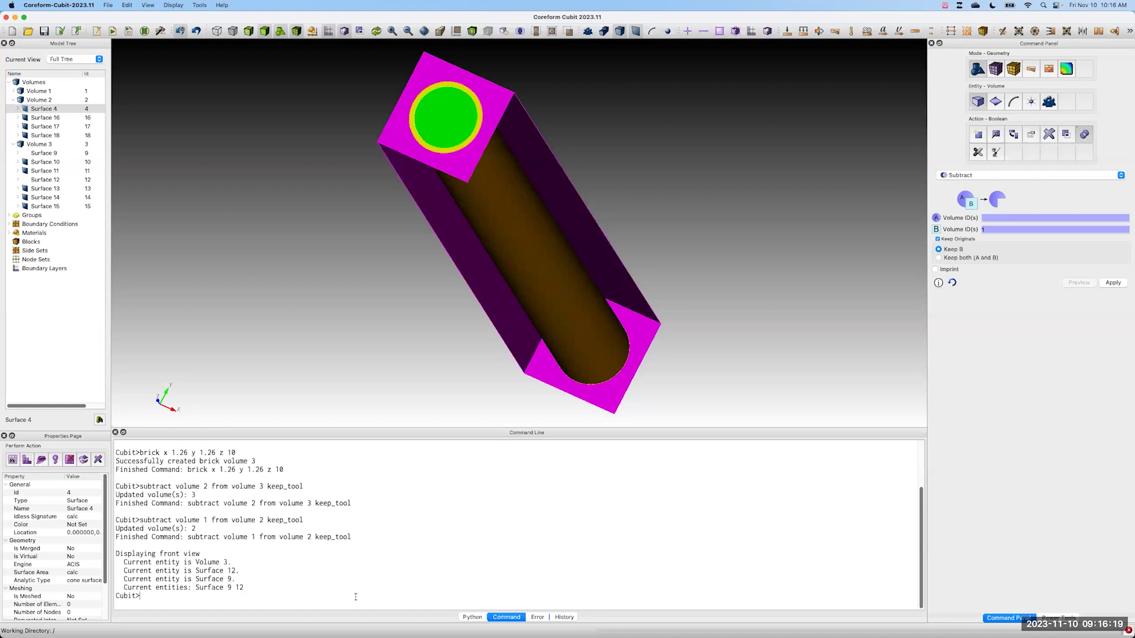
text(imprint body all)
key(Return)
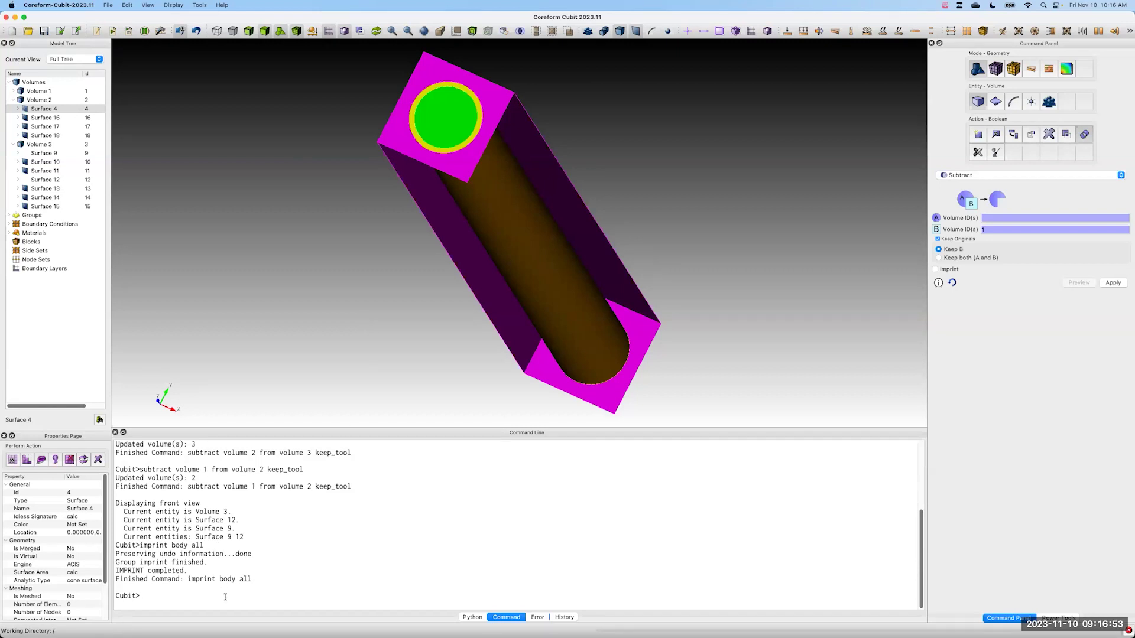
text(merge body all)
key(Return)
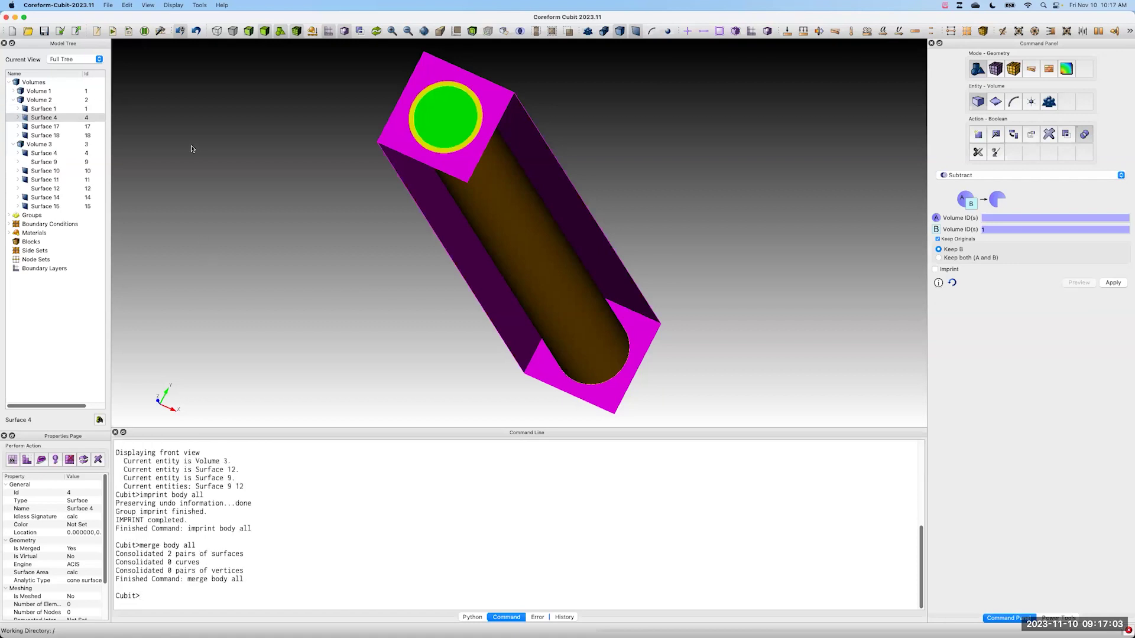
Step: Highlight Surface 4 under both Volume 2 and Volume 3 to check the interface between clad and moderator
click(37, 110)
click(36, 118)
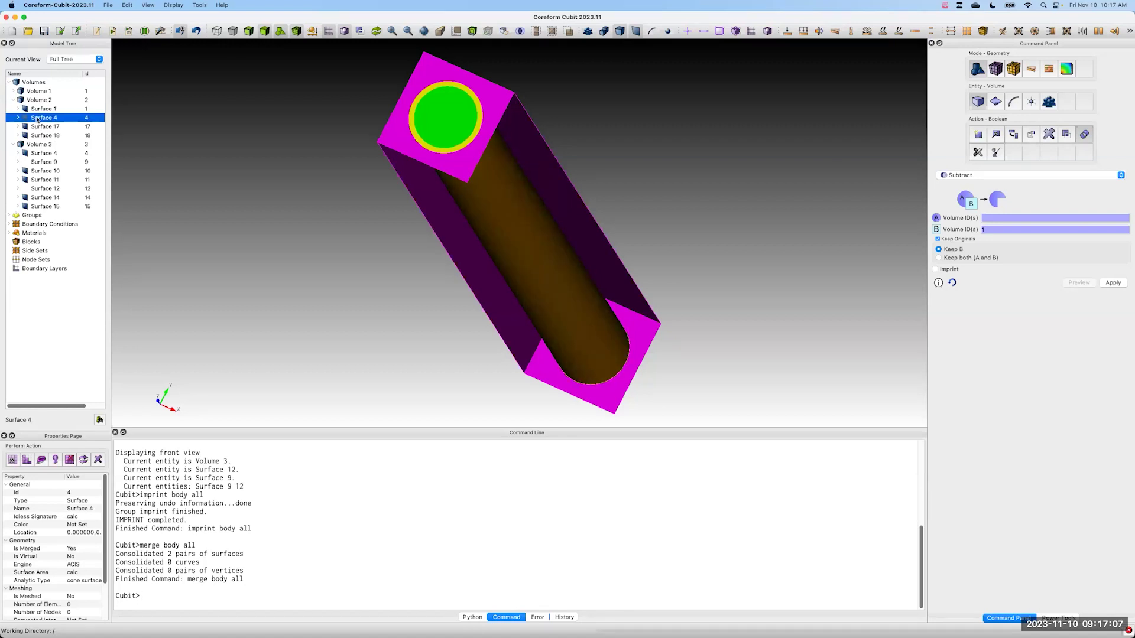
click(38, 154)
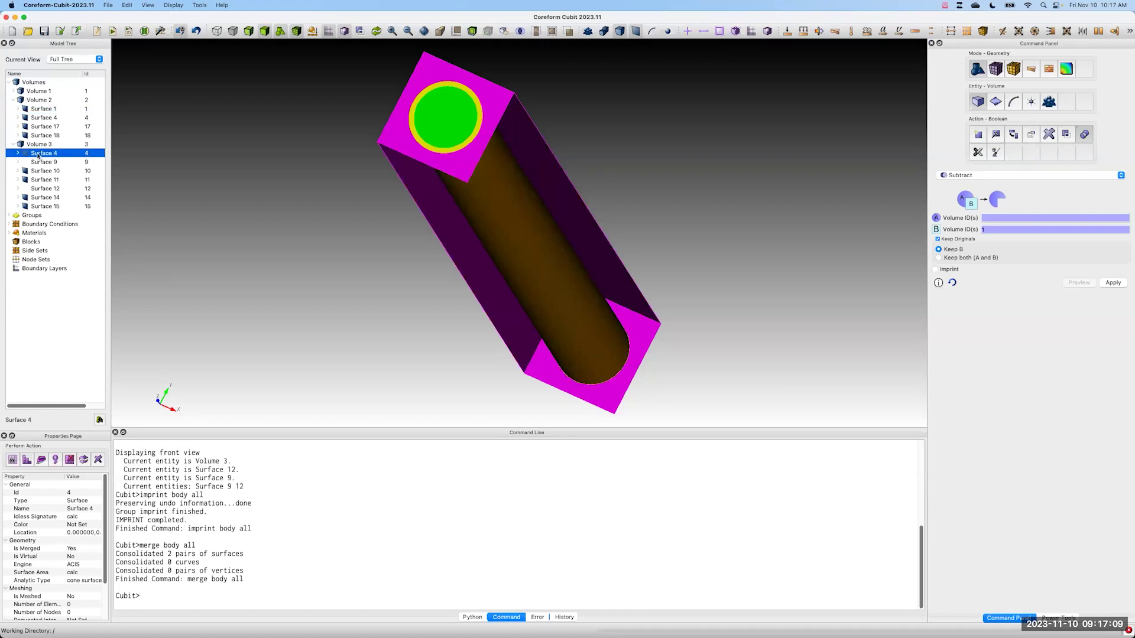
click(39, 121)
mouse_move(274, 195)
mouse_down()
mouse_move(266, 170)
mouse_move(271, 185)
mouse_up()
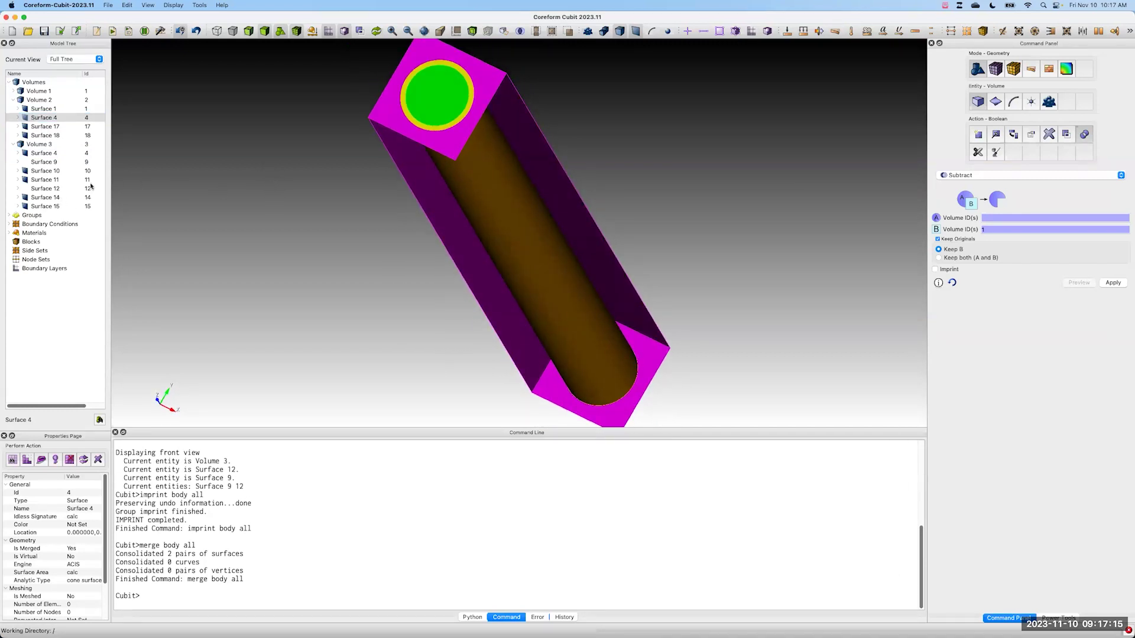
click(191, 192)
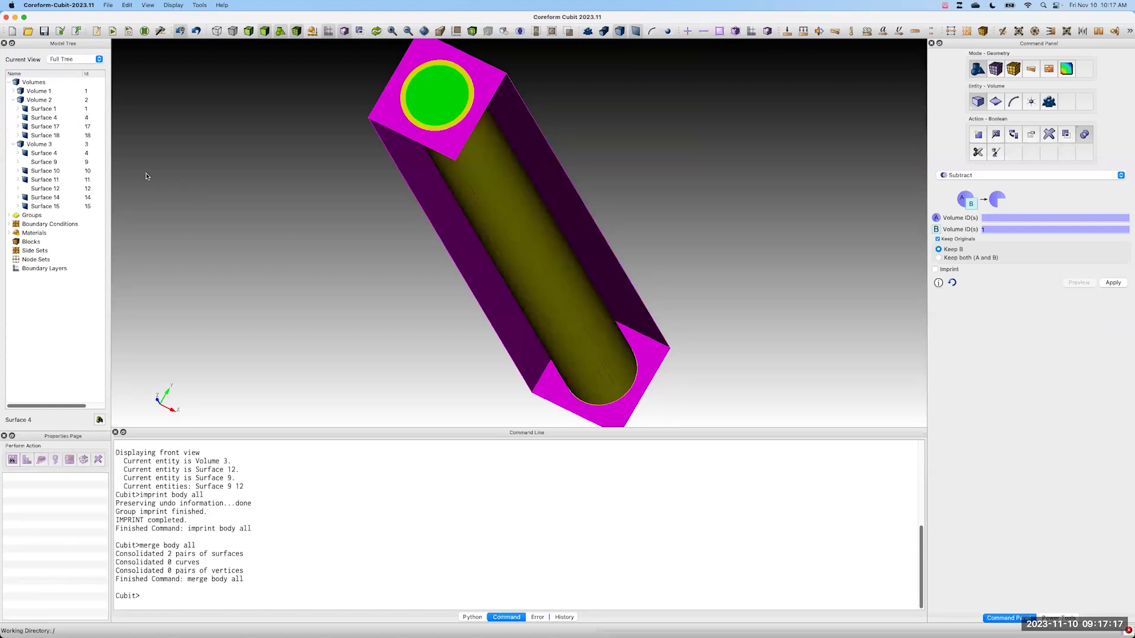
Step: Expand Volumes 1 and 2 in the model tree and highlight Surface 1 to check the interface between fuel and clad
click(13, 144)
click(14, 100)
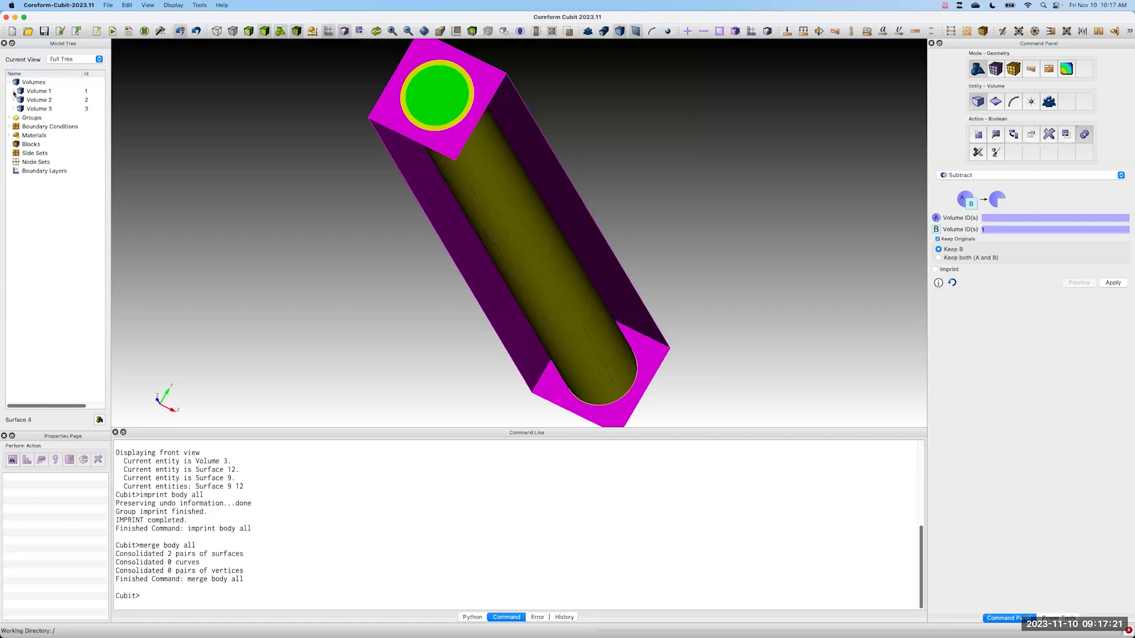
click(13, 92)
click(13, 127)
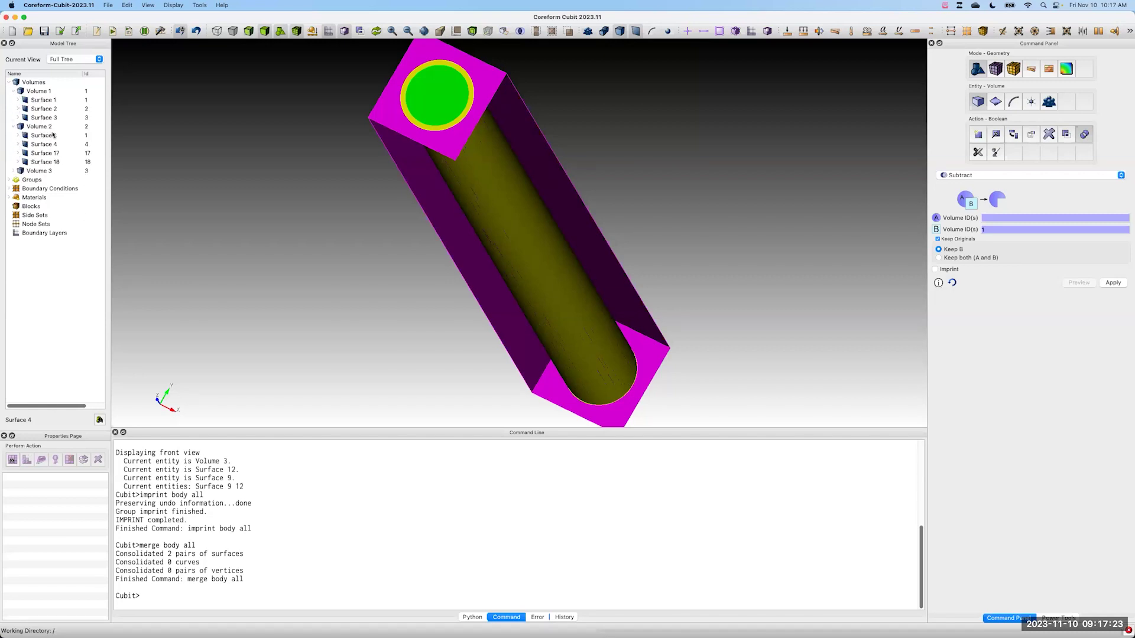
click(61, 137)
key(Down)
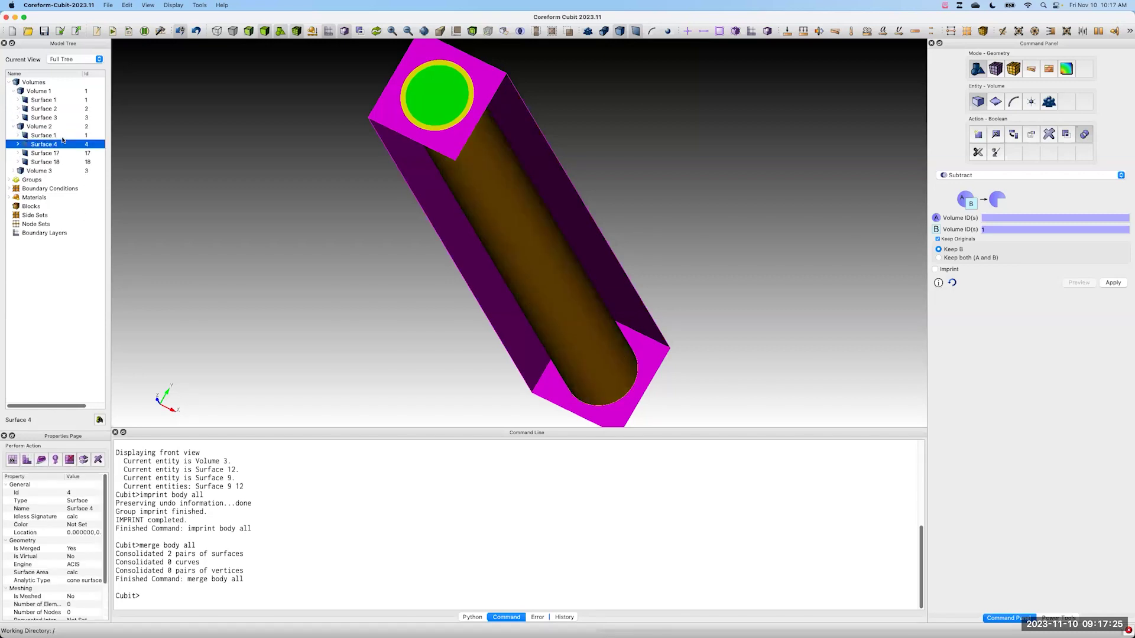
key(Left)
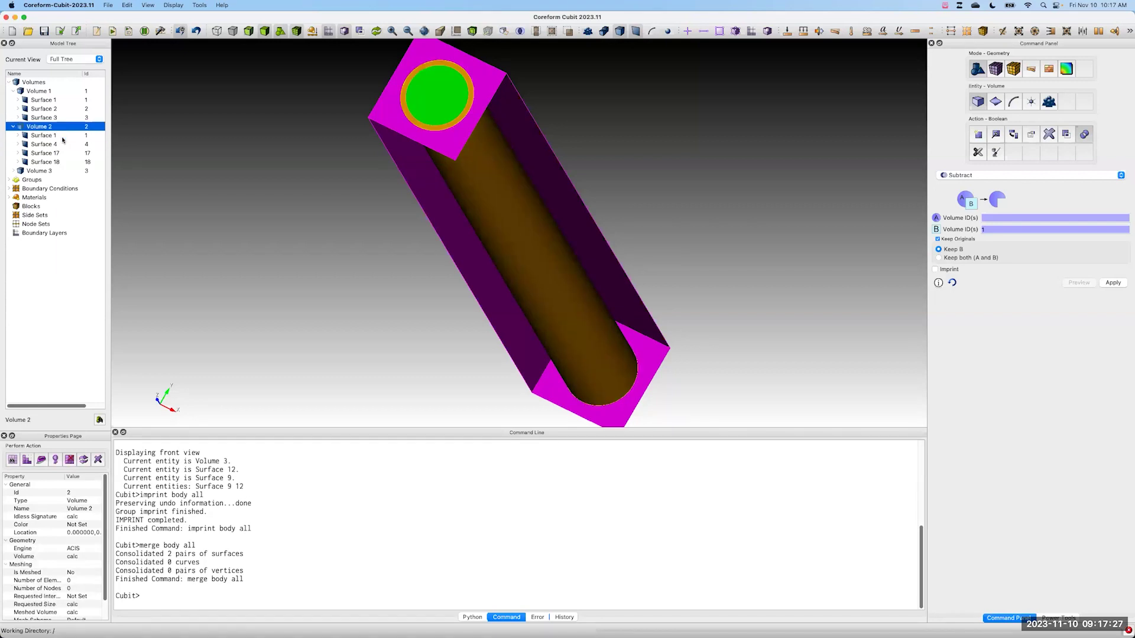
click(55, 136)
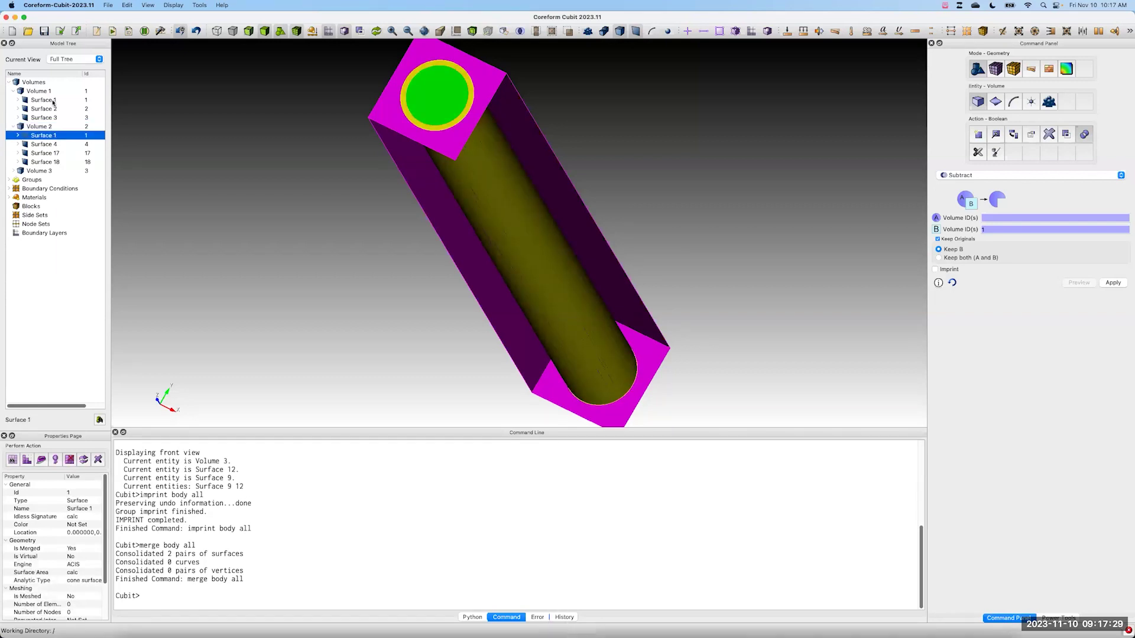
click(13, 92)
click(14, 100)
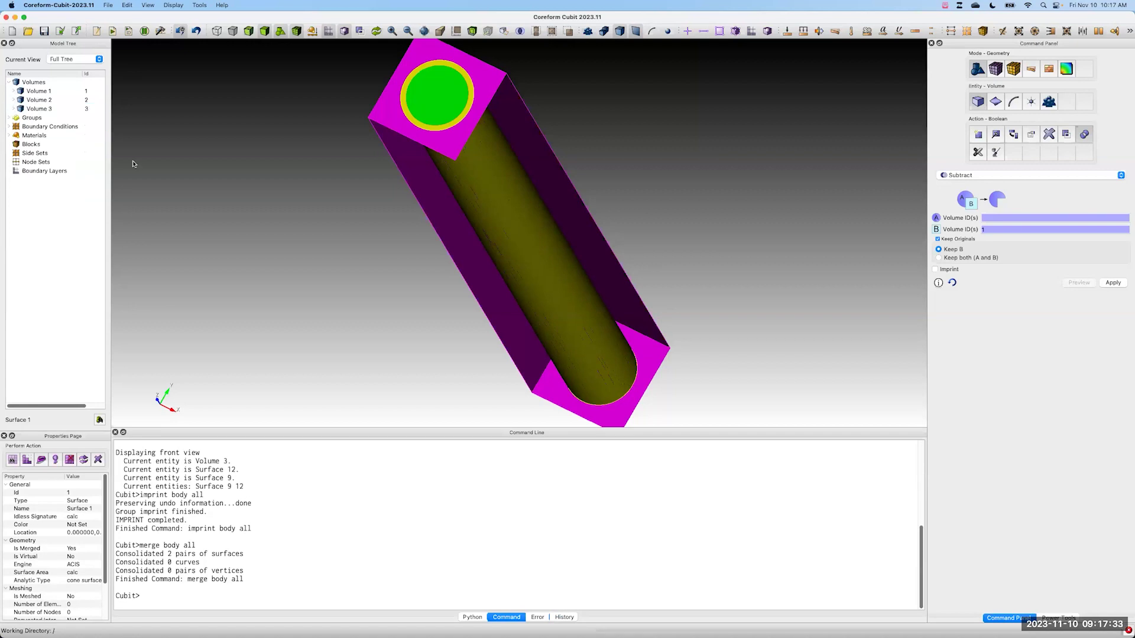
click(885, 210)
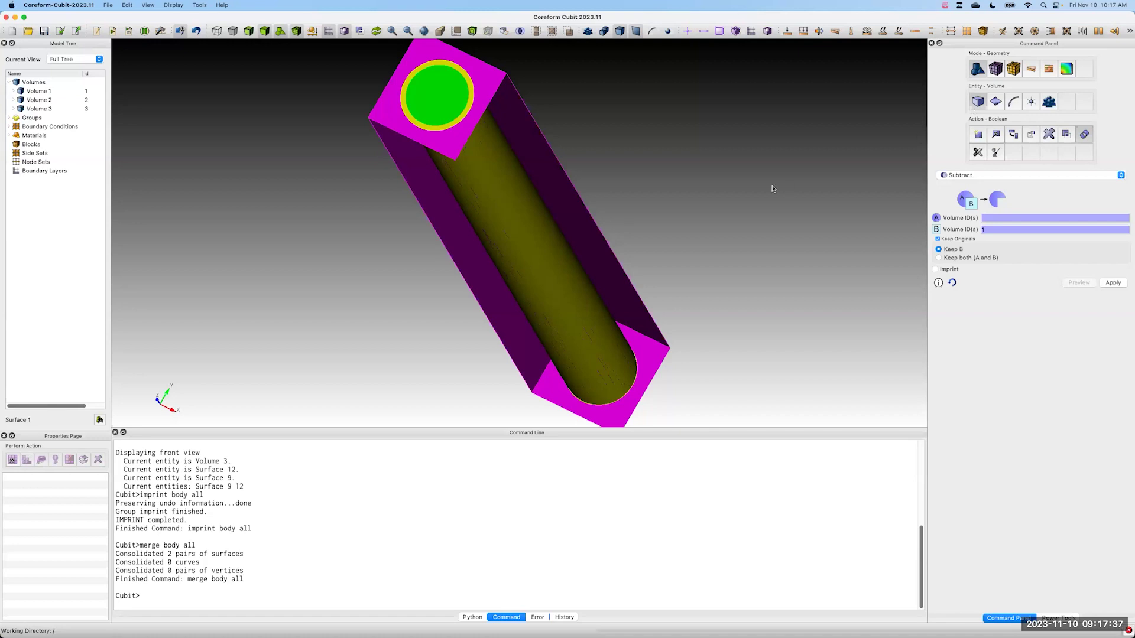
scroll(700, 227, down, 1)
scroll(686, 245, down, 2)
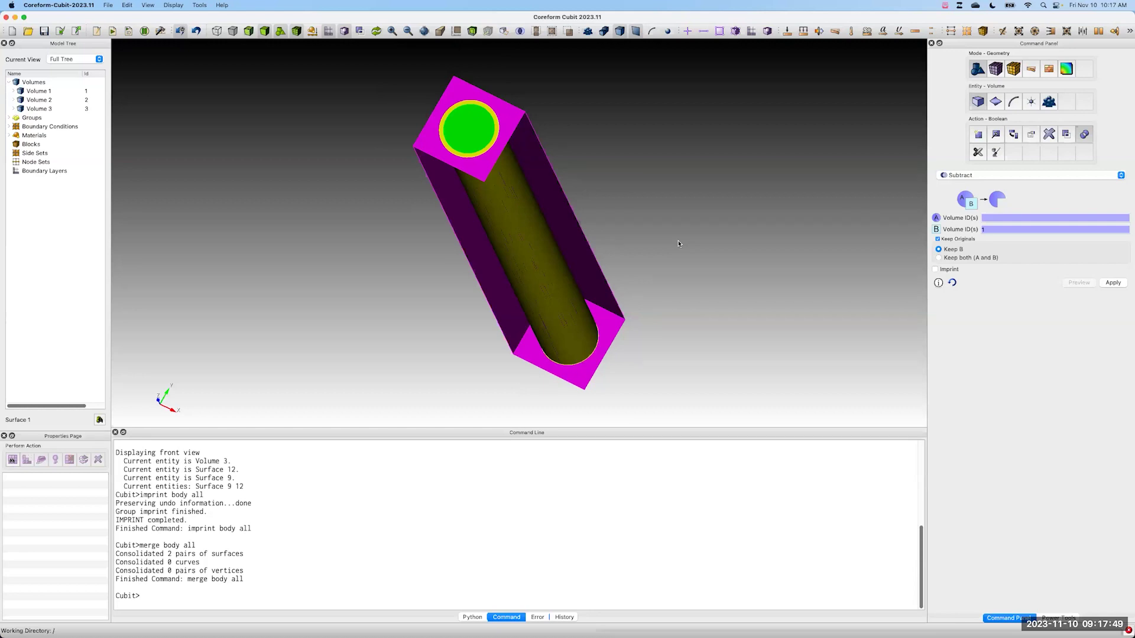
drag(642, 204, 646, 217)
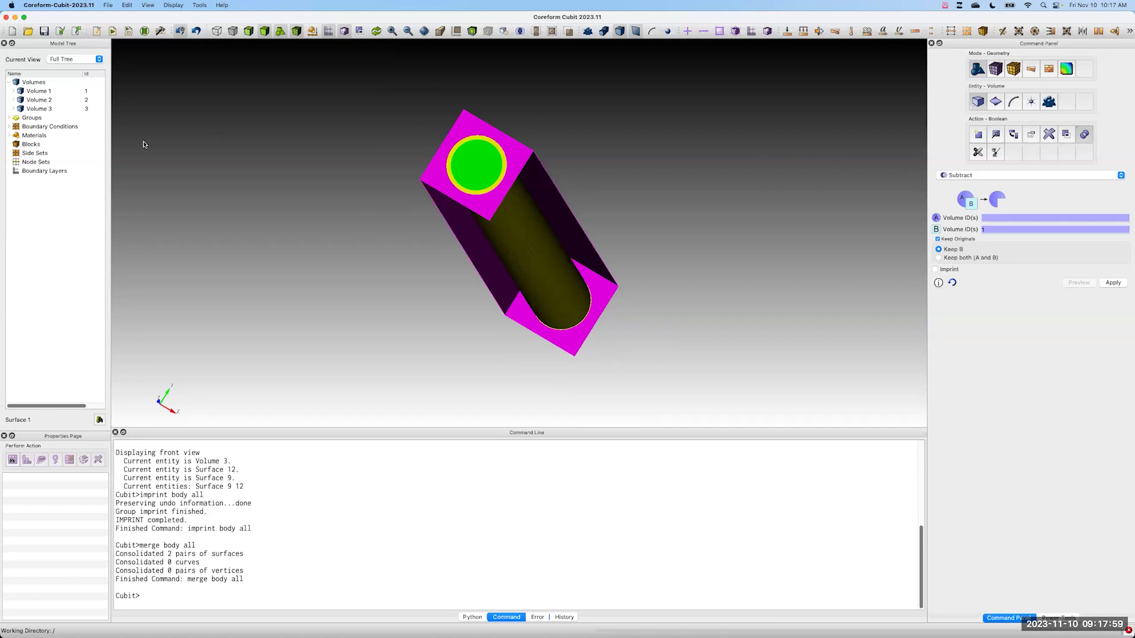
drag(373, 246, 404, 272)
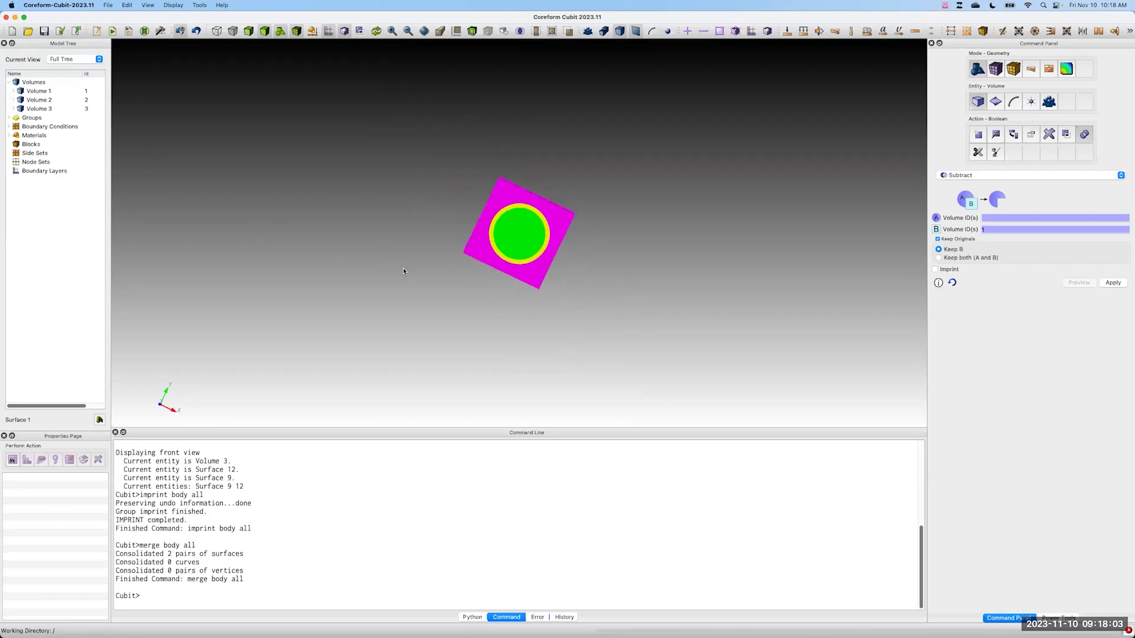
Step: Open the form for adding a new material under analysis groups and materials
click(1014, 69)
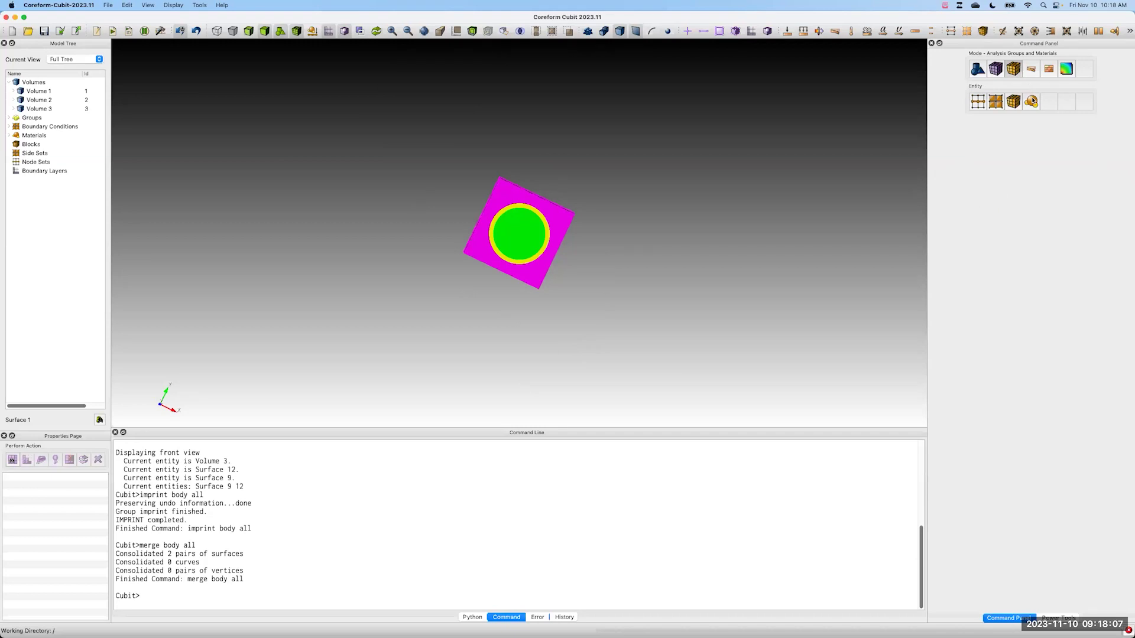
click(32, 119)
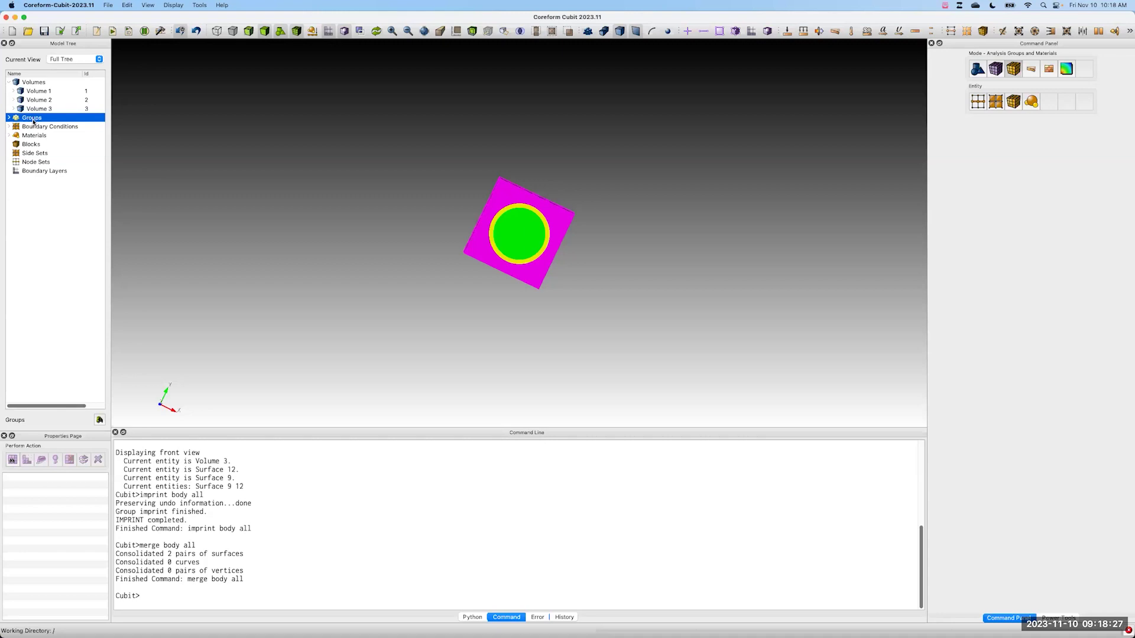
click(957, 155)
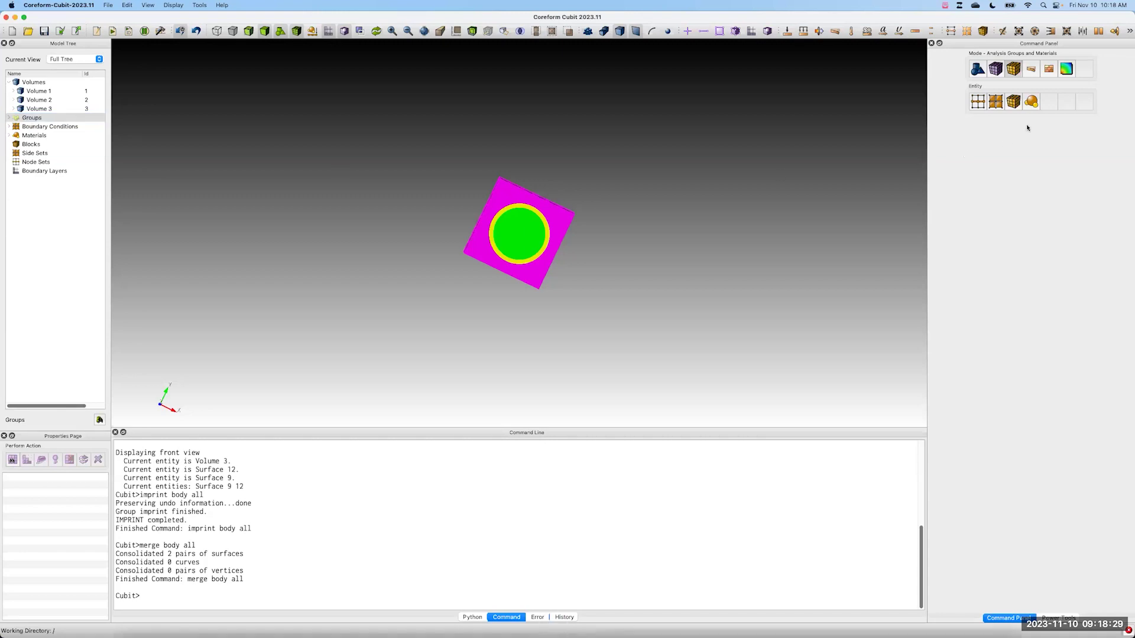
click(1031, 103)
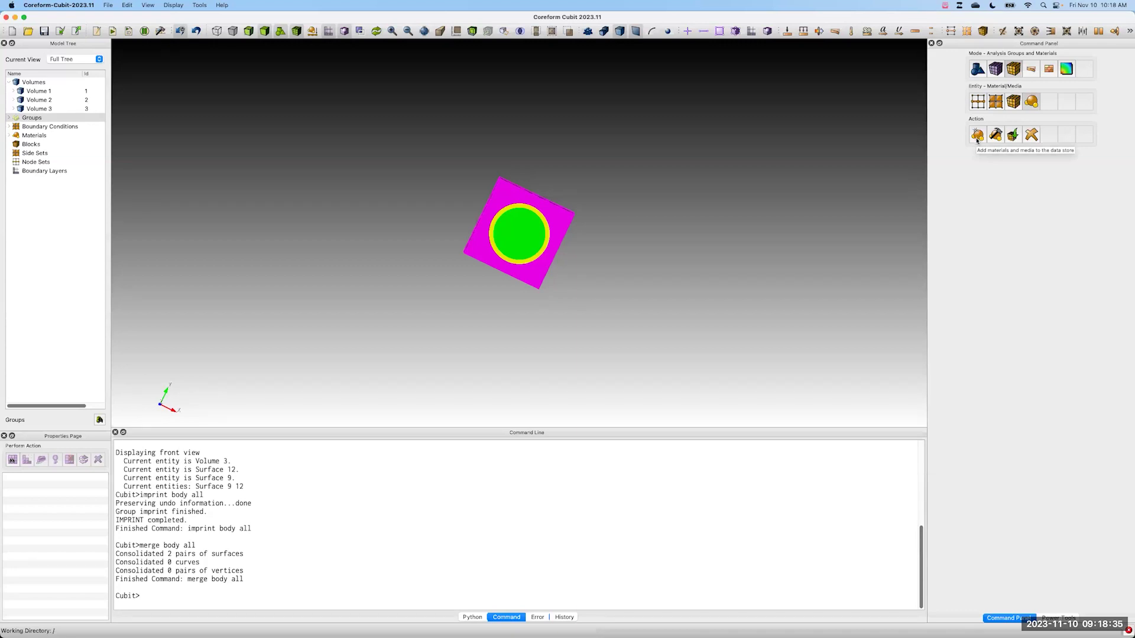
click(977, 136)
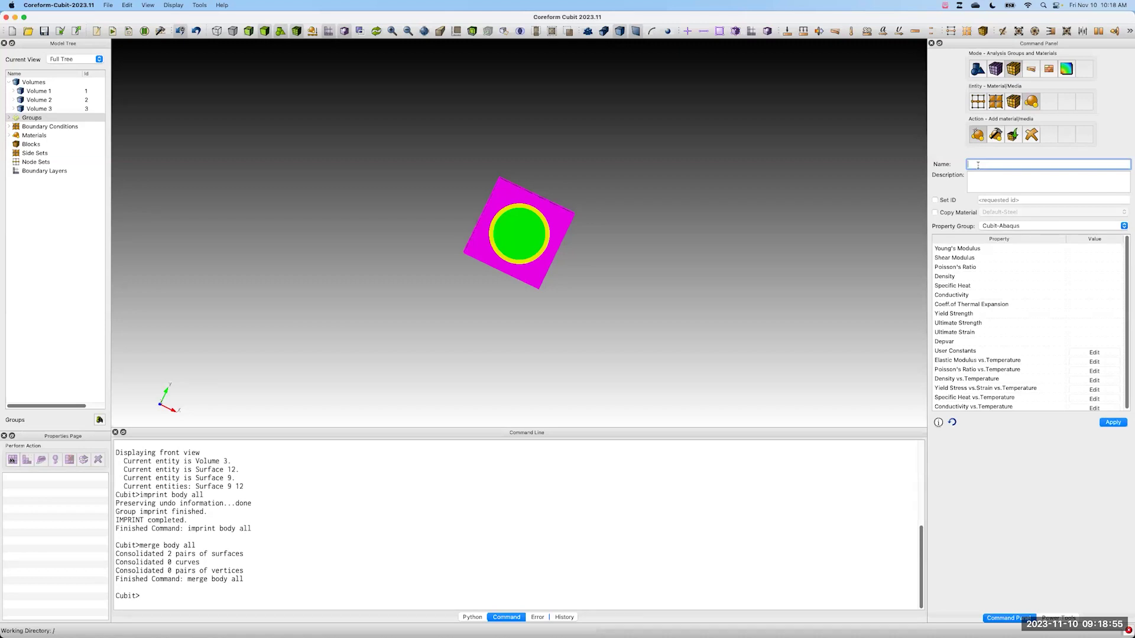
Step: Switch to the IPython session in Terminal, clear it and list the example model's materials with "pwr_pincell.materials"
key(super+Tab)
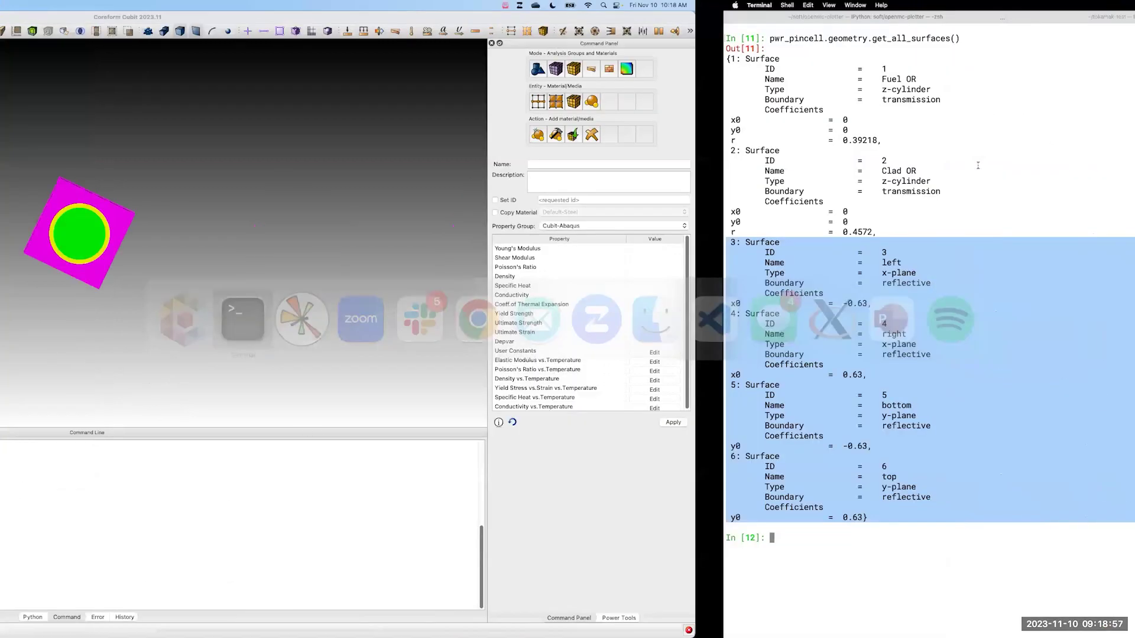
text(clear)
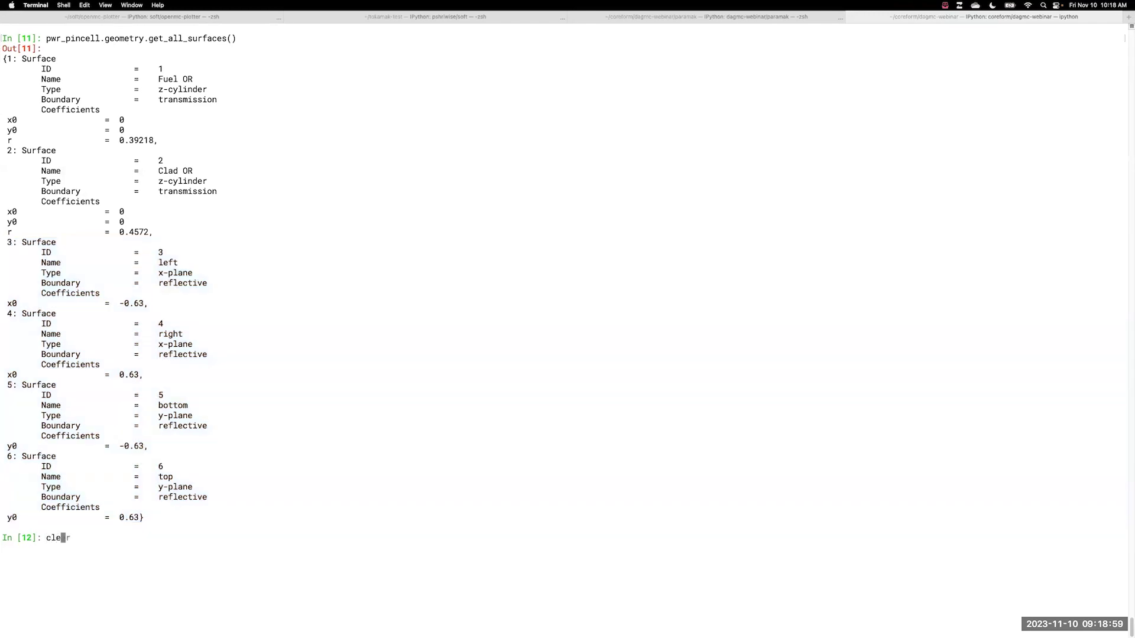
key(Return)
text(pwr)
key(Up)
text(wr_pincell.m)
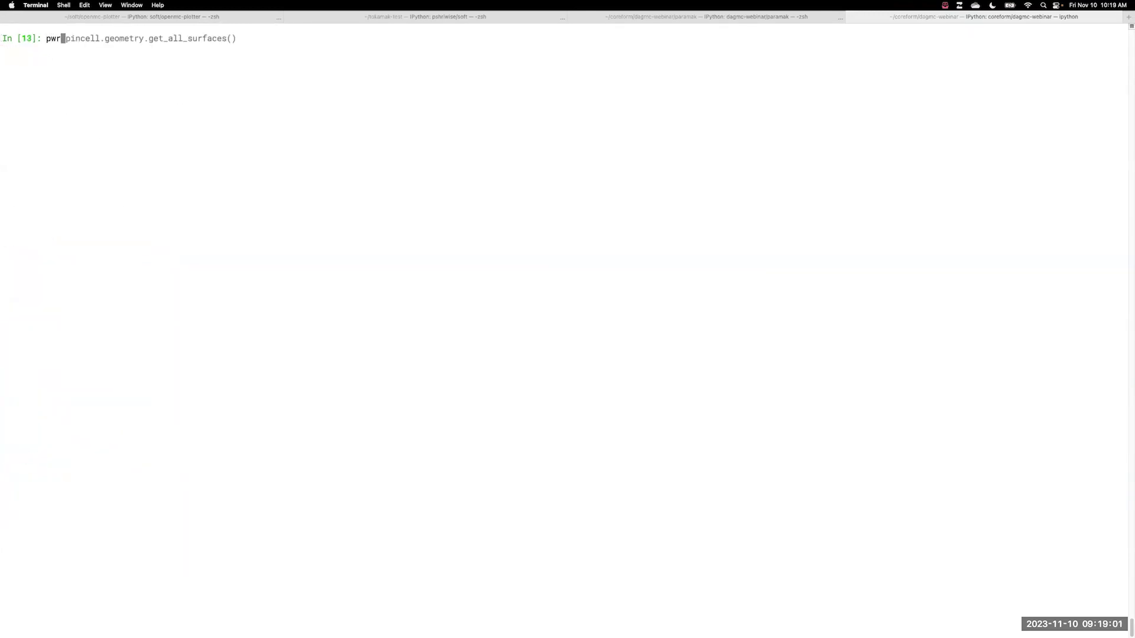
text(aterials)
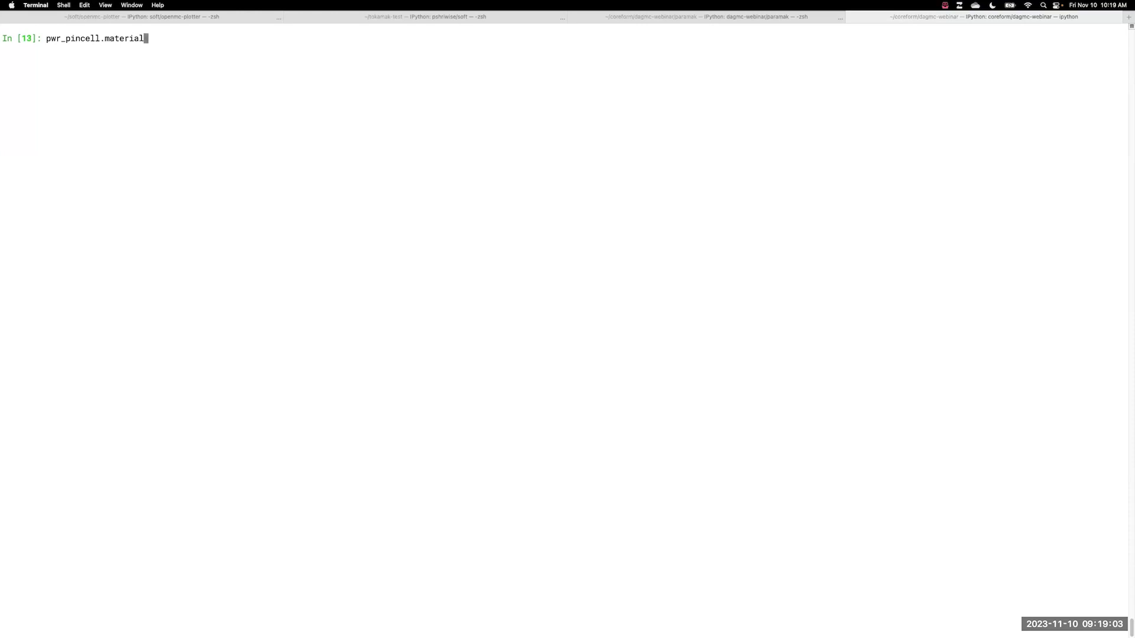
key(Return)
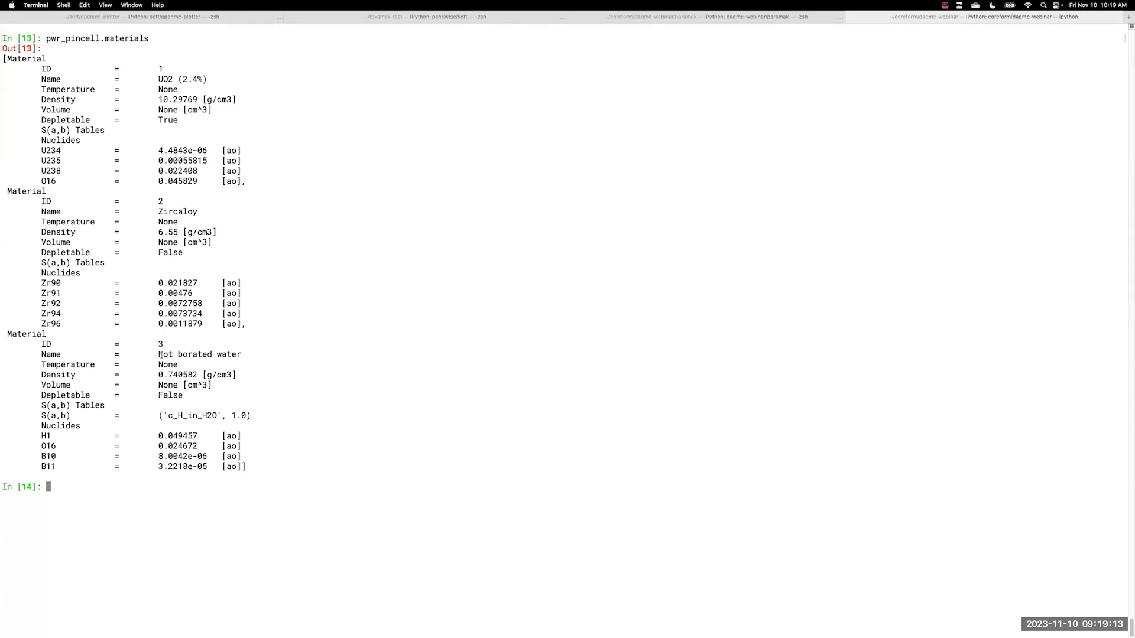
Step: Look up the fuel material's name in the Terminal listing and create a matching material in Cubit named "UO2 (2.4 %)"
key(ctrl+Left)
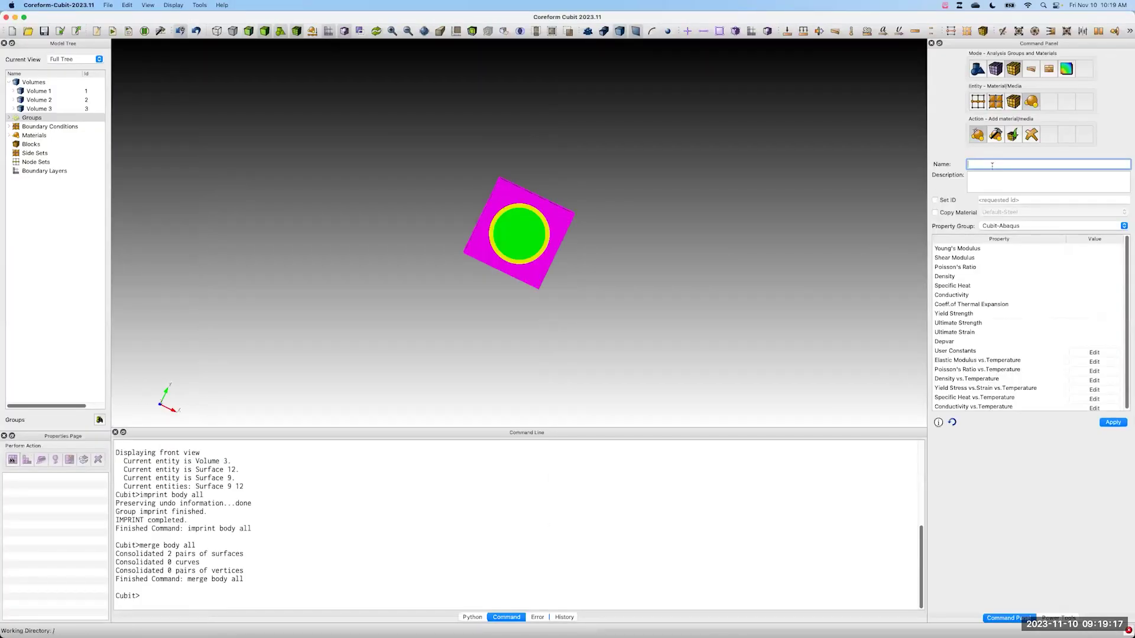
key(ctrl+Right)
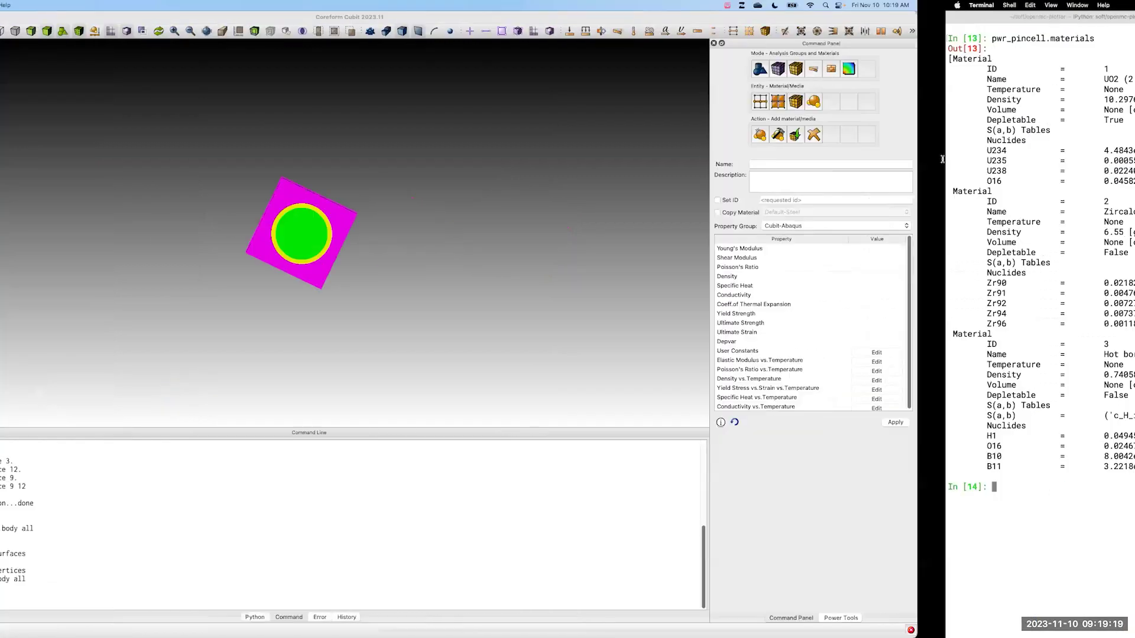
drag(163, 80, 207, 83)
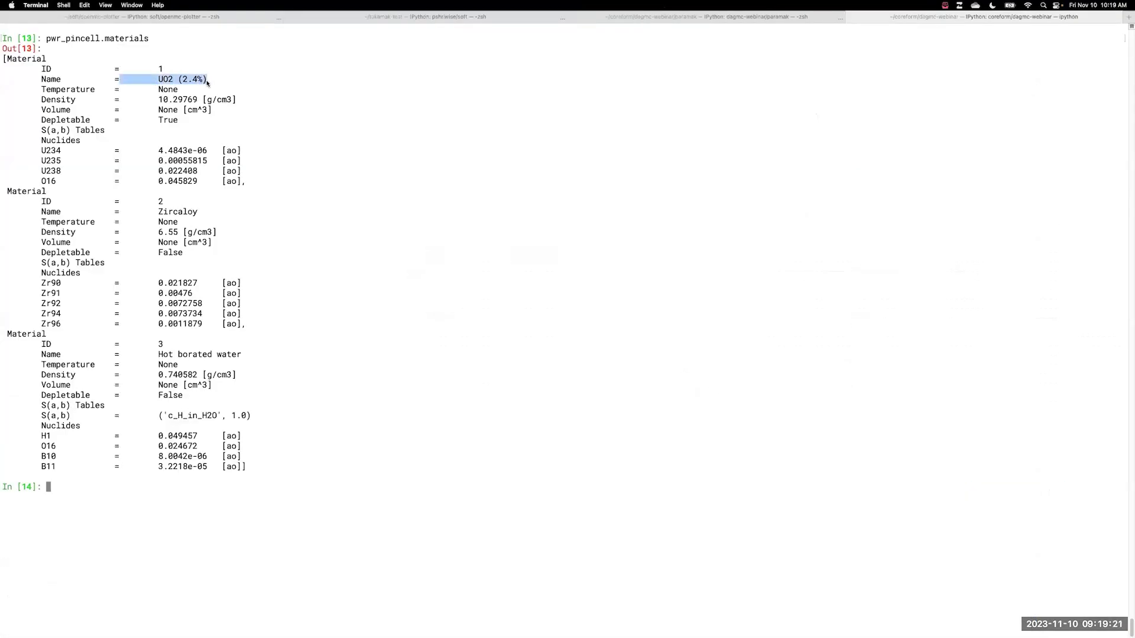
key(ctrl+Left)
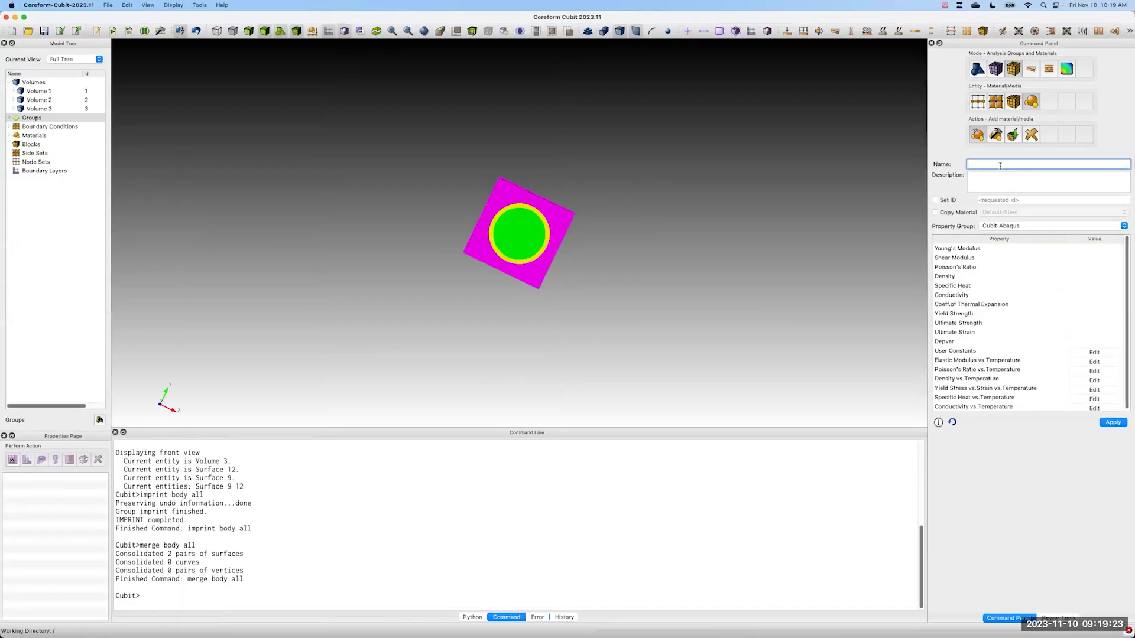
text(UO)
text(@)
text( (2.4)
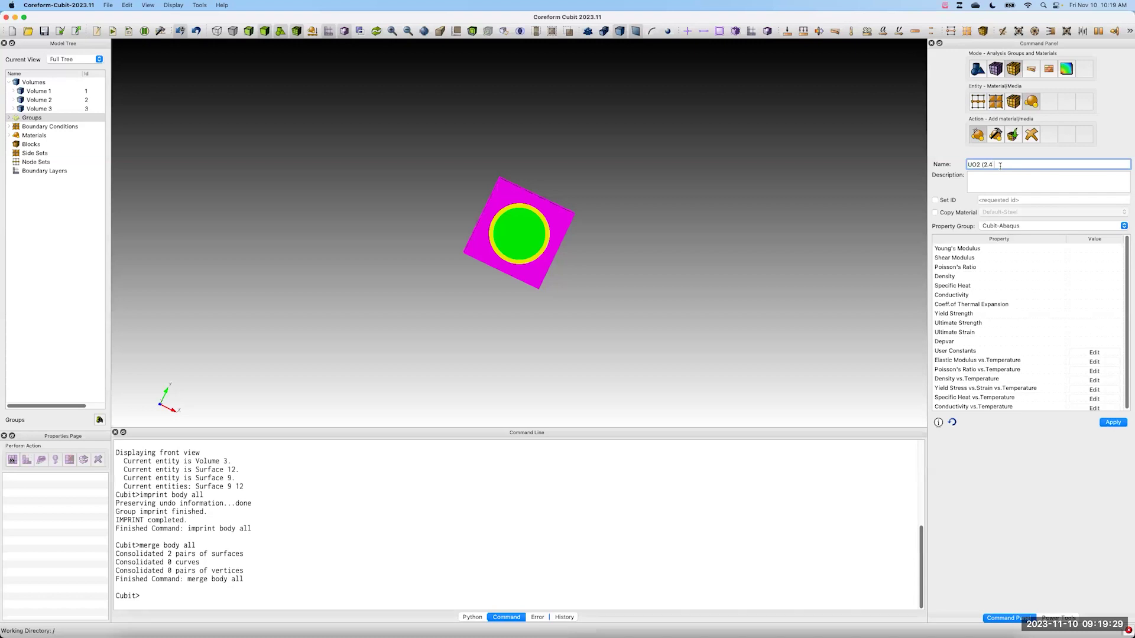
text( %))
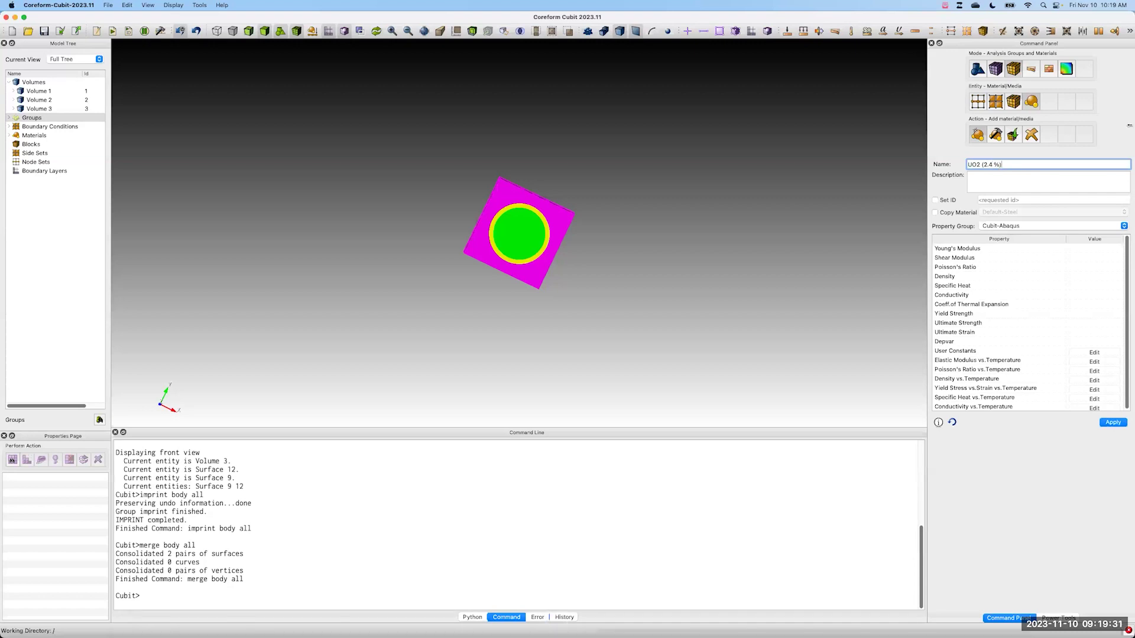
drag(984, 164, 999, 164)
key(End)
click(1114, 422)
Step: Create two more materials, named "Zircaloy" and "Hot borate water", in the Cubit-Abaqus property group
triple_click(1024, 165)
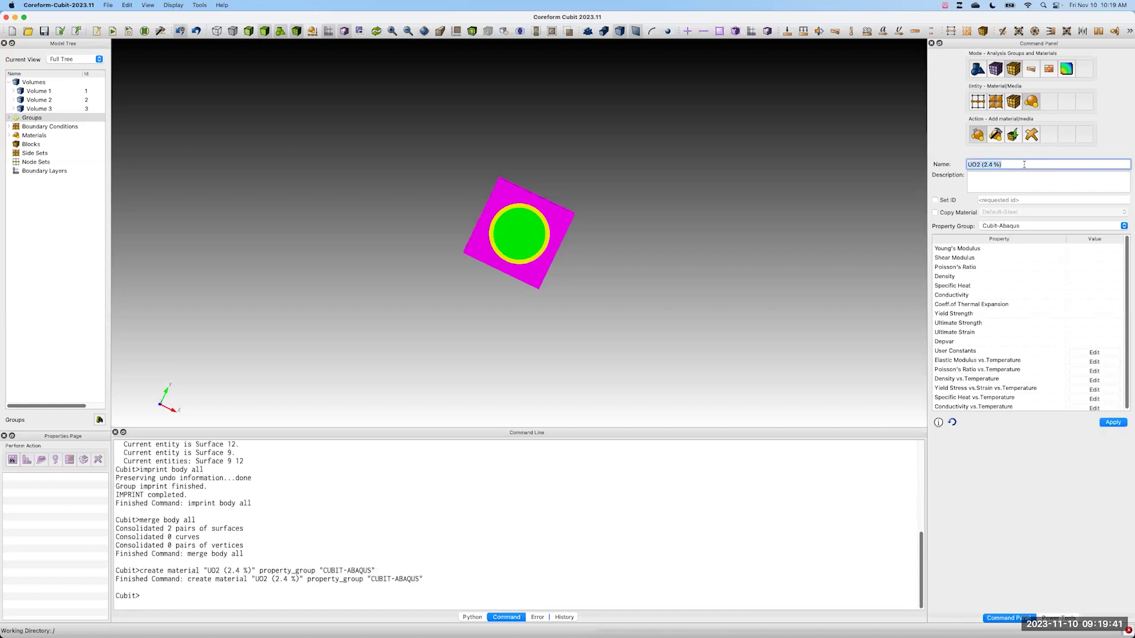
text(Zircaloy)
click(1113, 423)
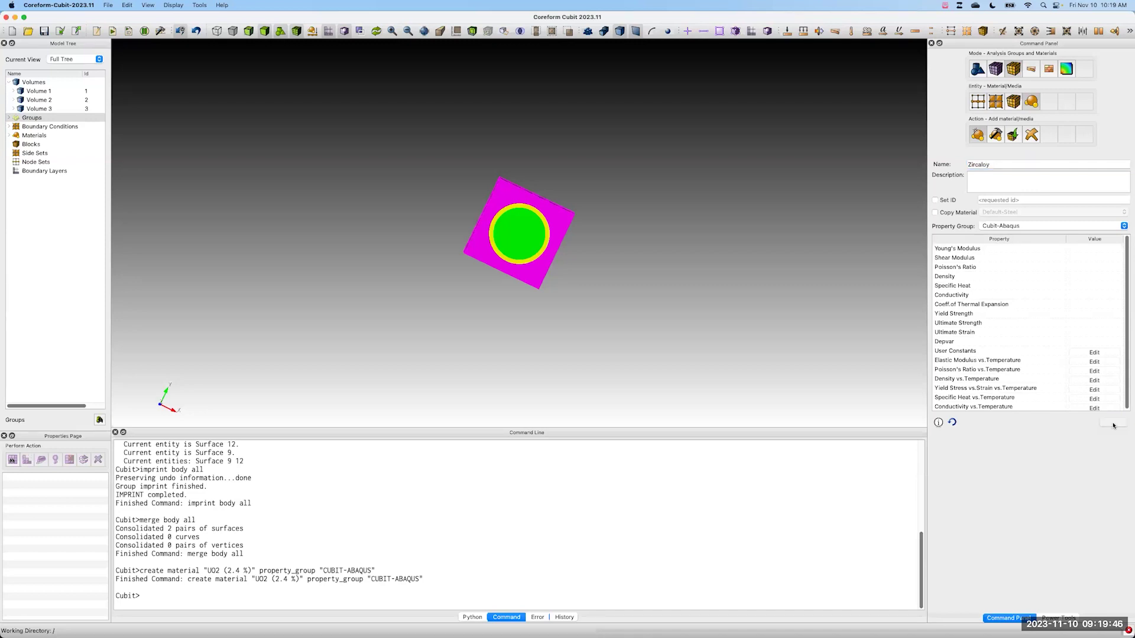
double_click(1007, 163)
text(Hot borate water)
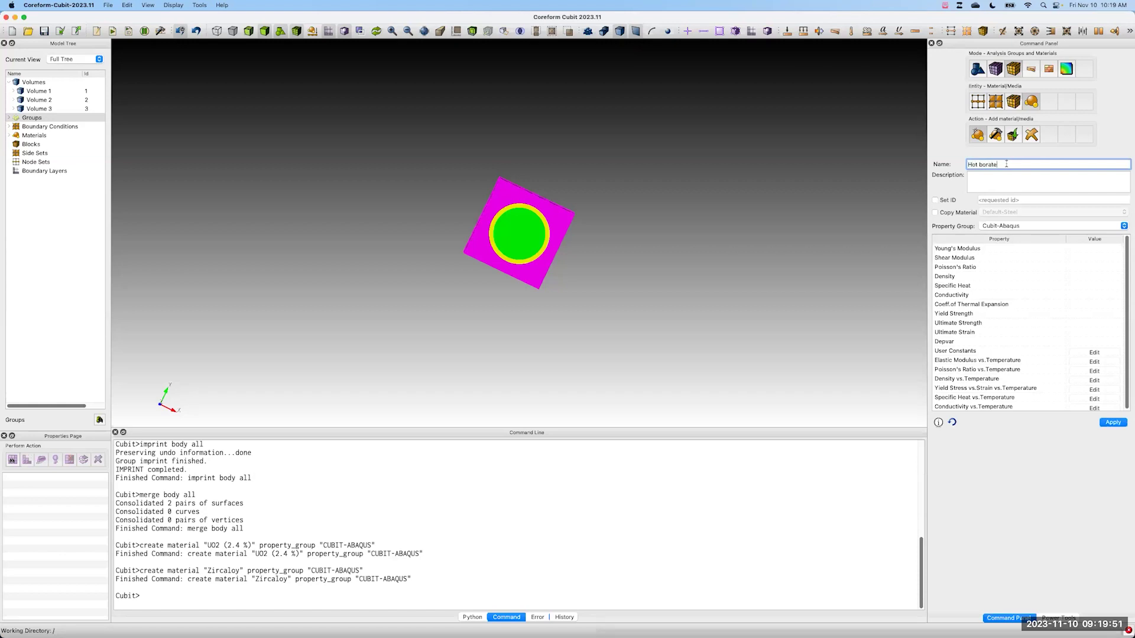
click(1113, 422)
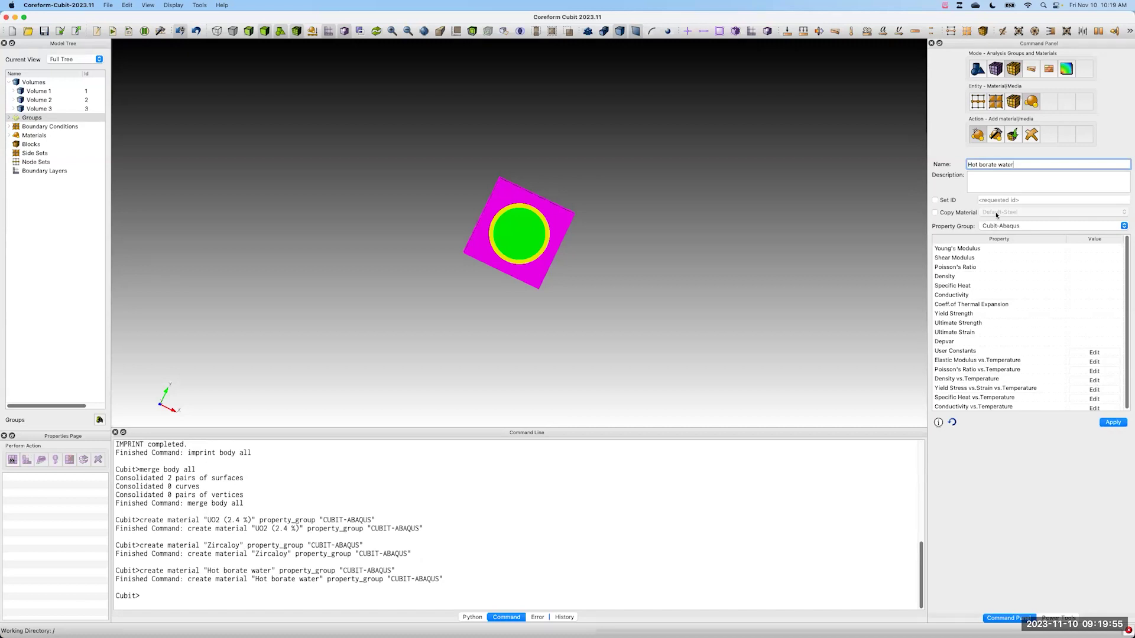
Step: Expand the FEA materials in the model tree and rename the third material as "Hot borated water"
click(8, 136)
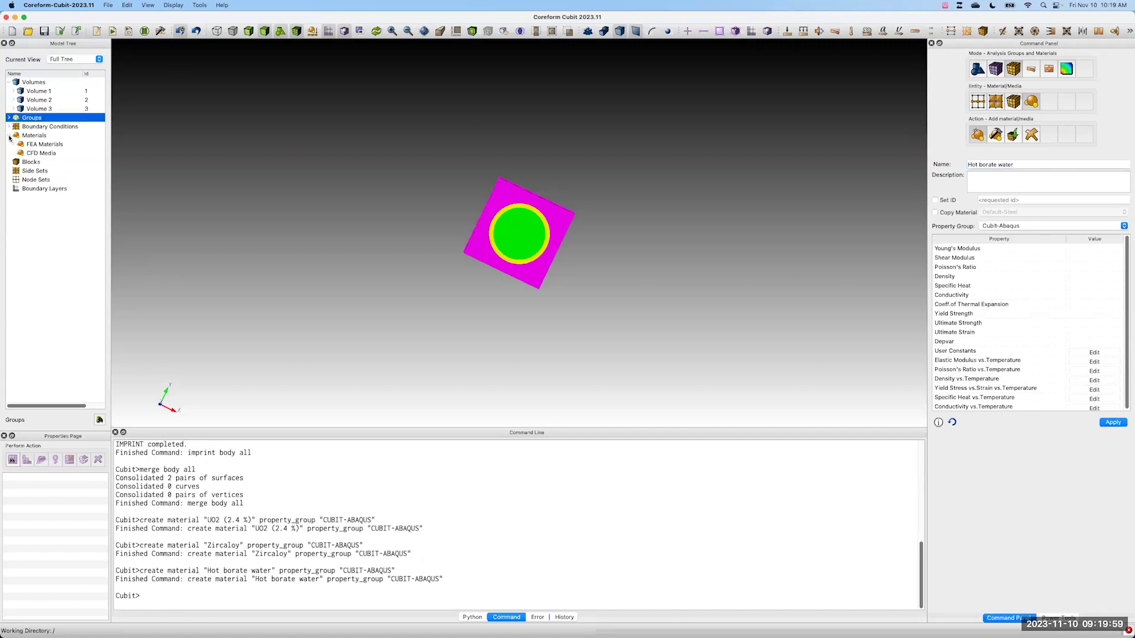
click(8, 136)
click(13, 145)
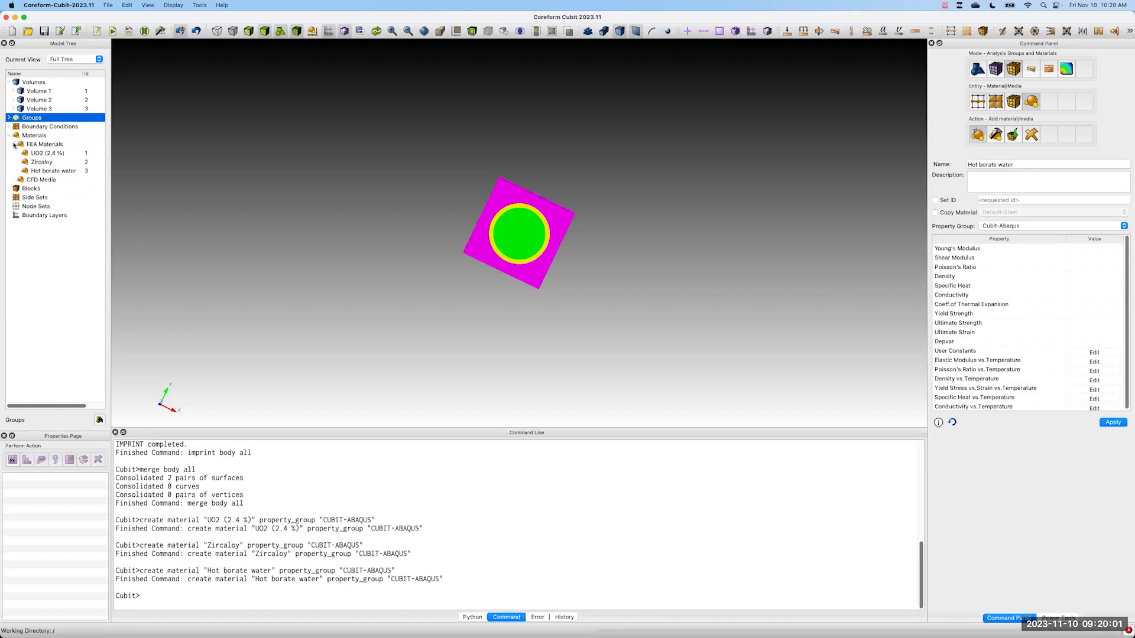
right_click(42, 171)
click(69, 185)
click(61, 170)
text(d)
key(Return)
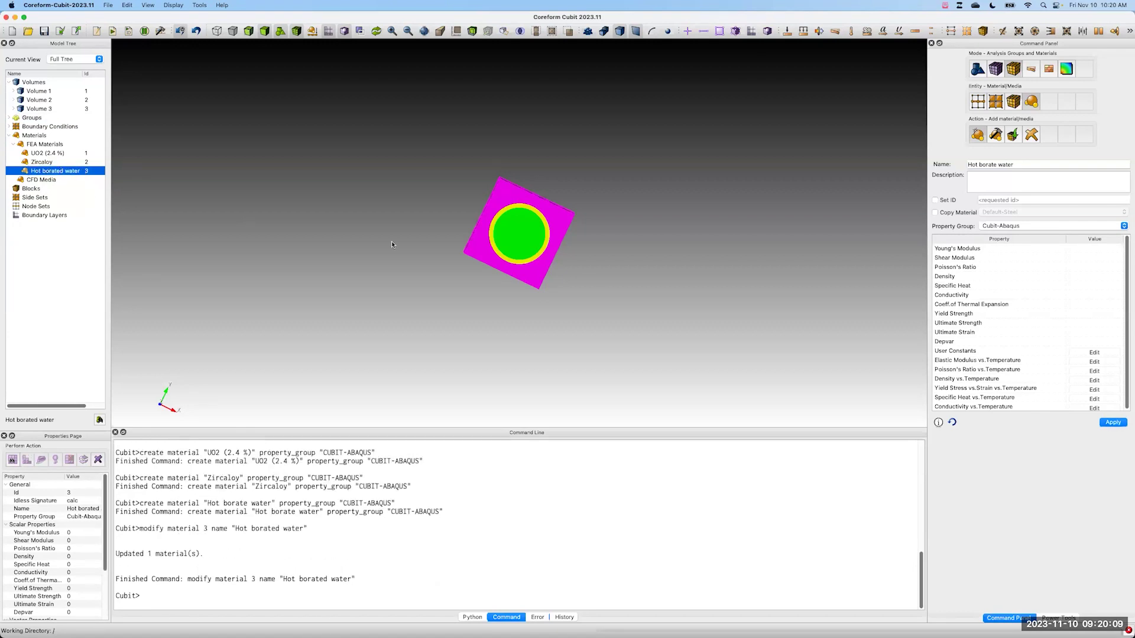
double_click(1025, 166)
key(BackSpace)
key(BackSpace)
key(BackSpace)
key(BackSpace)
key(BackSpace)
key(BackSpace)
key(BackSpace)
key(BackSpace)
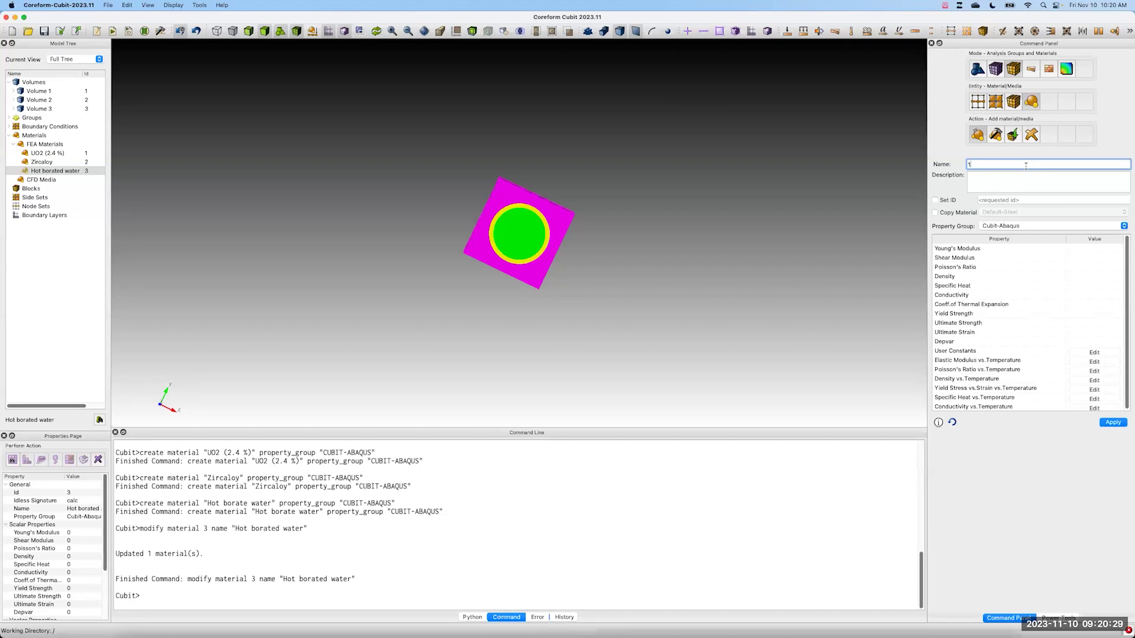
text(rho:11.0)
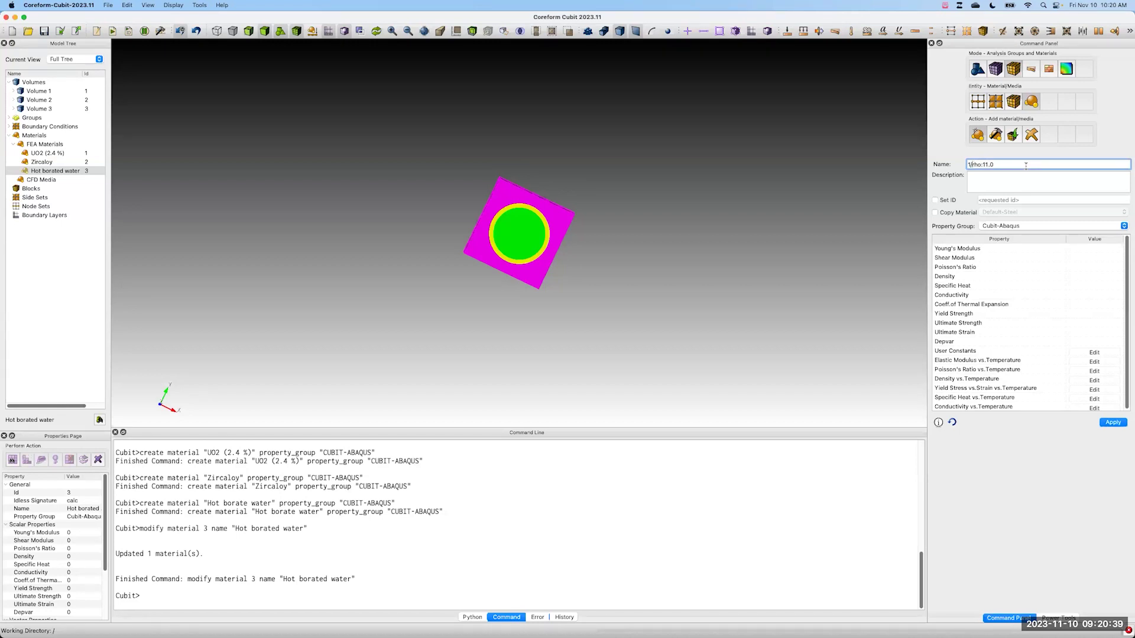
key(shift+Right)
key(shift+Right)
key(shift+Right)
key(shift+Right)
key(shift+Right)
key(shift+Right)
key(shift+Right)
key(BackSpace)
Step: Create a block containing the central fuel cylinder, Volume 1, without allowing duplicate elements
click(1014, 105)
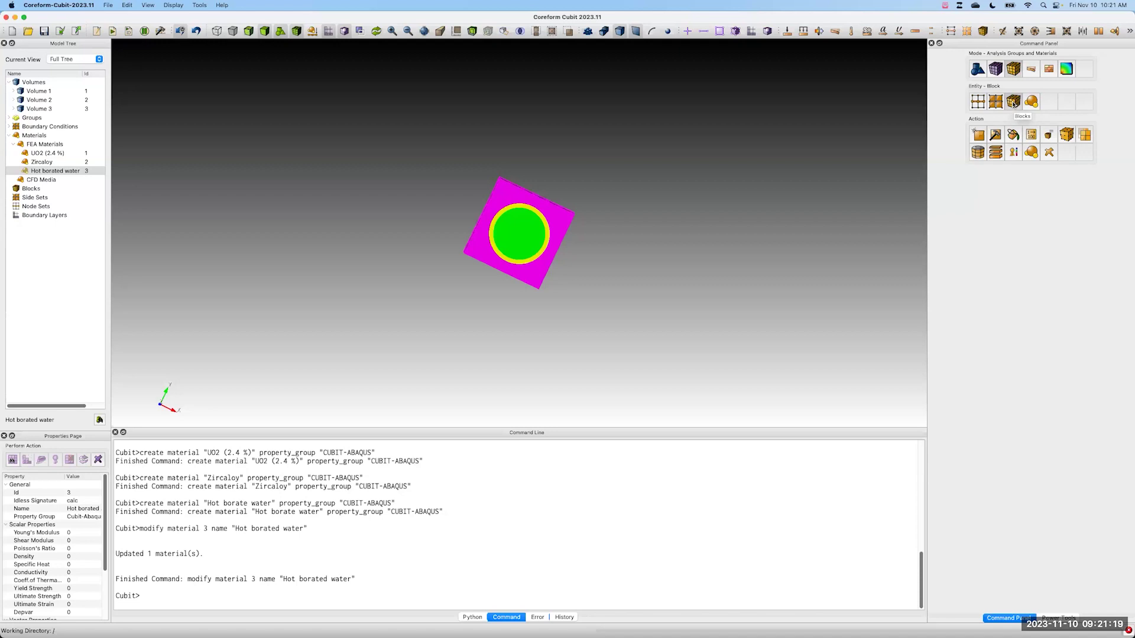
click(974, 136)
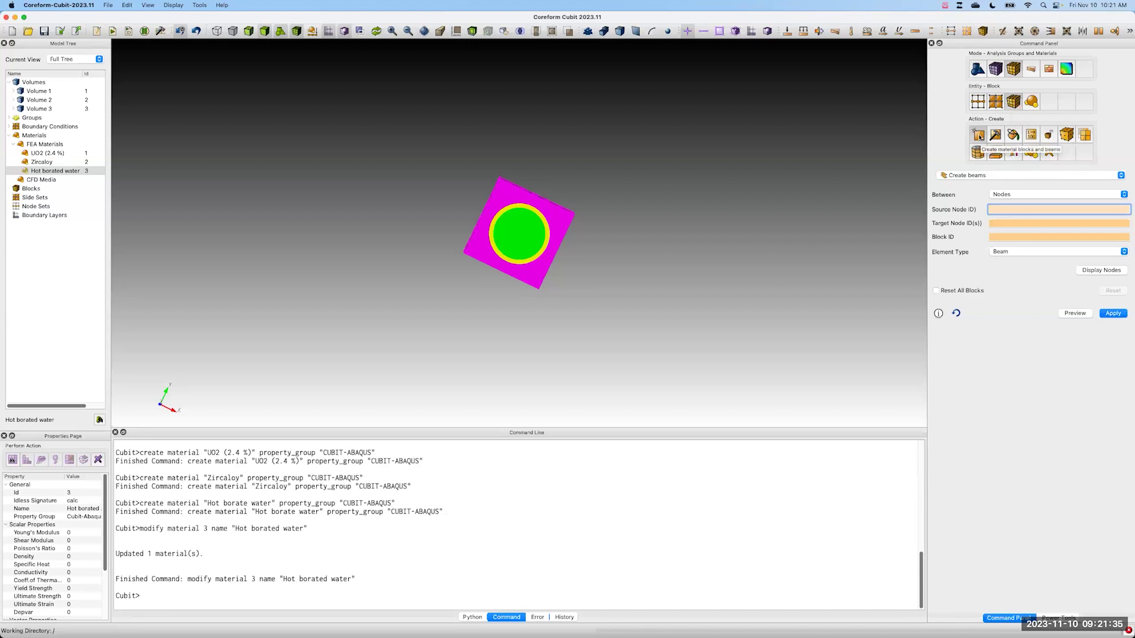
click(963, 176)
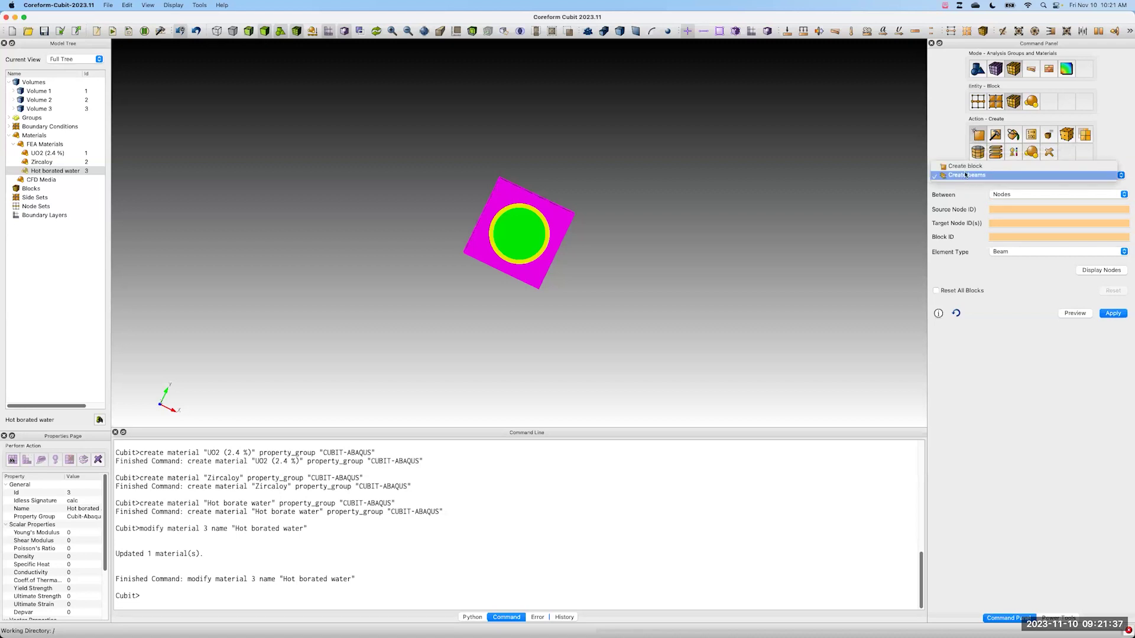
click(963, 166)
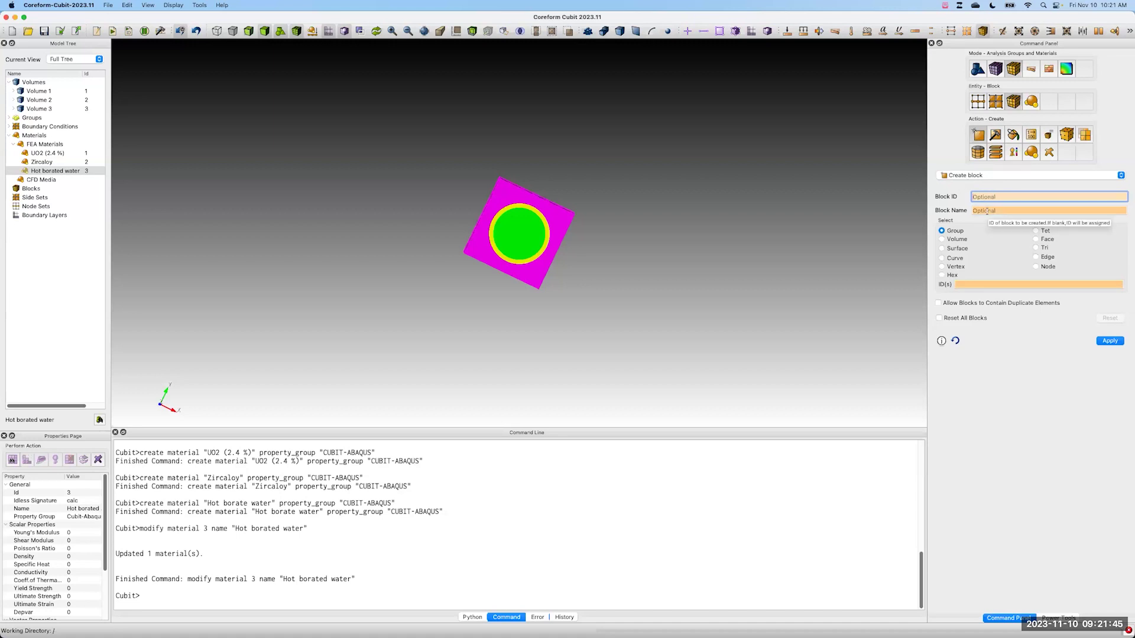
click(962, 241)
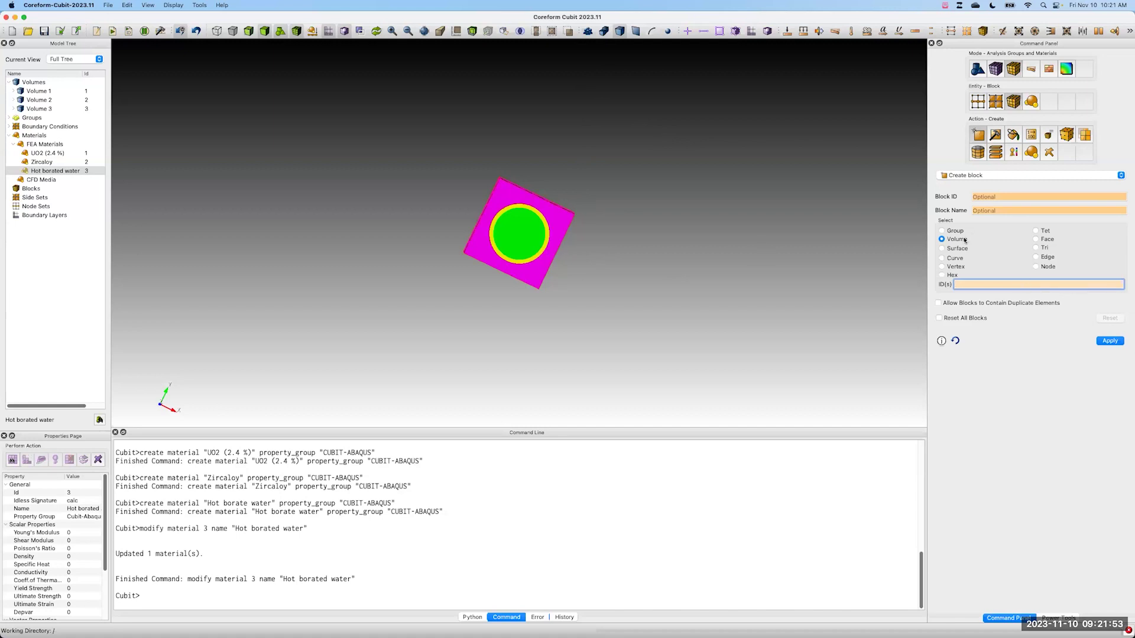
click(513, 227)
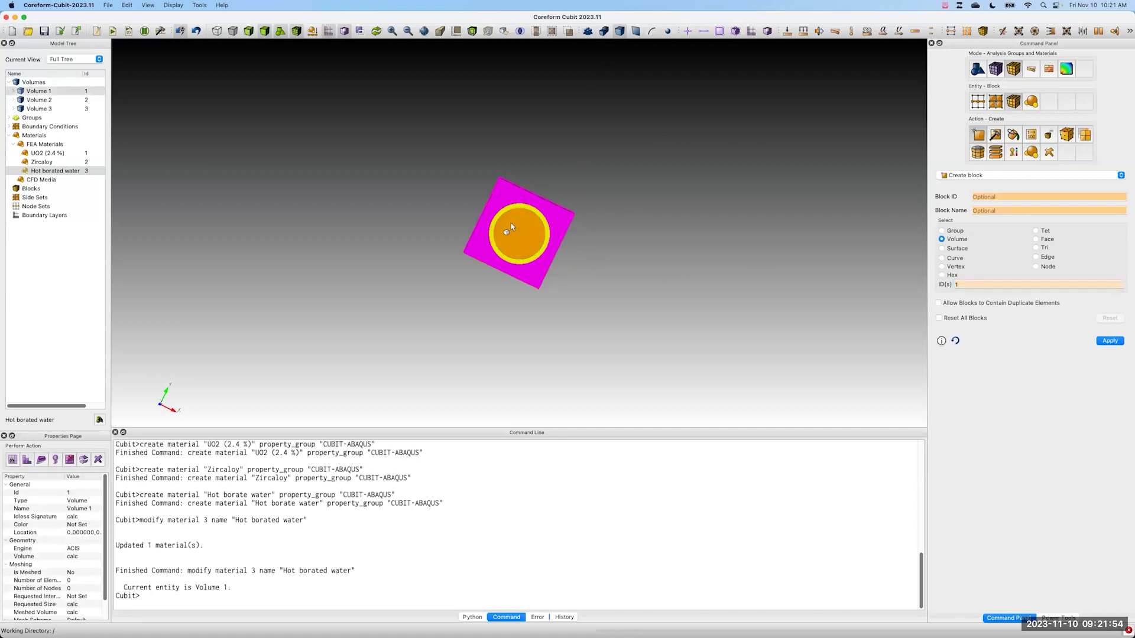
click(1109, 341)
Step: Create a second block containing only the clad ring, Volume 2
scroll(496, 201, up, 5)
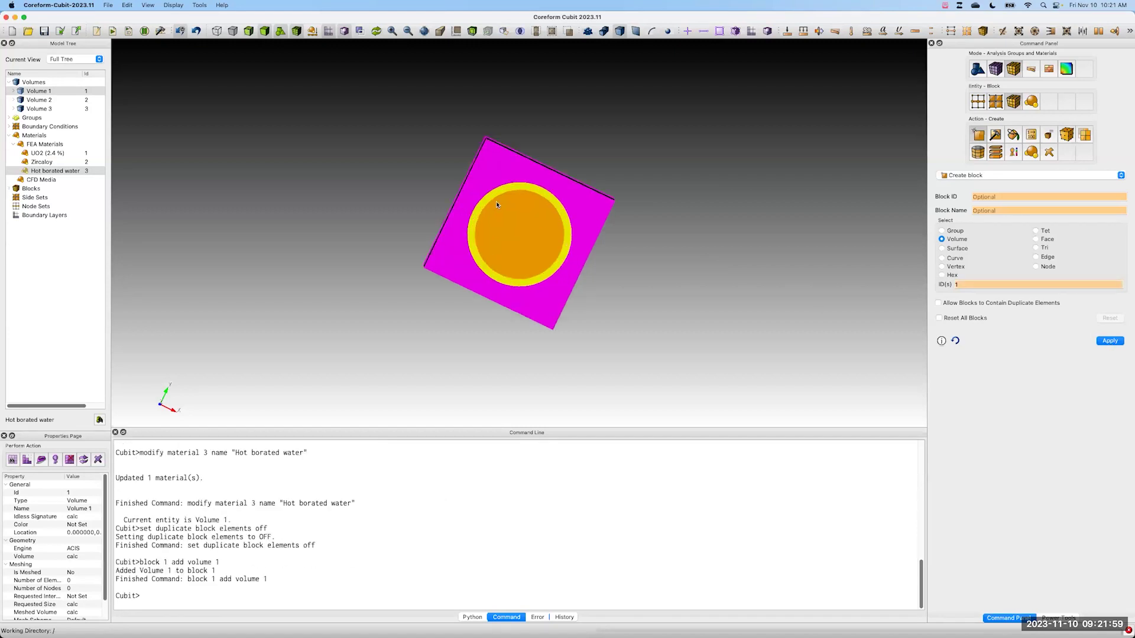
click(596, 198)
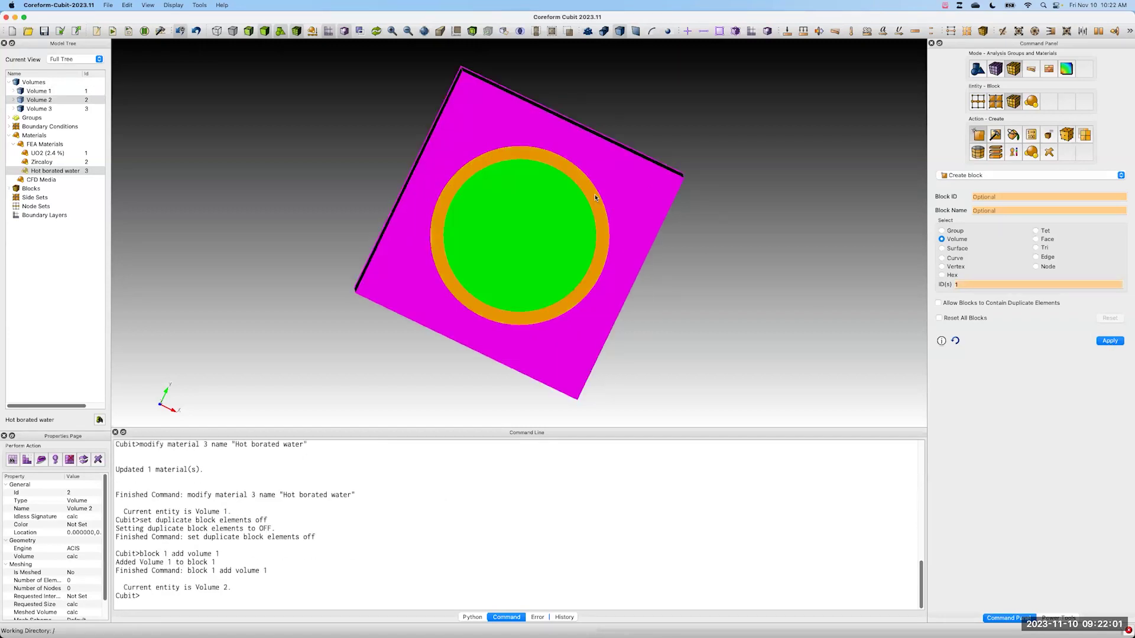
click(957, 285)
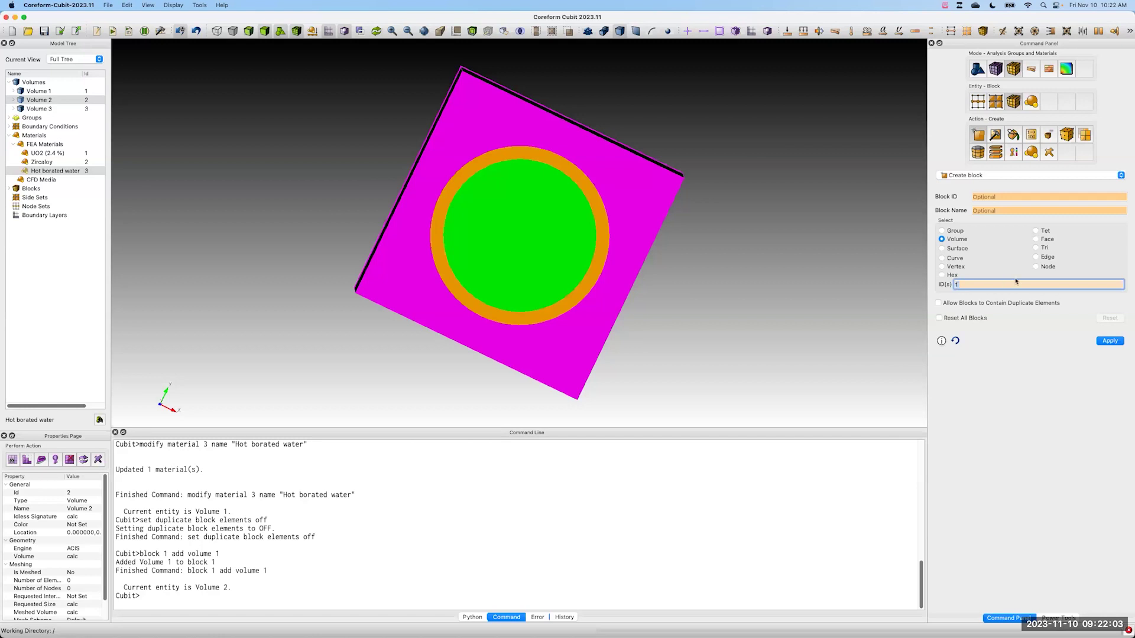
click(761, 272)
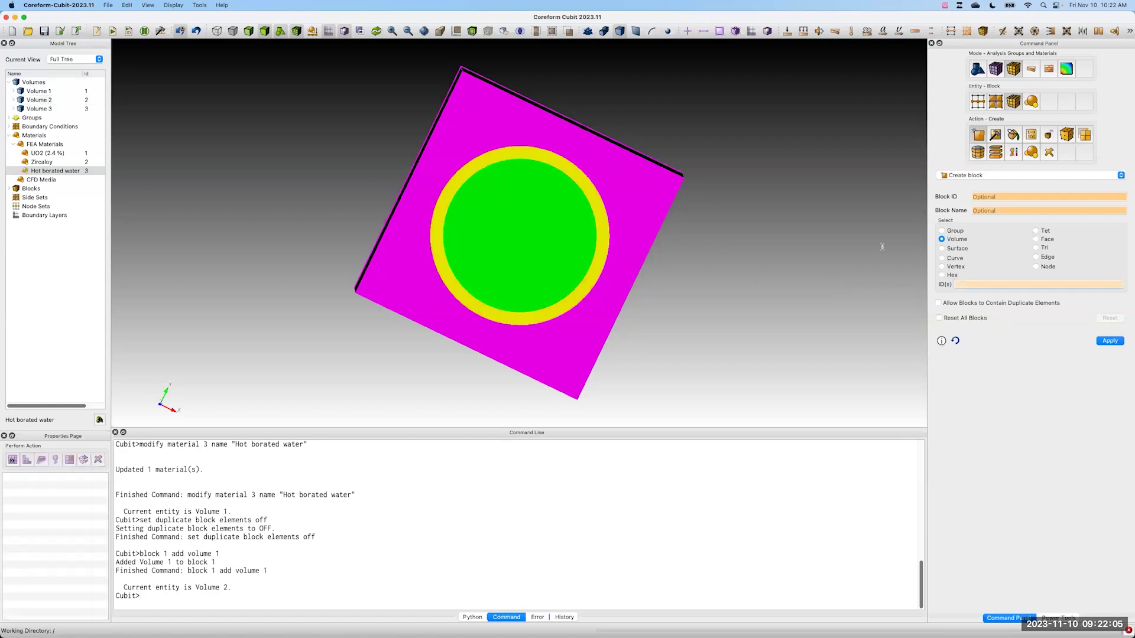
click(603, 230)
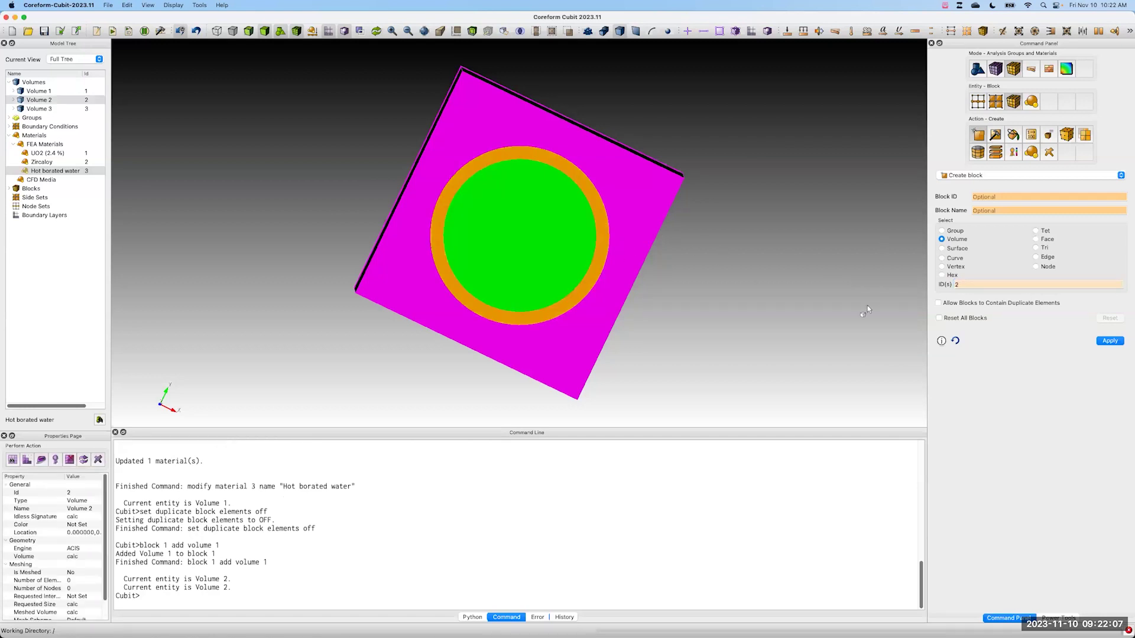
click(1100, 342)
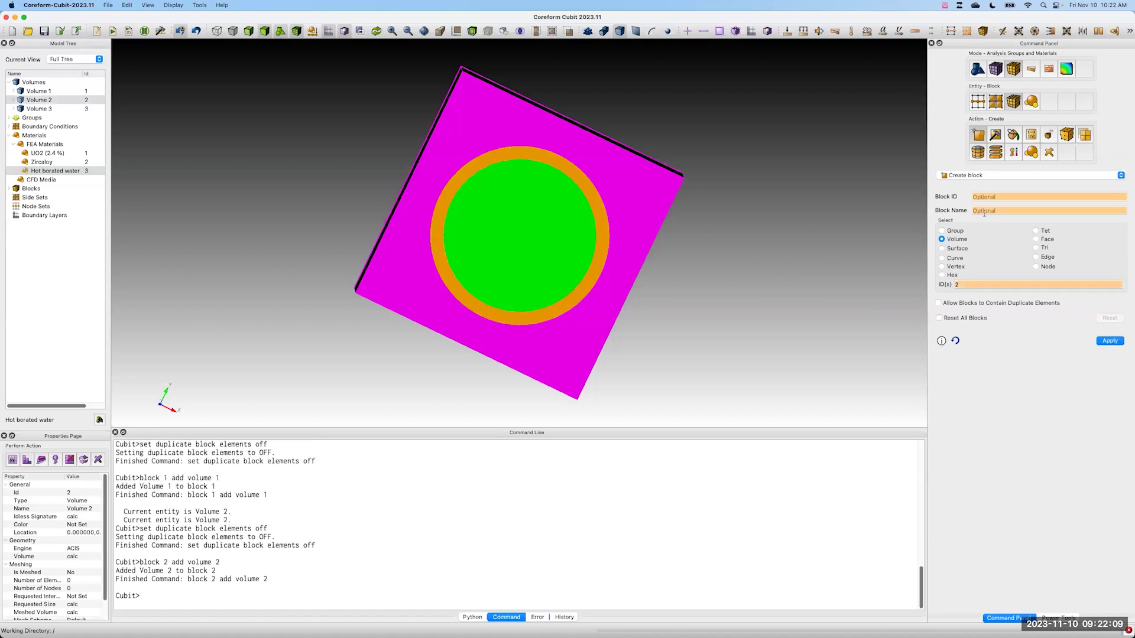
Step: Create a third block containing the outer water region, Volume 3, and check each block's volume through the model tree
click(974, 285)
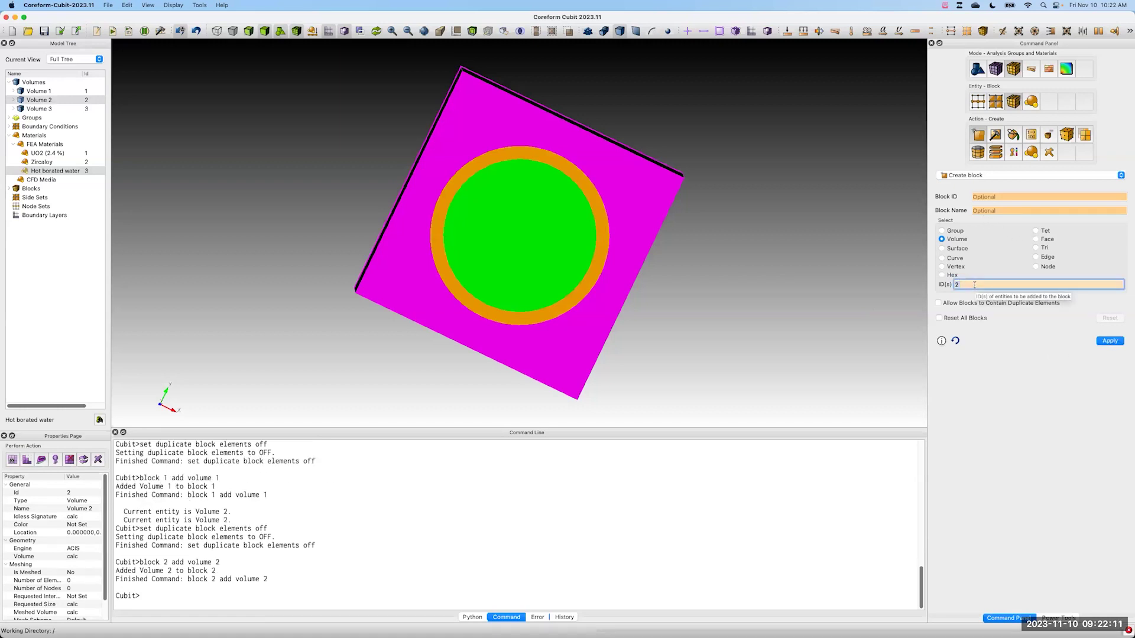
click(645, 211)
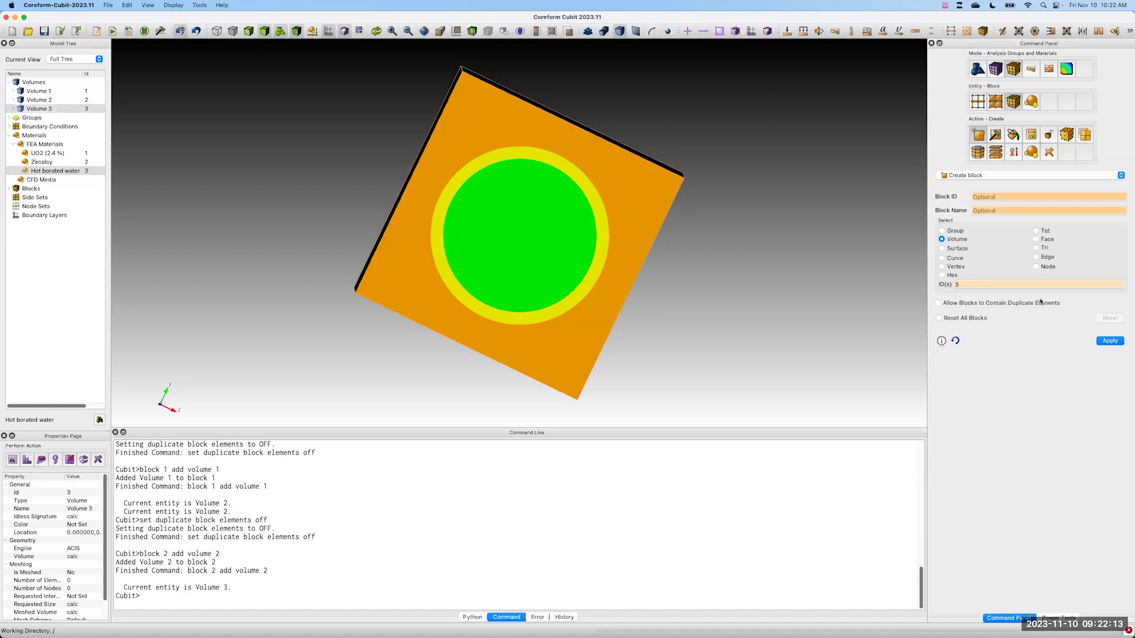
click(1113, 344)
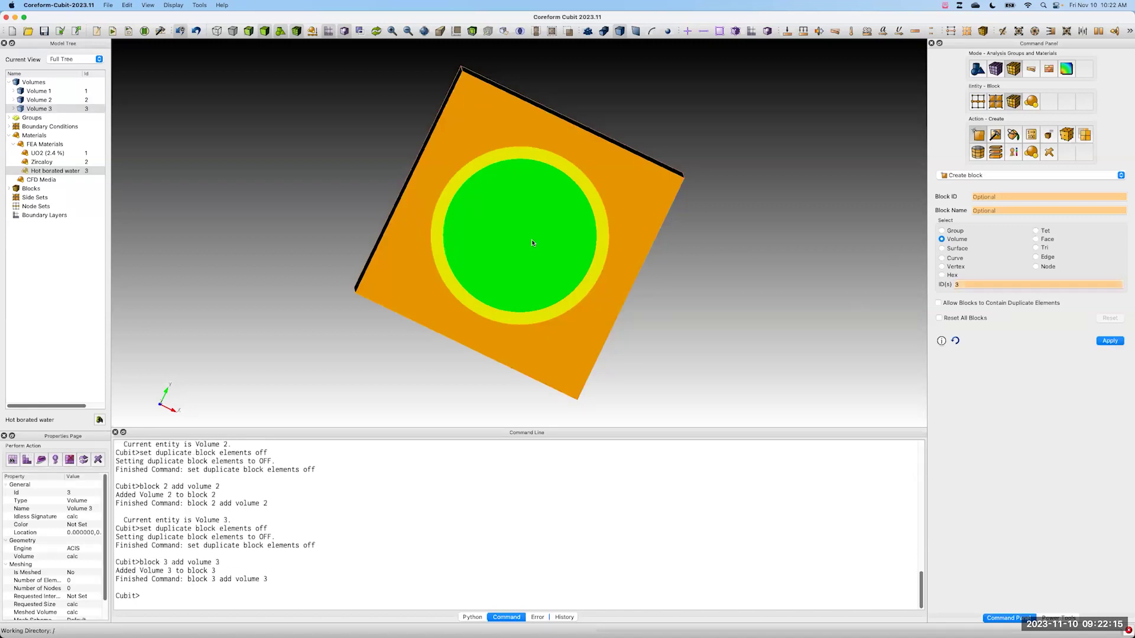
click(9, 190)
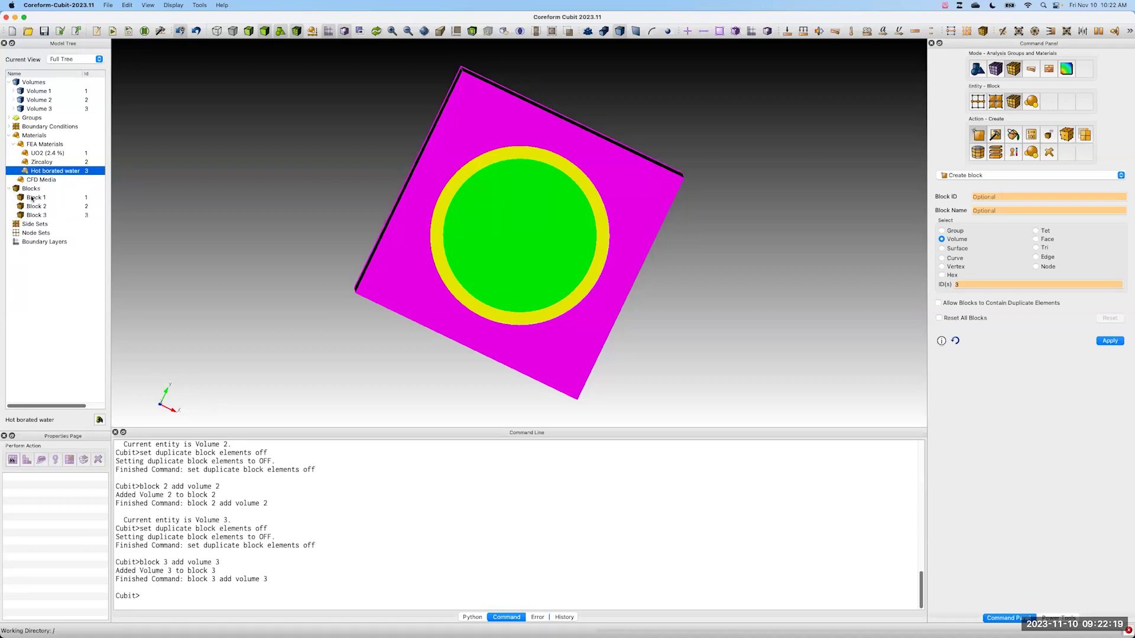
click(32, 197)
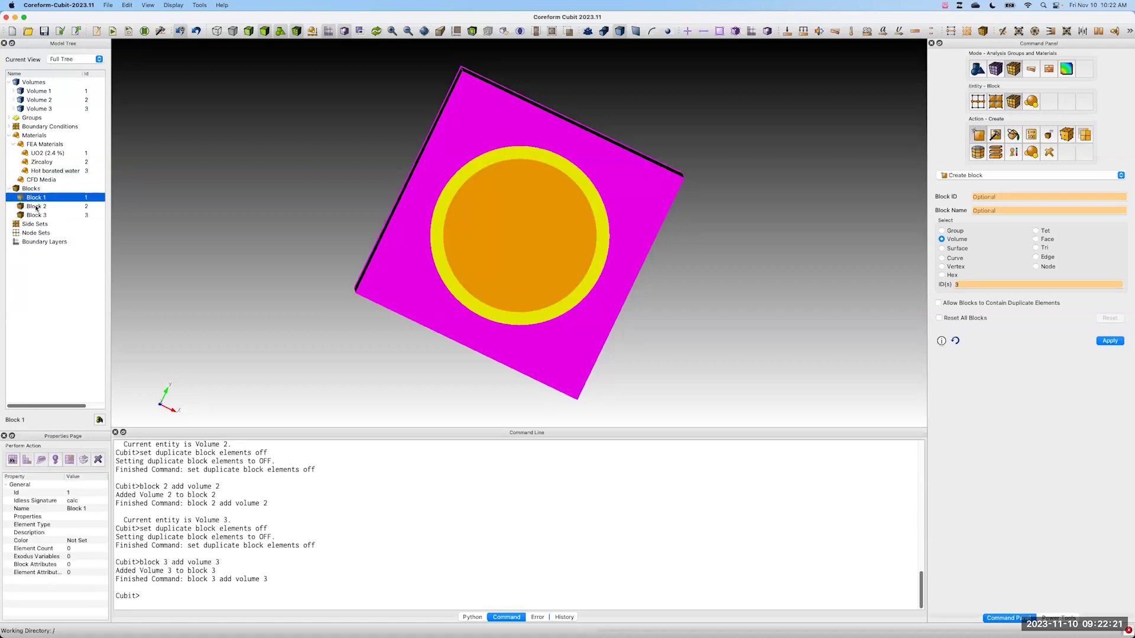
click(37, 207)
click(36, 216)
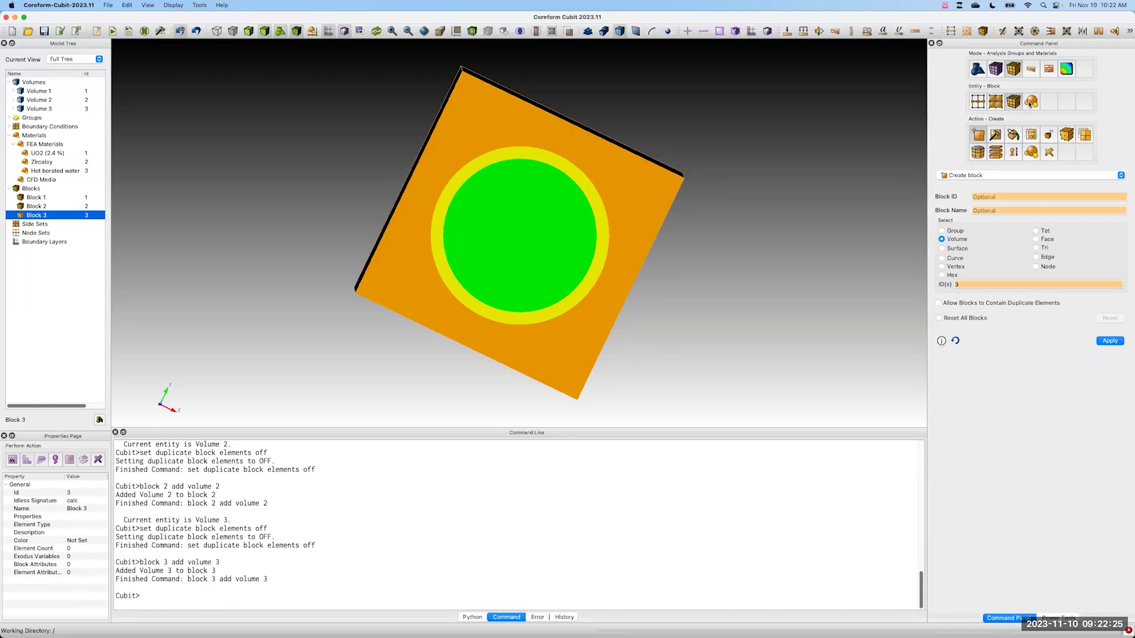
Step: Assign the material "UO2 (2.4 %)" to block 1
click(1031, 102)
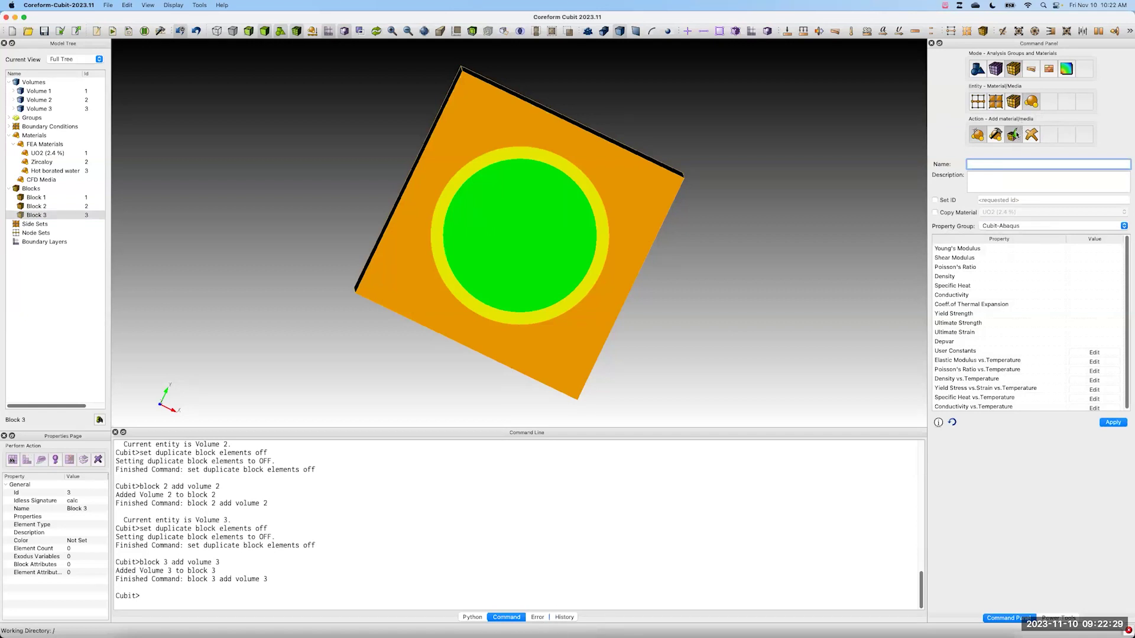
click(1015, 135)
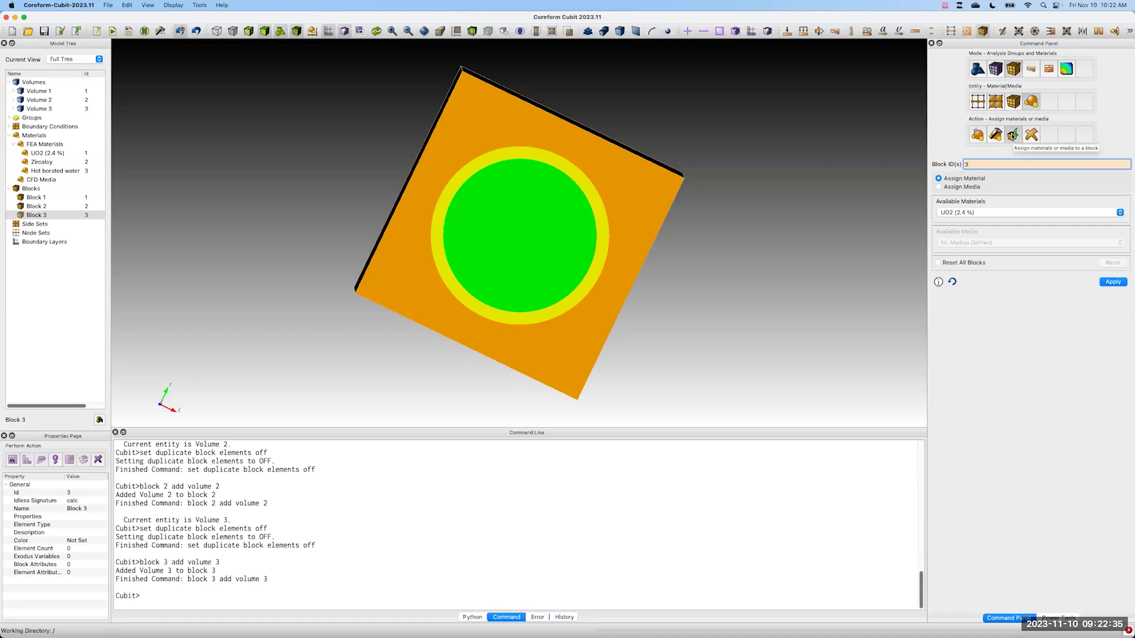
click(996, 214)
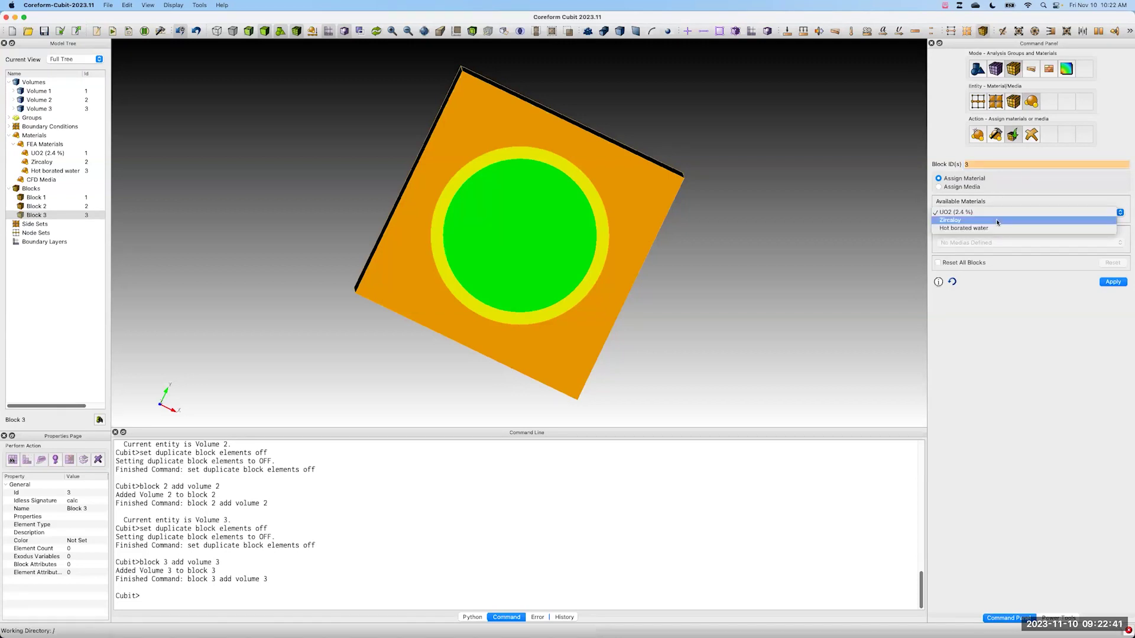
click(993, 212)
click(976, 164)
click(545, 193)
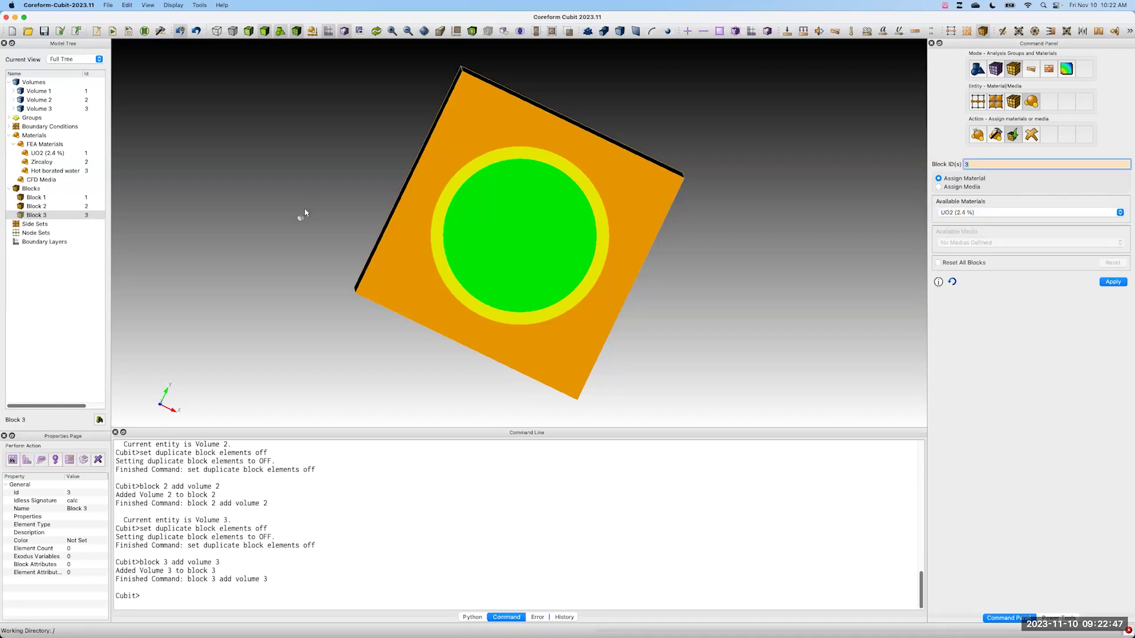
click(1015, 212)
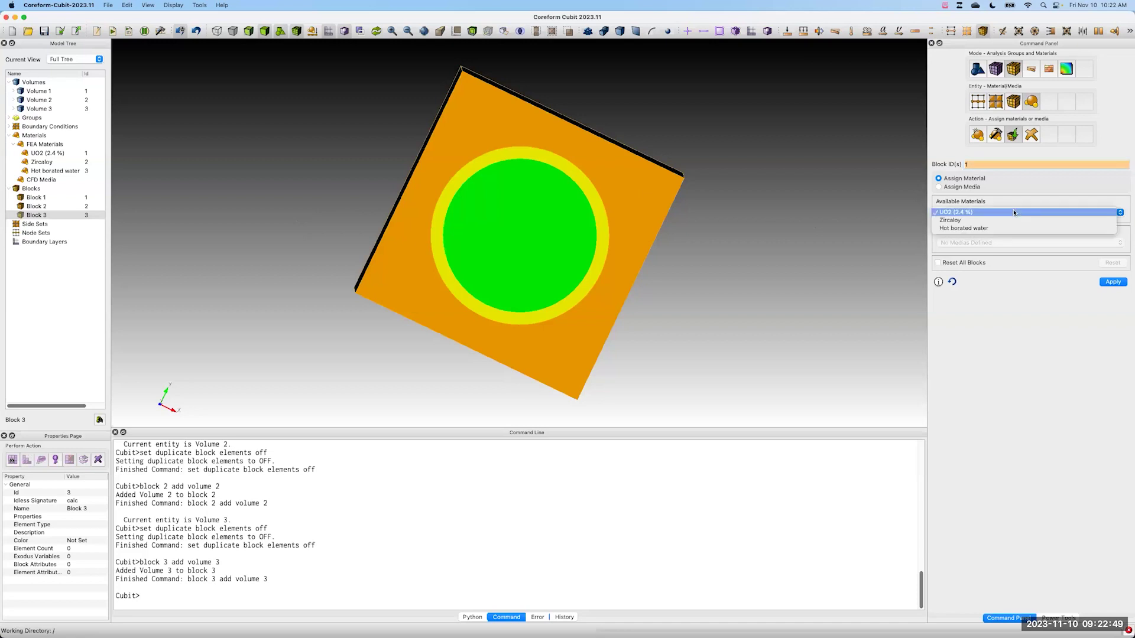
click(1009, 213)
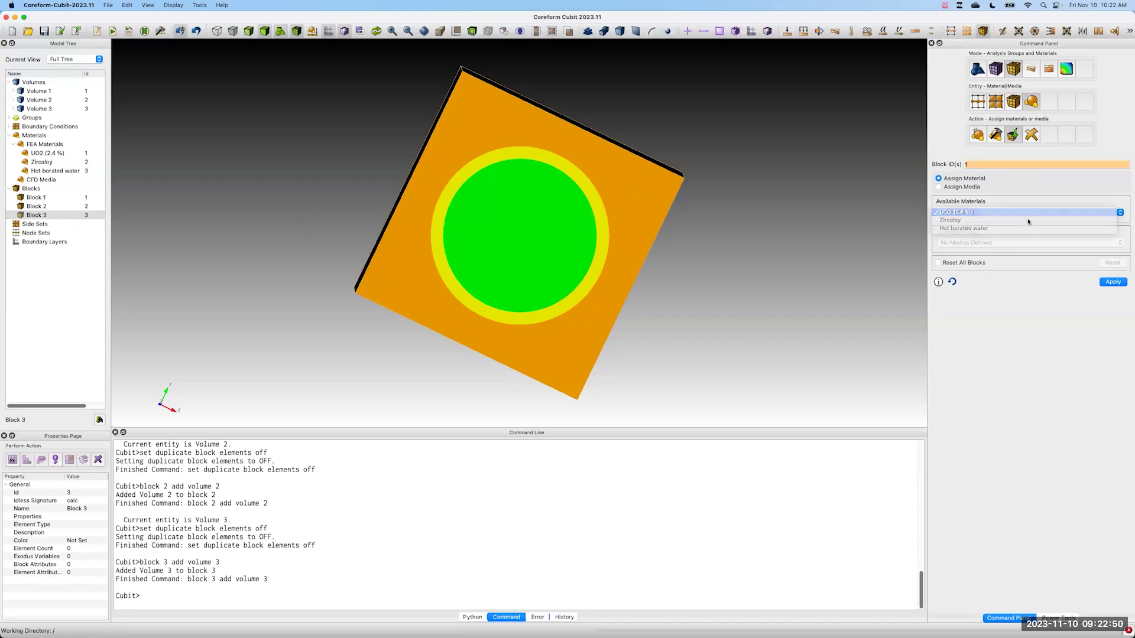
click(1114, 282)
Step: Assign the material "Zircaloy" to block 2 and "Hot borated water" to block 3
click(978, 166)
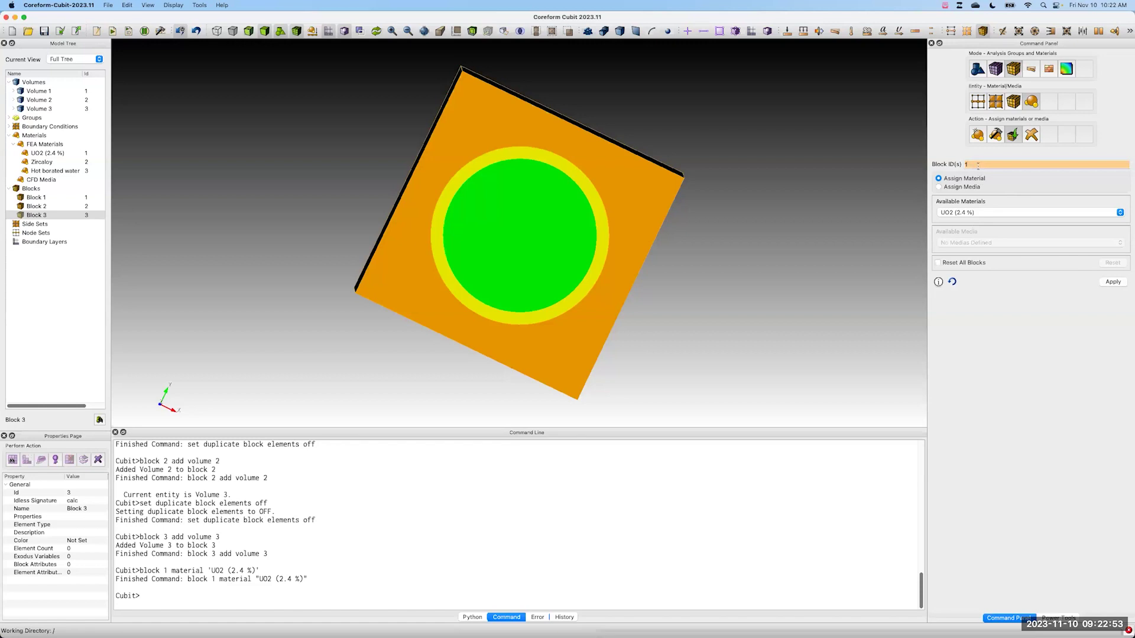
click(981, 212)
click(983, 223)
click(1114, 283)
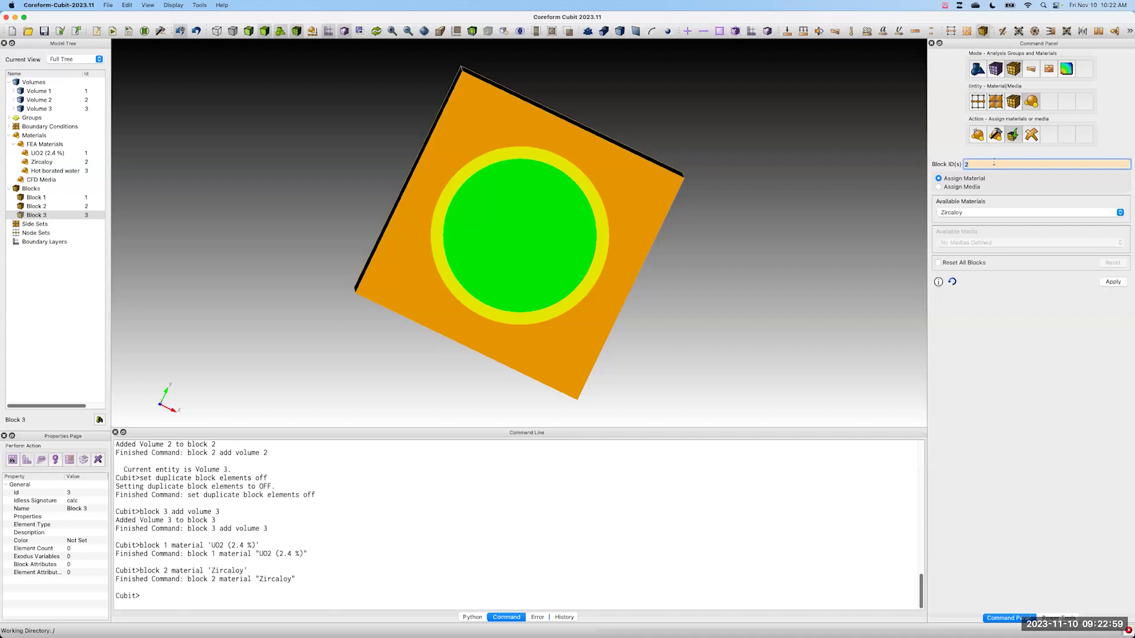
click(985, 212)
click(984, 223)
click(1121, 283)
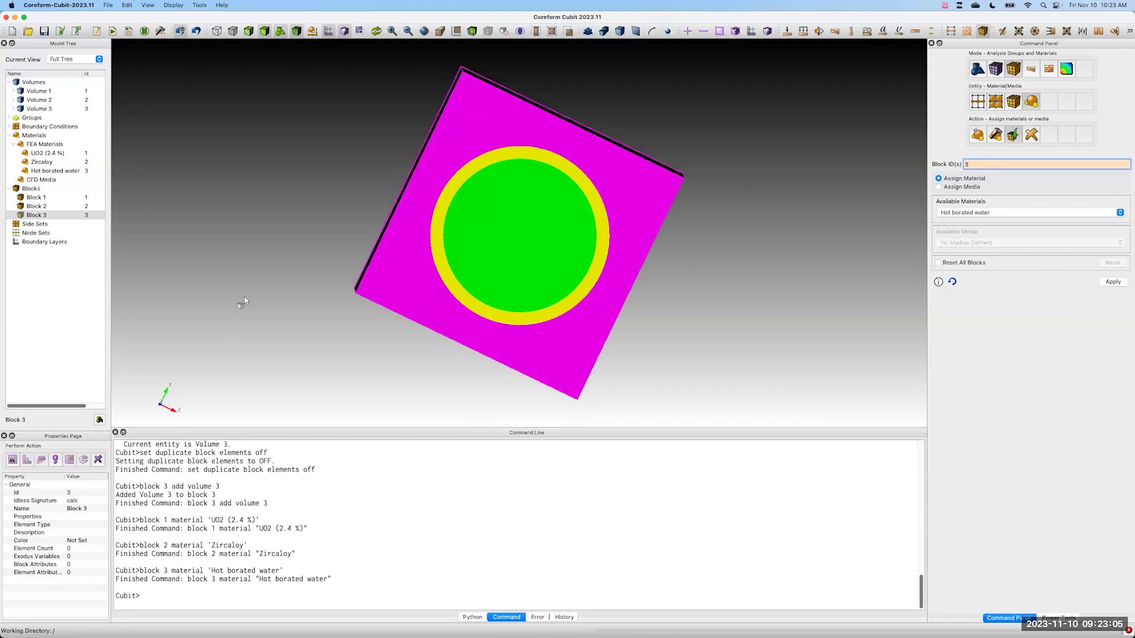
Step: Set up a new surface-based sideset with the name "boundary:reflecting"
middle_drag(350, 213, 331, 193)
middle_drag(307, 231, 302, 243)
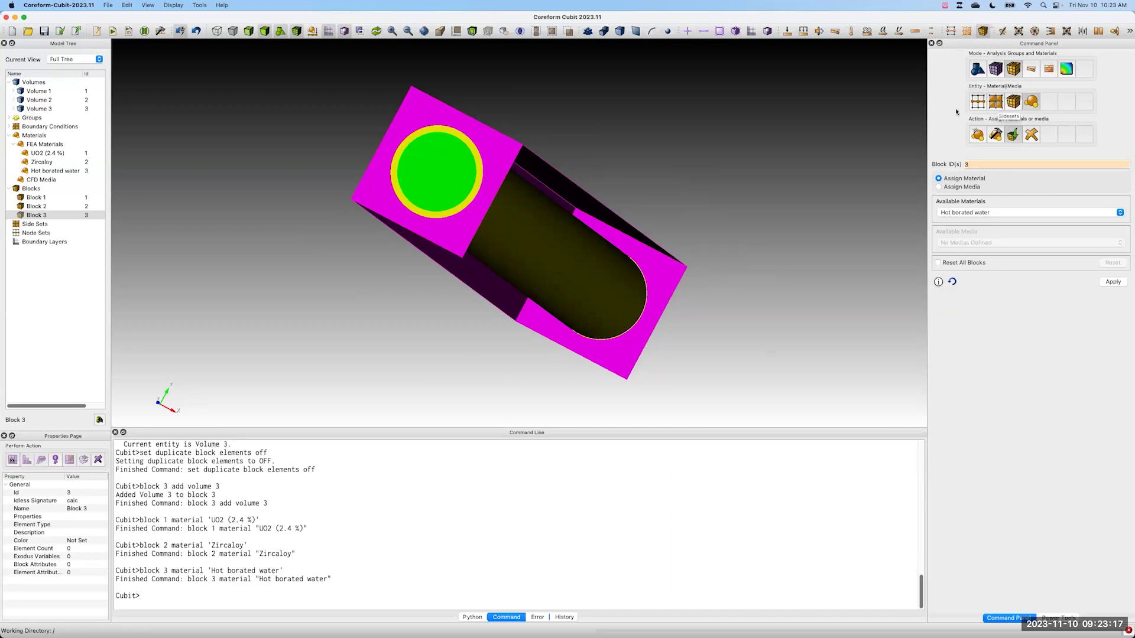
click(1015, 105)
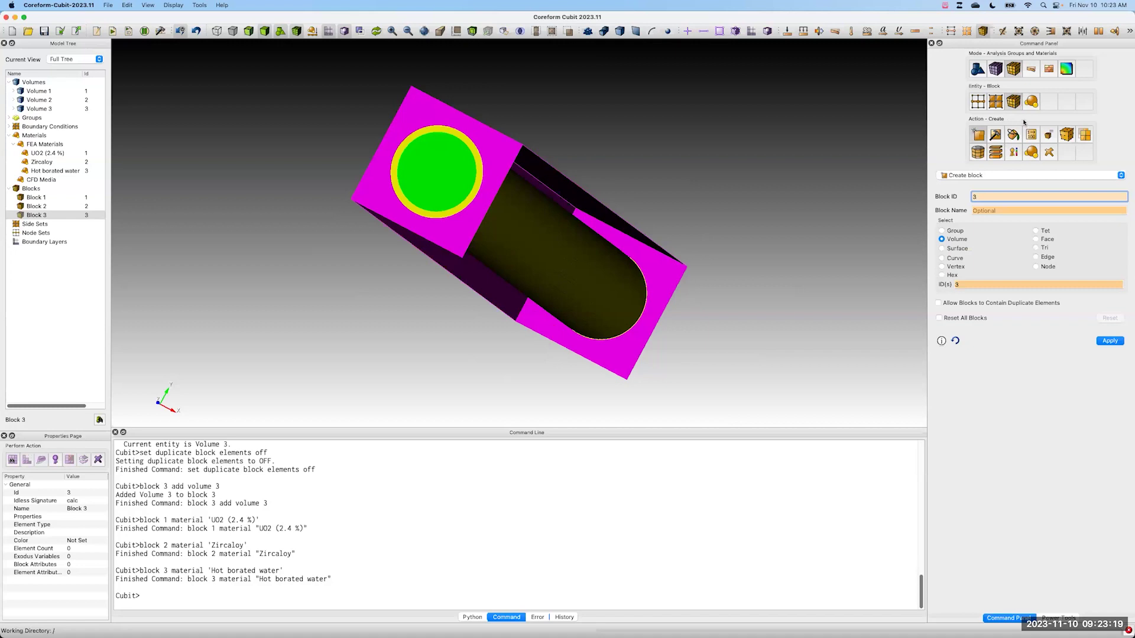
click(997, 102)
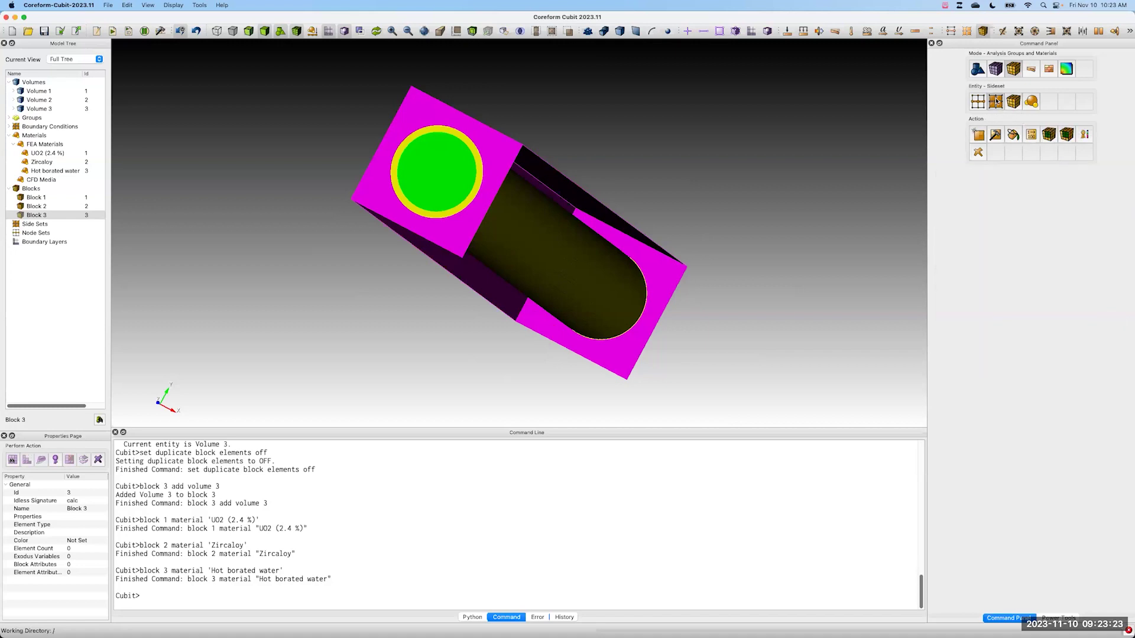
click(978, 135)
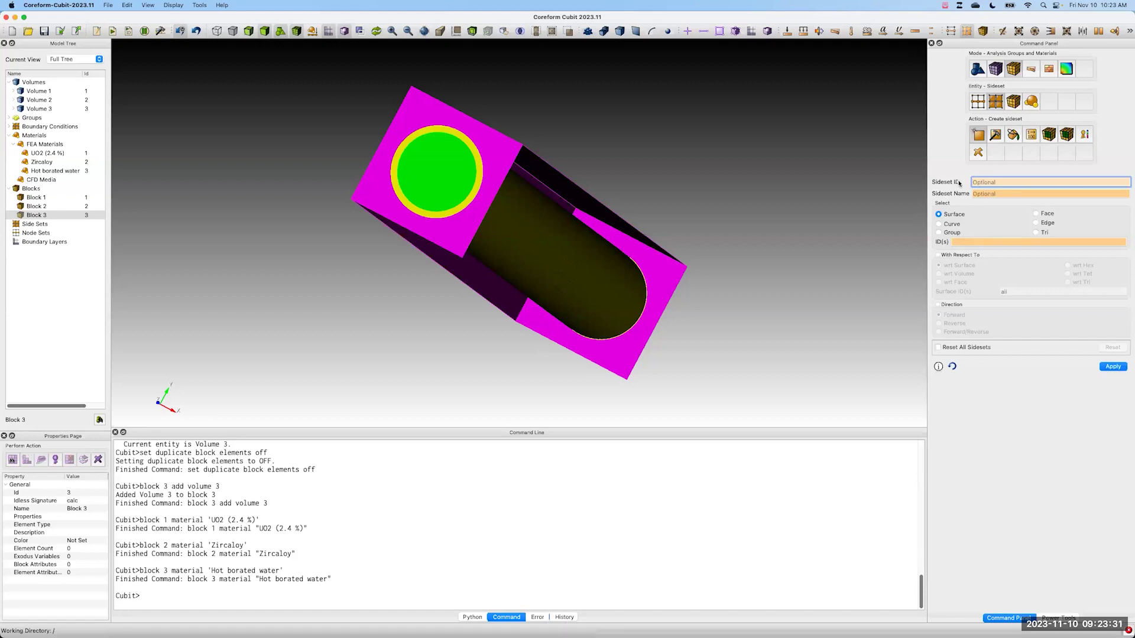
click(1014, 192)
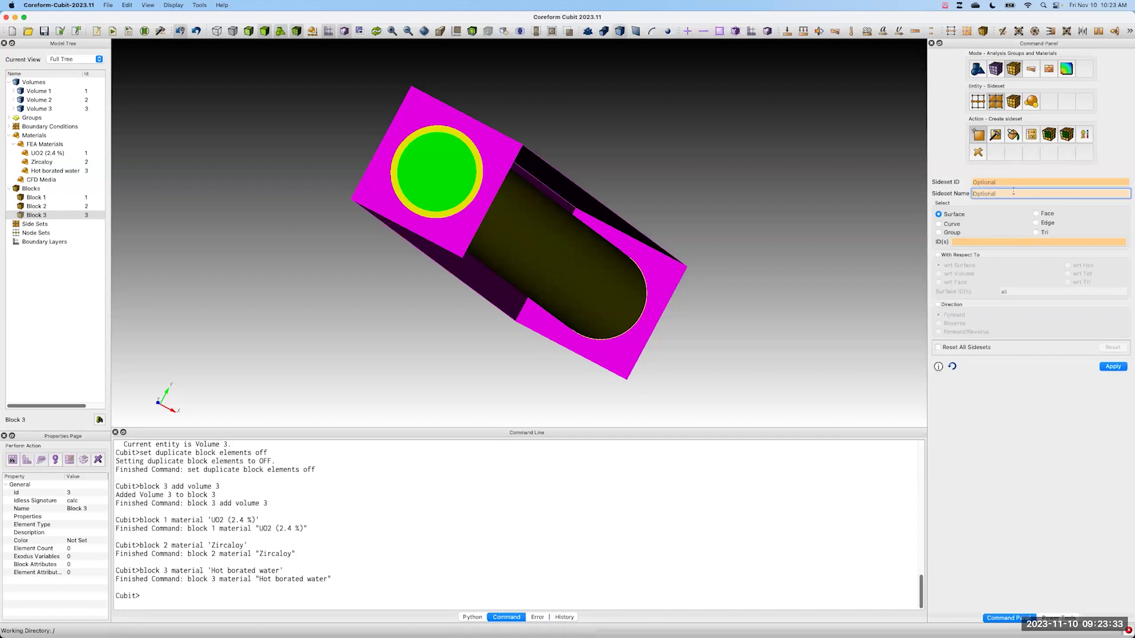
text(boundary:)
text(reflecting)
Step: Select the water, clad and fuel surfaces on one end of the pin cell (14, 18 and 3) for the sideset
click(968, 242)
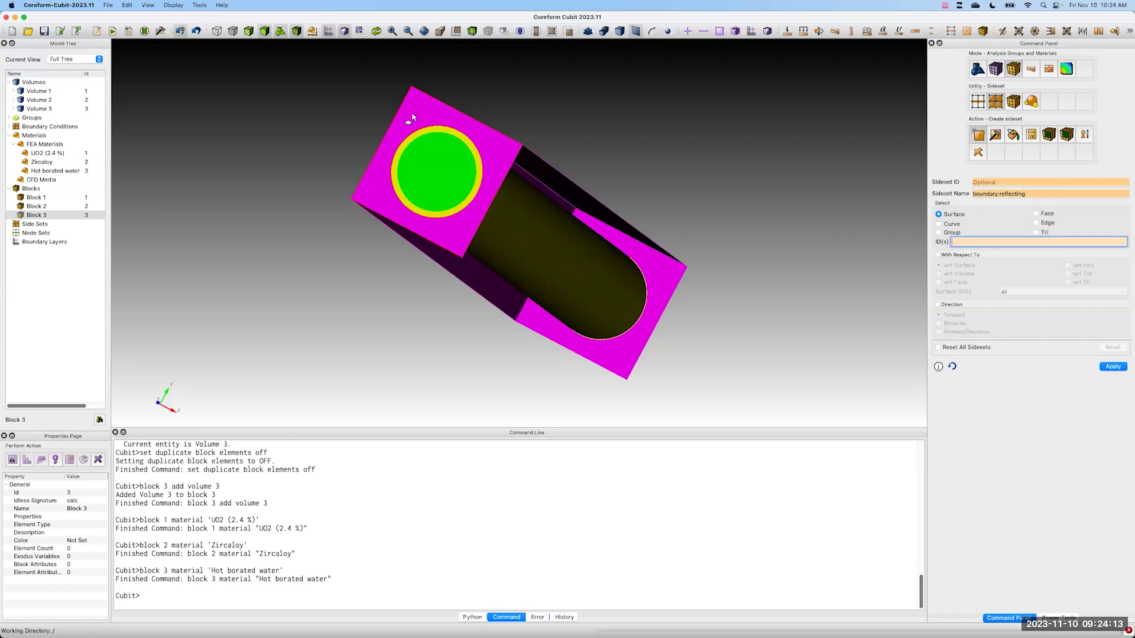
click(432, 130)
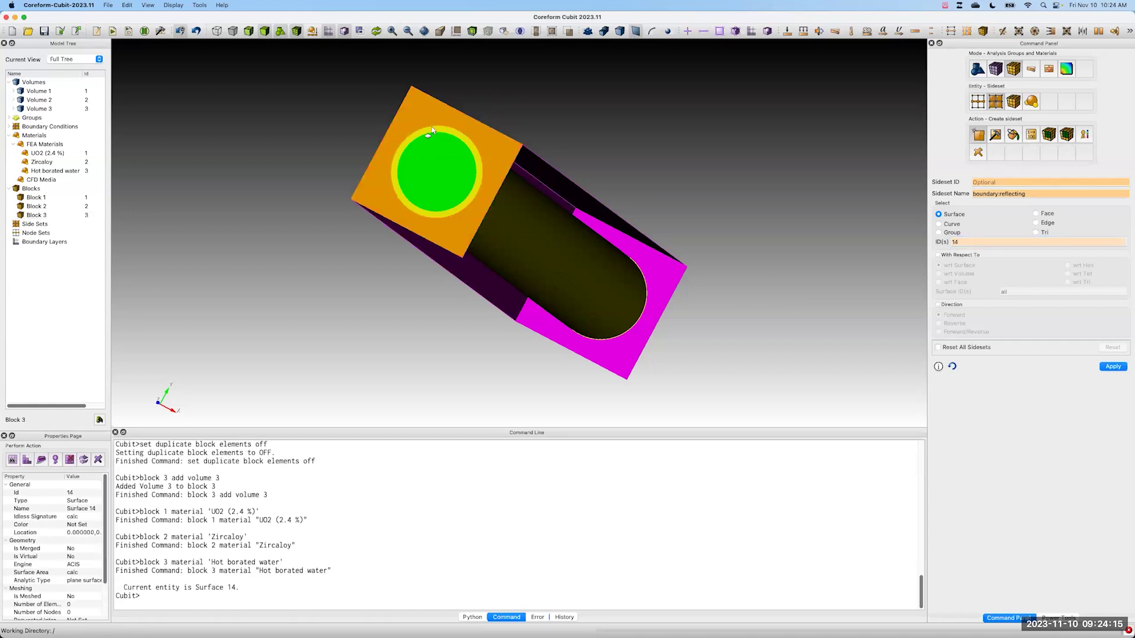
scroll(432, 130, up, 5)
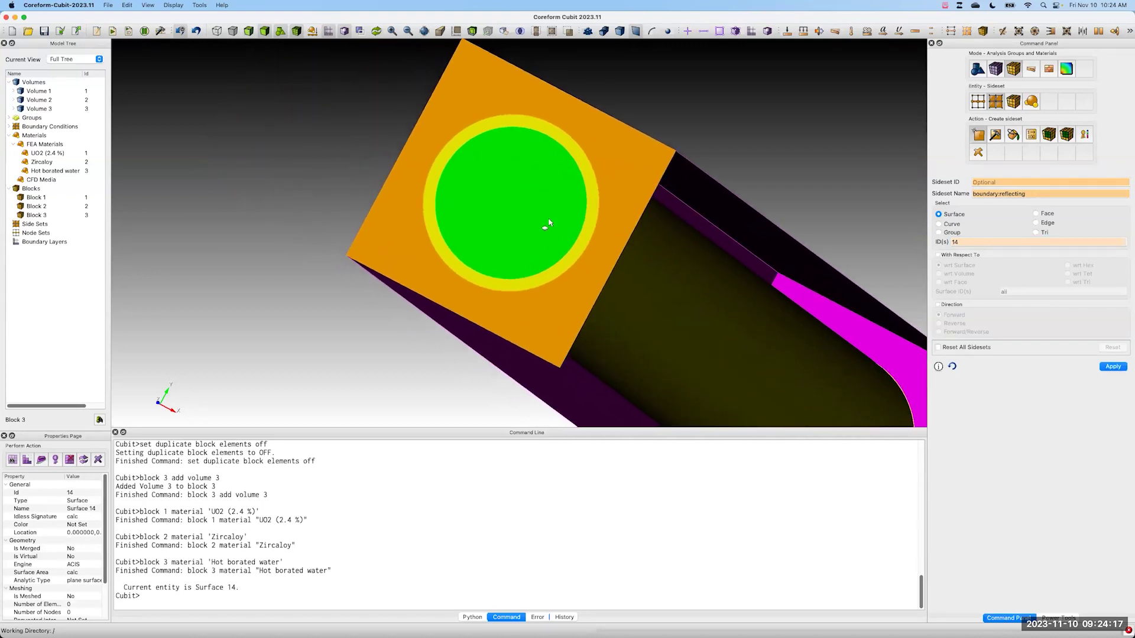
ctrl+click(486, 126)
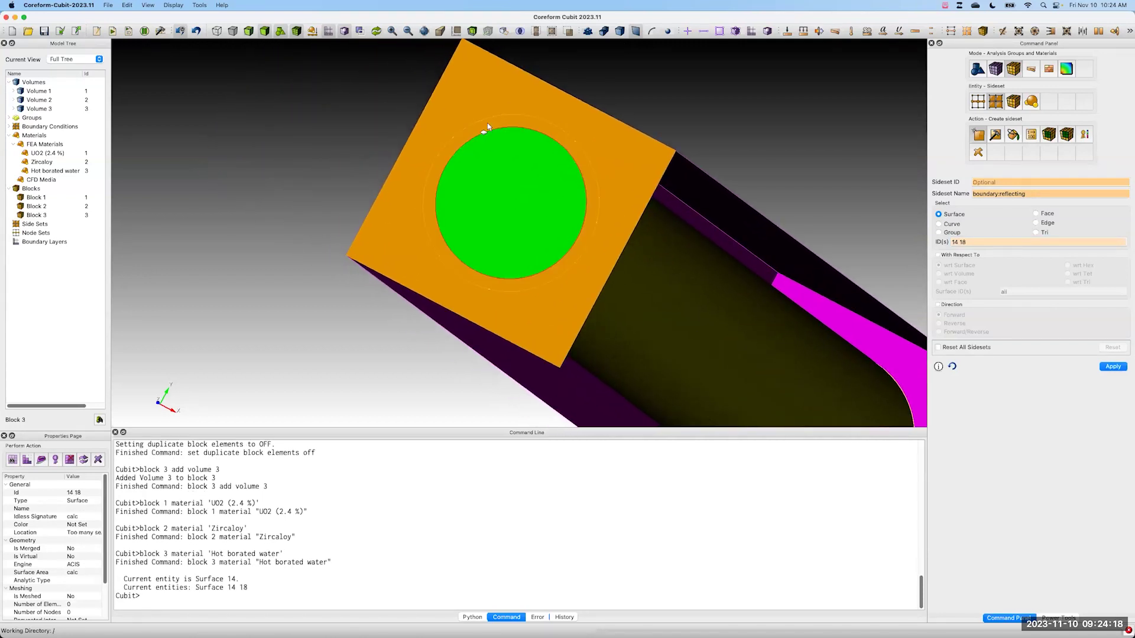
ctrl+click(493, 176)
scroll(622, 233, down, 5)
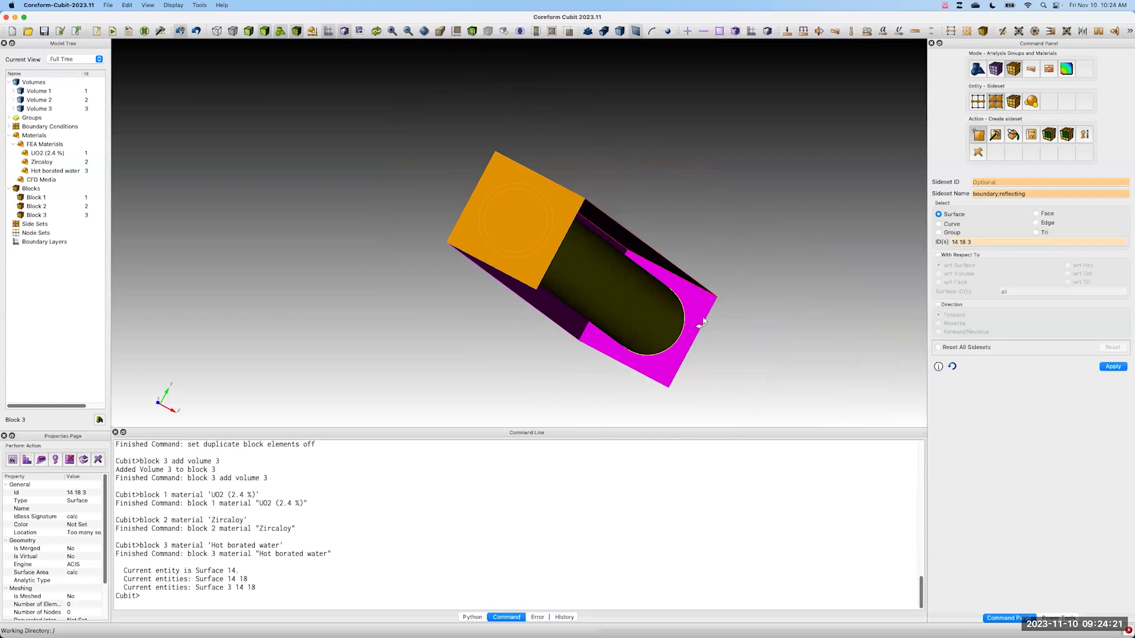
Step: Add the opposite end's water, fuel and clad surfaces (15, 2 and 17) to the selection and create the sideset
drag(643, 289, 654, 282)
scroll(556, 225, up, 3)
scroll(556, 227, down, 2)
drag(626, 243, 436, 180)
scroll(436, 179, up, 2)
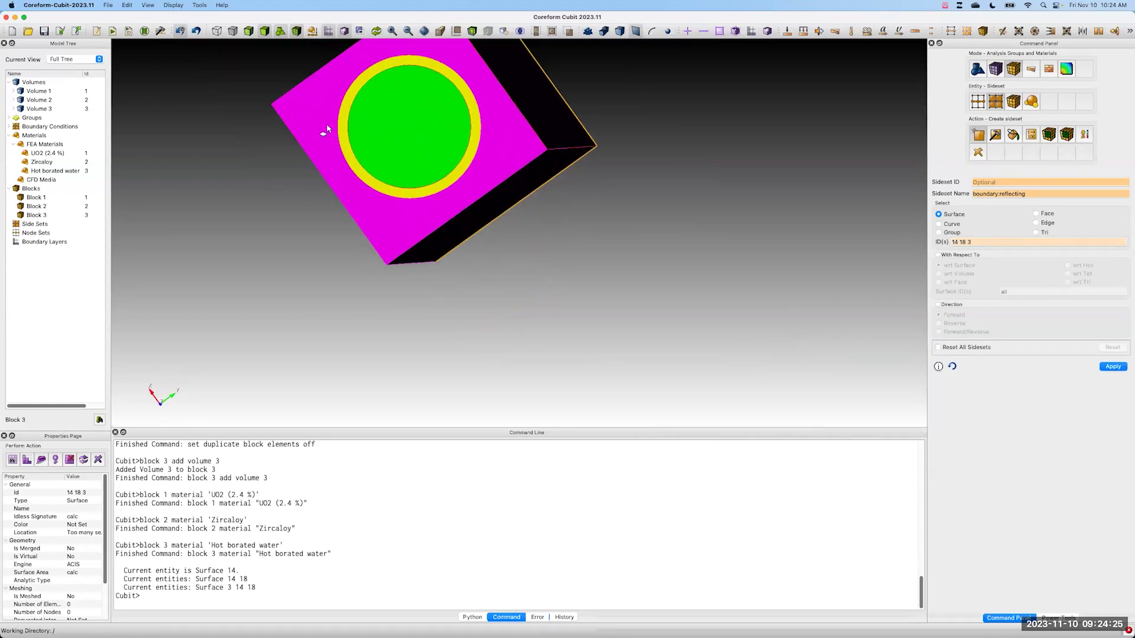
ctrl+click(312, 120)
ctrl+click(382, 88)
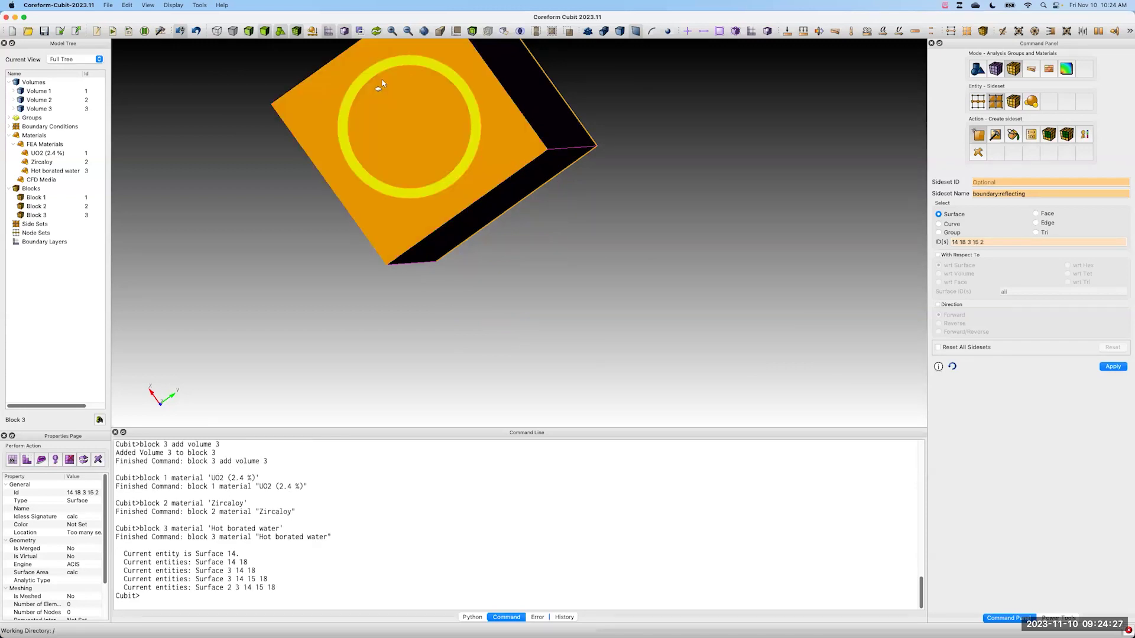
scroll(420, 172, up, 3)
ctrl+click(488, 119)
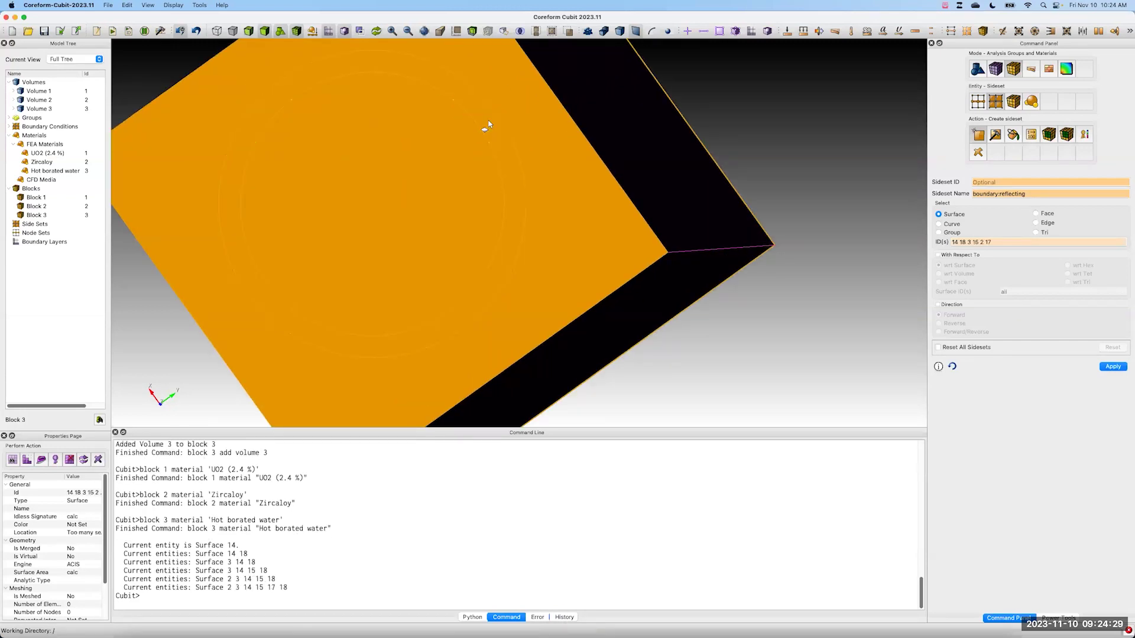
click(1114, 368)
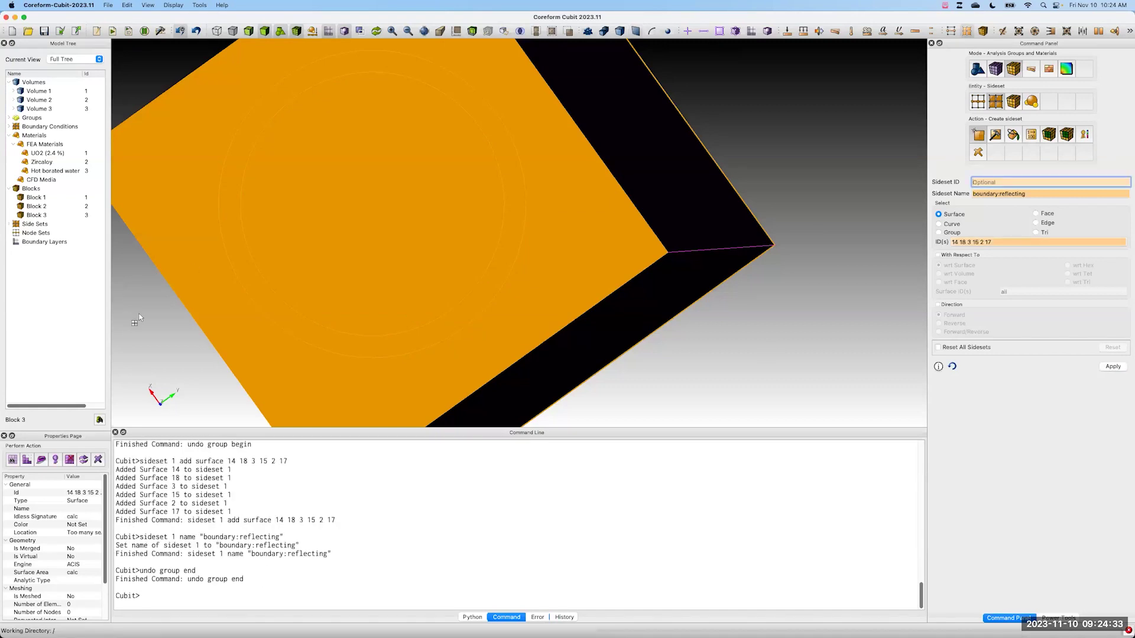
Step: Inspect the boundary:reflecting sideset in the model tree and view the pin cell's sides
click(13, 225)
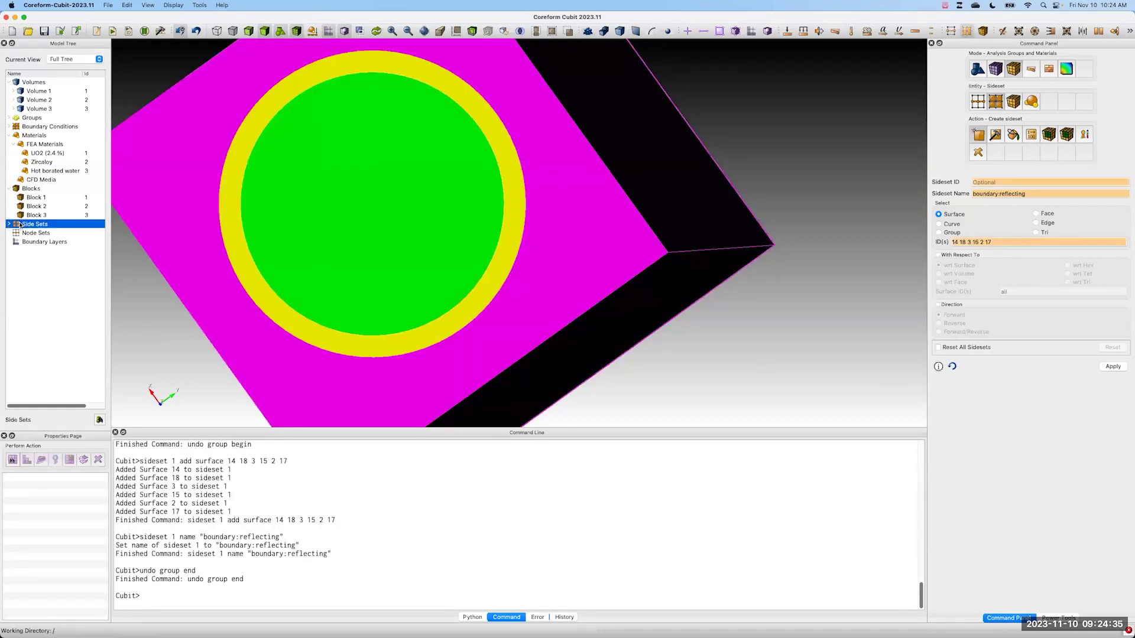
click(9, 225)
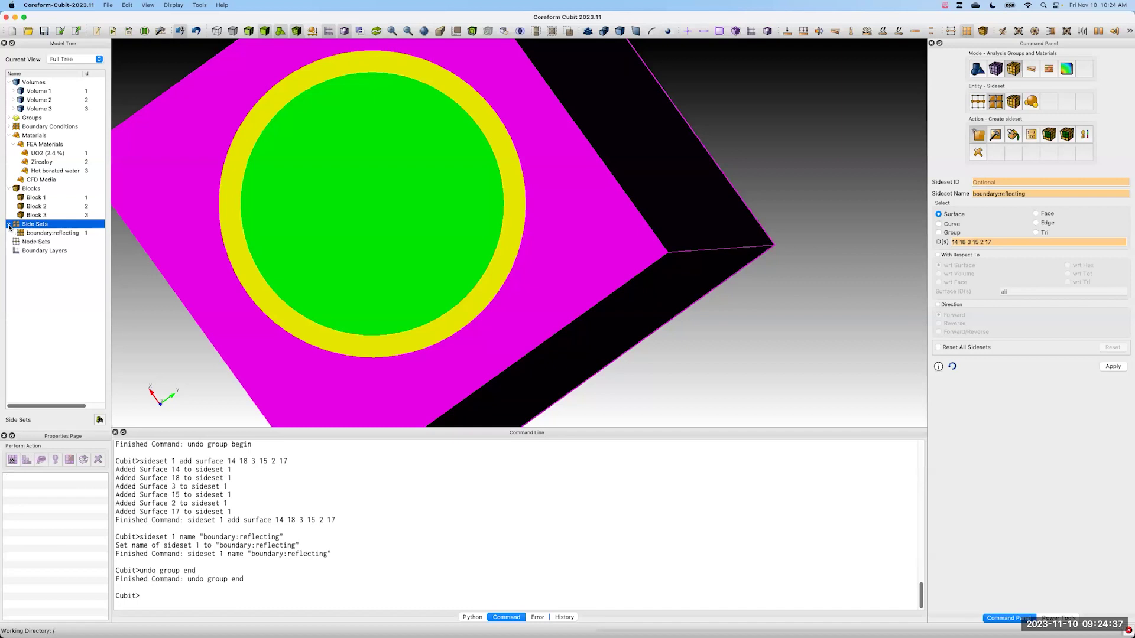
click(30, 235)
scroll(392, 253, down, 3)
drag(668, 139, 747, 158)
drag(568, 312, 325, 390)
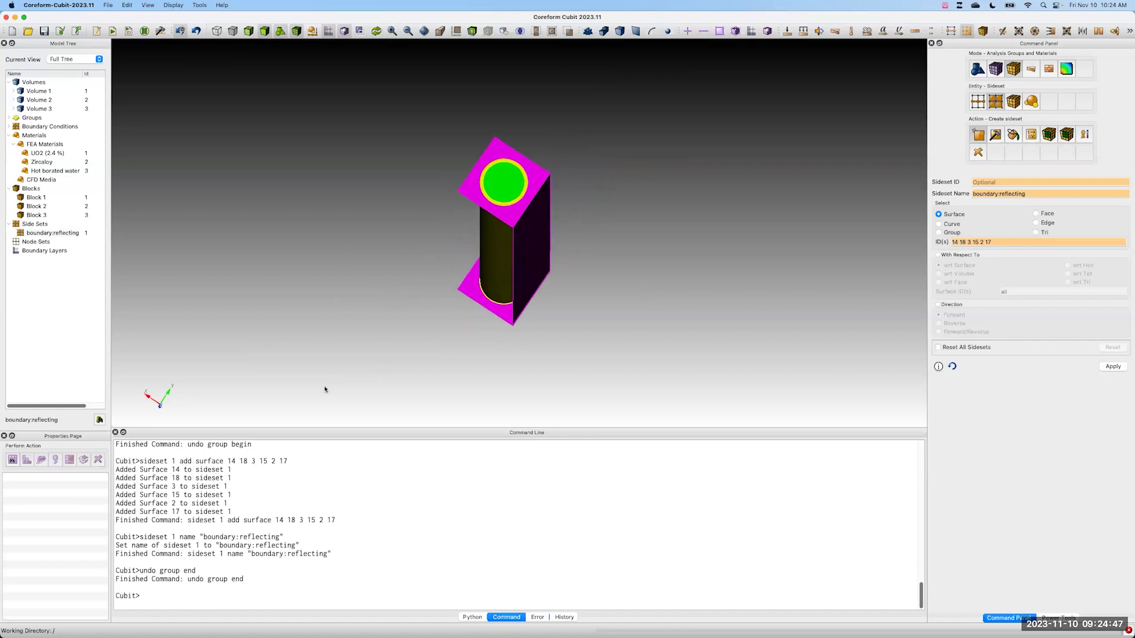
Step: Switch to the Terminal, clear the IPython session and list the OpenMC surfaces with pwr_pincell.geometry.get_all_surfaces()
key(super+Tab)
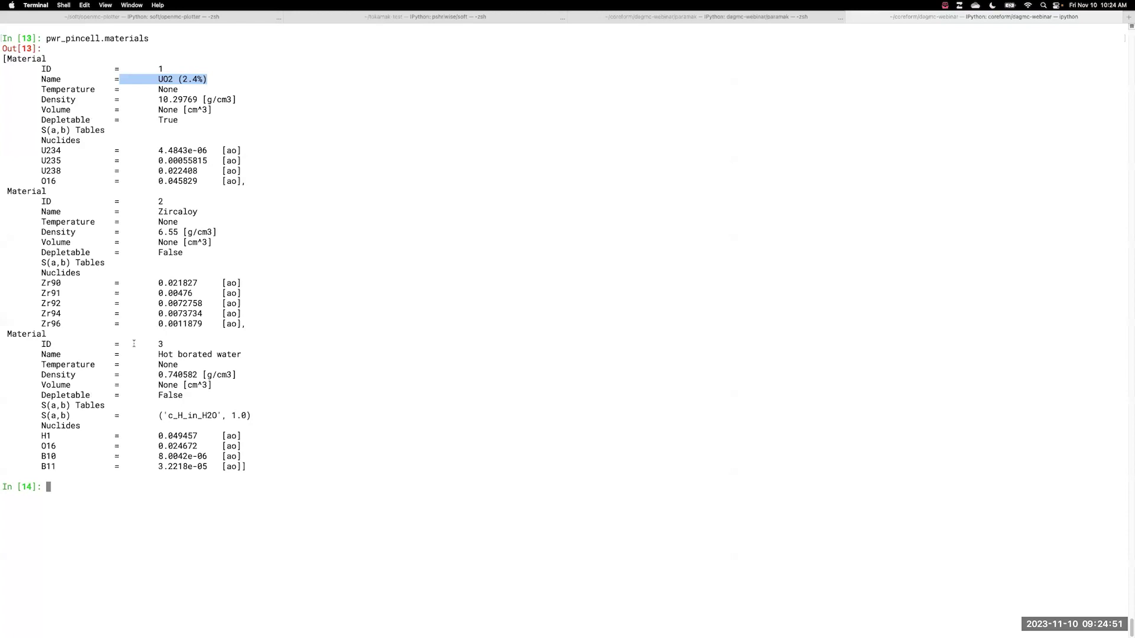
text(clear)
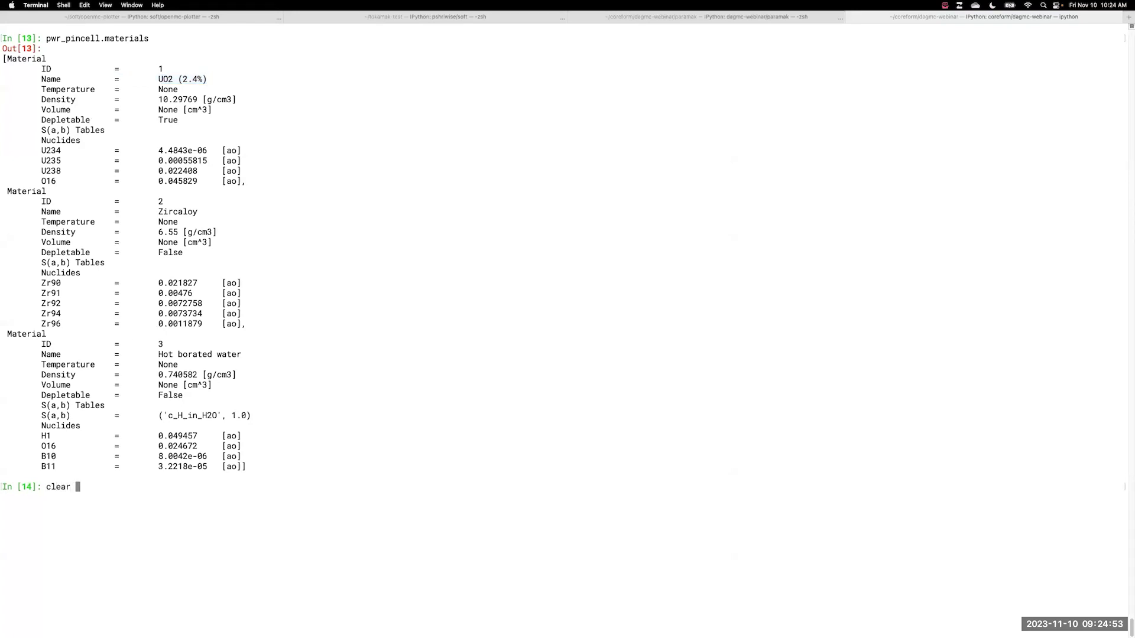
key(Return)
key(Up)
key(Up)
key(Down)
key(Up)
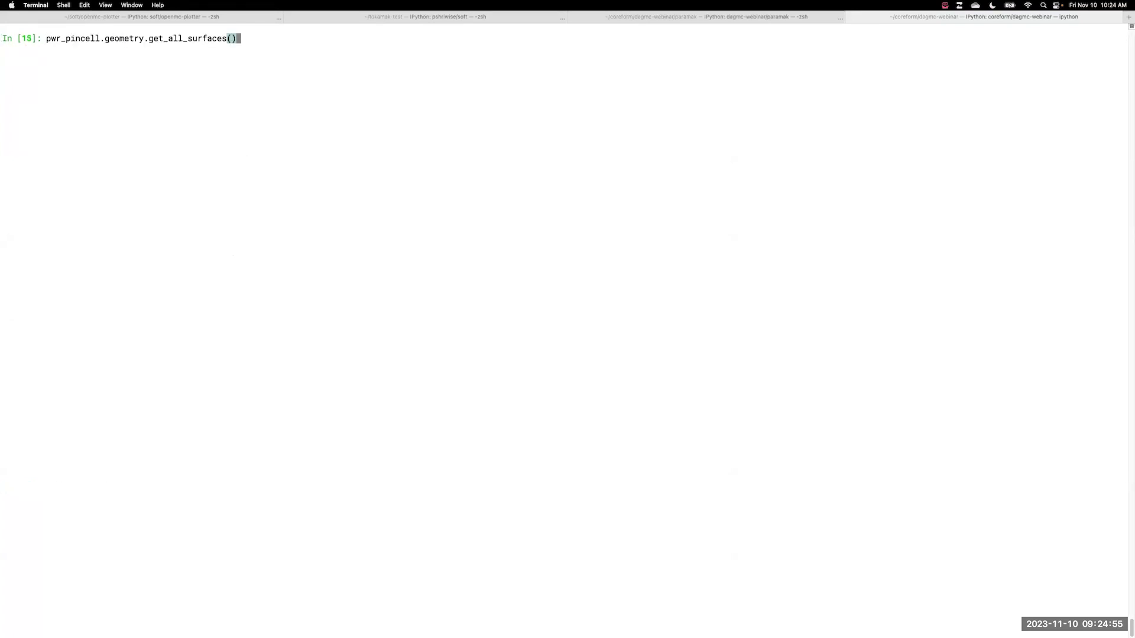
key(Return)
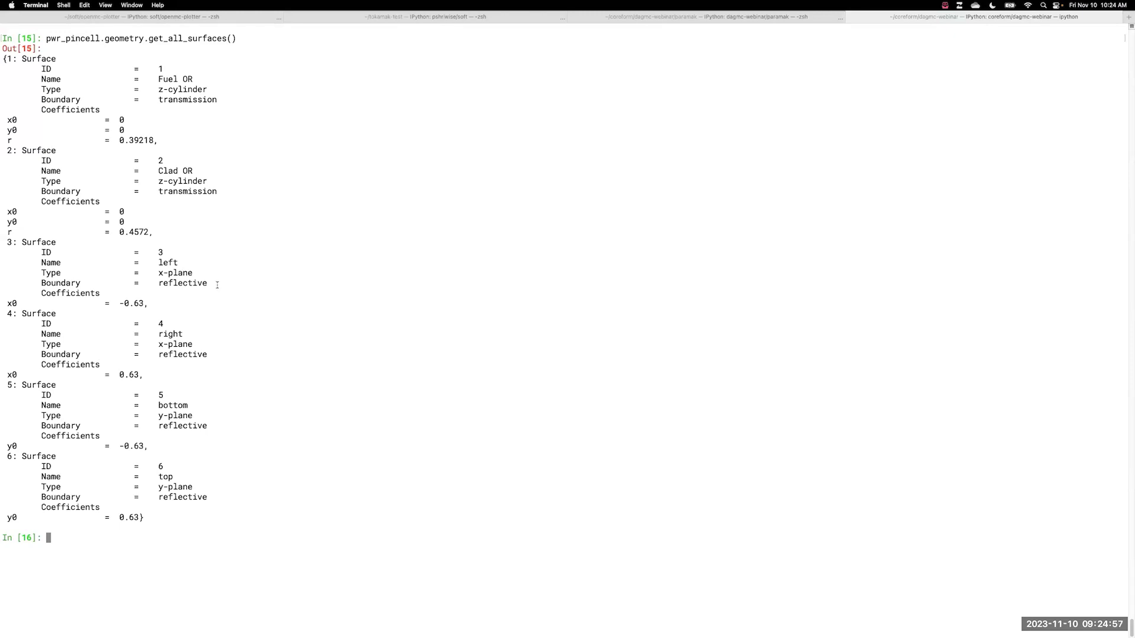
Step: Examine the boundary types of the left, right, bottom and top planes in the surface listing
double_click(197, 284)
drag(159, 357, 210, 357)
drag(208, 425, 156, 427)
drag(207, 498, 160, 498)
click(173, 498)
Step: Switch back to Coreform Cubit and show every surface with the command "surface all visibility on"
key(super+Tab)
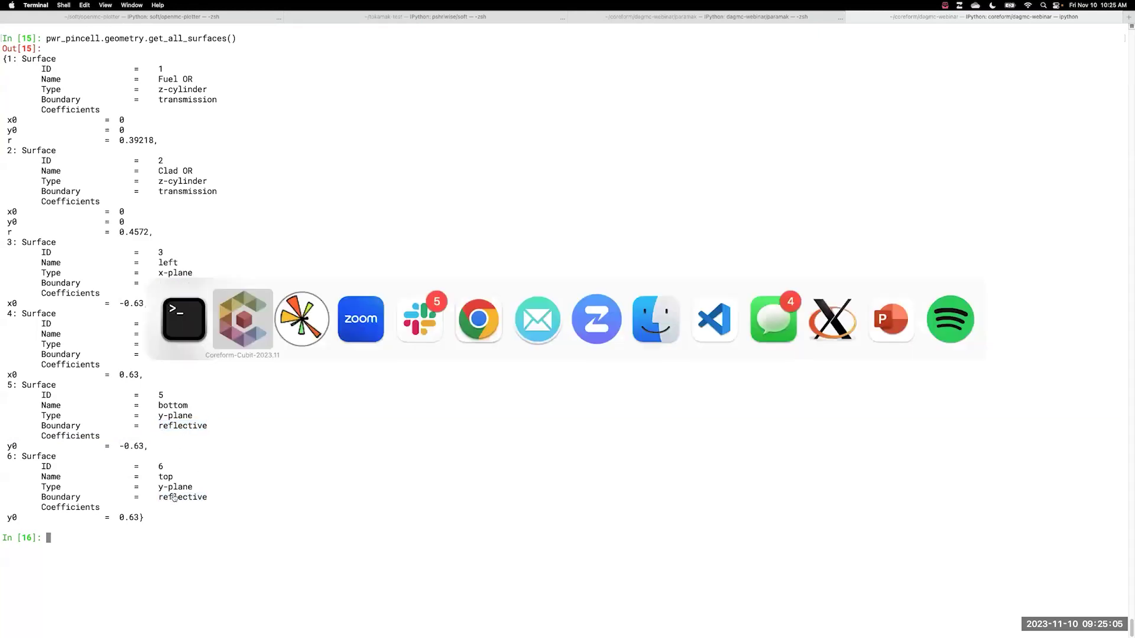
click(247, 318)
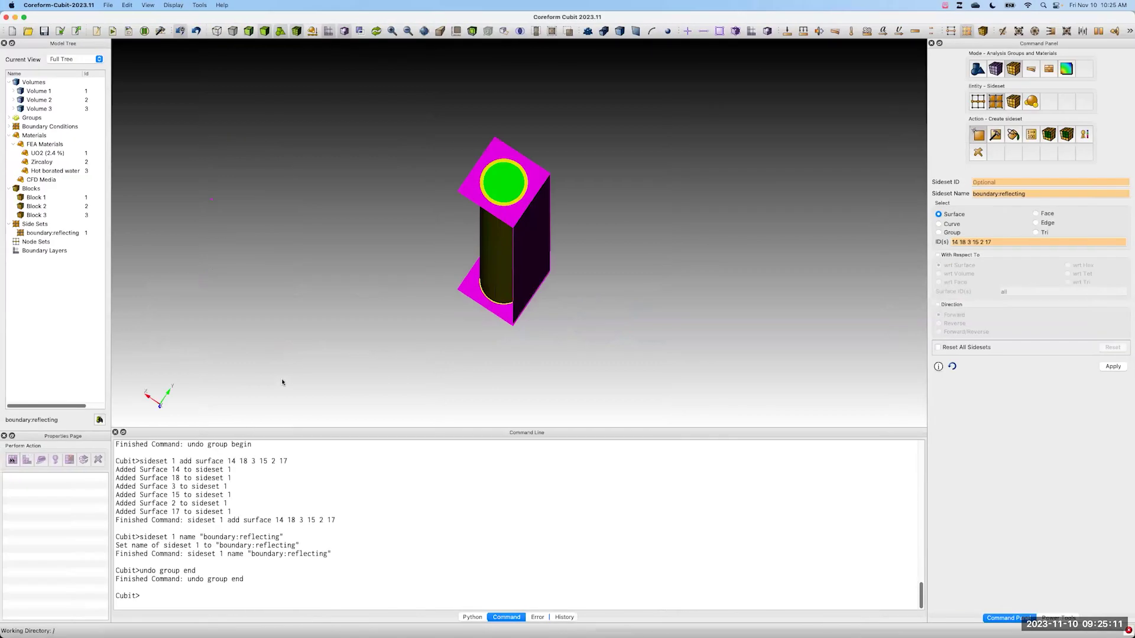
click(234, 594)
text(surface all visibility on)
key(Return)
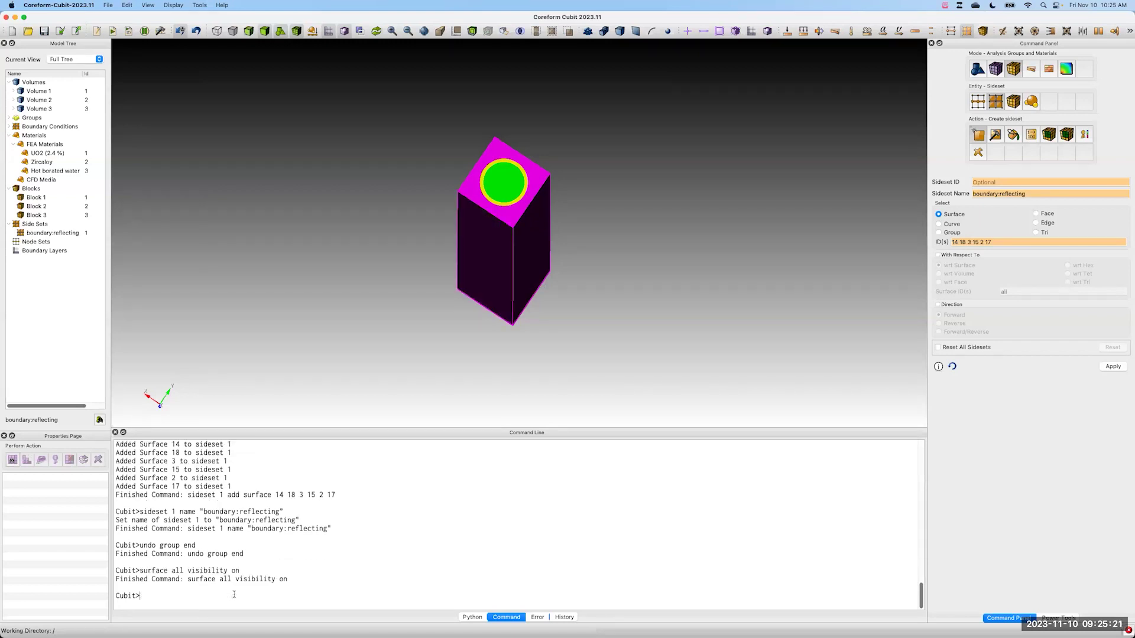
drag(479, 374, 508, 363)
scroll(489, 337, down, 5)
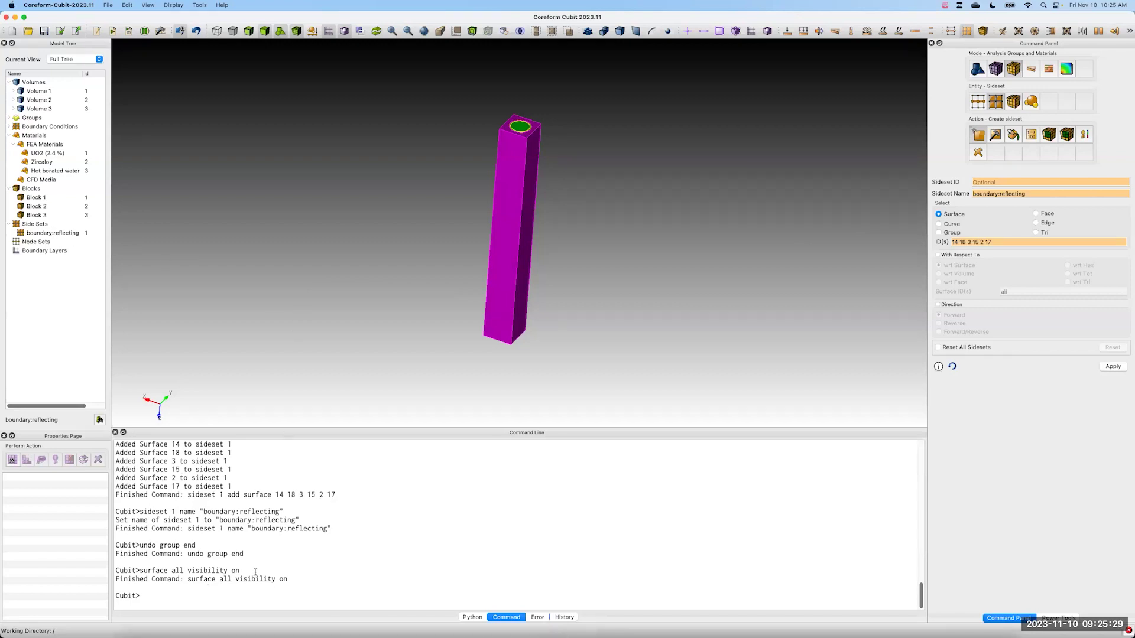
Step: Begin the command "sideset 1 add surface" and select the pin cell's four outer side faces to identify their IDs
text(sid)
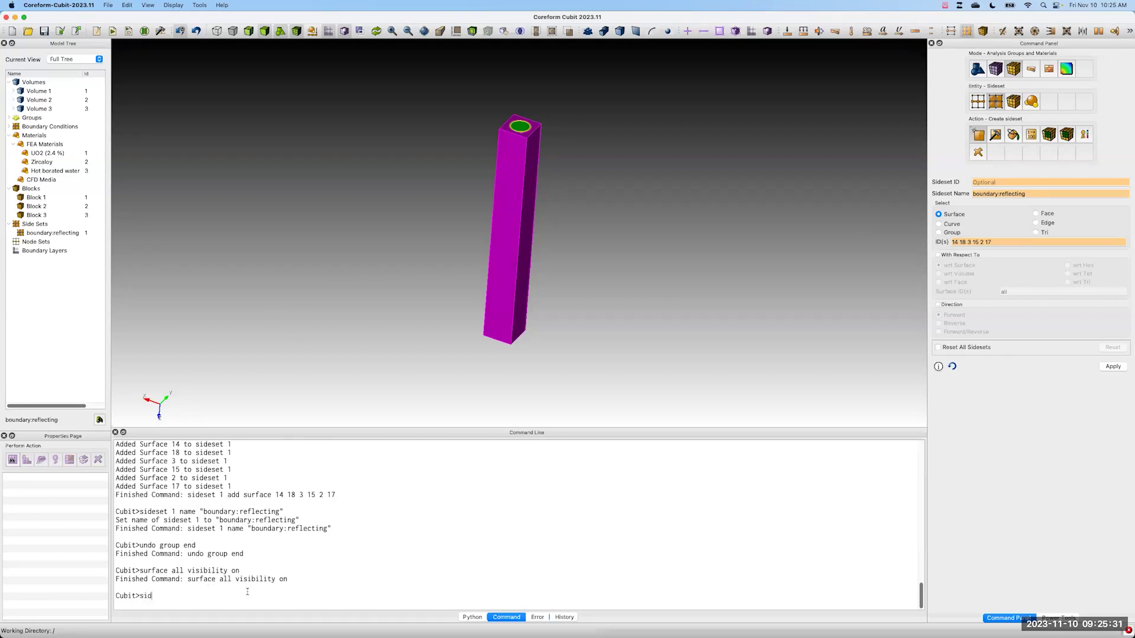
text(eset 1 add surface)
drag(626, 194, 566, 278)
drag(580, 203, 531, 243)
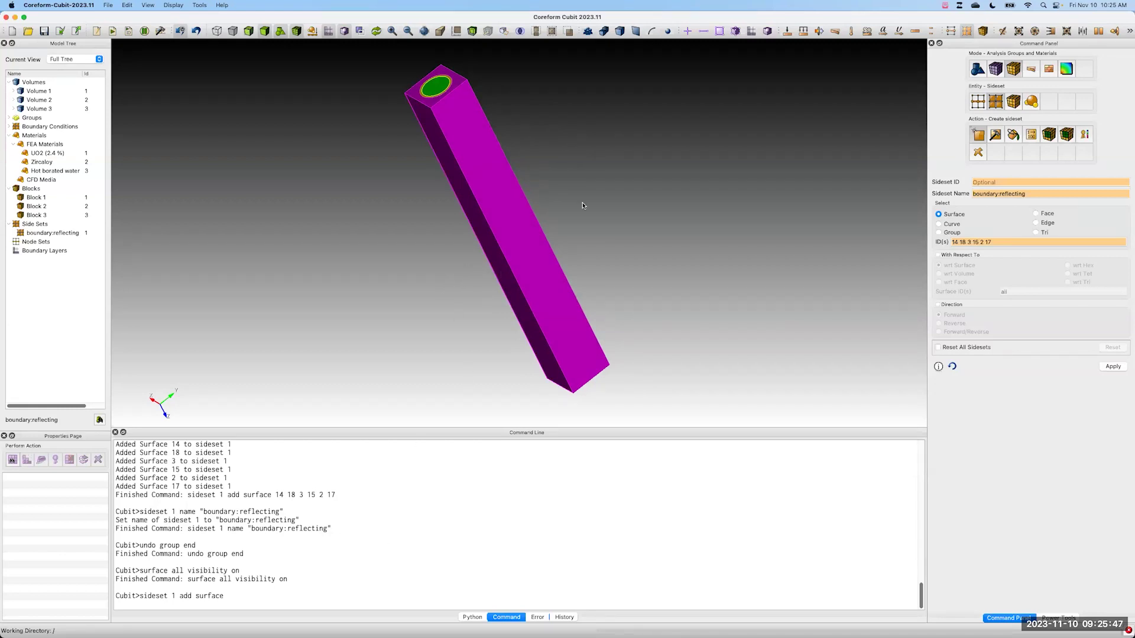
click(638, 31)
click(500, 206)
ctrl+click(481, 233)
drag(481, 232, 800, 248)
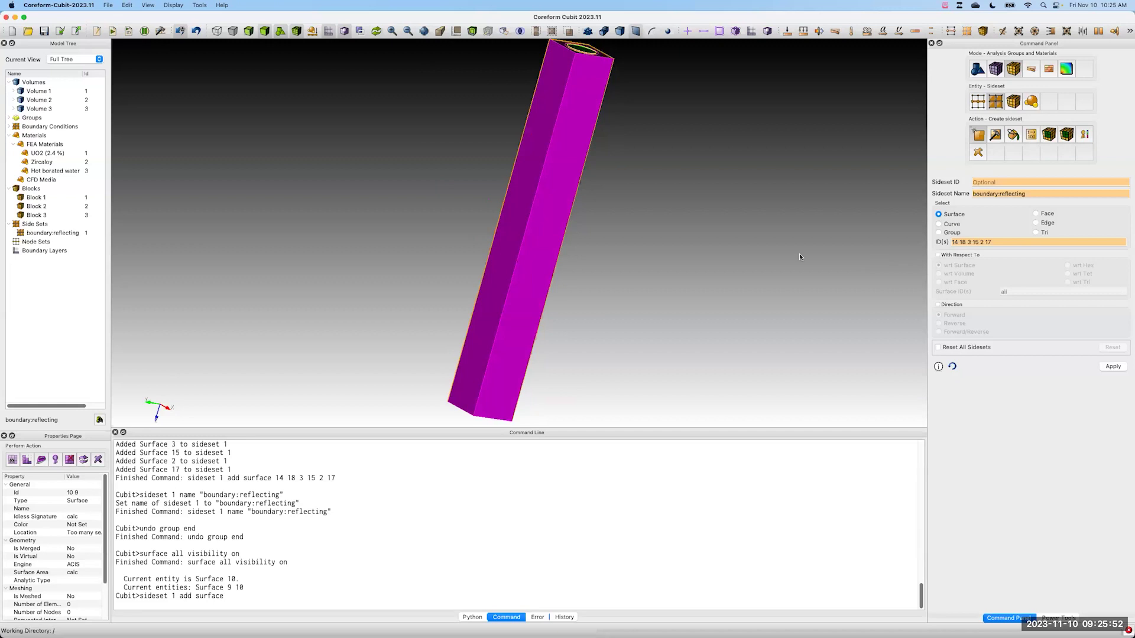
ctrl+click(528, 251)
ctrl+click(506, 267)
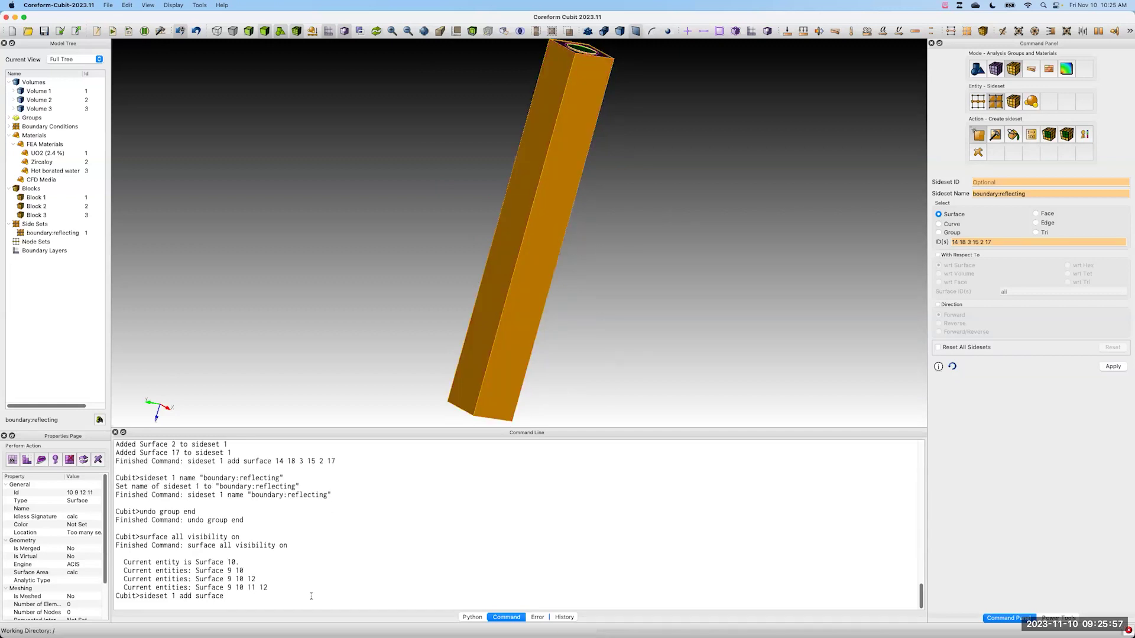
Step: Complete the pending sideset 1 command with surfaces 9, 10, 11 and 12 and run it
text(9 10 11)
text( 12)
key(BackSpace)
text(12)
key(Return)
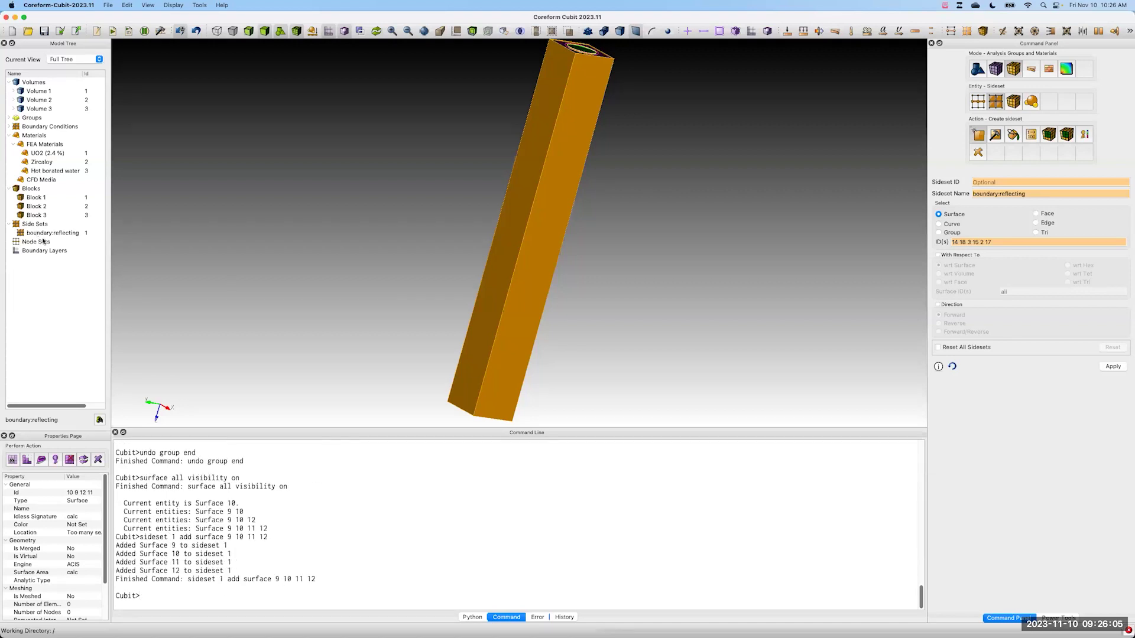
Step: Check the extended boundary:reflecting sideset and view the pin cell from its side and end
click(63, 234)
middle_drag(455, 141, 619, 247)
click(618, 247)
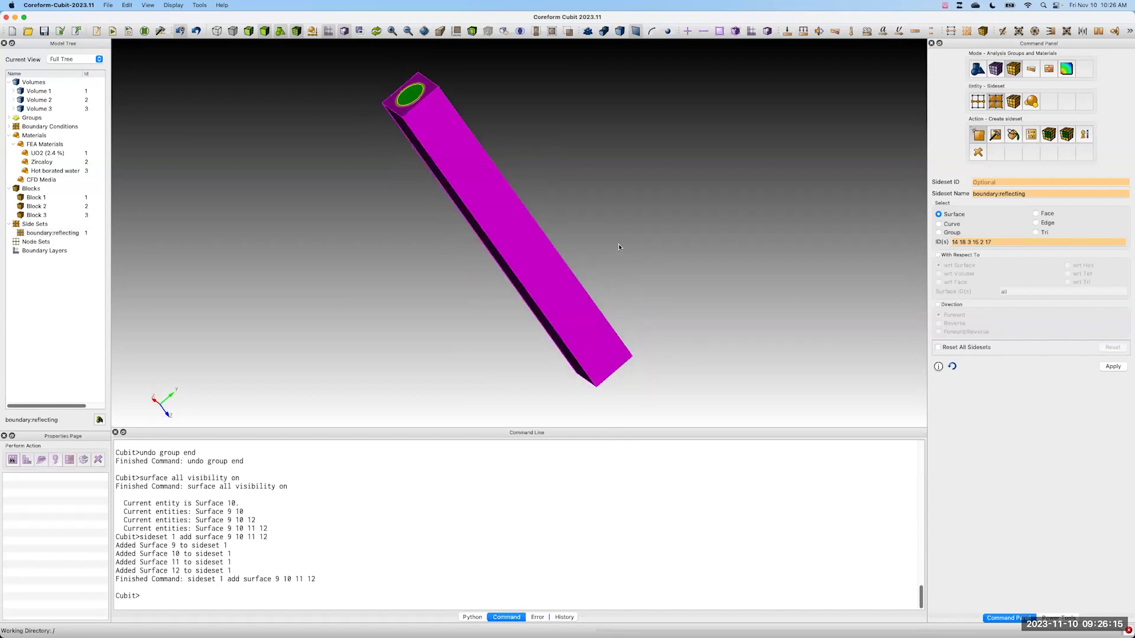
middle_drag(631, 128, 601, 253)
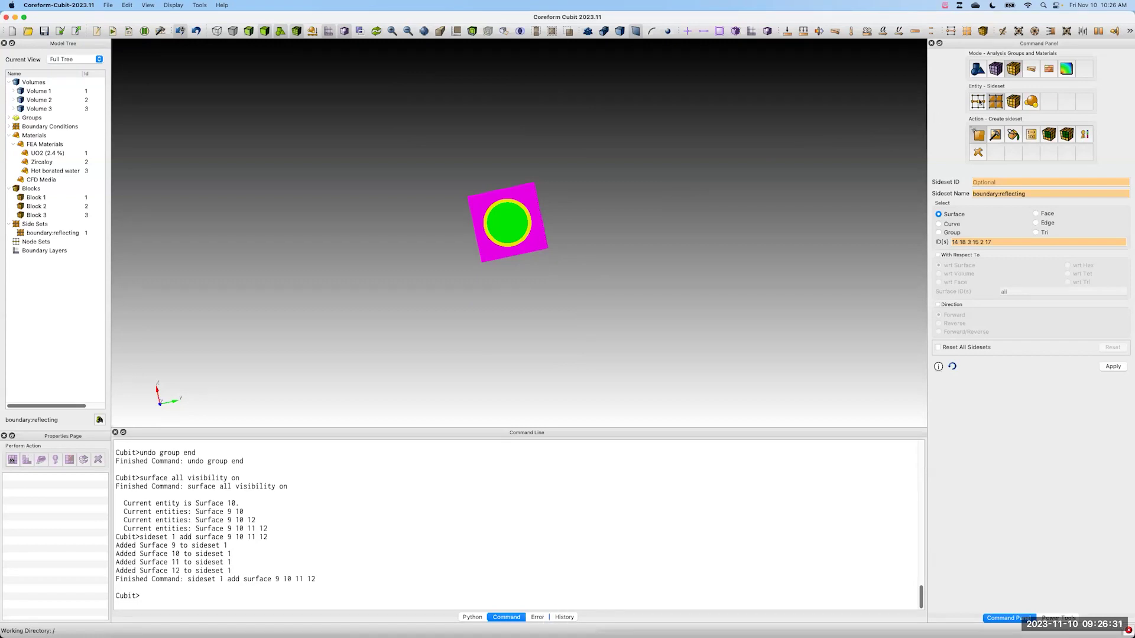
Step: Open the surface meshing settings and choose the Trimesh scheme
click(991, 70)
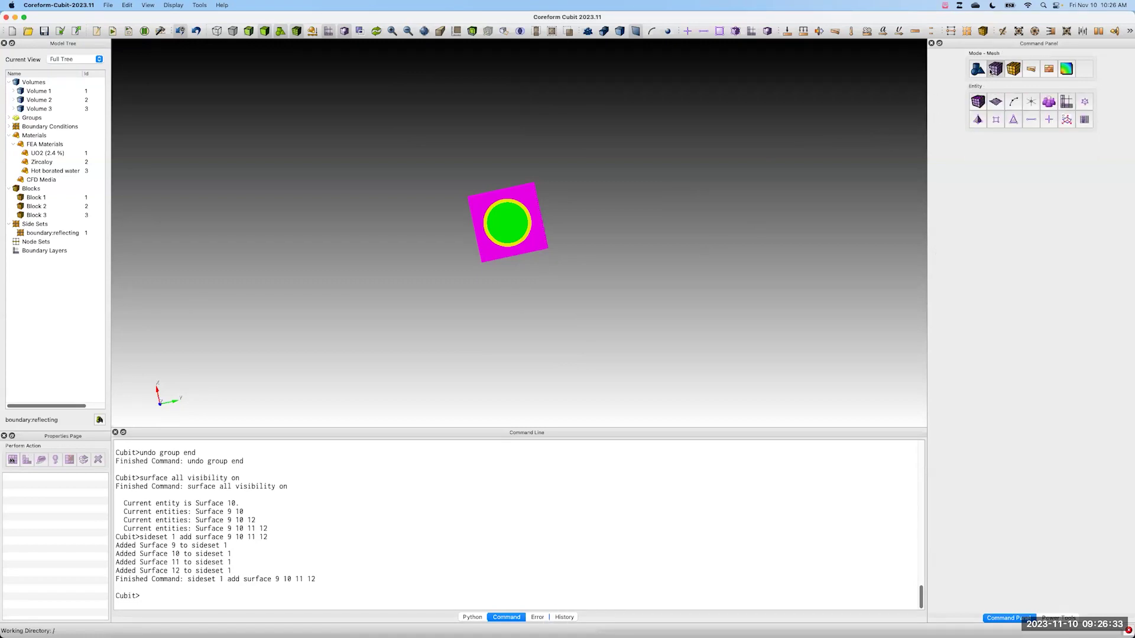
click(996, 105)
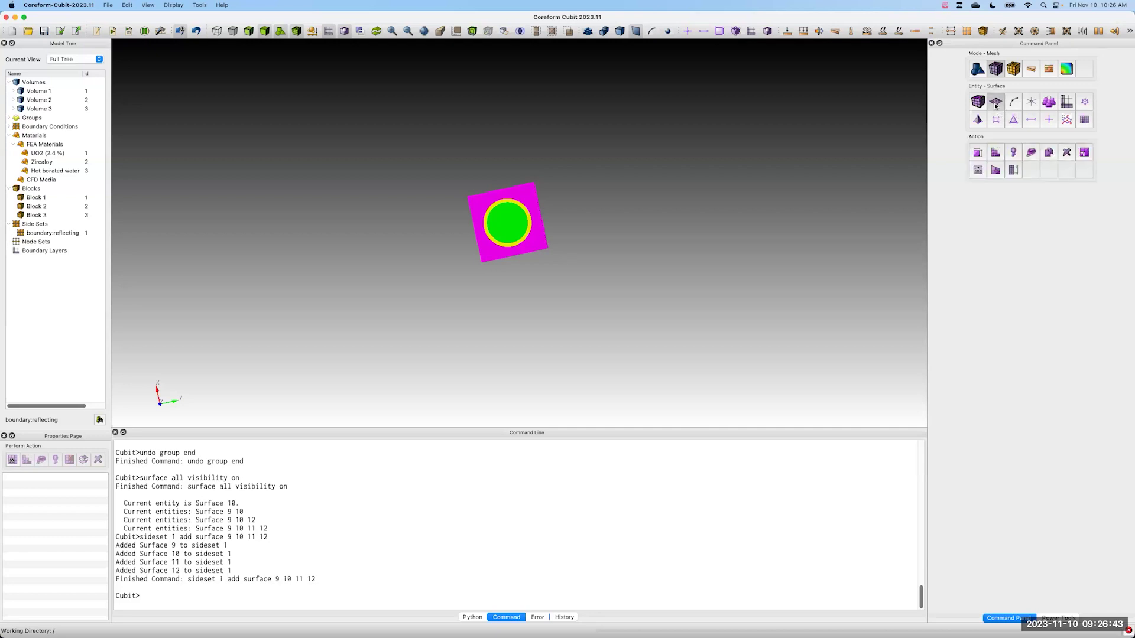
click(997, 153)
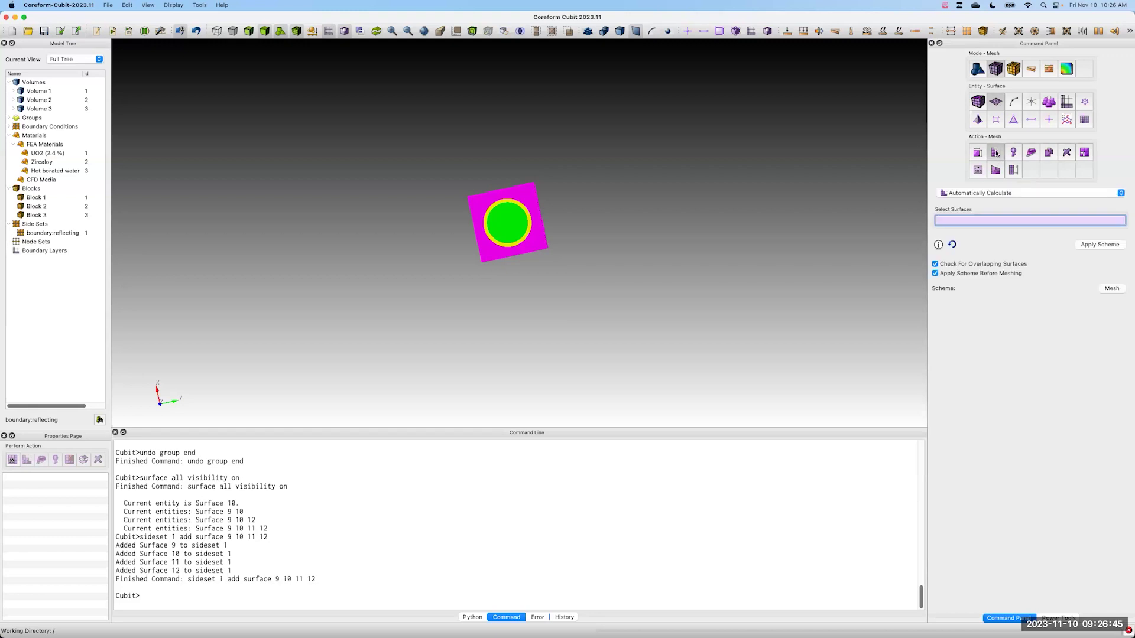
click(960, 193)
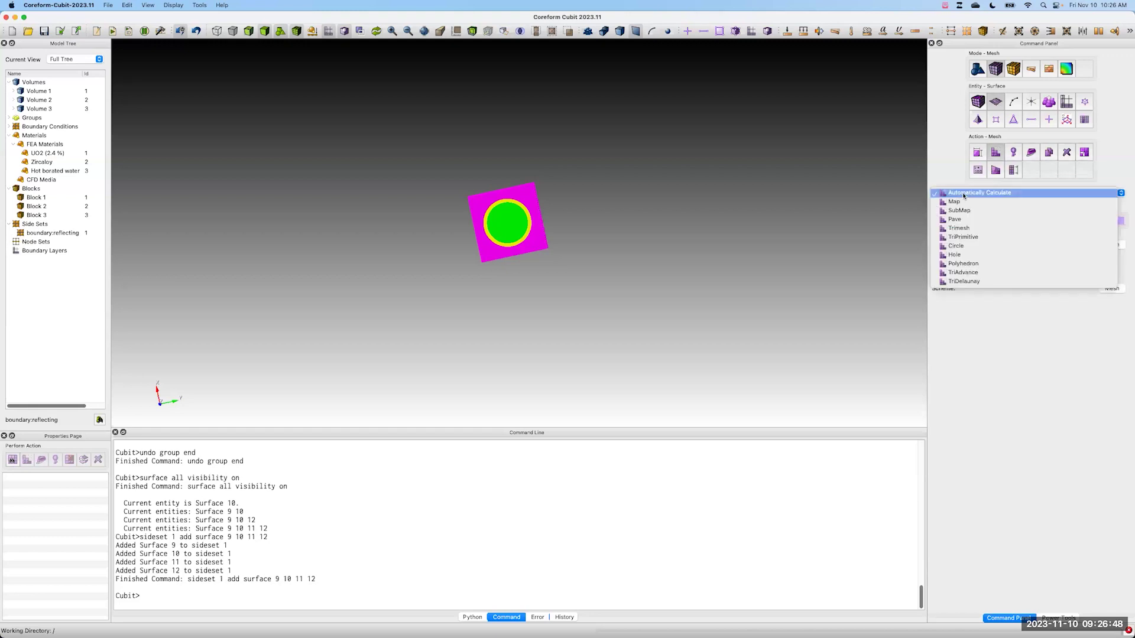
click(958, 229)
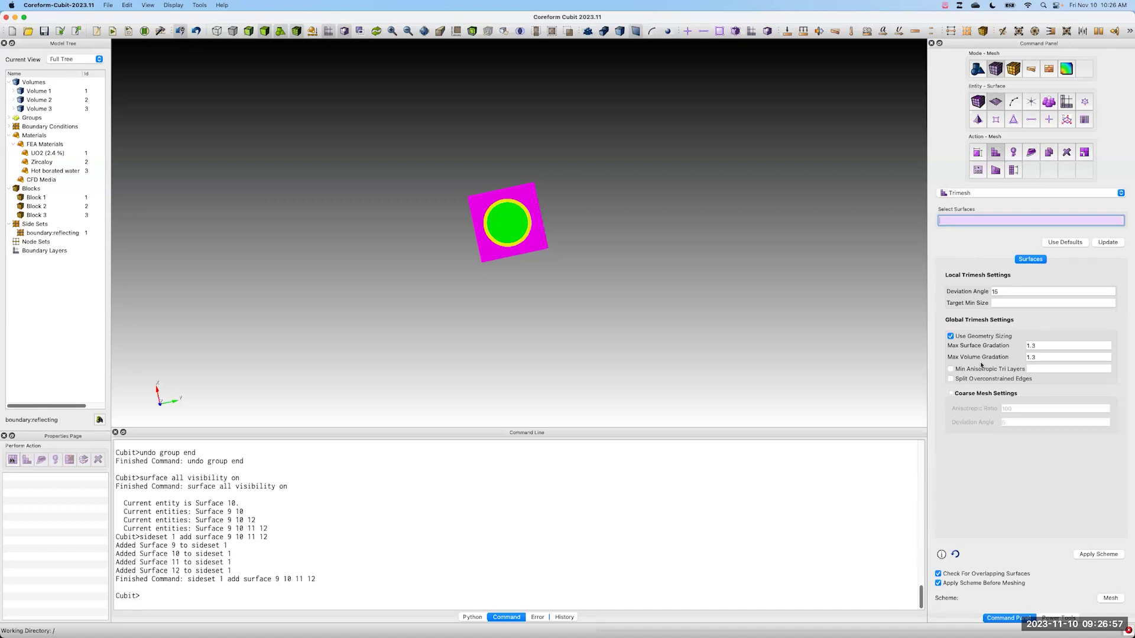
Step: Enable coarse mesh settings with anisotropic ratio 100 and deviation angle 5, and apply the Trimesh scheme to all surfaces
click(951, 393)
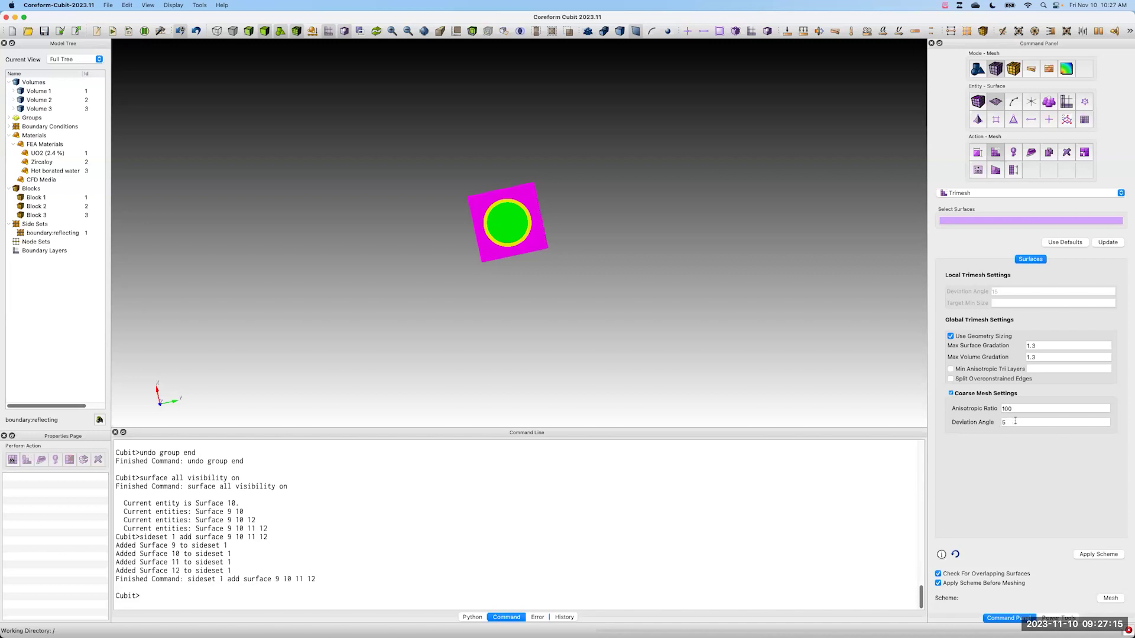
click(1015, 422)
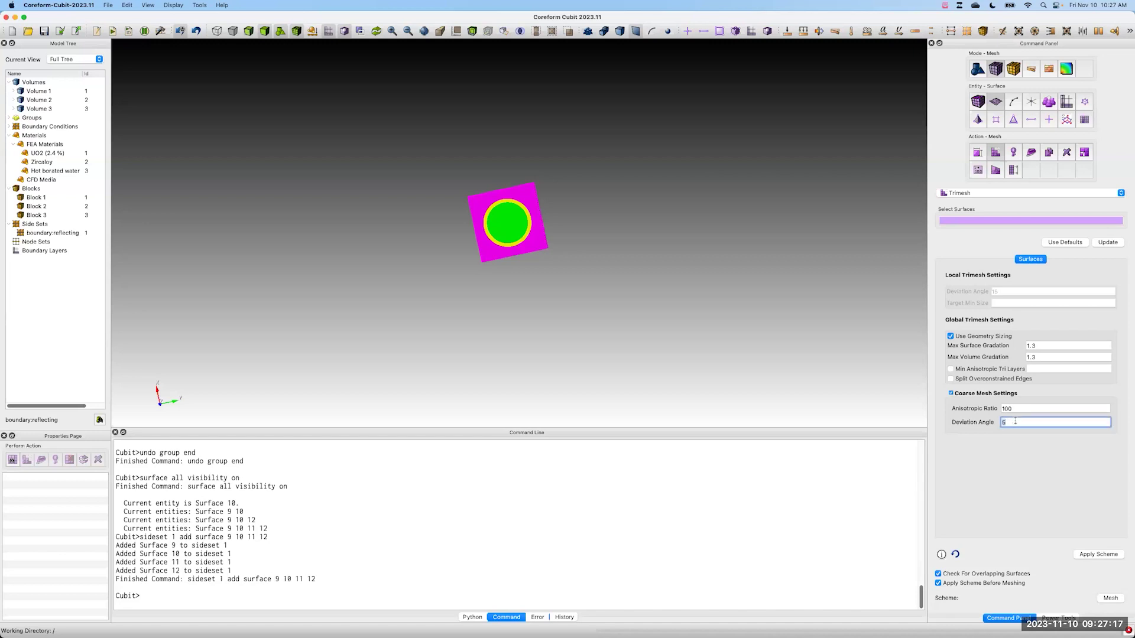
click(1017, 222)
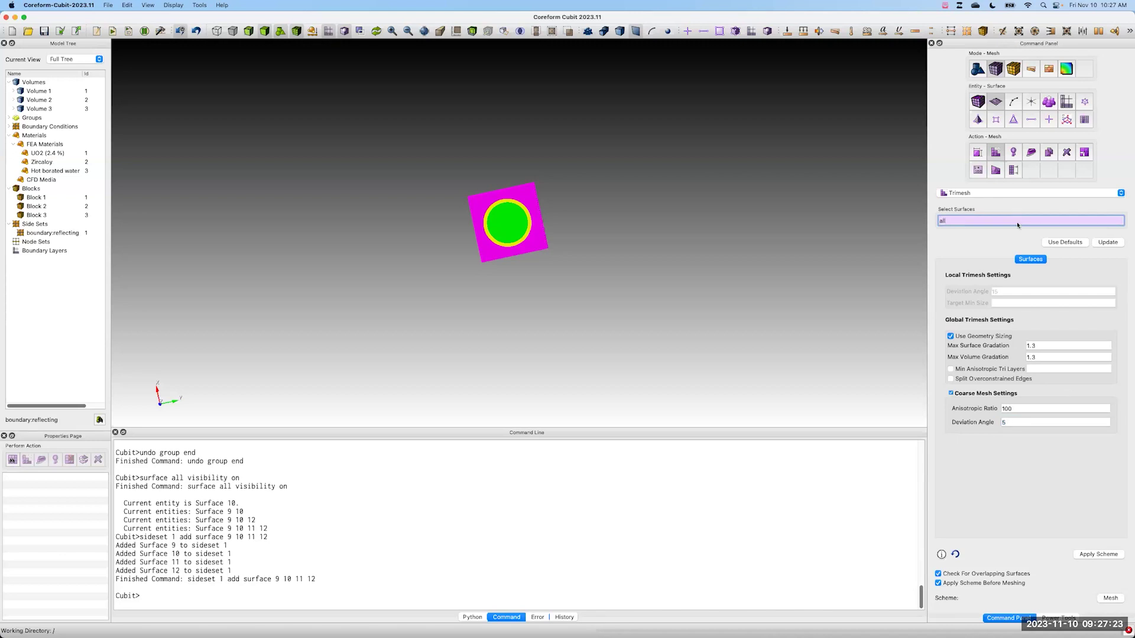
click(1068, 502)
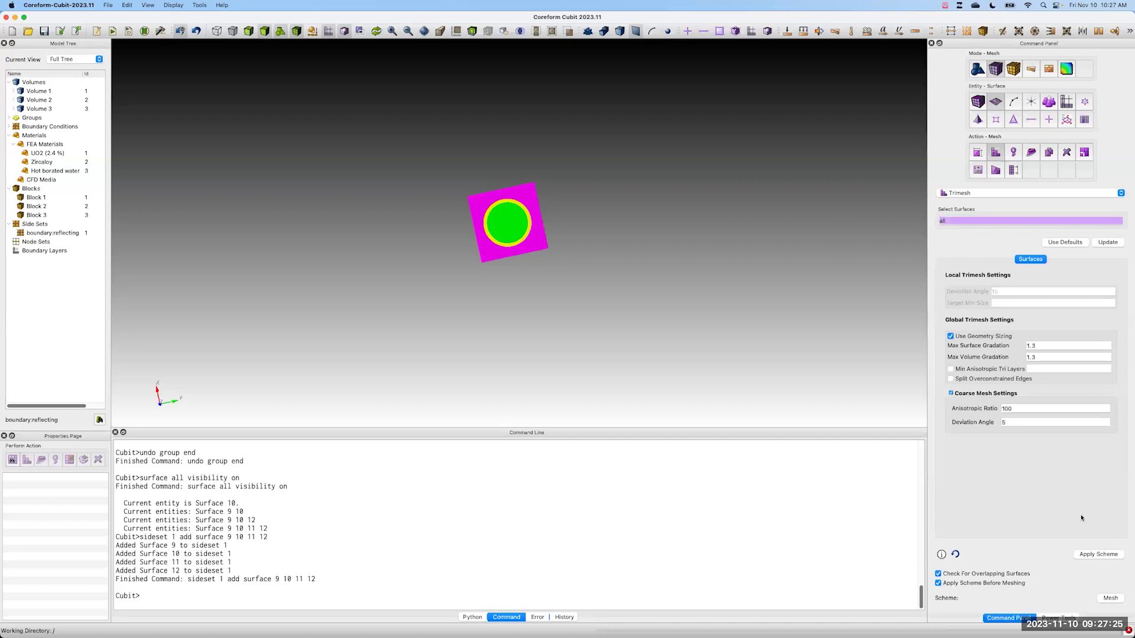
click(1099, 554)
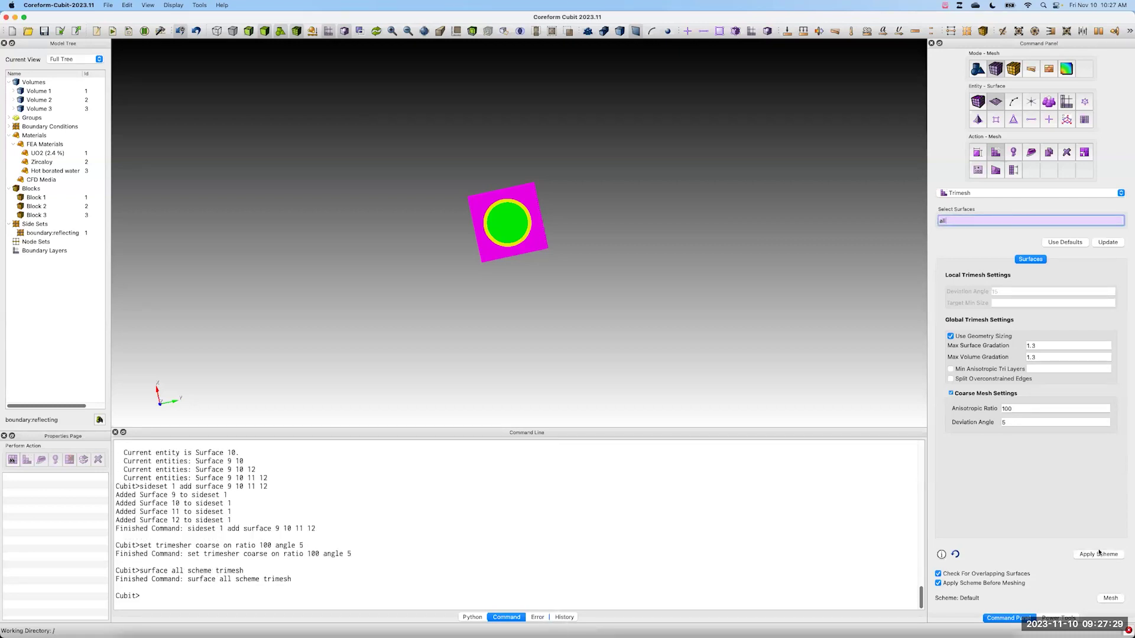
click(168, 596)
text(export)
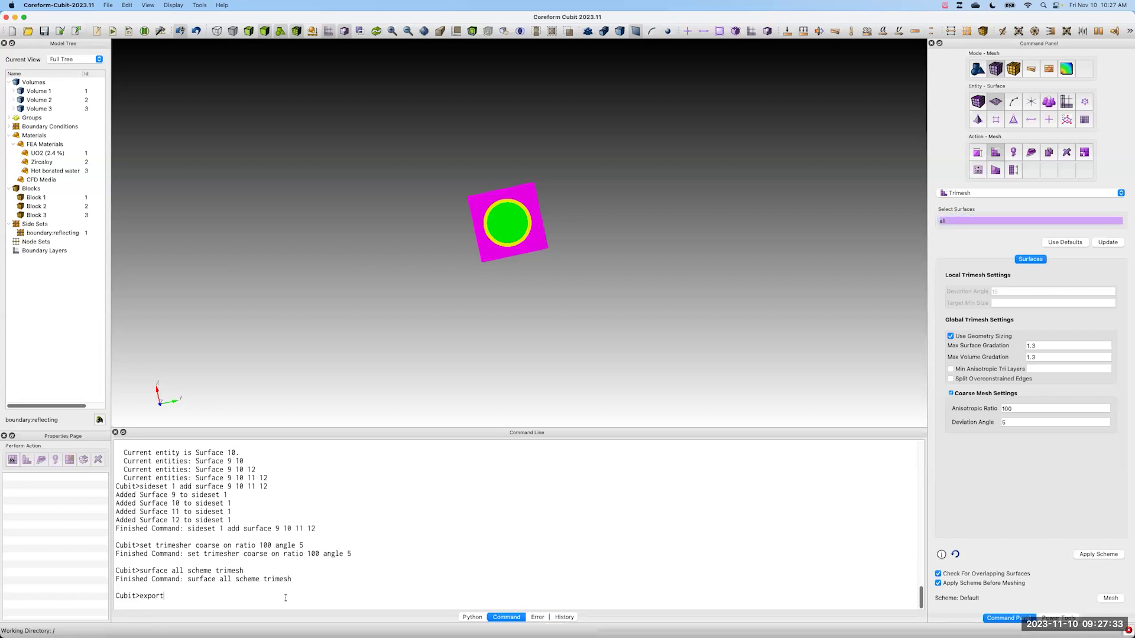
text( dagmc)
text("my_file.h5m" faceting_tolerance 1-0)
key(BackSpace)
key(BackSpace)
text(e-04)
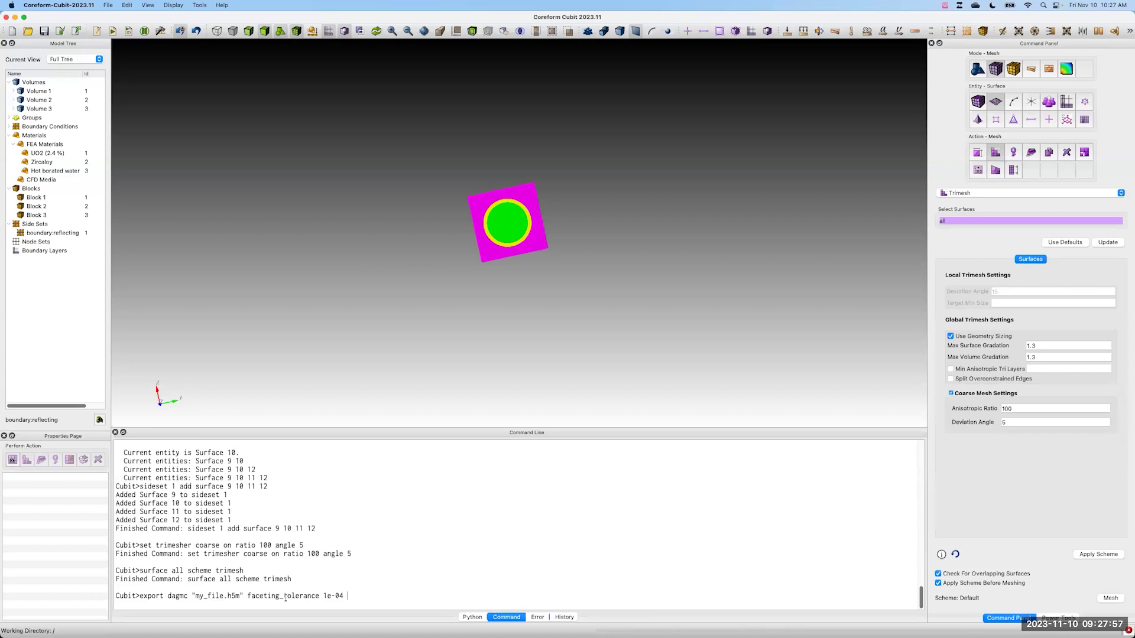
key(BackSpace)
key(BackSpace)
key(BackSpace)
key(BackSpace)
key(BackSpace)
key(BackSpace)
key(BackSpace)
key(BackSpace)
key(BackSpace)
key(BackSpace)
key(BackSpace)
key(BackSpace)
key(BackSpace)
key(BackSpace)
key(BackSpace)
key(BackSpace)
key(BackSpace)
key(BackSpace)
key(BackSpace)
key(BackSpace)
key(BackSpace)
key(BackSpace)
key(BackSpace)
key(BackSpace)
key(BackSpace)
key(BackSpace)
key(BackSpace)
key(BackSpace)
key(BackSpace)
key(BackSpace)
key(BackSpace)
key(BackSpace)
key(BackSpace)
key(BackSpace)
key(BackSpace)
key(BackSpace)
key(BackSpace)
key(BackSpace)
key(BackSpace)
key(BackSpace)
key(BackSpace)
key(BackSpace)
key(BackSpace)
key(BackSpace)
key(BackSpace)
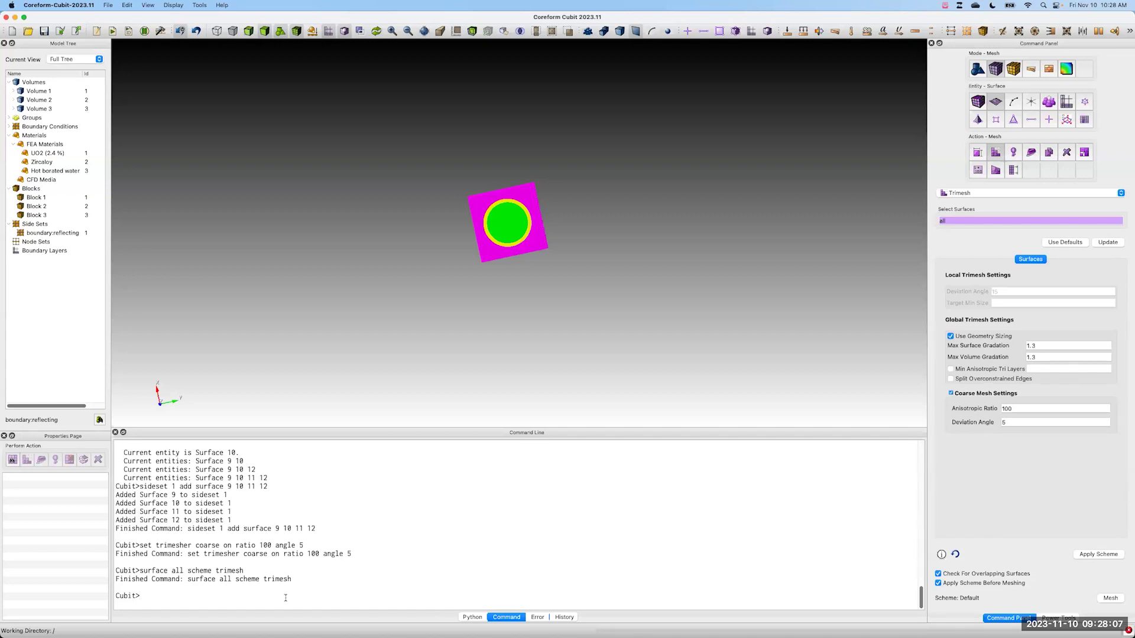
Step: Mesh all surfaces of the pin cell with the coarse Trimesh scheme and inspect the triangles on its end
drag(547, 385, 518, 365)
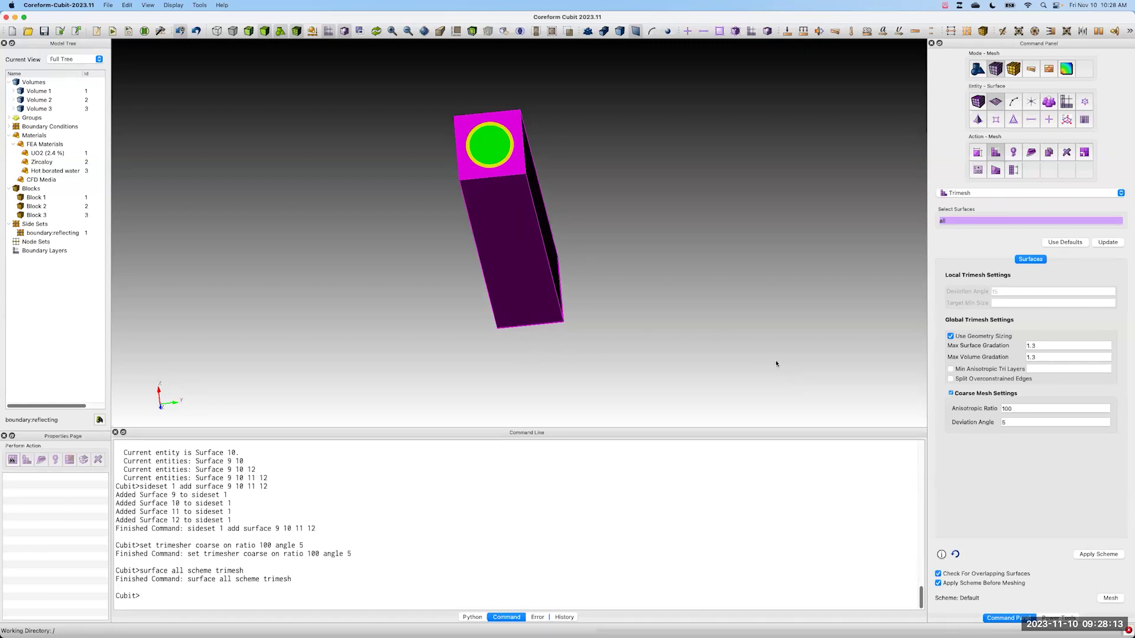
click(1111, 598)
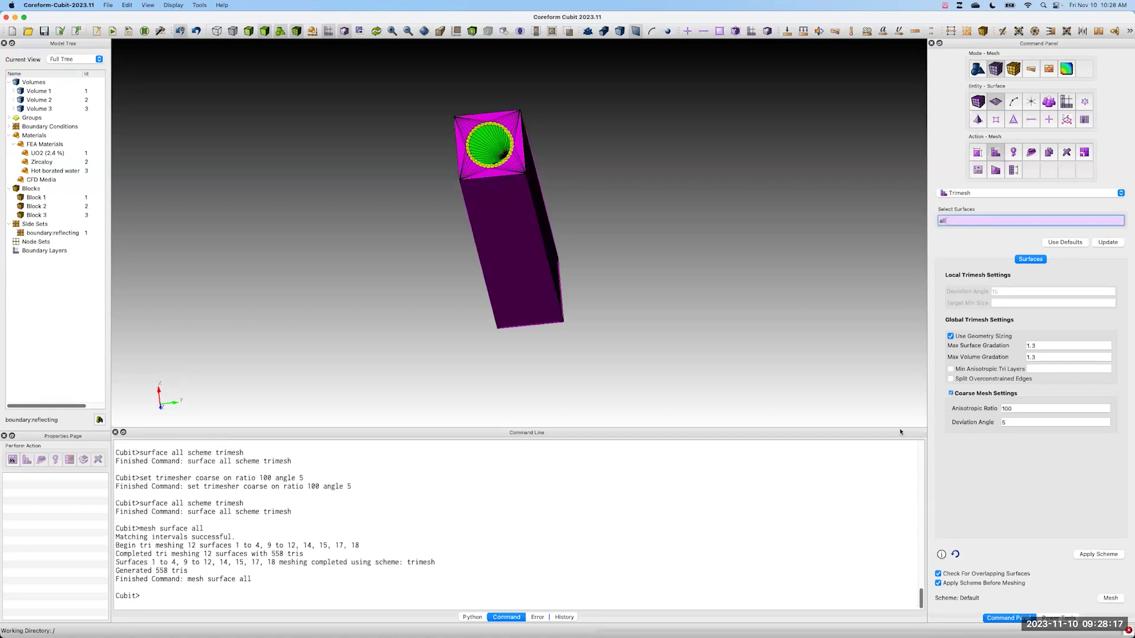
middle_drag(572, 157, 532, 159)
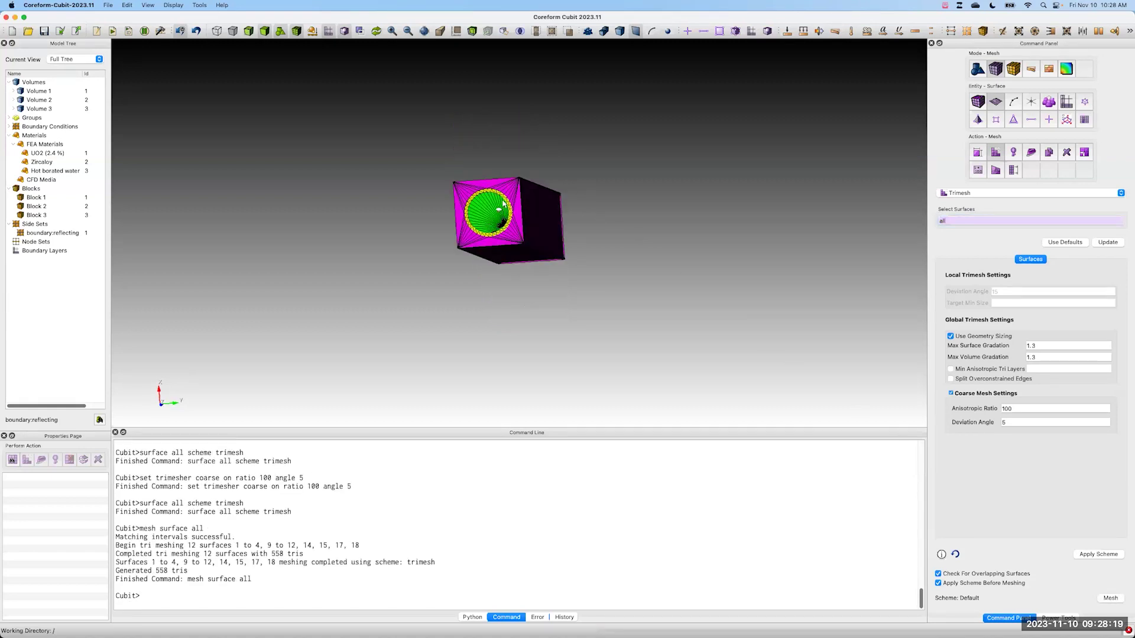
scroll(499, 221, up, 5)
scroll(497, 237, down, 5)
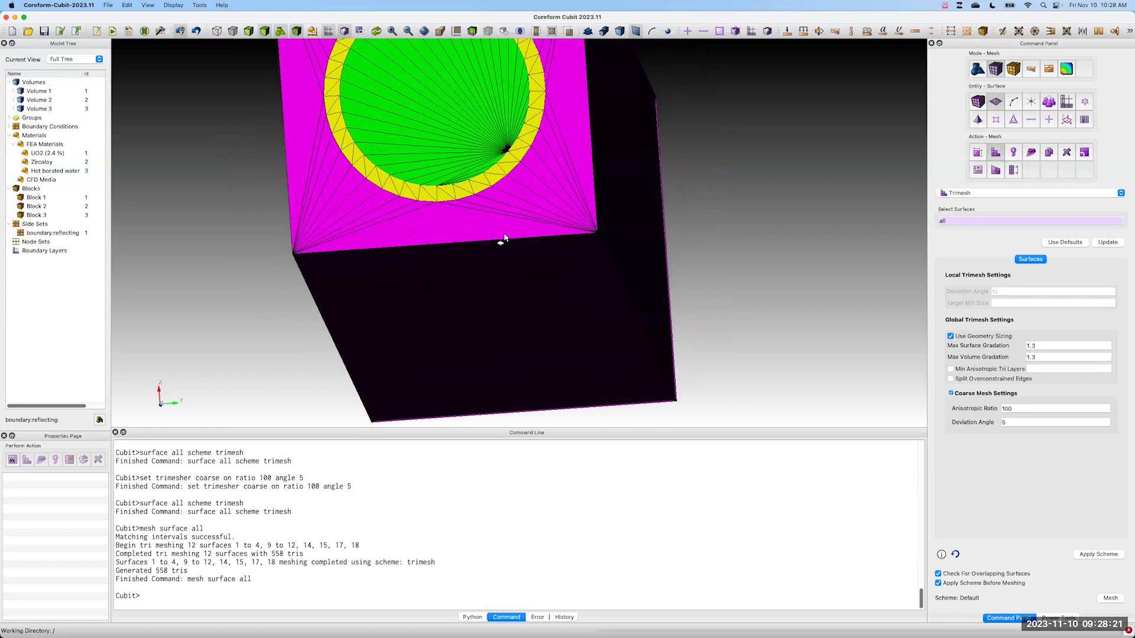
middle_drag(674, 223, 664, 258)
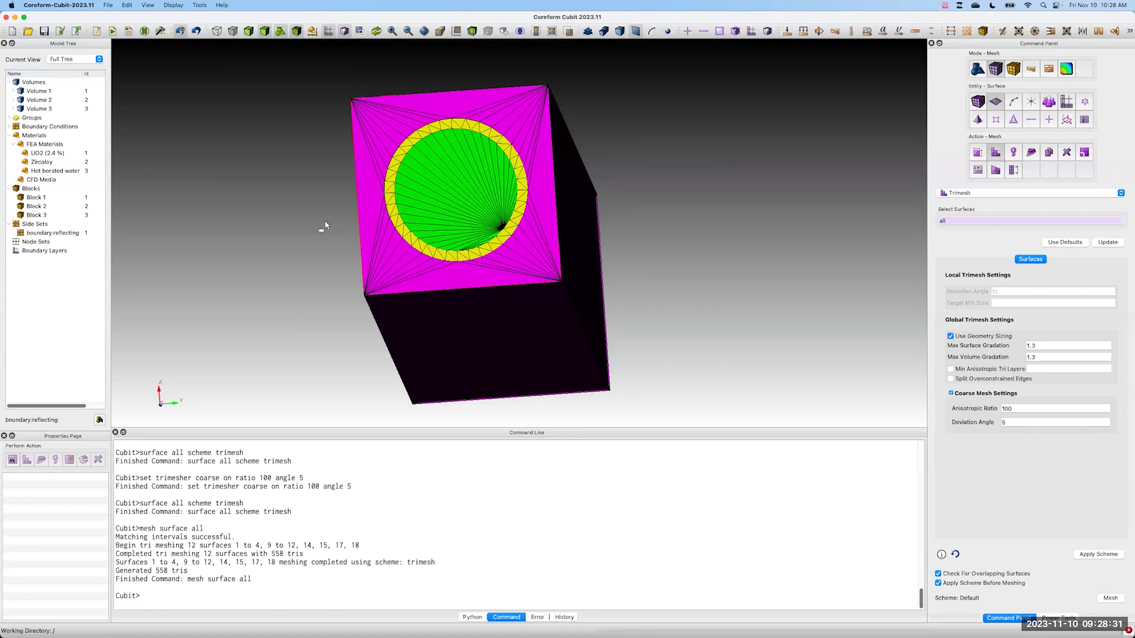
Step: Select surface 2, the fuel's circular end face, and remesh it with a coarse deviation angle of 2
click(436, 205)
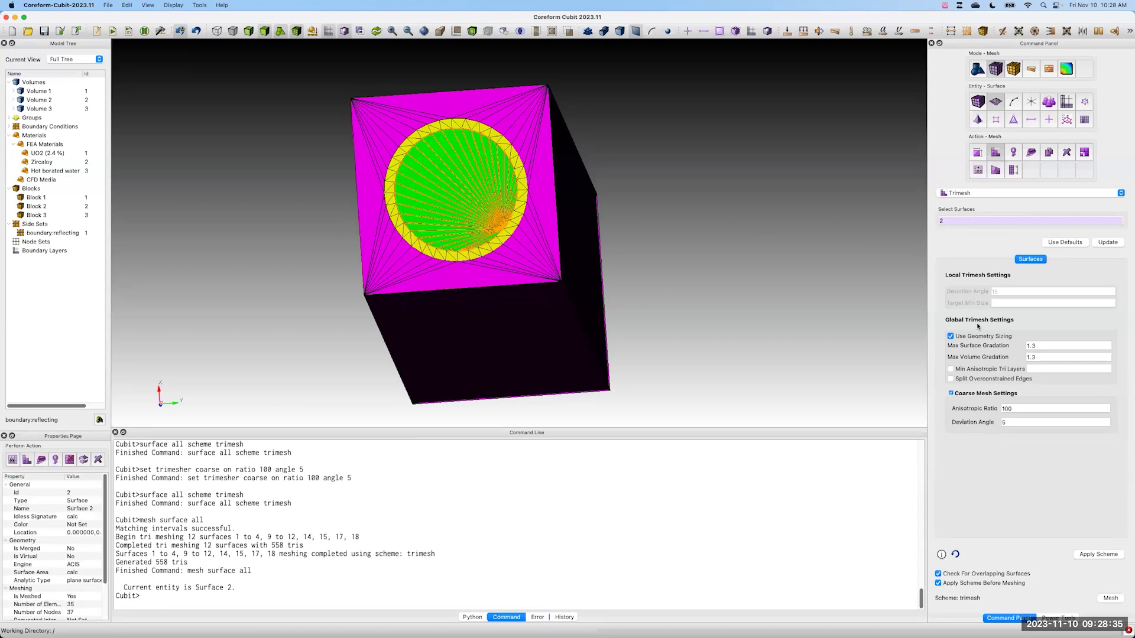
click(1021, 422)
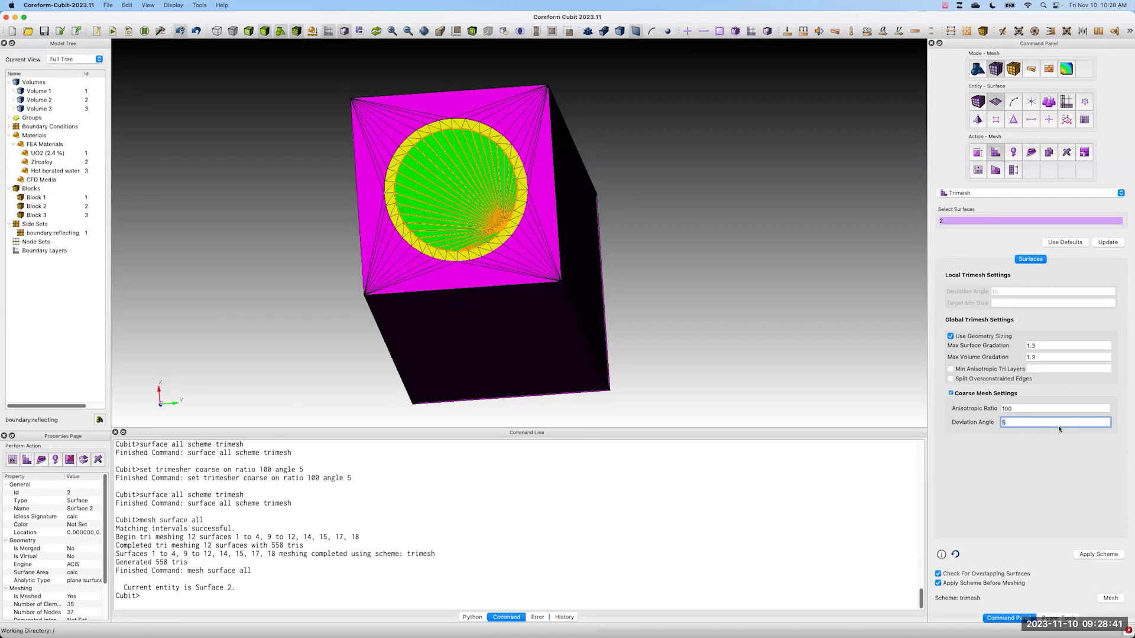
click(1098, 555)
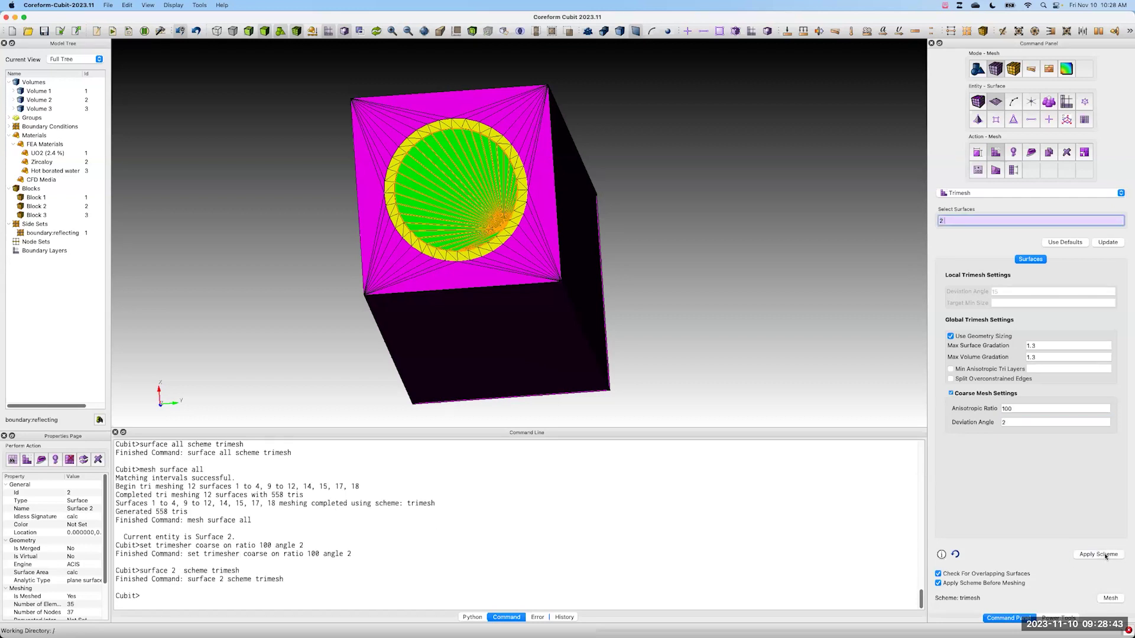
click(1111, 599)
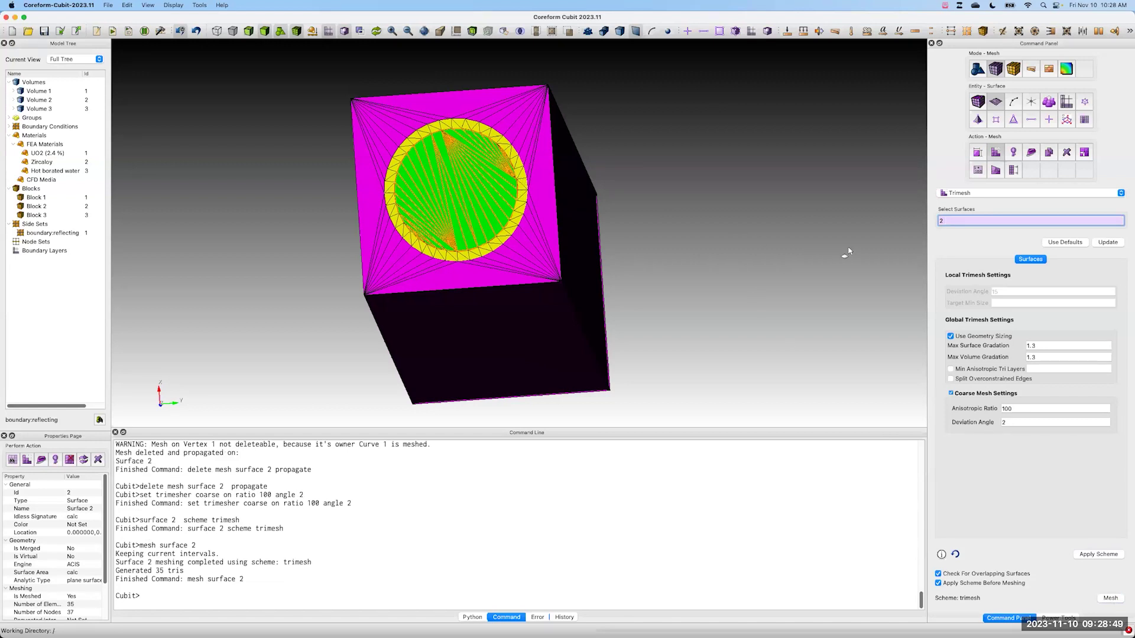
Step: Turn off the coarse mesh settings, reapply the Trimesh scheme to surface 2, and remesh it
click(971, 397)
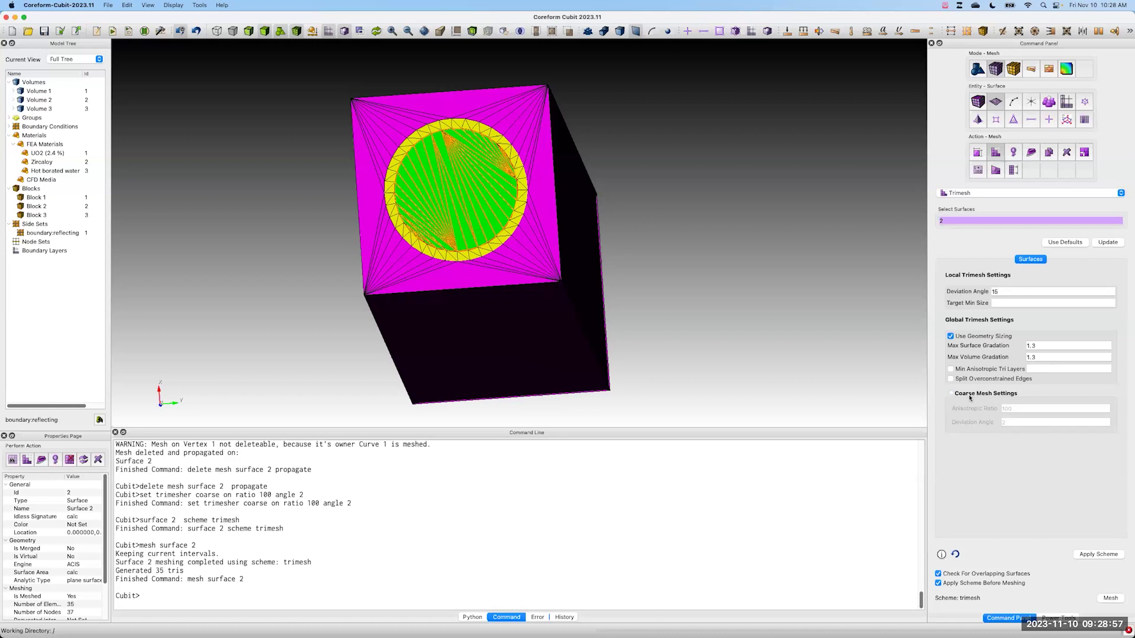
click(1107, 554)
click(1109, 599)
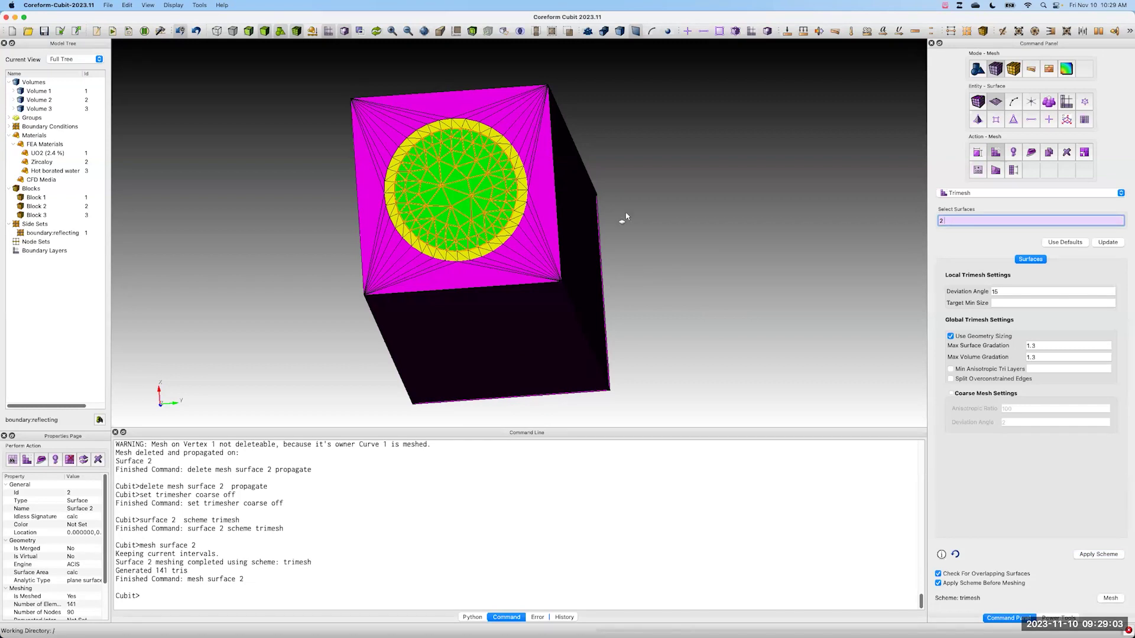
click(642, 239)
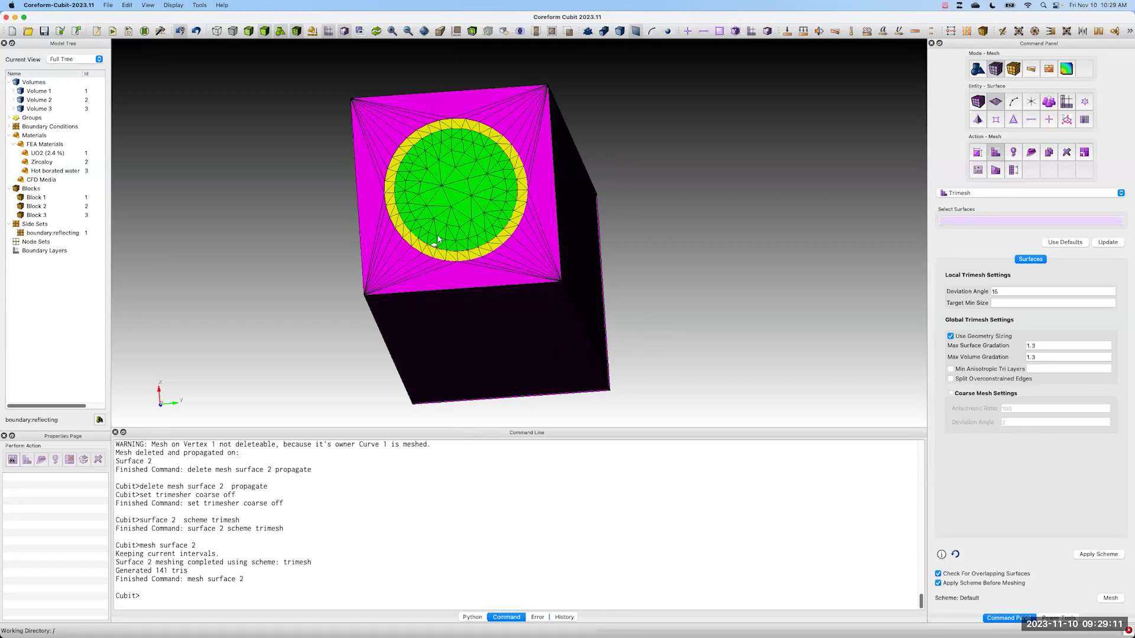
drag(631, 283, 628, 279)
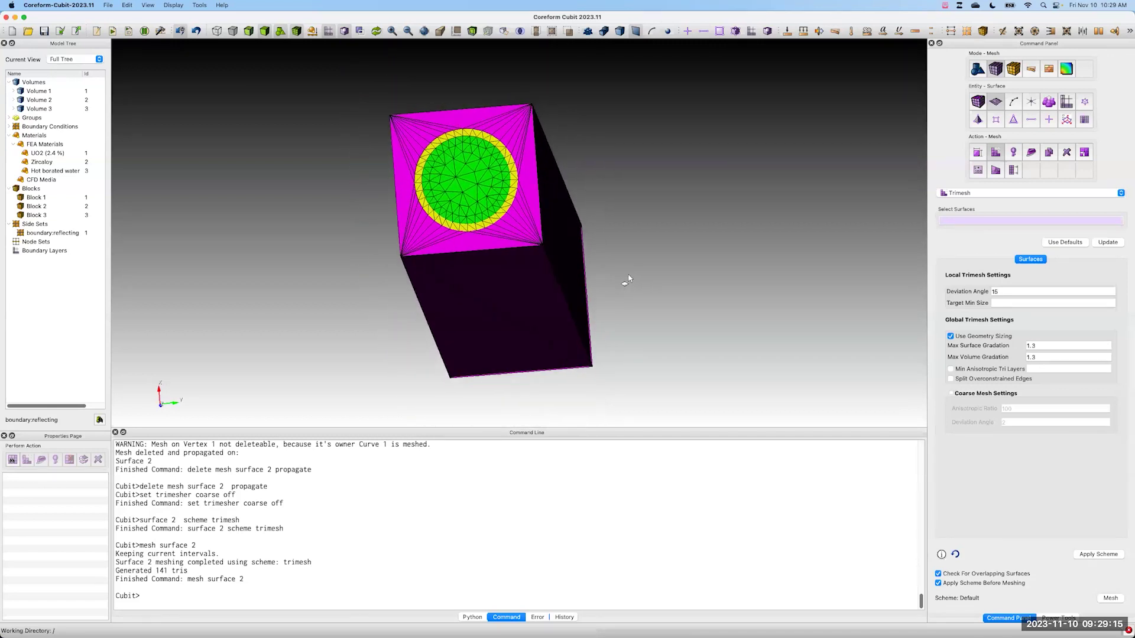
drag(329, 193, 324, 195)
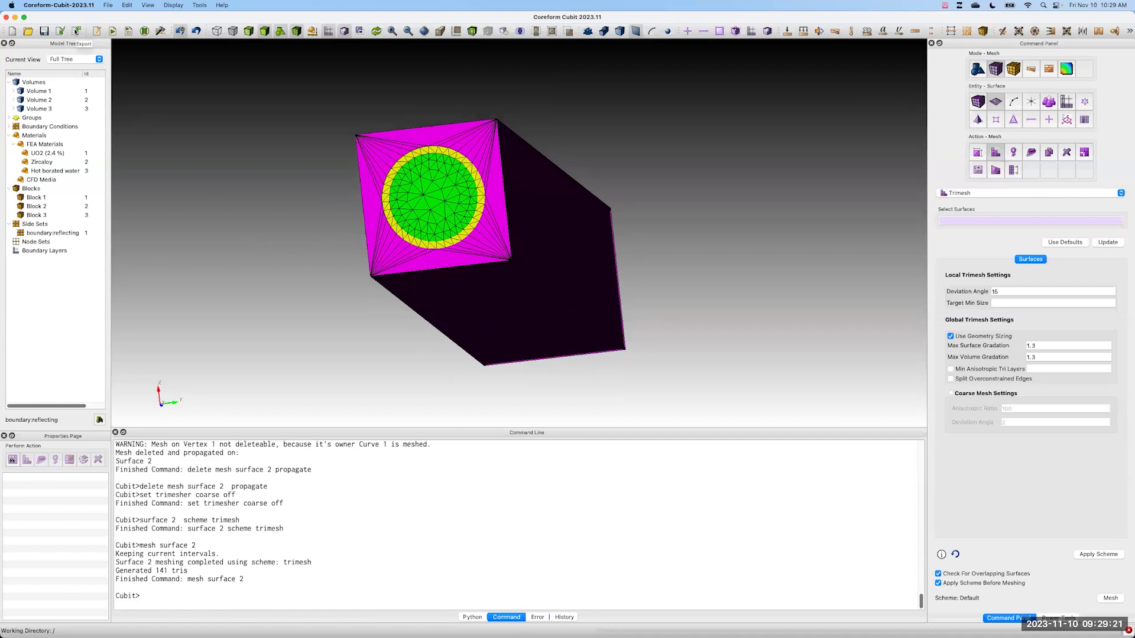
drag(325, 213, 359, 216)
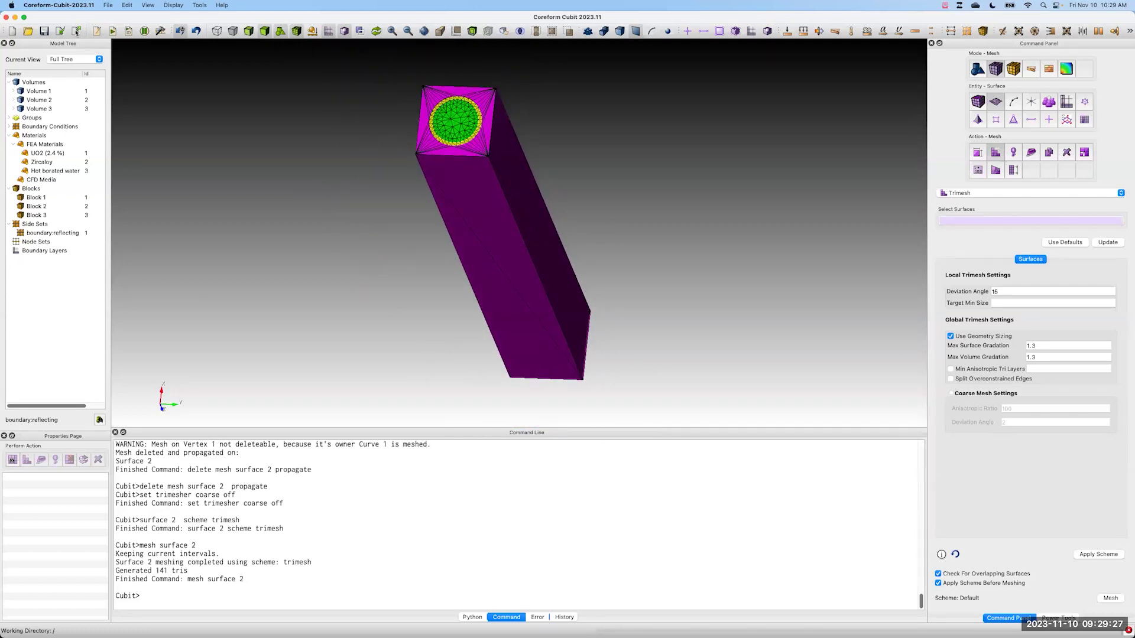
Step: Export the meshed model as the DAGMC file pincell.h5m into the coreform/dagmc-webinar/pincell folder
click(109, 6)
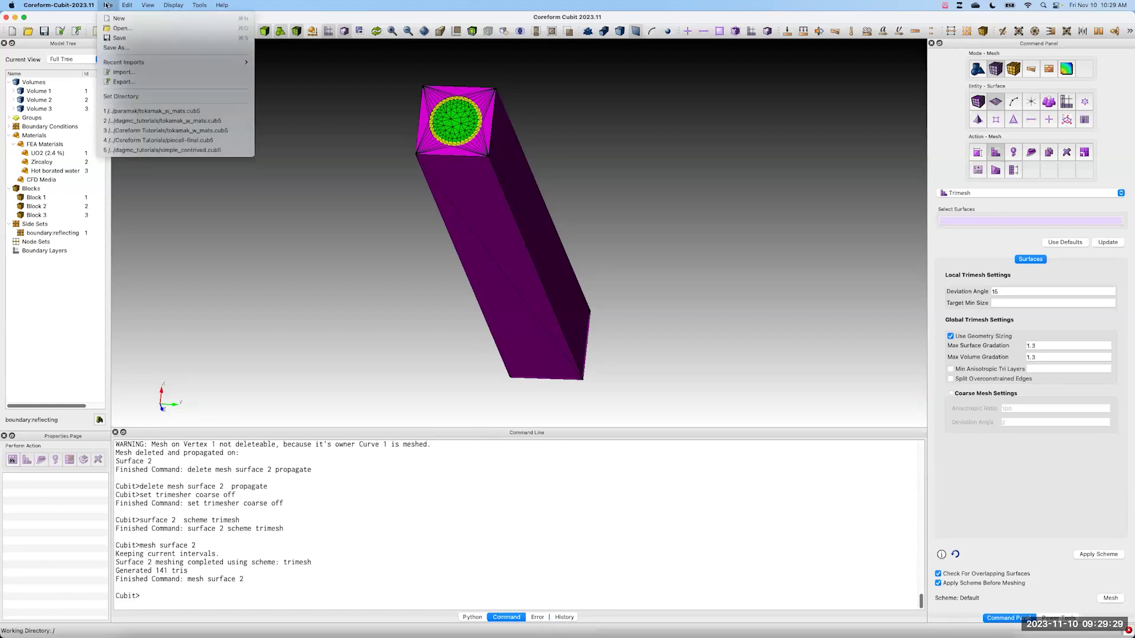
click(76, 32)
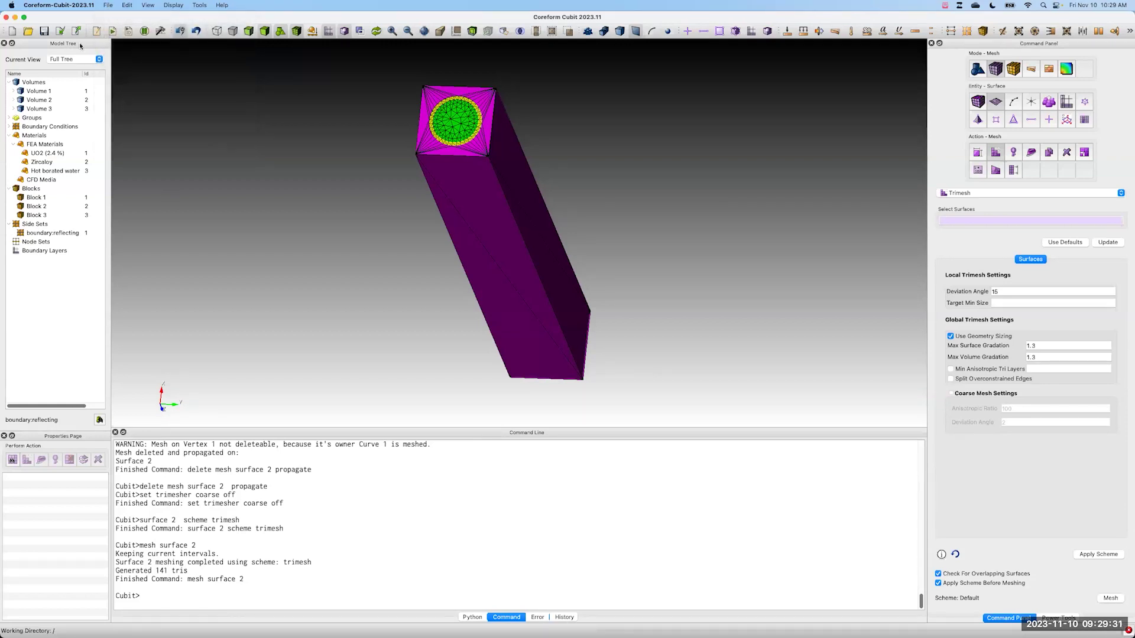
click(77, 32)
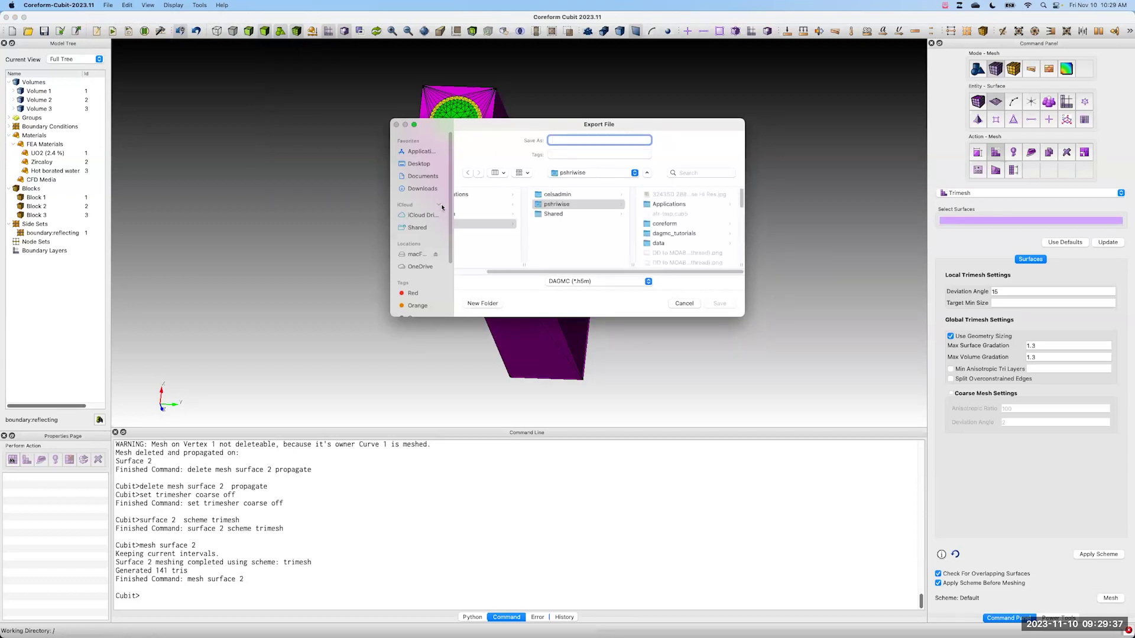
click(678, 226)
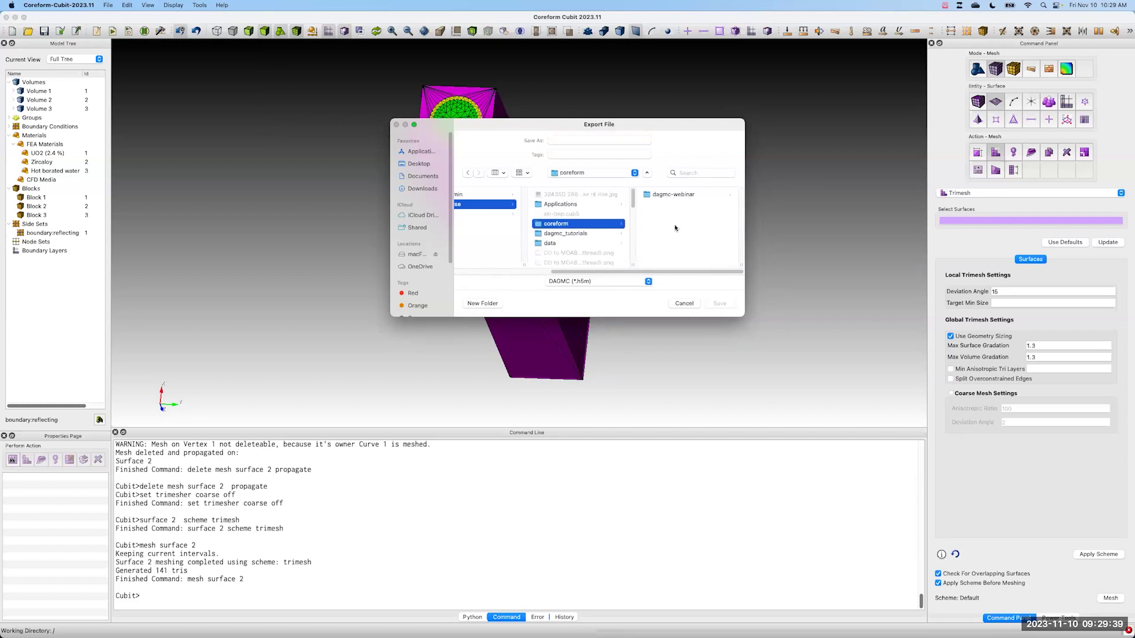
click(679, 195)
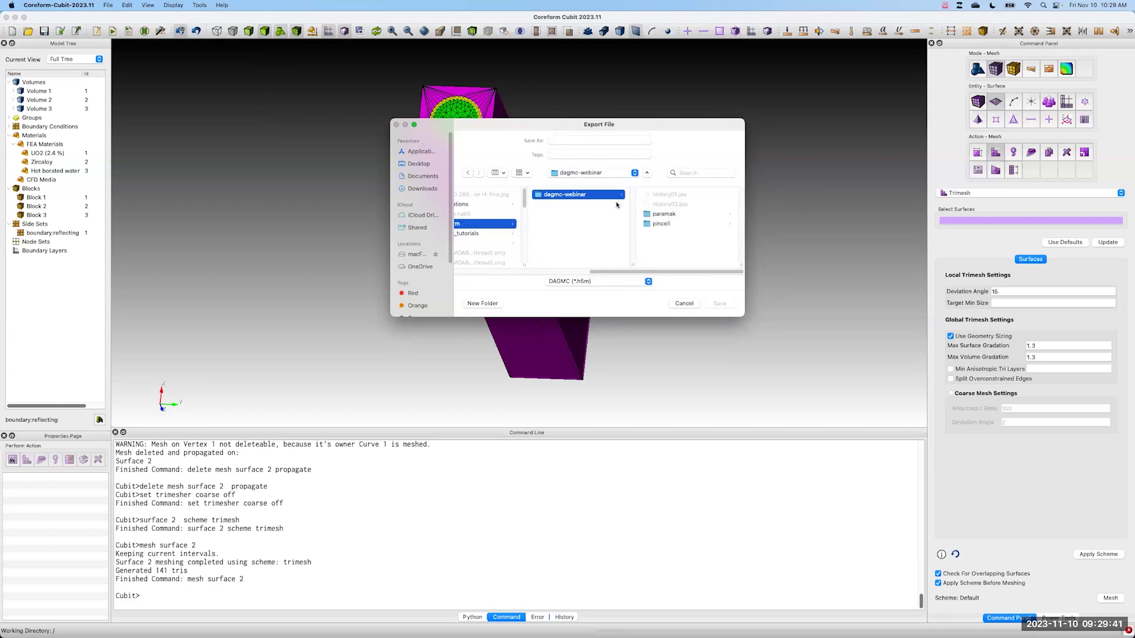
click(668, 227)
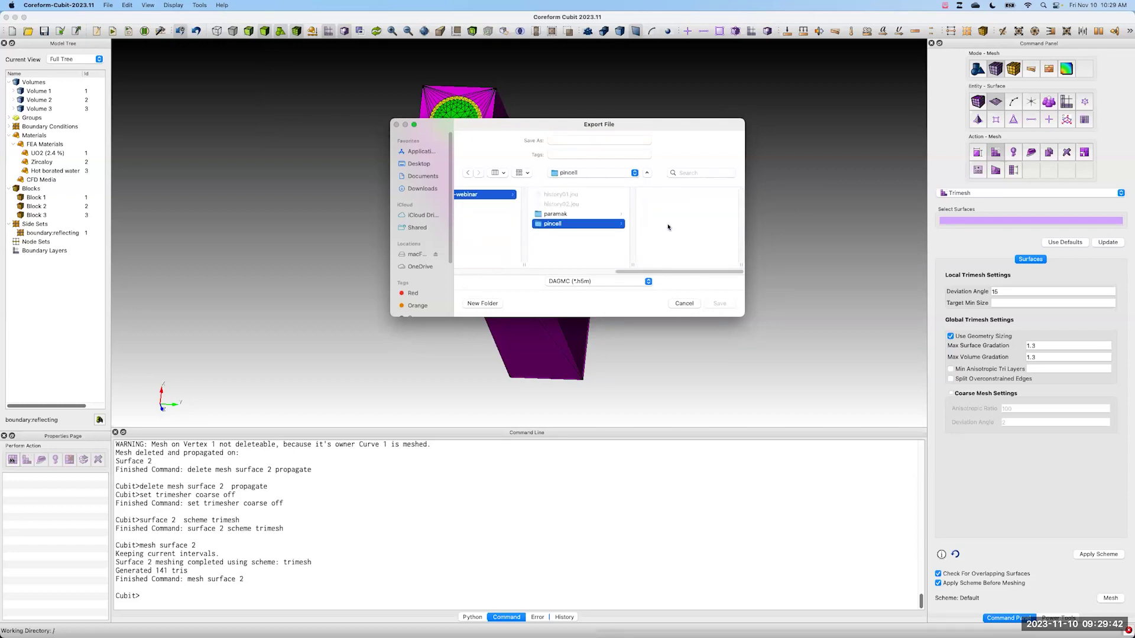
click(609, 225)
click(581, 142)
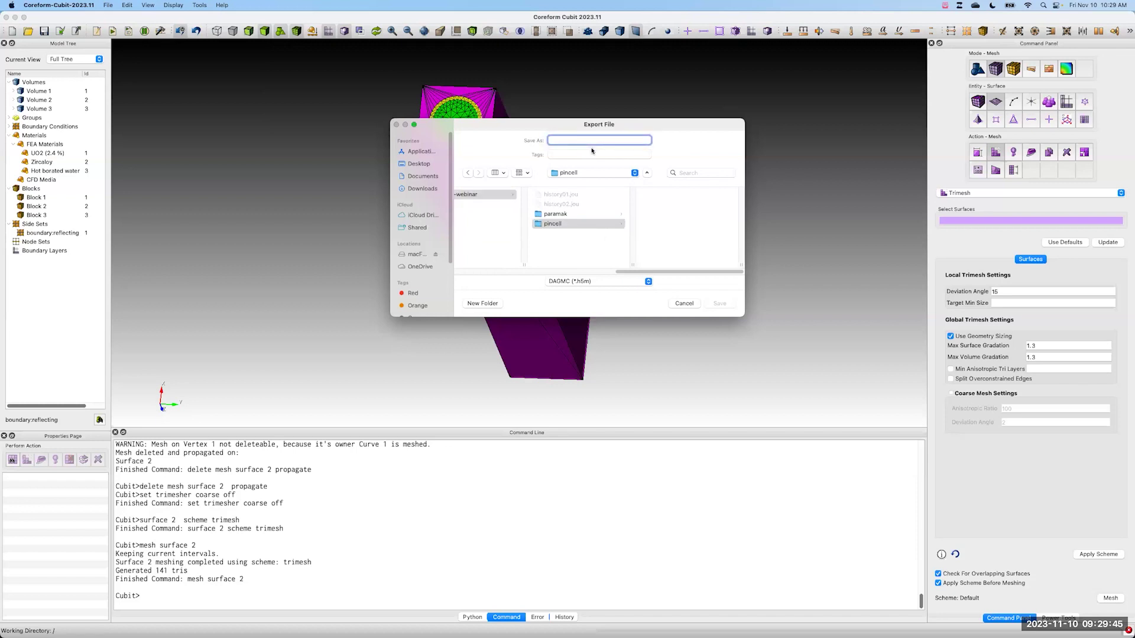
text(pincell.h5m)
click(718, 304)
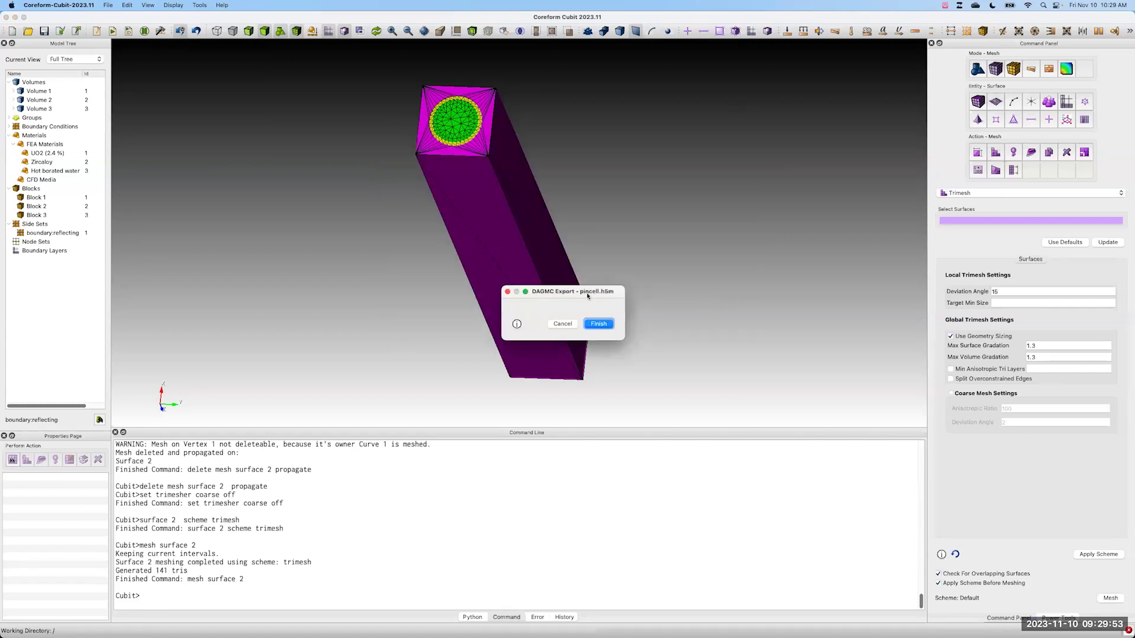
drag(587, 296, 497, 183)
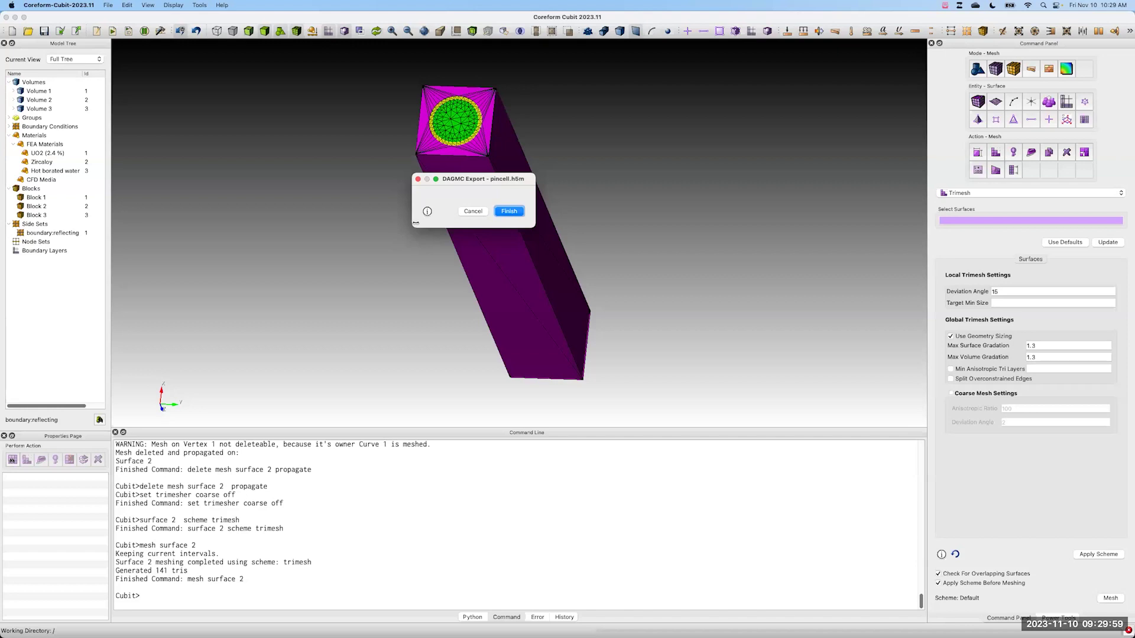
click(509, 213)
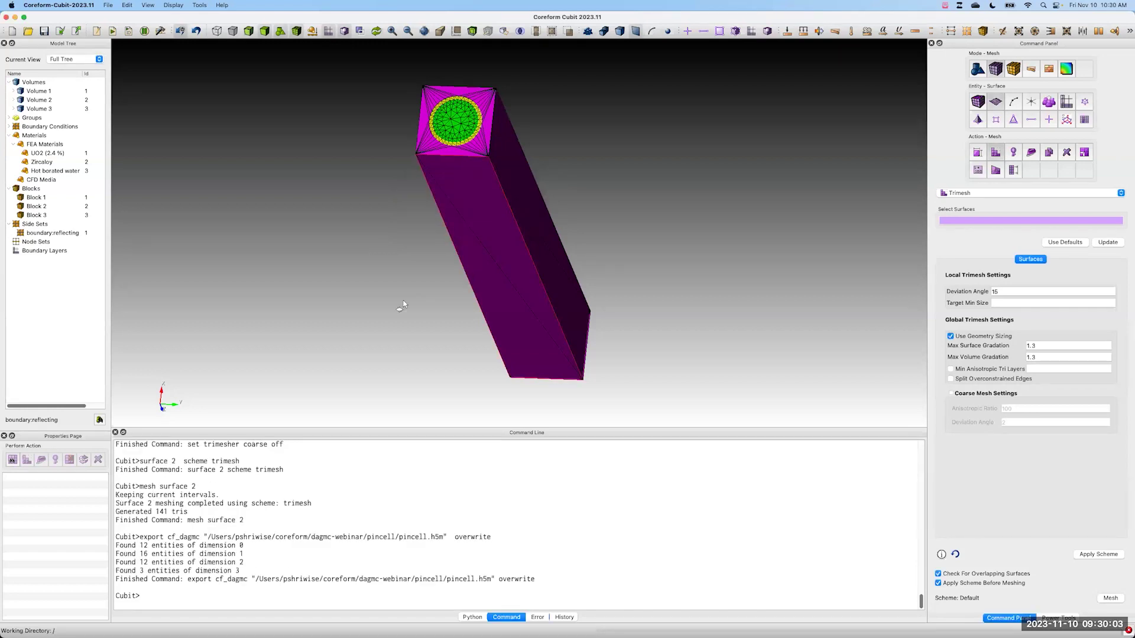
Step: Review the DAGMC export's entity report in the command output
scroll(385, 272, down, 3)
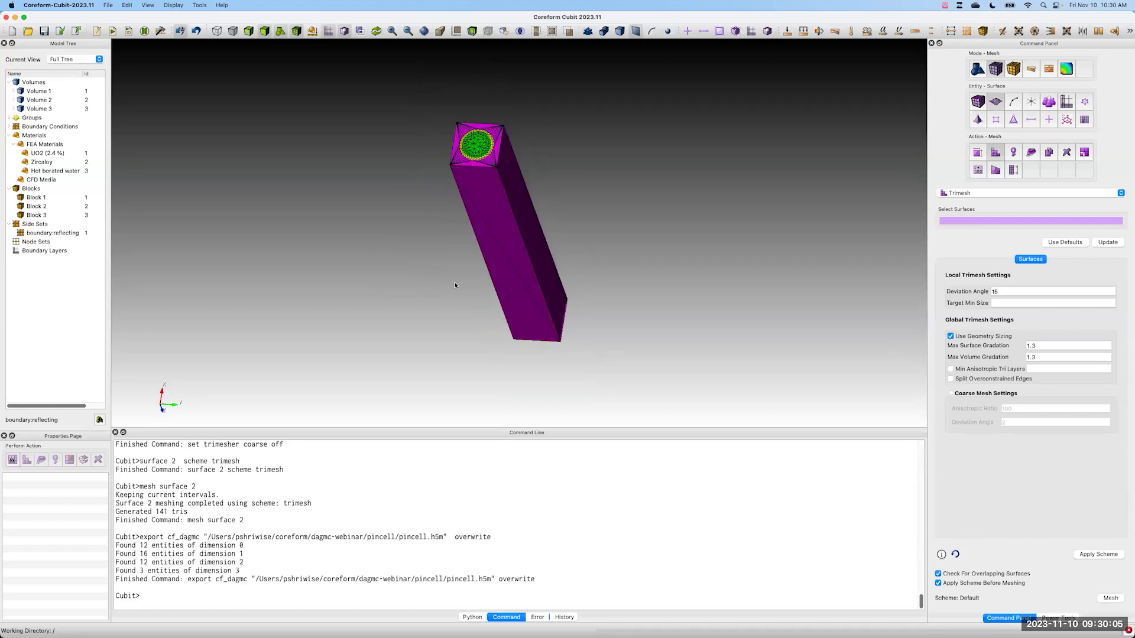
middle_drag(445, 288, 436, 292)
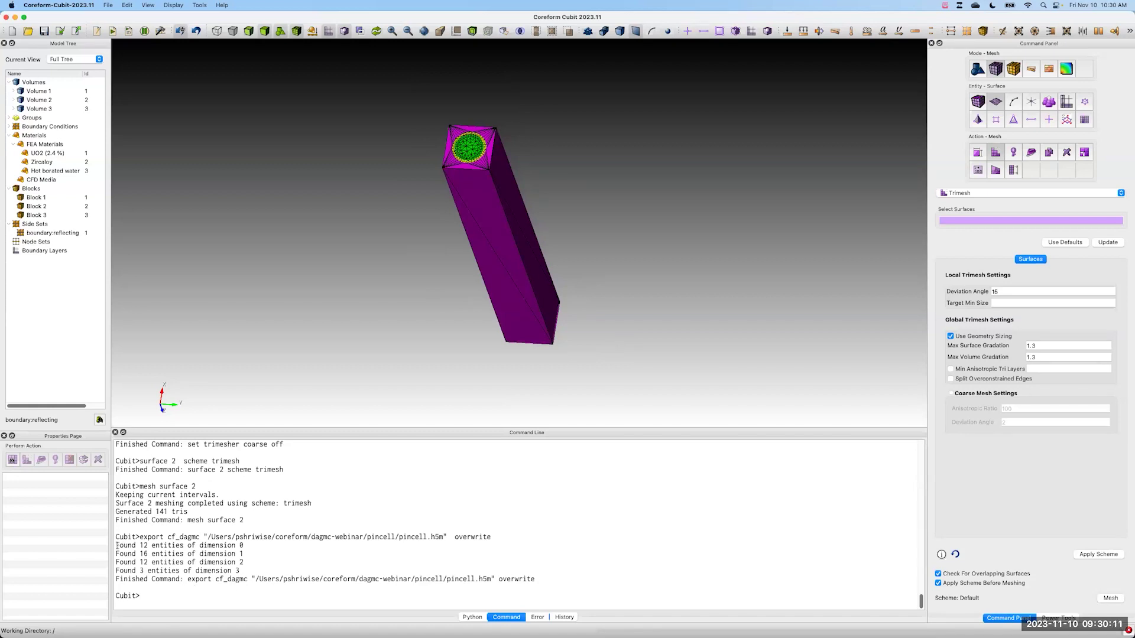
drag(124, 546, 540, 587)
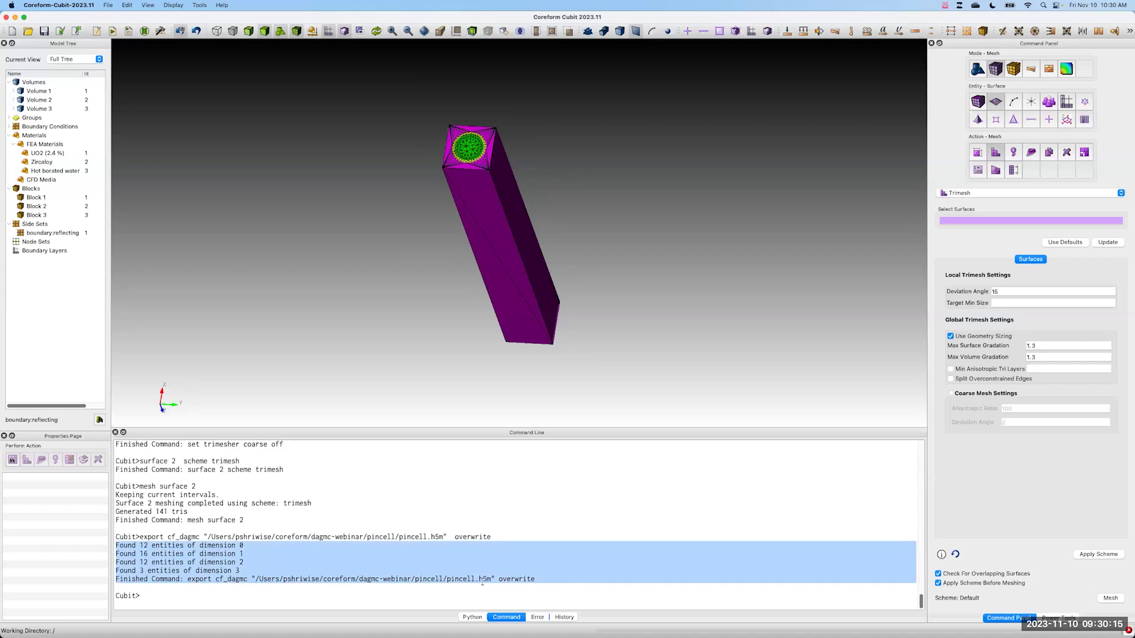
click(410, 588)
Step: Switch to the Terminal's IPython session, list the working directory, and change into the pincell folder
key(super+Tab)
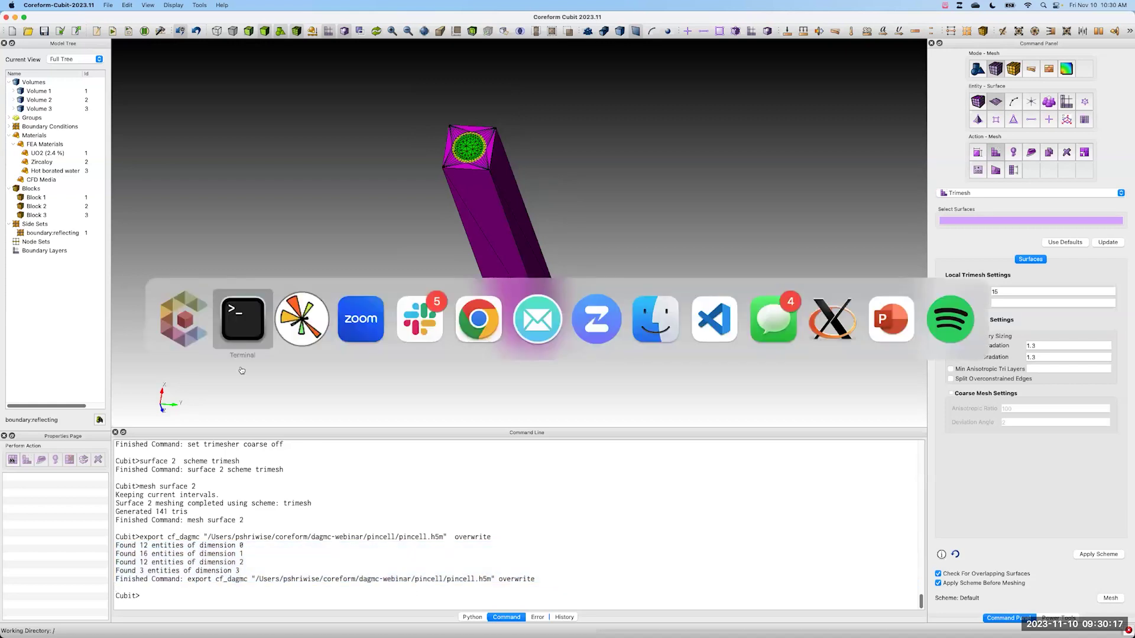
click(233, 325)
text(ls)
key(Return)
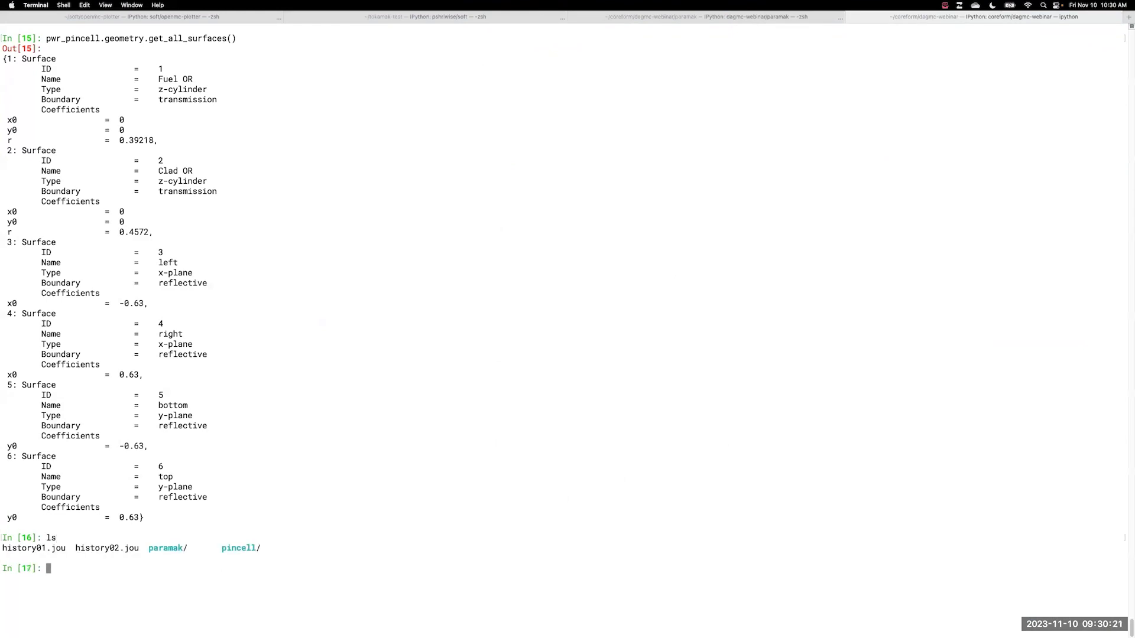
text(cd pincell/)
key(Return)
Step: Clear the screen and list the files in the pincell folder
text(ls)
key(BackSpace)
key(BackSpace)
text(clear)
key(Return)
text(ls)
key(Return)
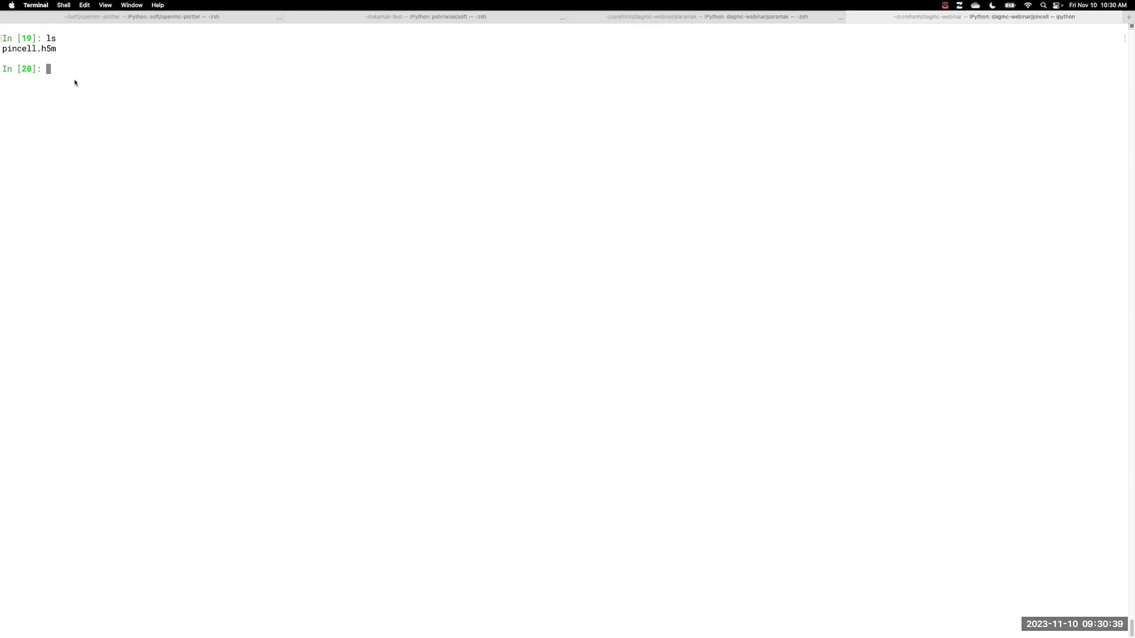
Step: Exit IPython and enter the ~/opt/bin/check_watertight command at the shell prompt
text(exit)
key(Return)
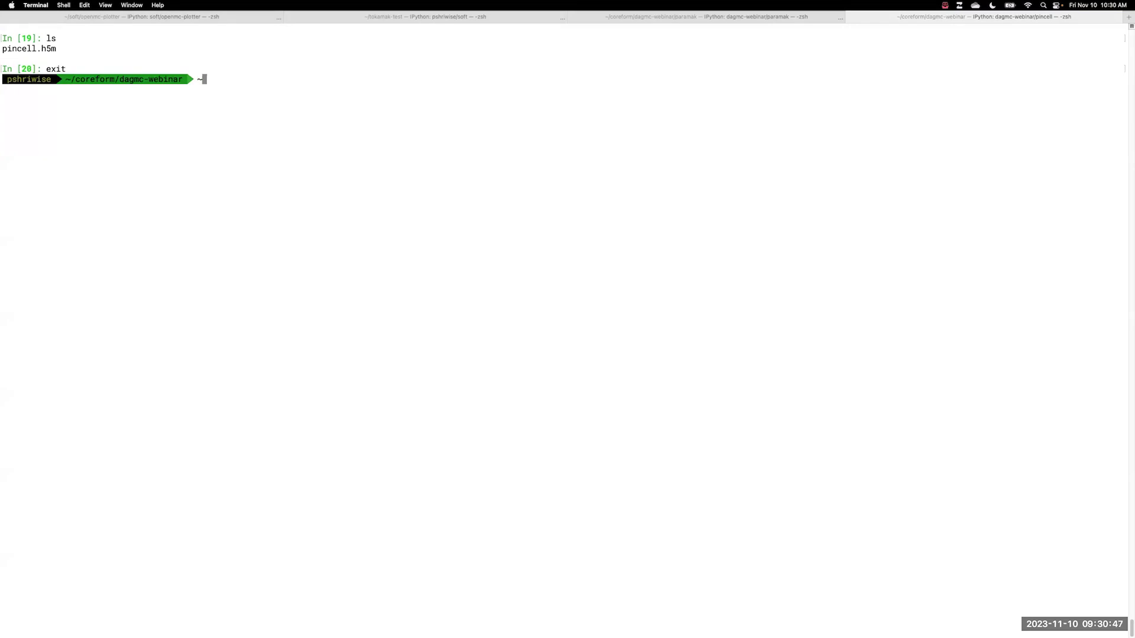
text(/)
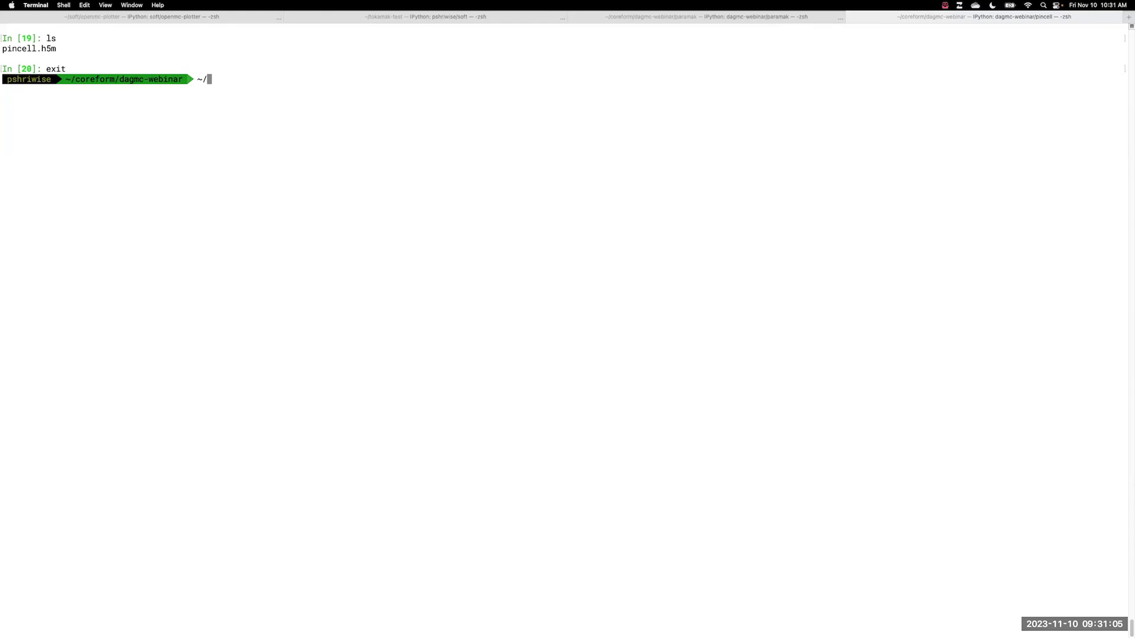
text(opt/)
text(bin/che)
key(Tab)
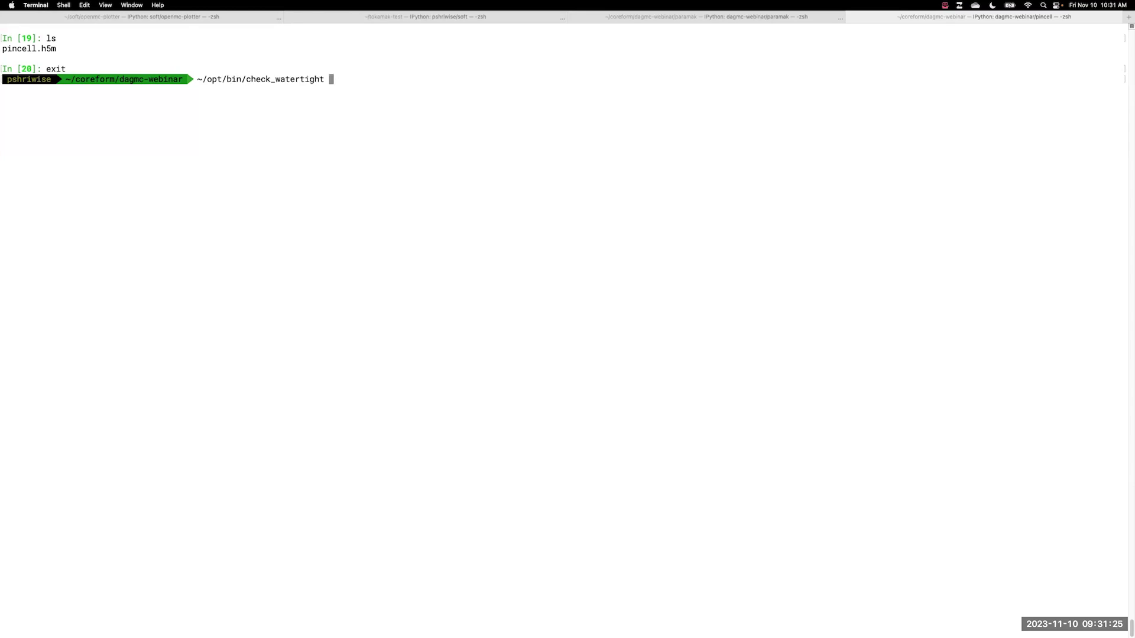
Step: Run the watertightness check on pincell/pincell.h5m and review its unmatched edges and unsealed surfaces and volumes
text(pin)
key(Tab)
key(BackSpace)
key(BackSpace)
key(BackSpace)
key(BackSpace)
key(BackSpace)
key(BackSpace)
key(Tab)
text(pin)
key(Tab)
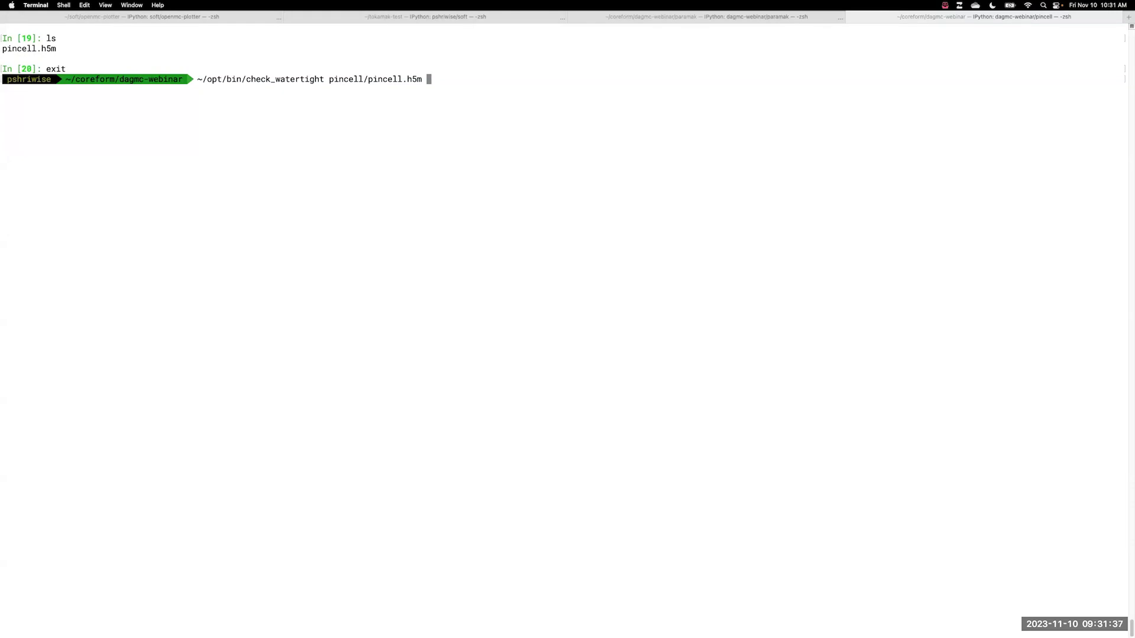
key(BackSpace)
key(Return)
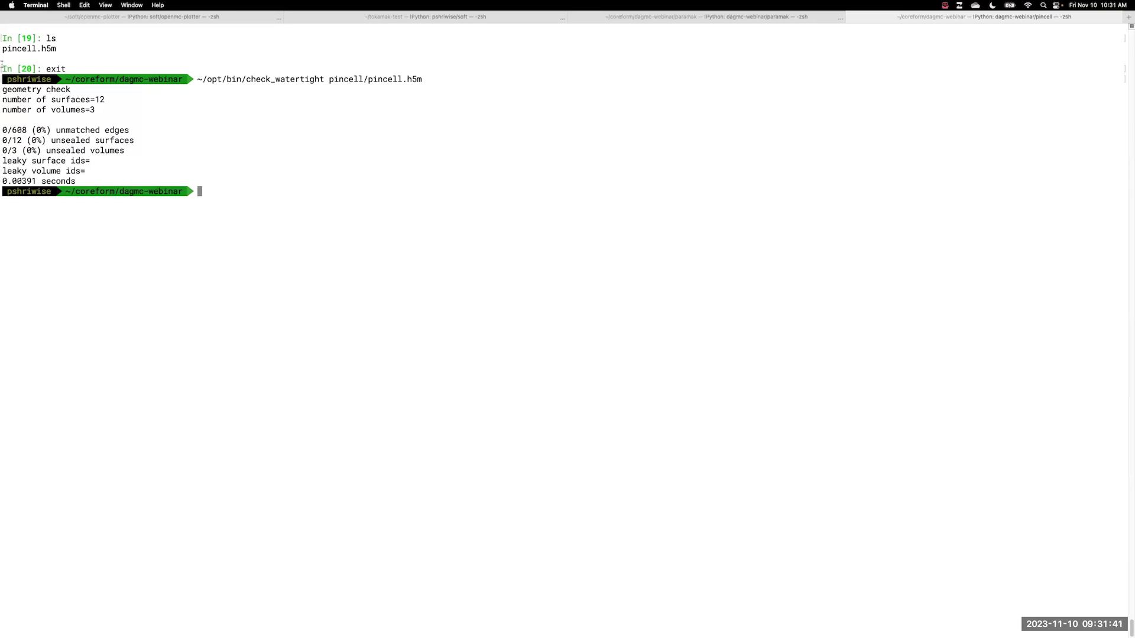
drag(129, 131, 42, 152)
click(105, 154)
Step: Clear the terminal, start a new ipython session, and import openmc
text(clear)
key(Return)
text(ipython)
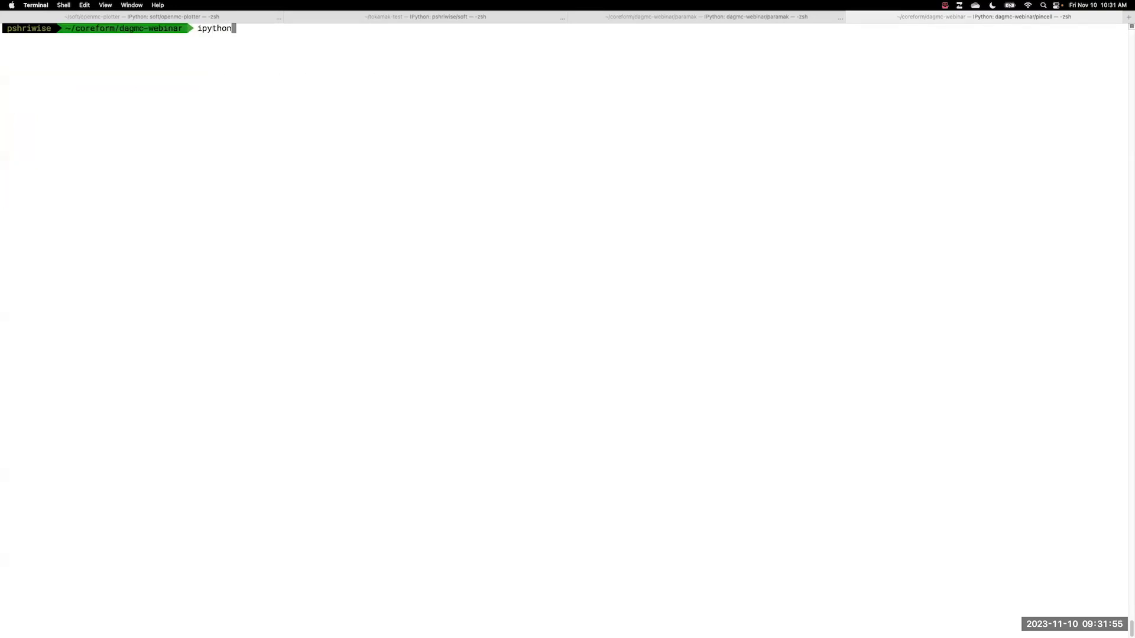
key(Return)
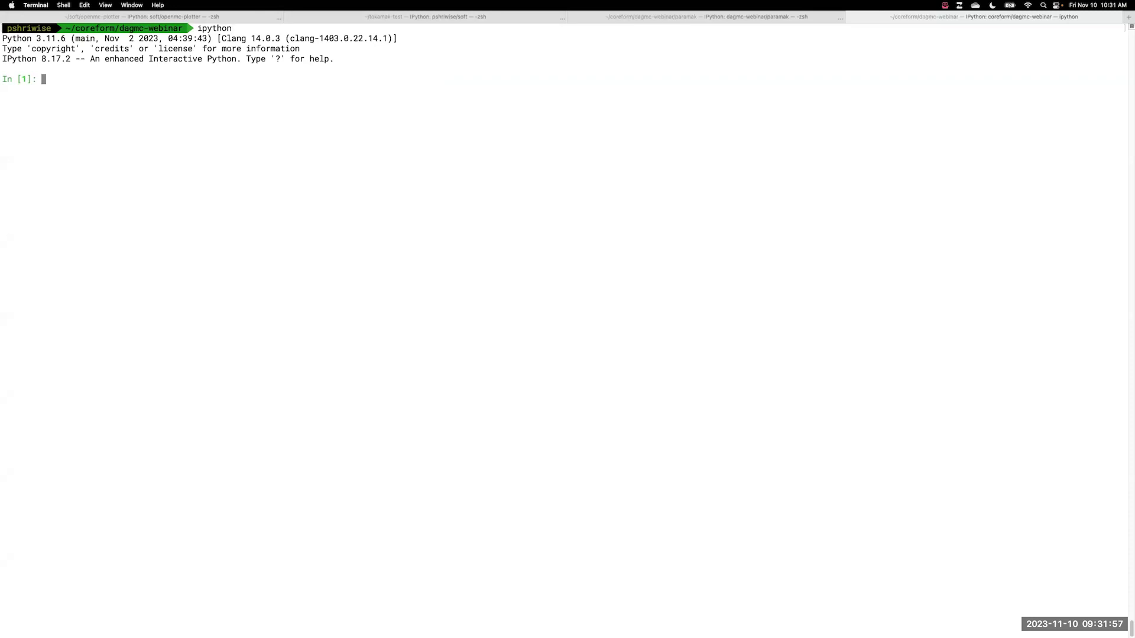
text(import openmc)
key(Return)
Step: Create pwr_pincell from openmc.examples.pwr_pin_cell() and display the model object
text(pwr)
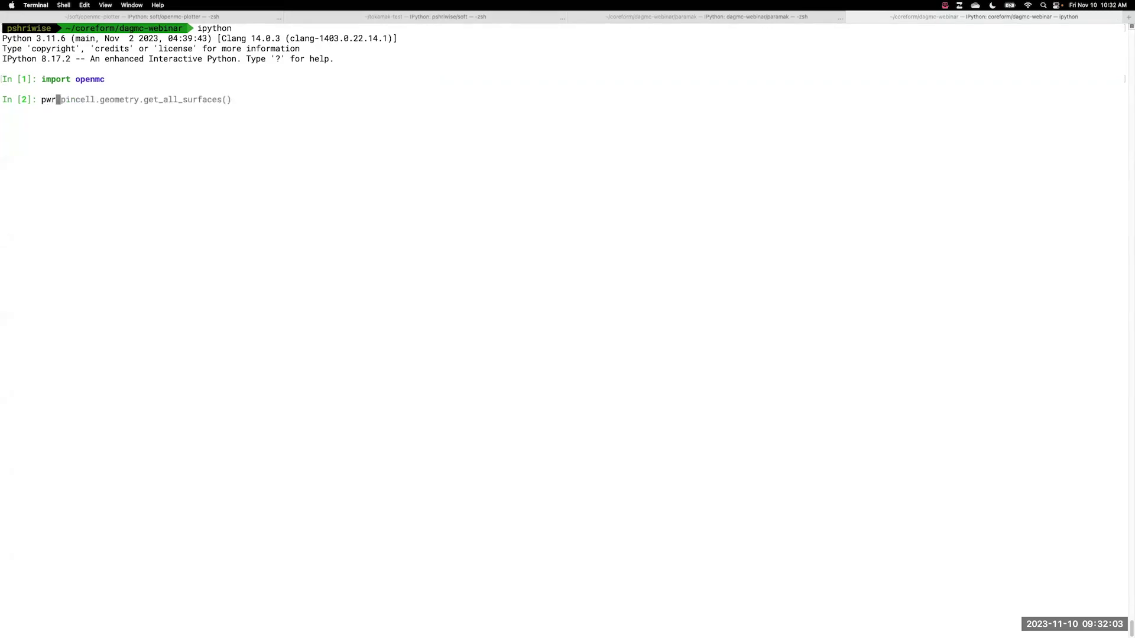
text(_pincell =)
key(Right)
key(Return)
text(pwr_pincell)
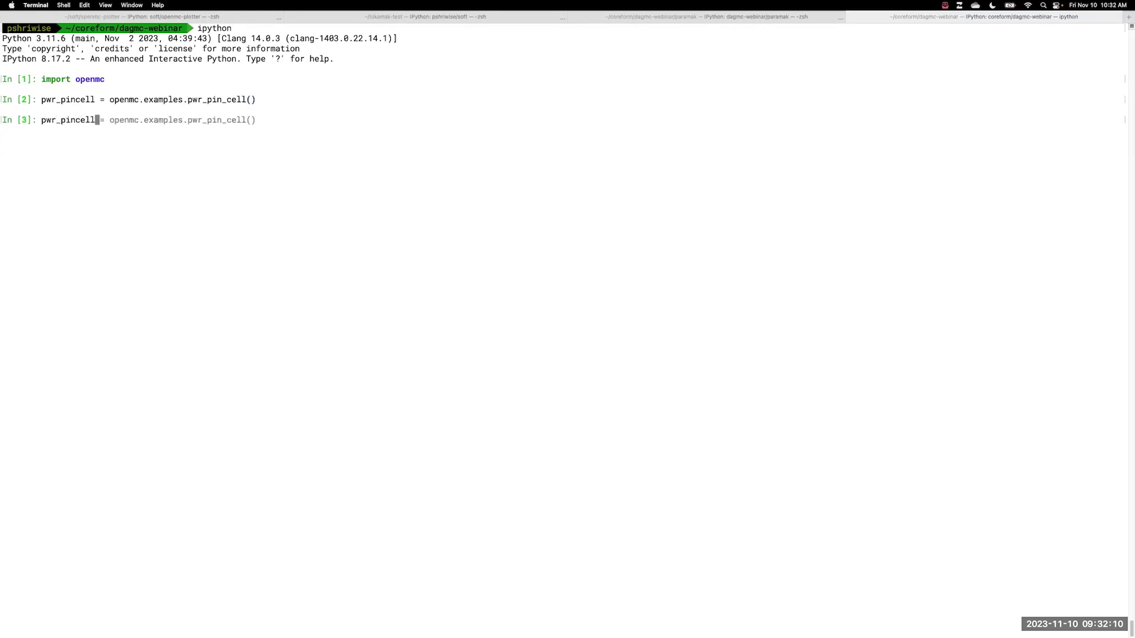
key(Return)
Step: Set the pwr_pincell model's particles to 10_000 and its batches to 100
text(pwr_pincell.settings.)
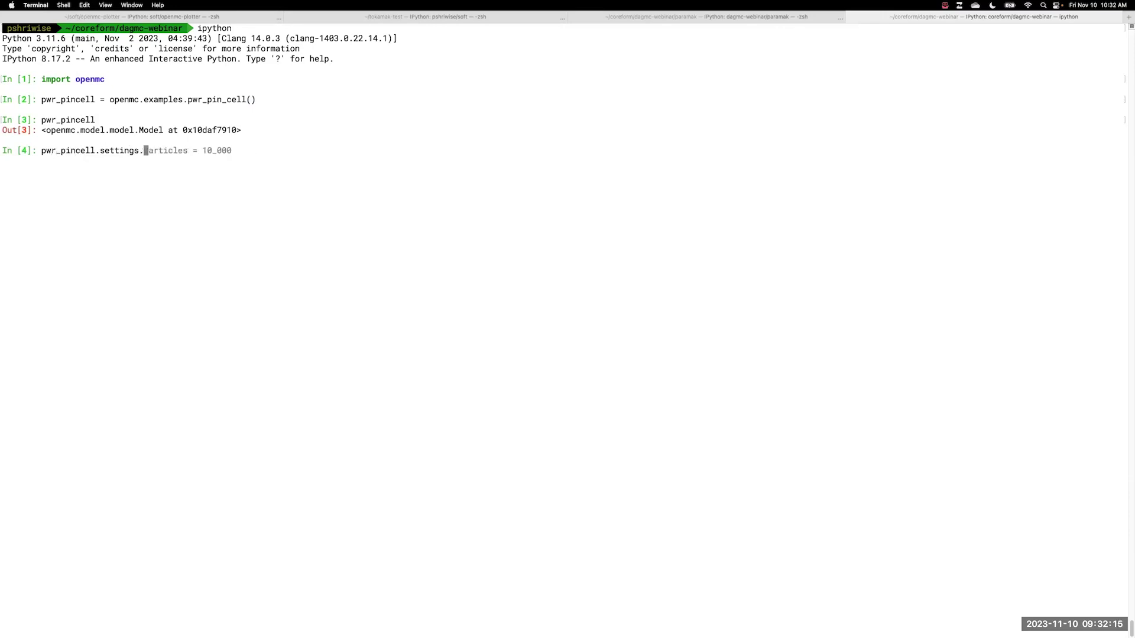
key(Right)
key(Return)
text(pwr_)
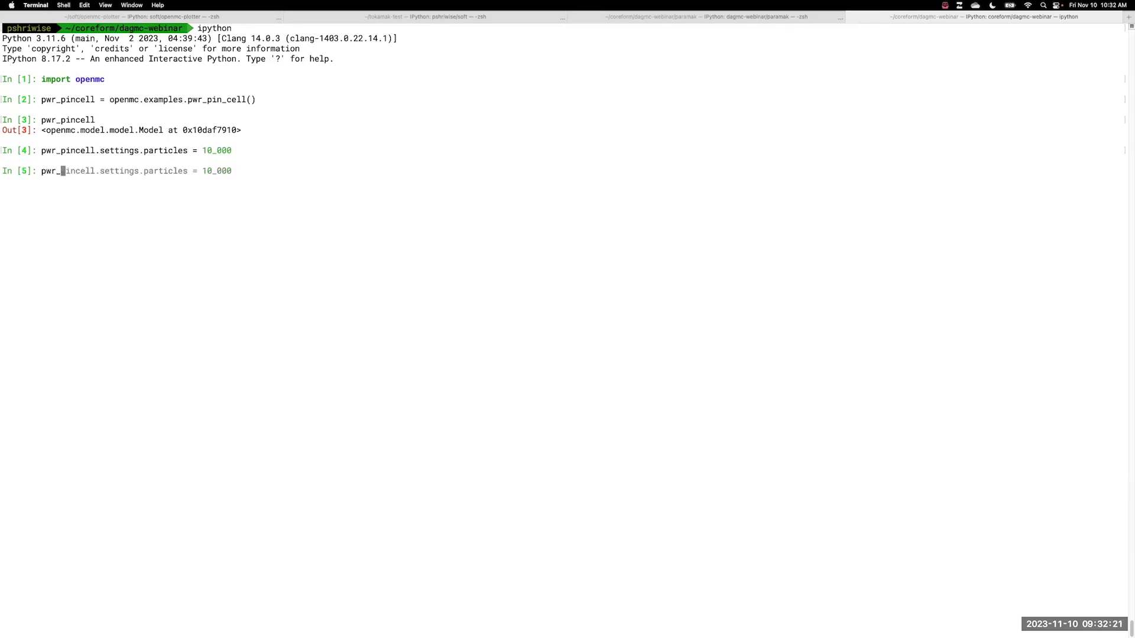
text(pincell.settings.batch)
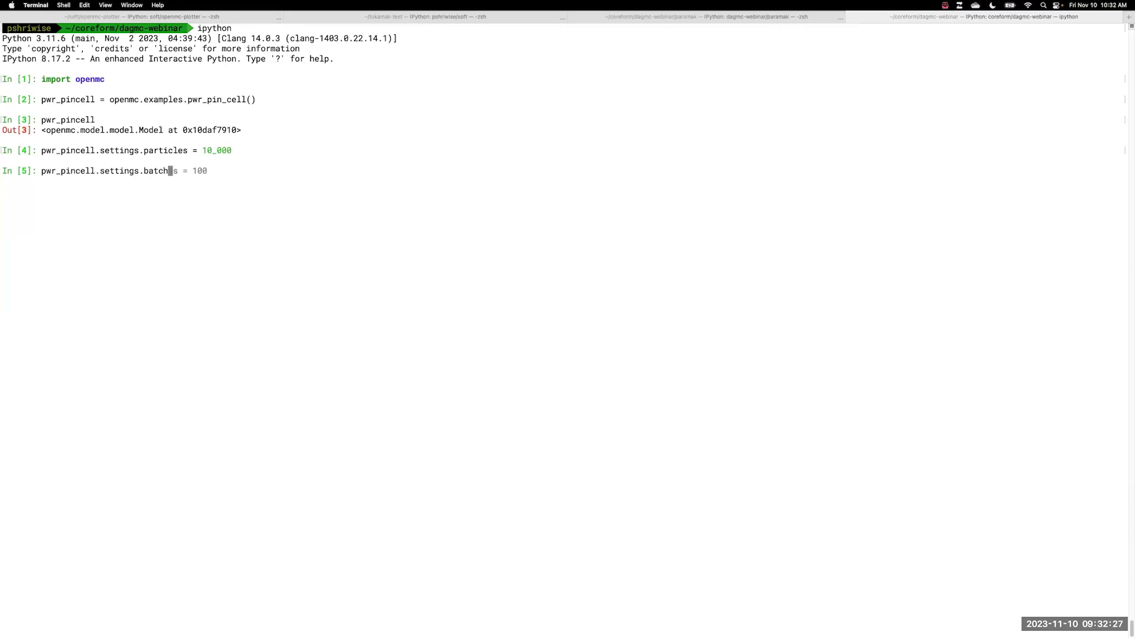
text(es )
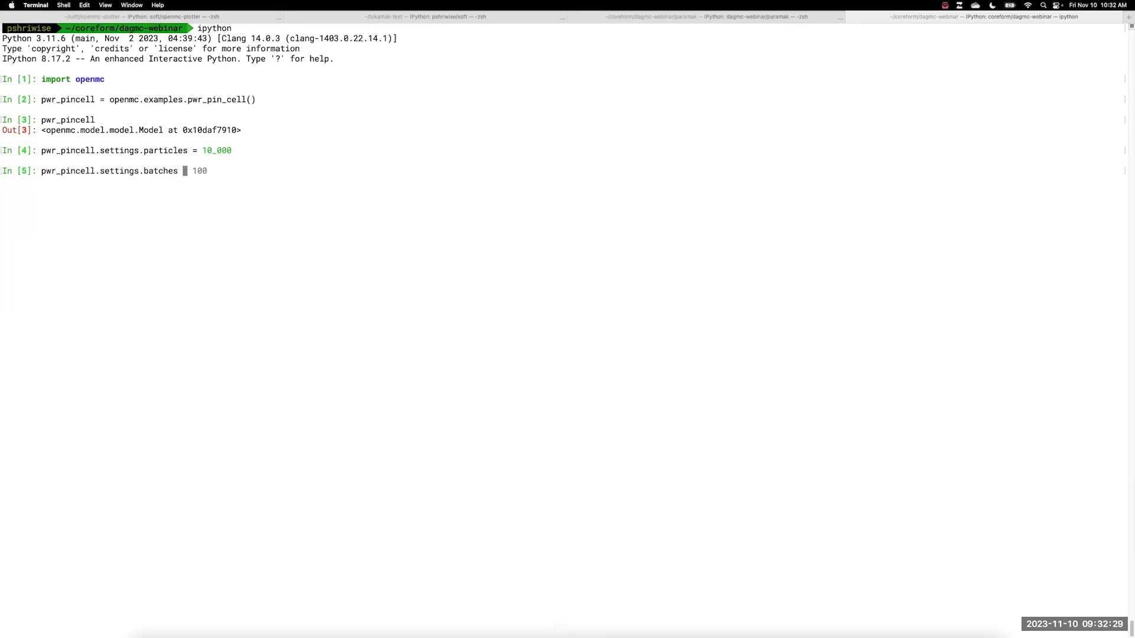
text(=)
key(Tab)
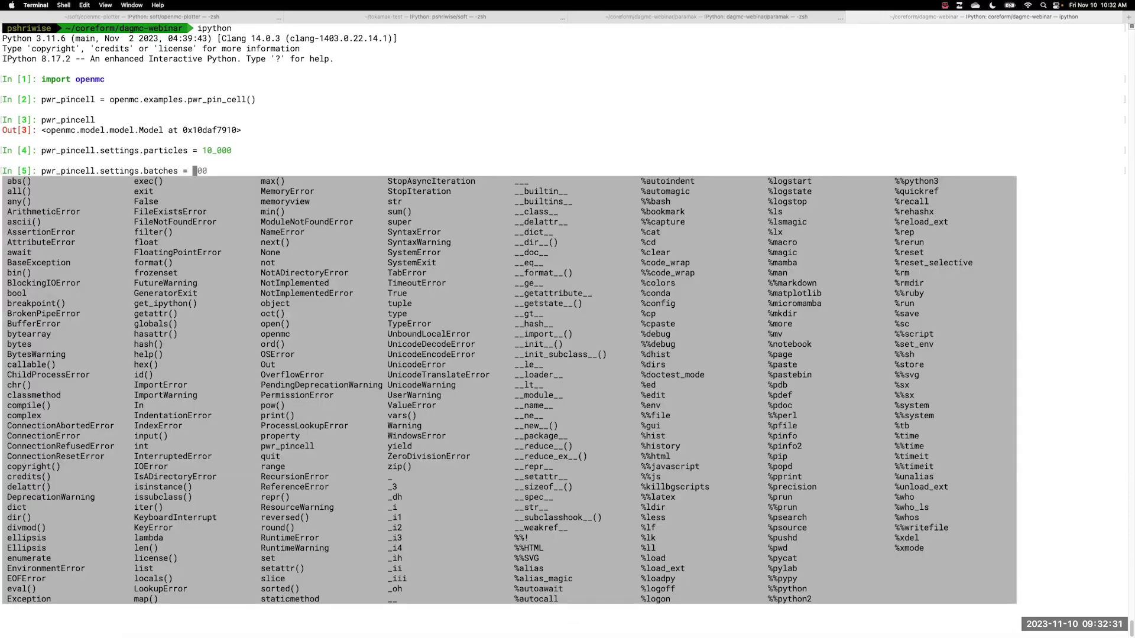
text(100)
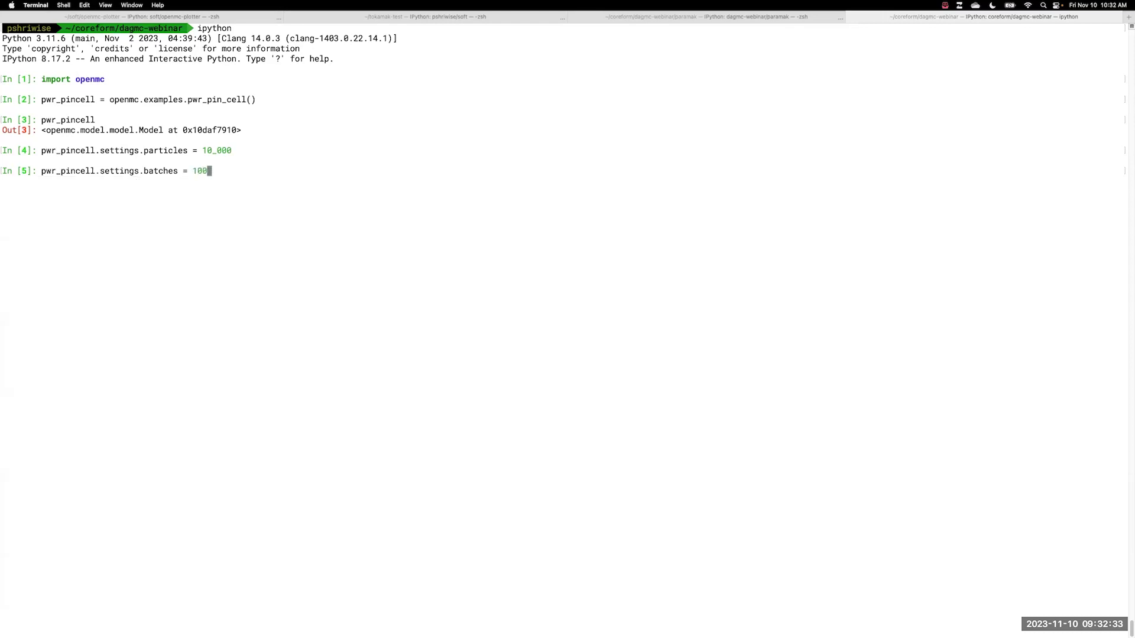
key(Return)
Step: Set the pwr_pincell model's inactive batches to 10
text(pwr_pincell.settings)
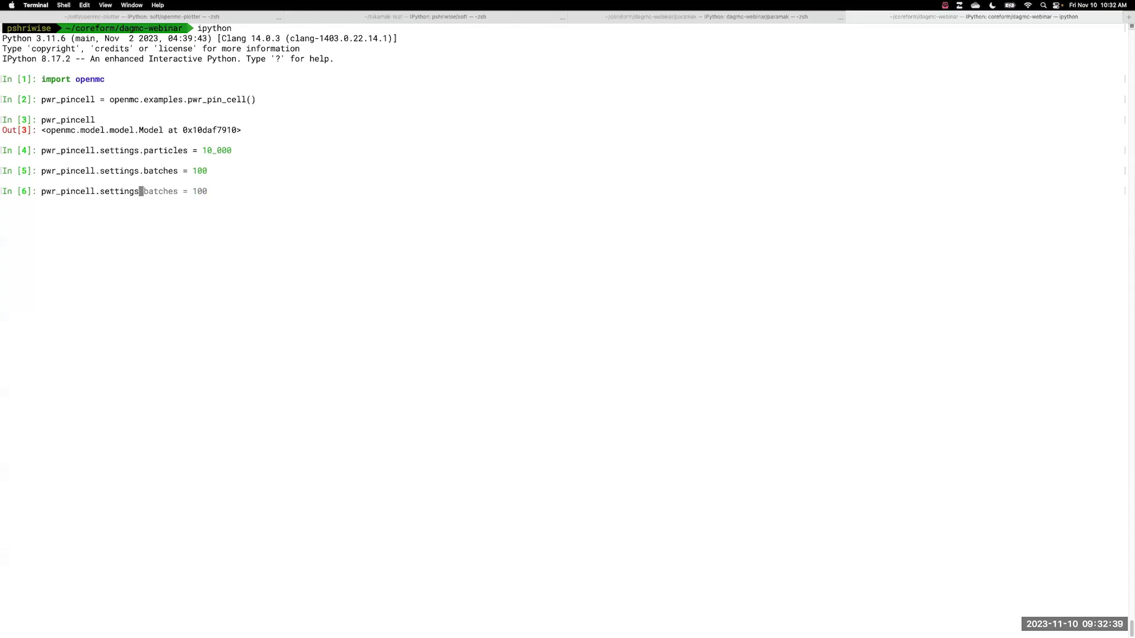
text(.inactive)
key(Right)
key(Return)
Step: Run the OpenMC simulation of the model with pwr_pincell.run()
text(pwr_)
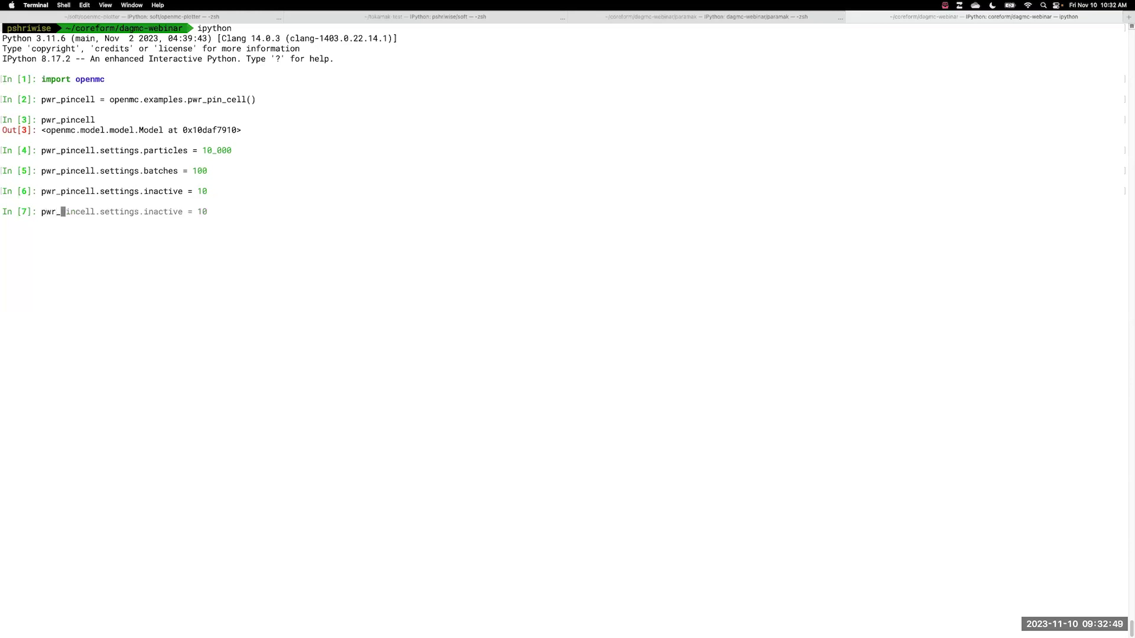
text(pincell.run()
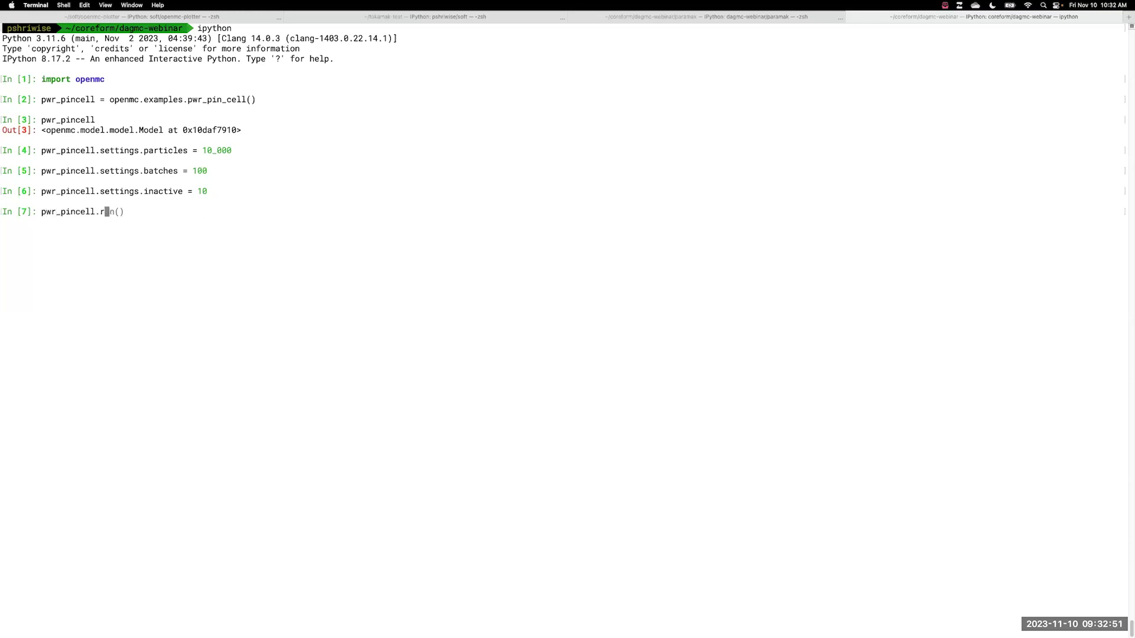
Step: Run the pwr_pincell model simulation
text())
key(Return)
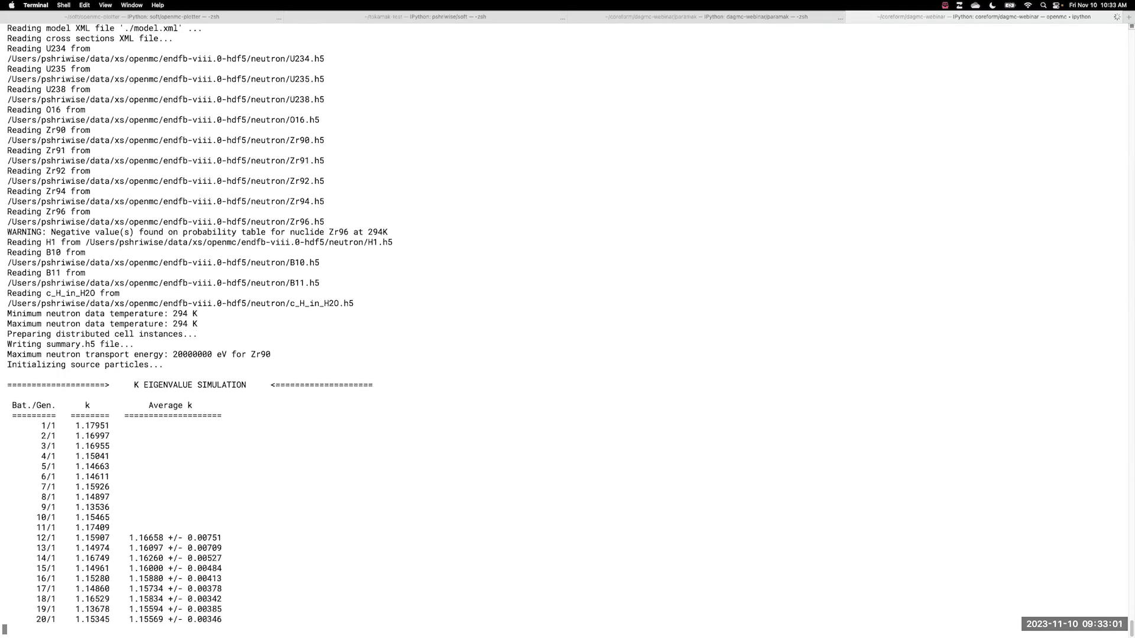
Step: Examine the run output: cross-section loading, source initialization, batch k values, timing statistics and the k-effective results
scroll(164, 231, up, 3)
scroll(164, 231, up, 4)
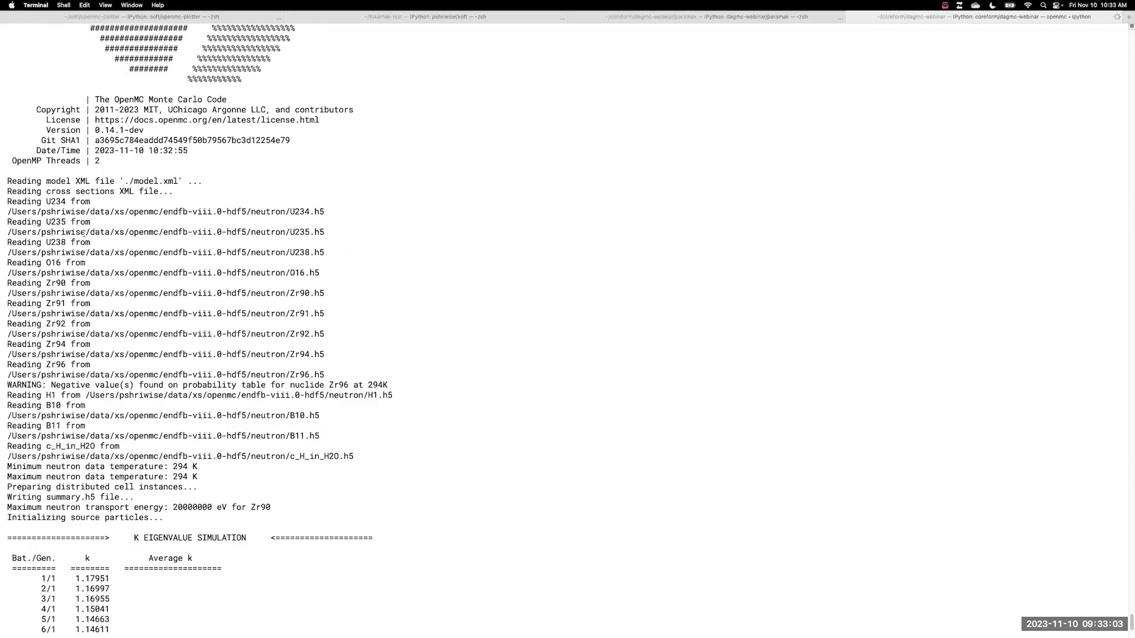
drag(11, 189, 95, 365)
click(164, 436)
triple_click(76, 417)
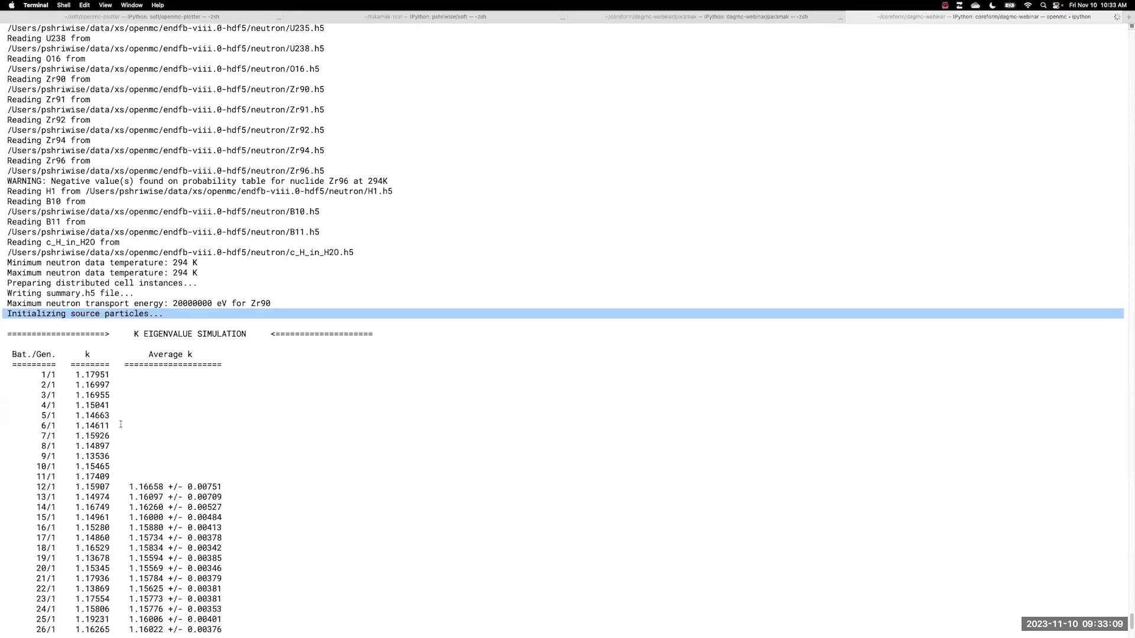
drag(8, 271, 278, 372)
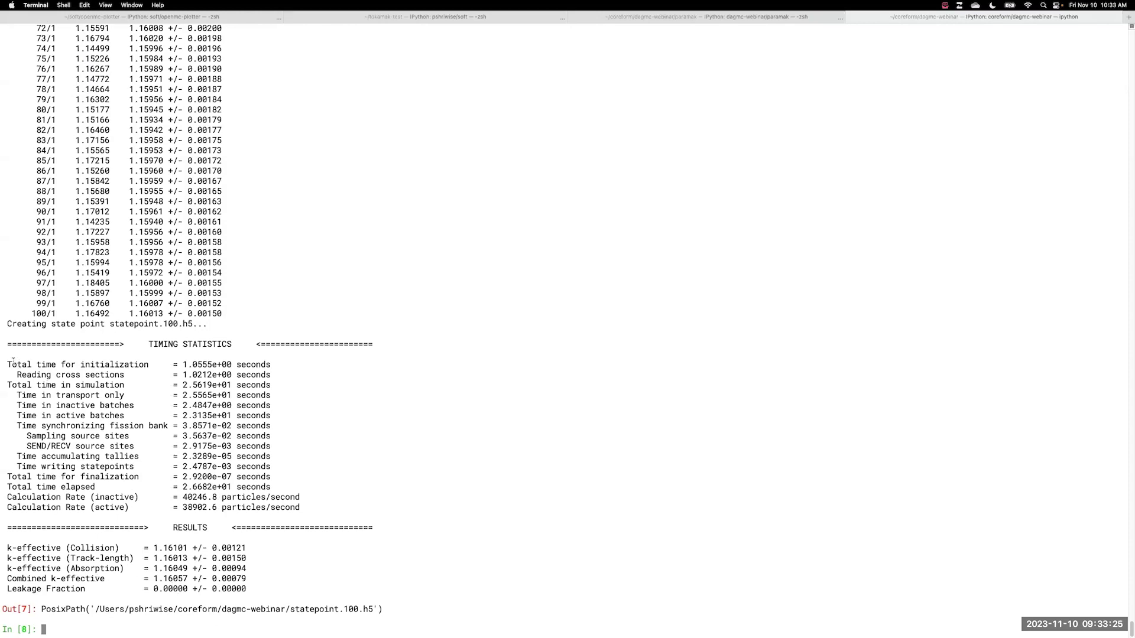
drag(13, 361, 354, 507)
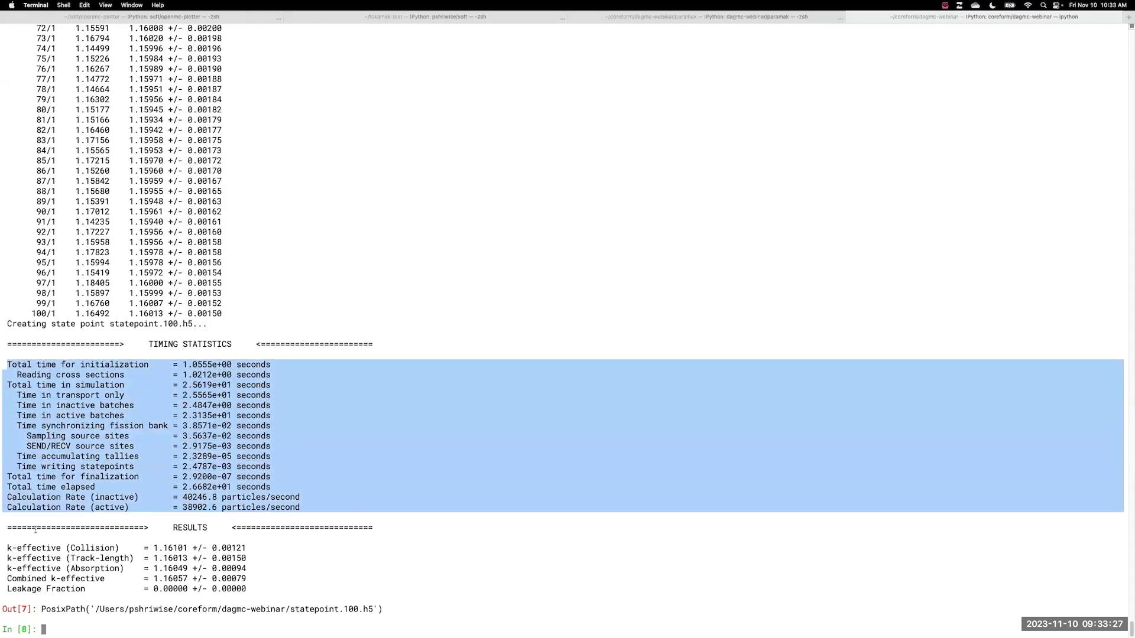
click(35, 530)
drag(9, 548, 297, 583)
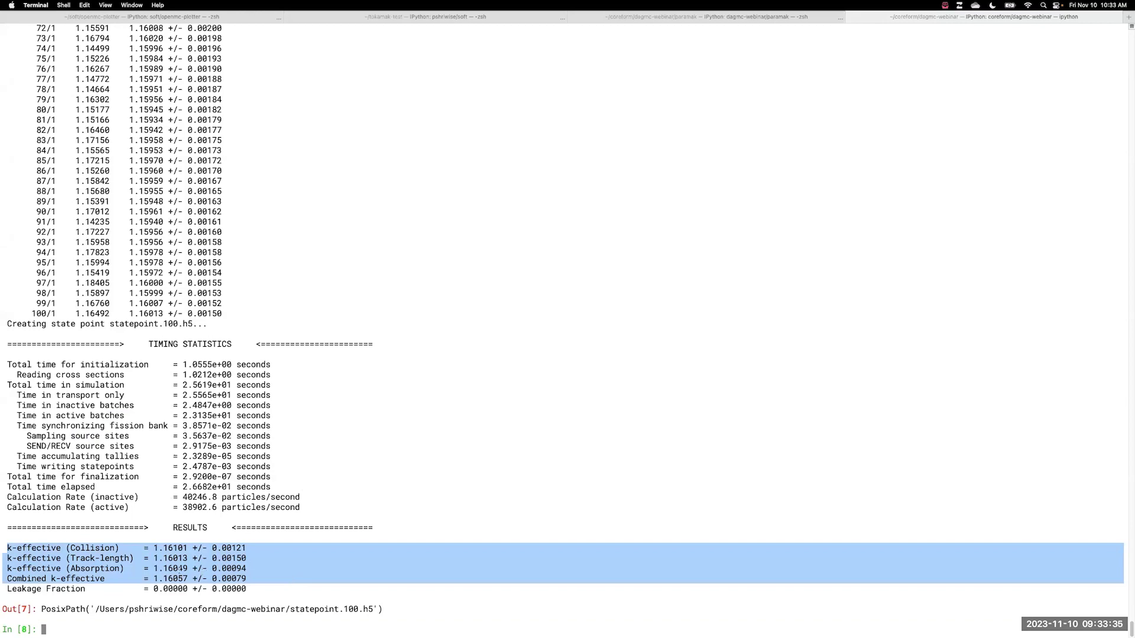
click(151, 625)
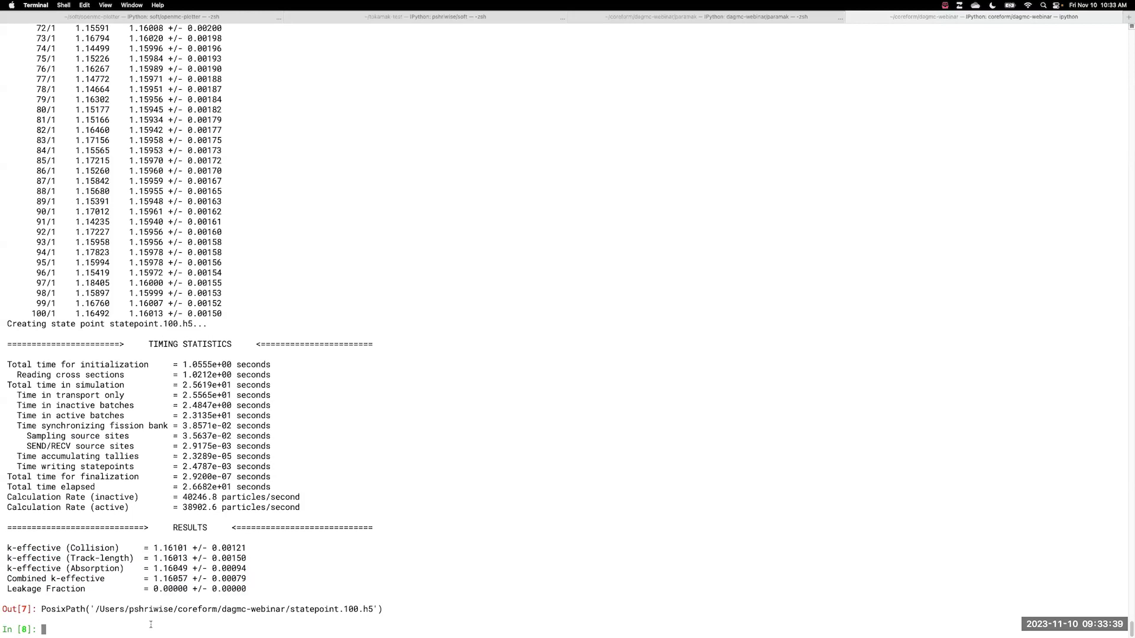
text(pwr_)
text(pi)
key(BackSpace)
key(BackSpace)
key(BackSpace)
key(BackSpace)
key(BackSpace)
key(BackSpace)
Step: Create dagmc_universe with openmc.DAGMCUniverse('pincell.h5m') and display its summary on a cleared screen
text(dag)
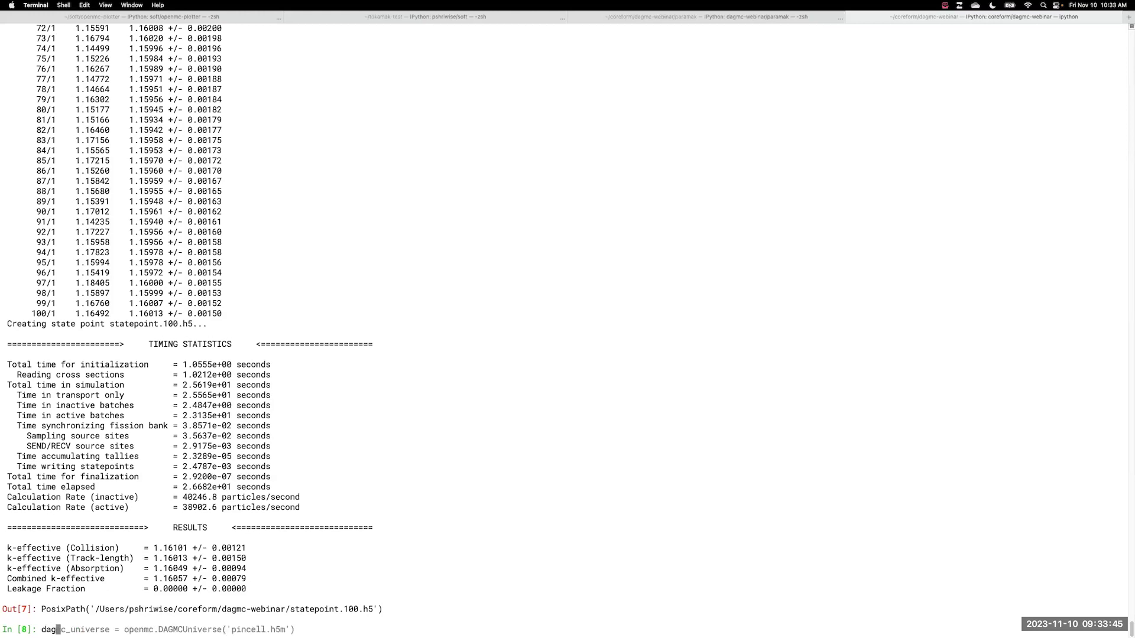
key(Right)
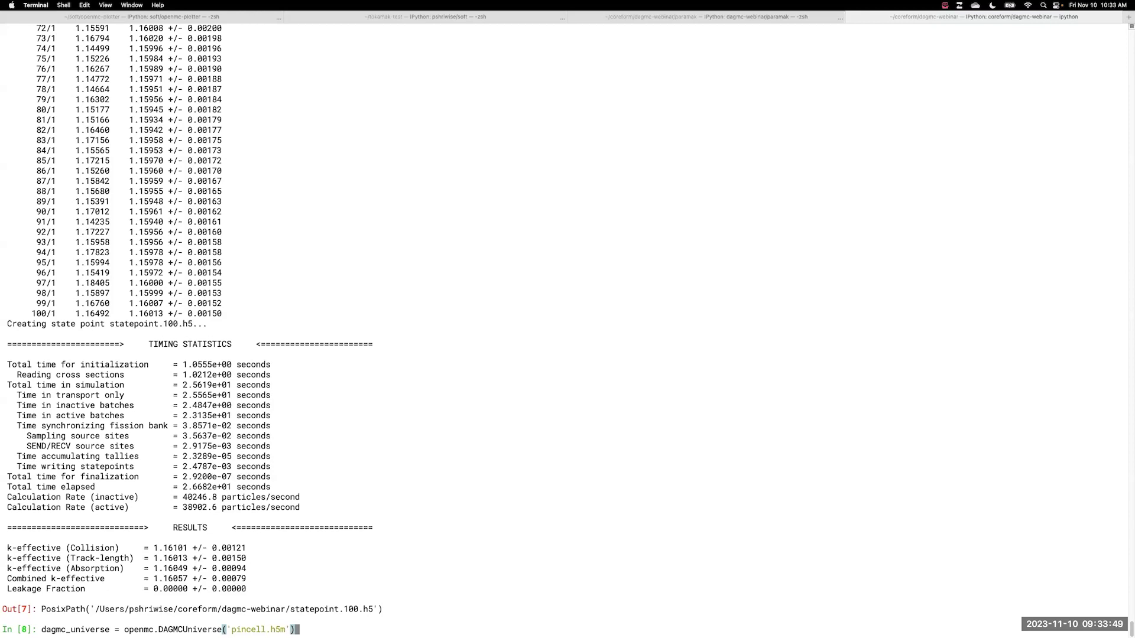
key(ctrl+l)
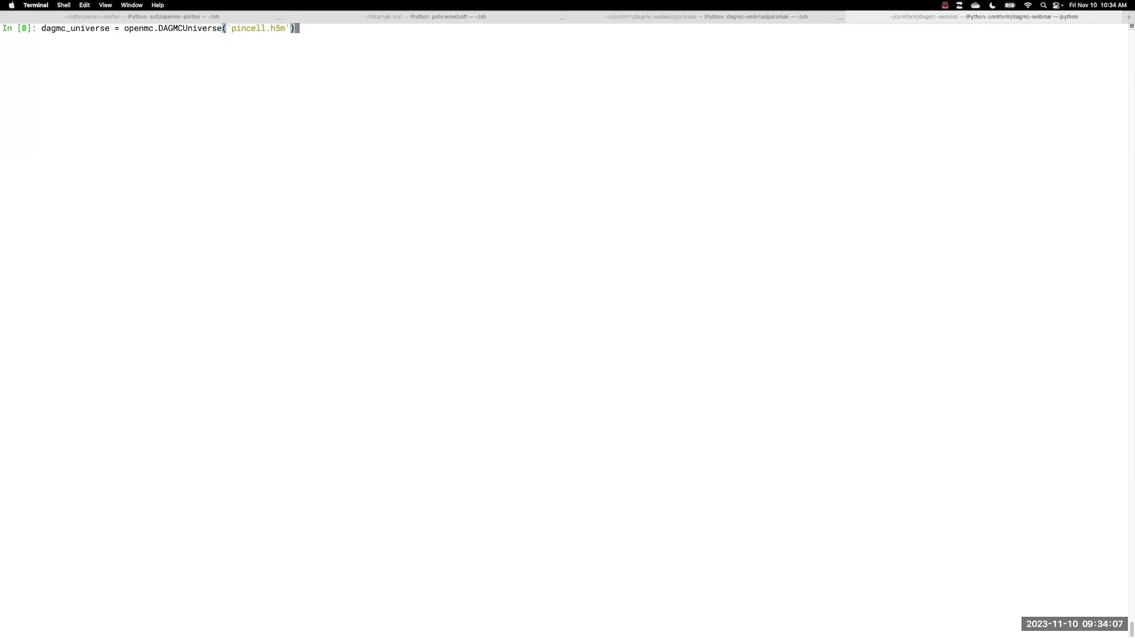
key(Return)
text(dagmc_universe)
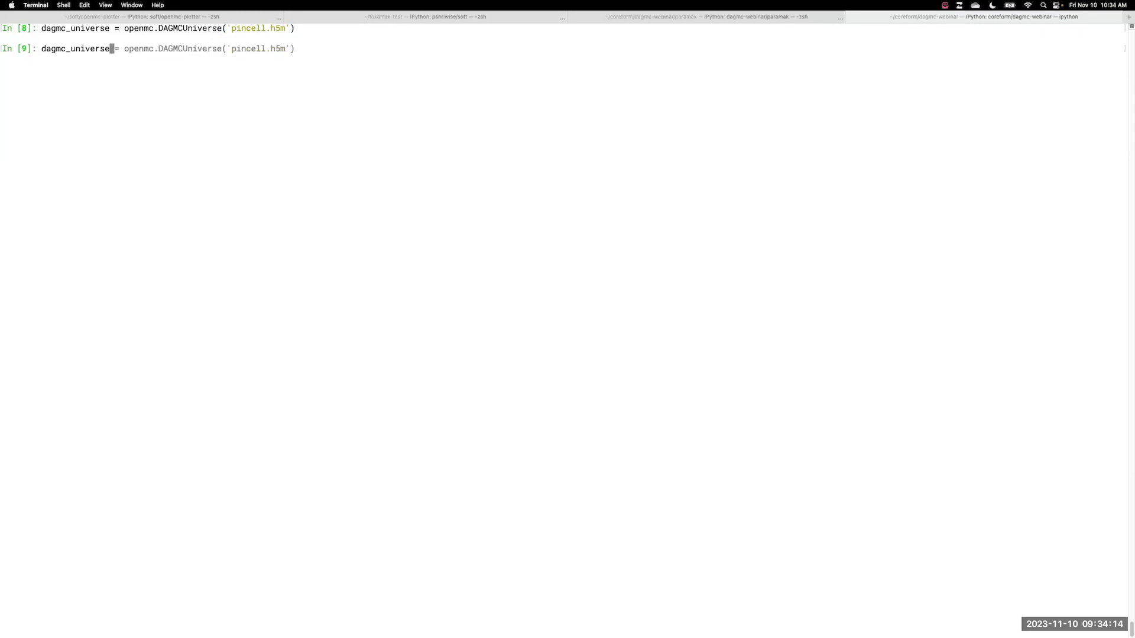
key(Return)
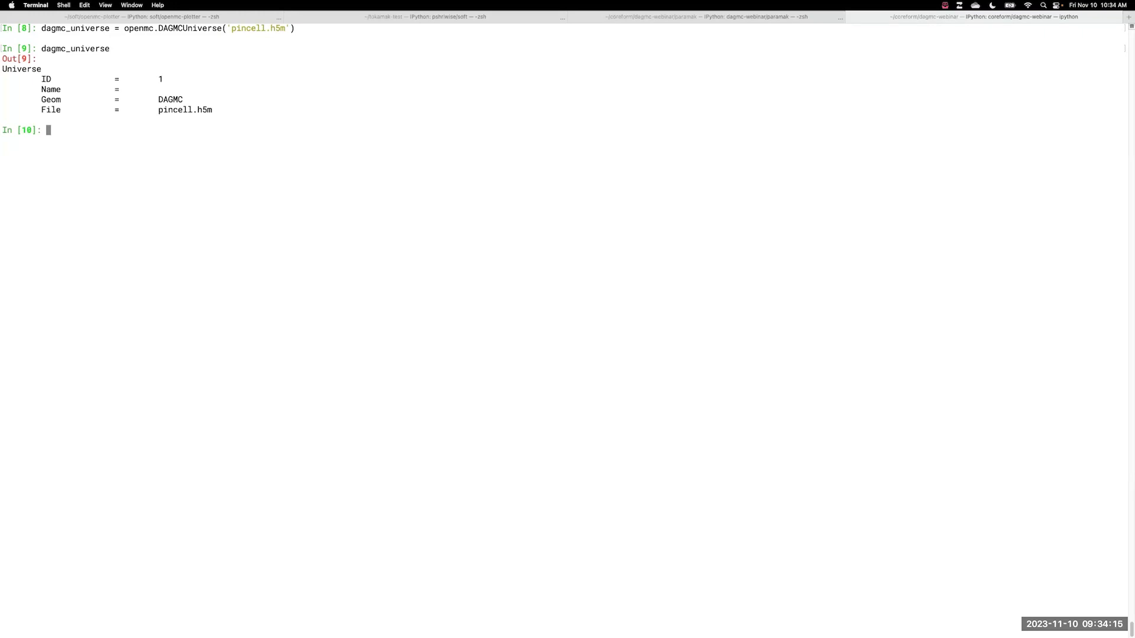
Step: Try to query dagmc_universe.n_cells, and clear the screen
text(dagmc_universe.n)
key(Tab)
key(Tab)
key(Return)
key(Return)
text(clear)
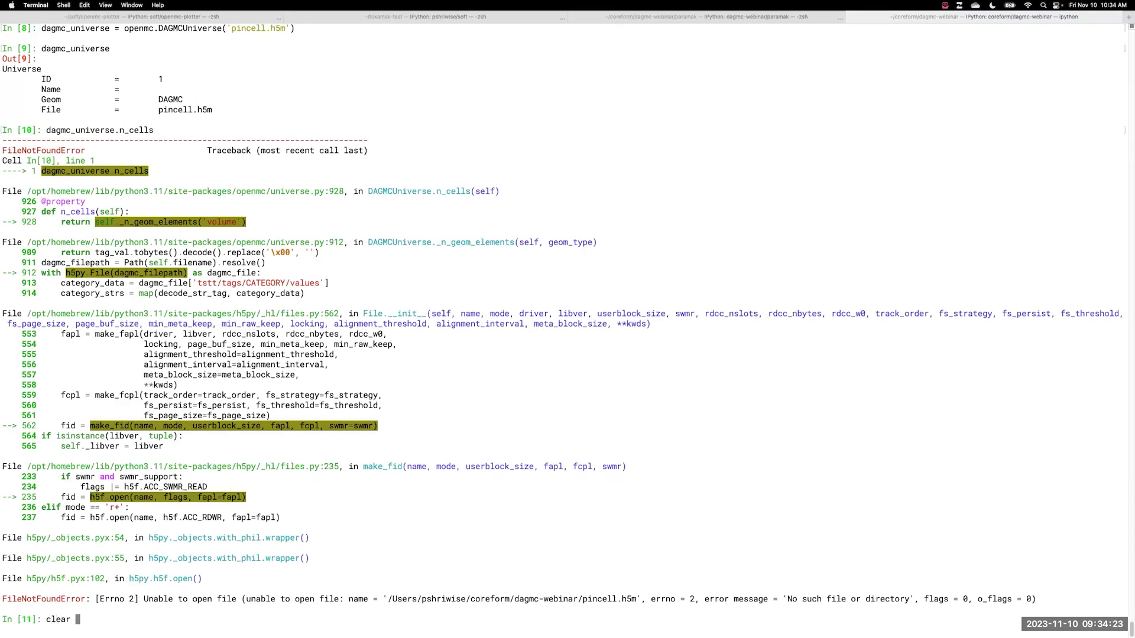
key(Return)
Step: List the current directory's files and change into the pincell/ folder
text(ls)
key(Return)
text(cd pincell/)
key(Return)
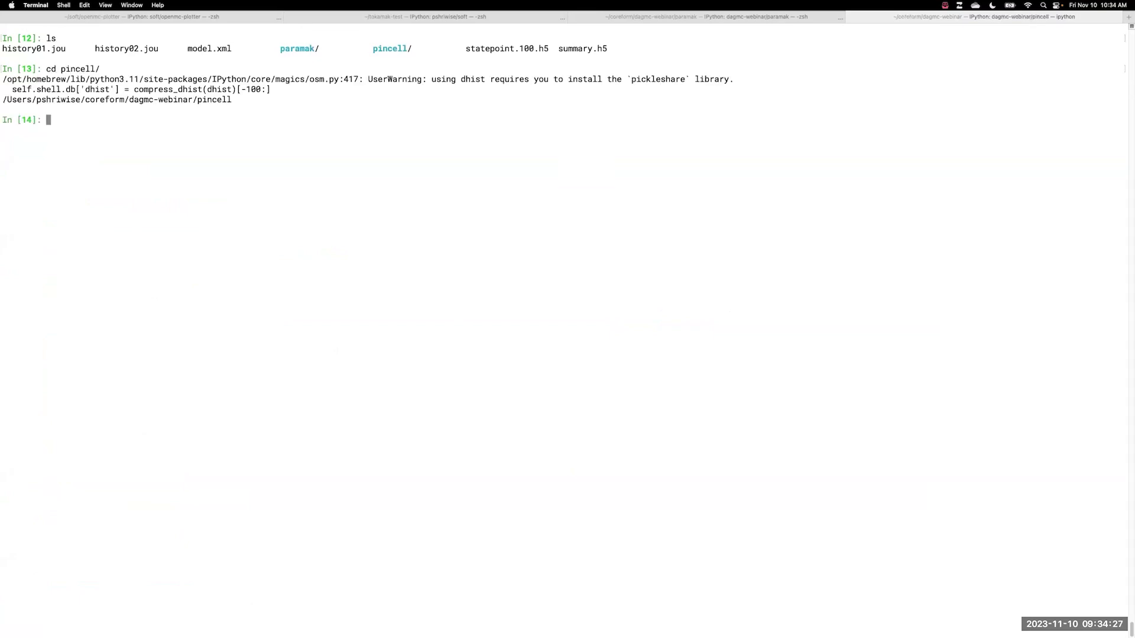
Step: Query the cell count again from the pincell folder with dagmc_universe.n_cells
key(Up)
key(Up)
key(Up)
key(Up)
key(Return)
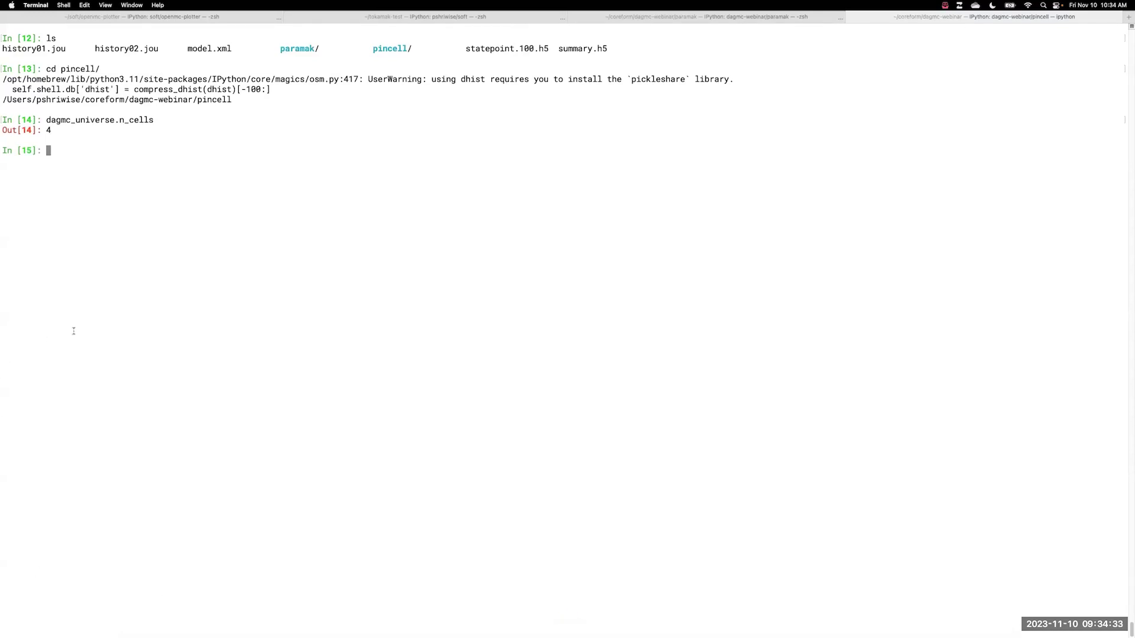
Step: Display pwr_pincell.geometry.root_universe and examine its geometry type and cells
text(pwr_pincell.)
key(Tab)
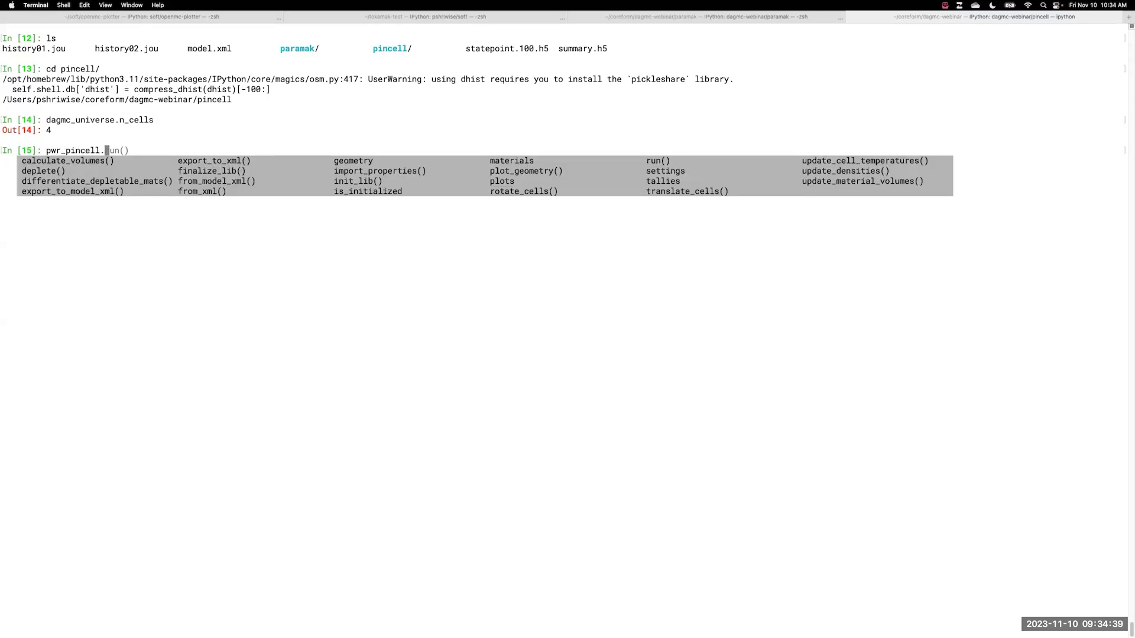
text(geometry.root_universe)
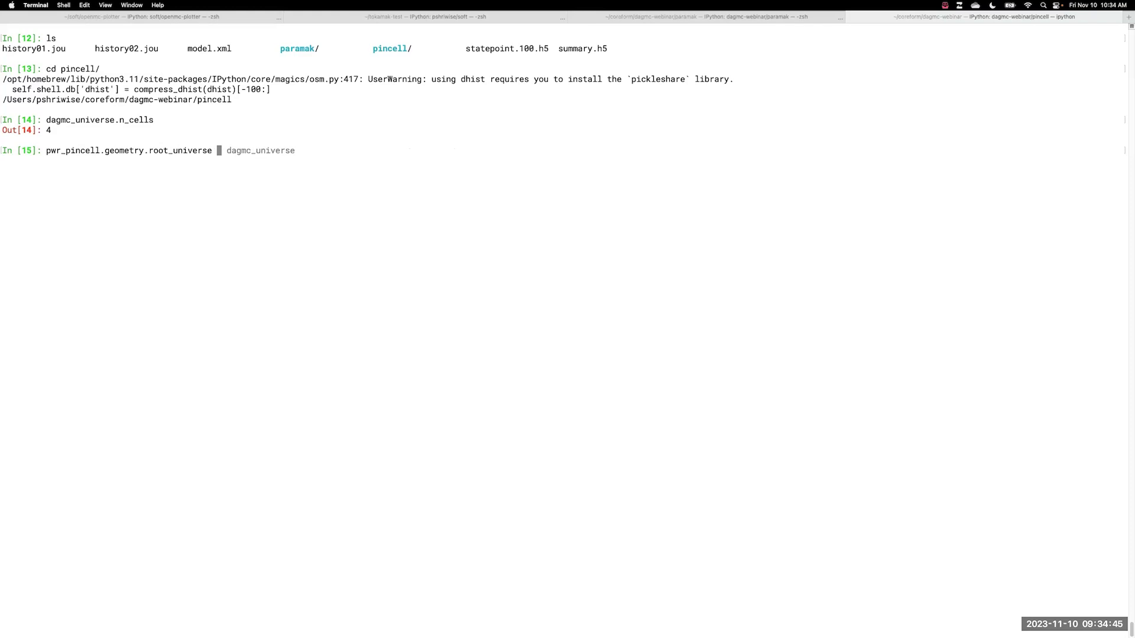
text( =)
key(BackSpace)
key(BackSpace)
key(BackSpace)
key(Return)
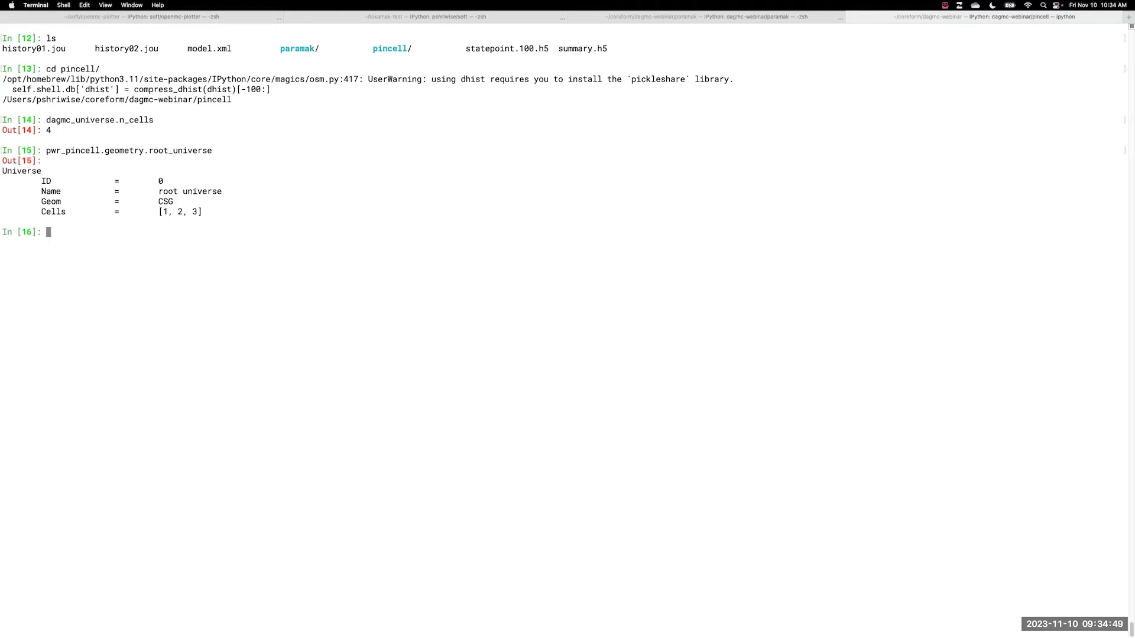
triple_click(160, 203)
drag(49, 215, 212, 219)
click(211, 219)
Step: Assign dagmc_universe to pwr_pincell.geometry.root_universe
key(Up)
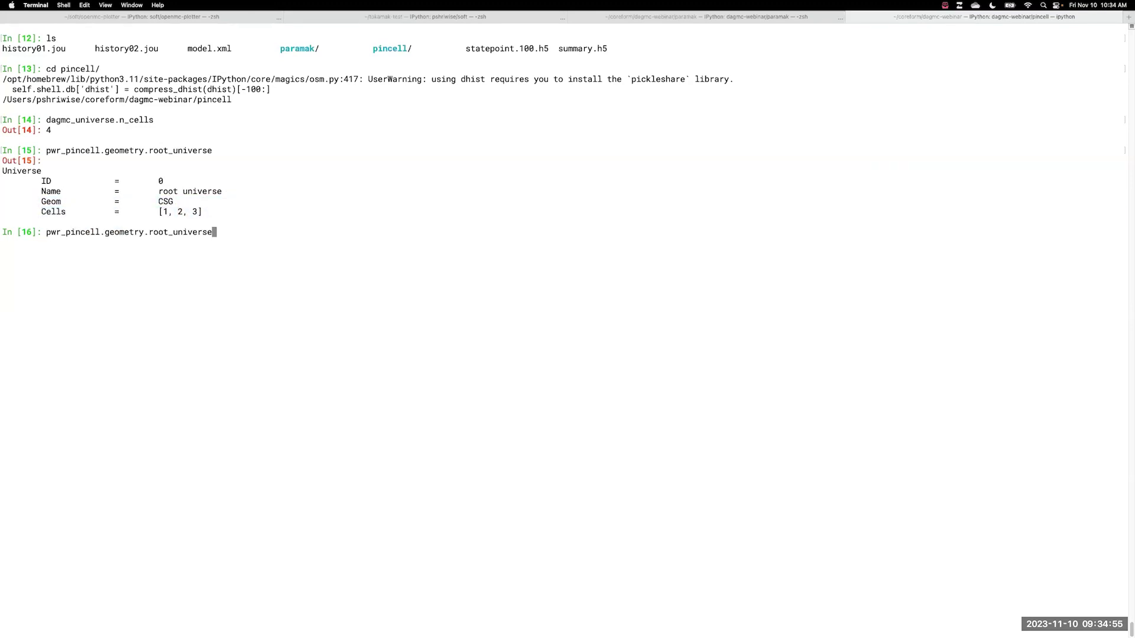
text(= dagmc_universe)
key(Return)
Step: Try to run the pwr_pincell model with the DAGMC root universe
text(pwr)
key(Right)
key(BackSpace)
key(BackSpace)
key(BackSpace)
key(BackSpace)
key(BackSpace)
key(BackSpace)
key(BackSpace)
key(BackSpace)
key(BackSpace)
key(BackSpace)
key(BackSpace)
key(BackSpace)
key(BackSpace)
key(BackSpace)
key(BackSpace)
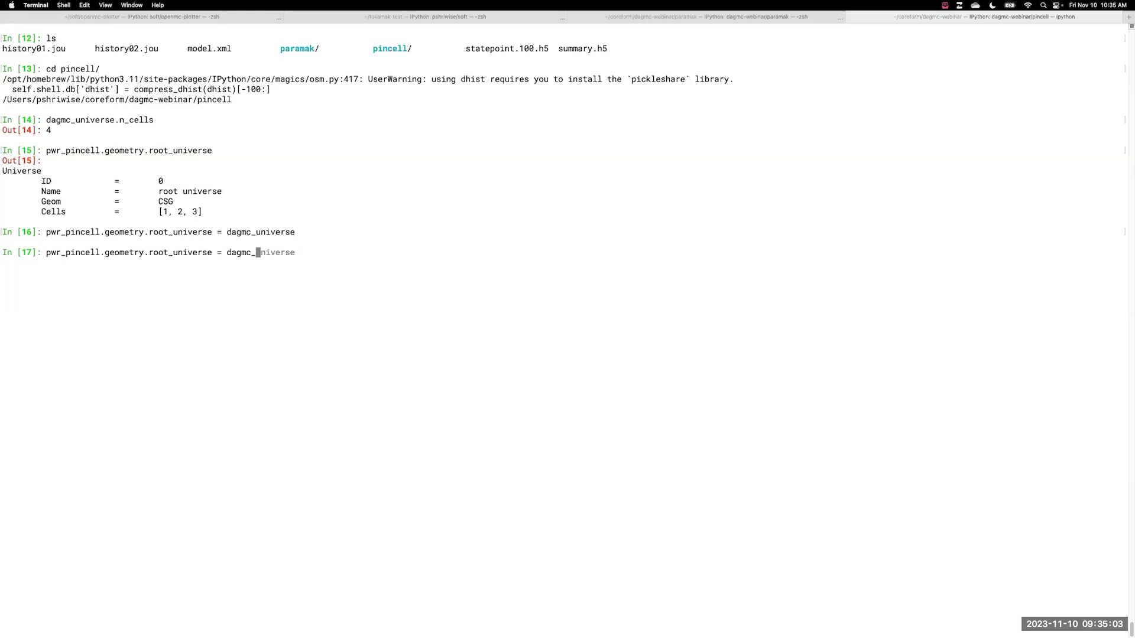
key(BackSpace)
key(BackSpace)
key(BackSpace)
key(BackSpace)
key(BackSpace)
key(BackSpace)
key(BackSpace)
key(BackSpace)
key(BackSpace)
key(BackSpace)
key(BackSpace)
key(BackSpace)
key(BackSpace)
key(BackSpace)
key(BackSpace)
key(BackSpace)
key(BackSpace)
key(BackSpace)
key(BackSpace)
key(BackSpace)
key(BackSpace)
key(BackSpace)
key(BackSpace)
text(.run())
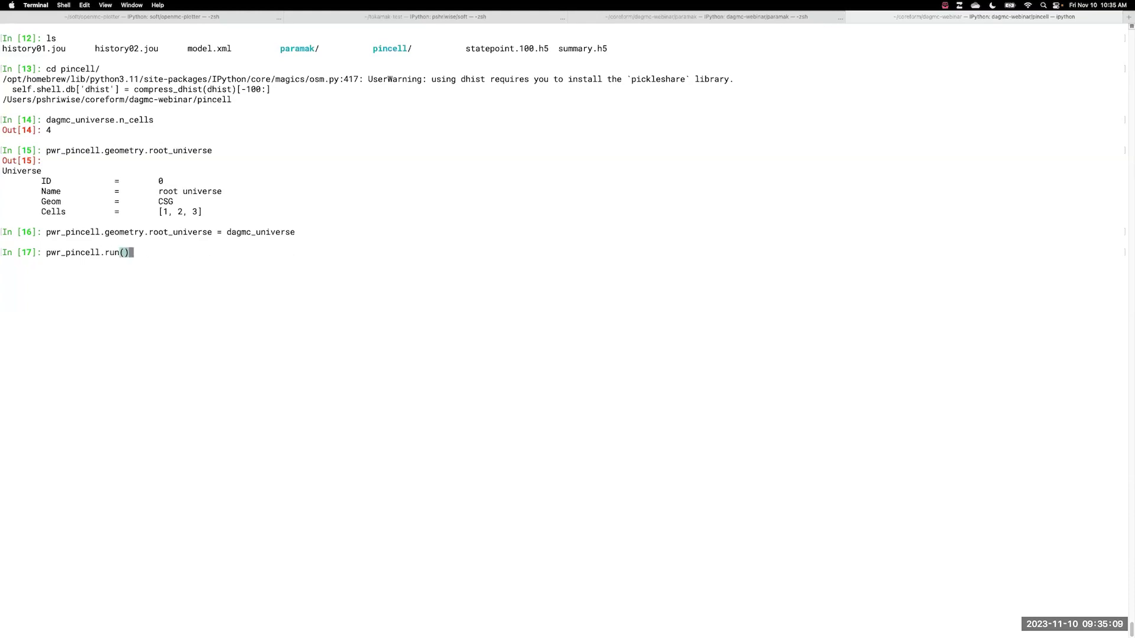
key(Return)
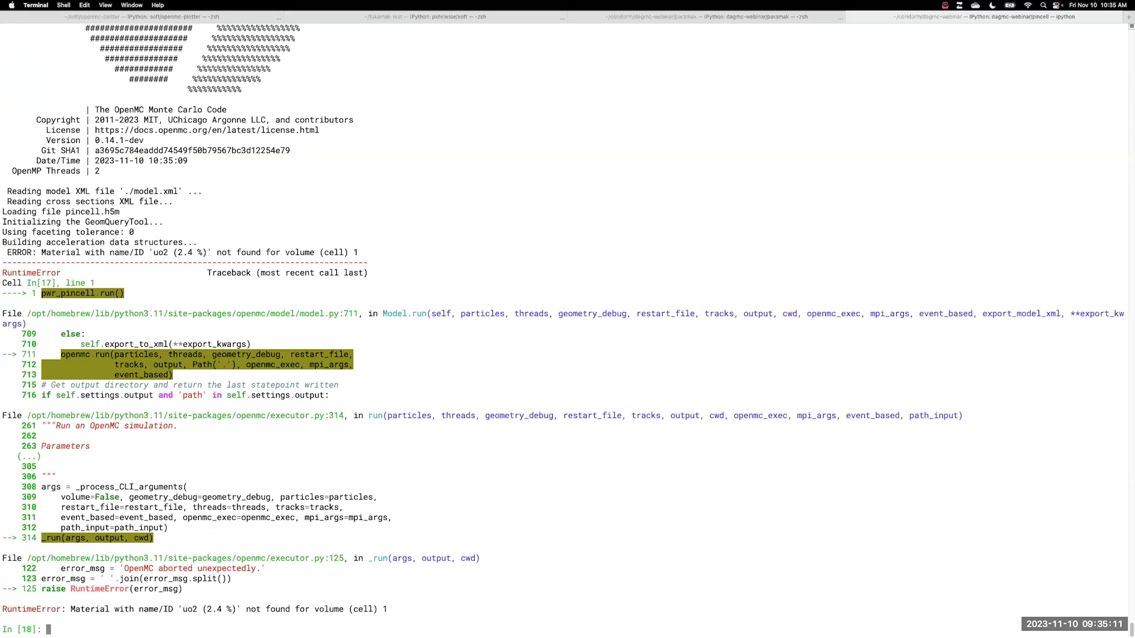
Step: Display pwr_pincell.materials to check the material names defined in the model
text(pwr_pincell.materials)
key(Return)
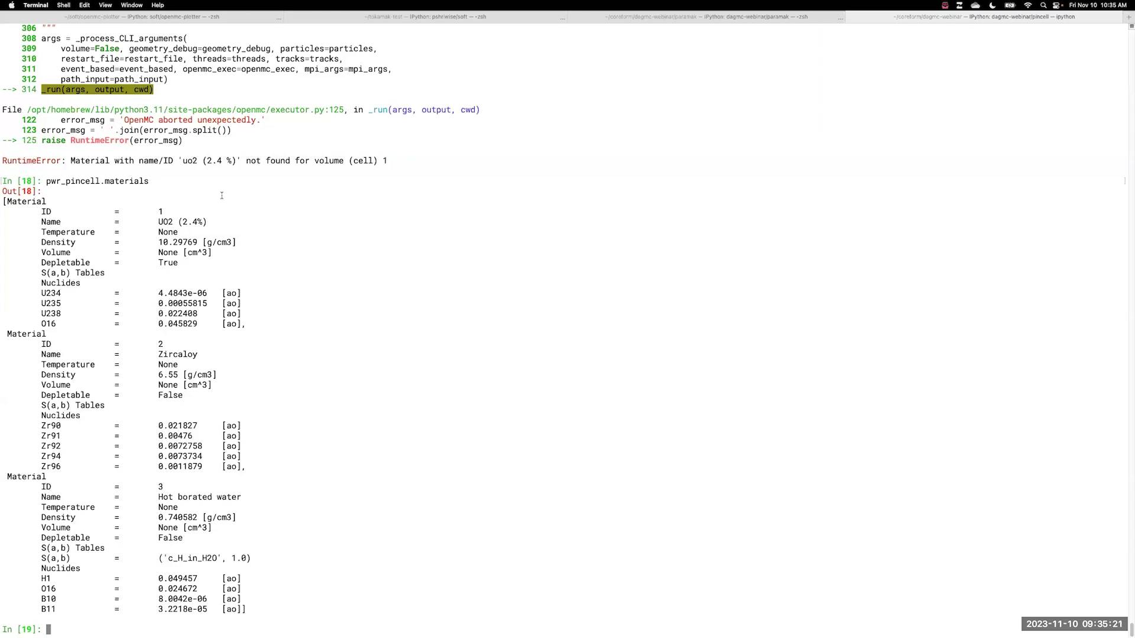
Step: Switch to Coreform Cubit and rename the first FEA material as "UO2 (2.4%)", without the space before the percent sign
key(super+Tab)
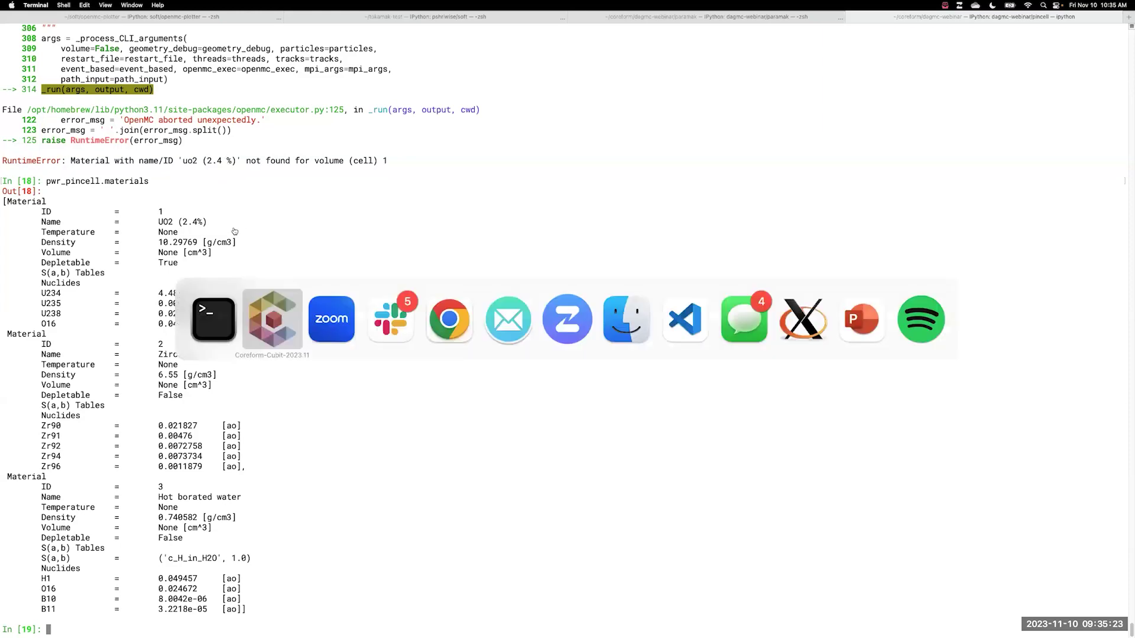
click(272, 320)
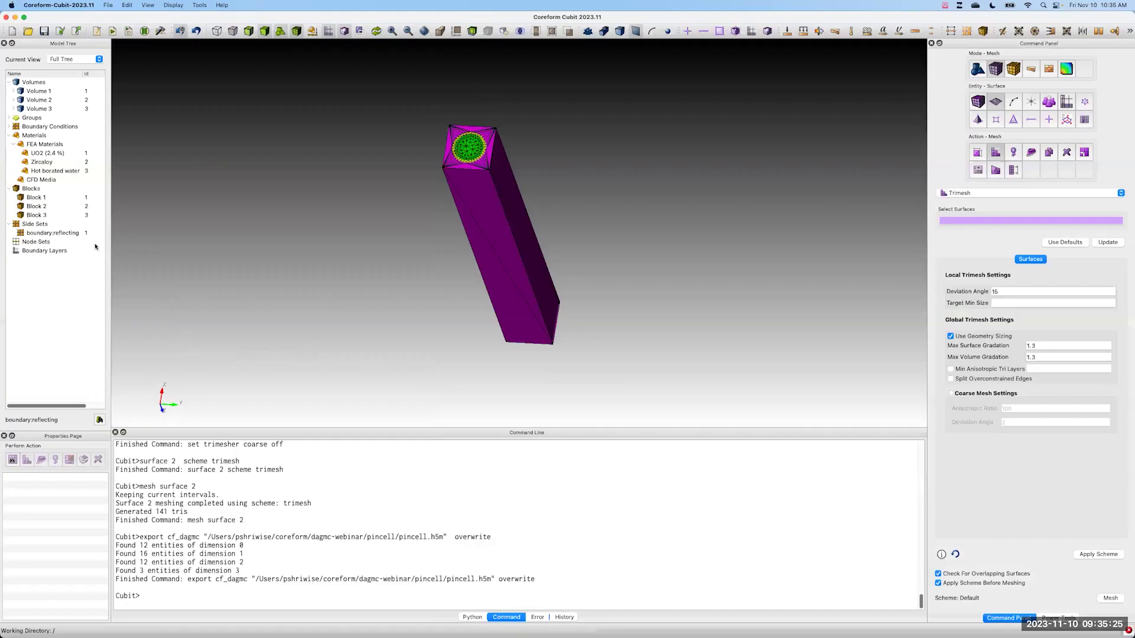
click(48, 152)
right_click(52, 155)
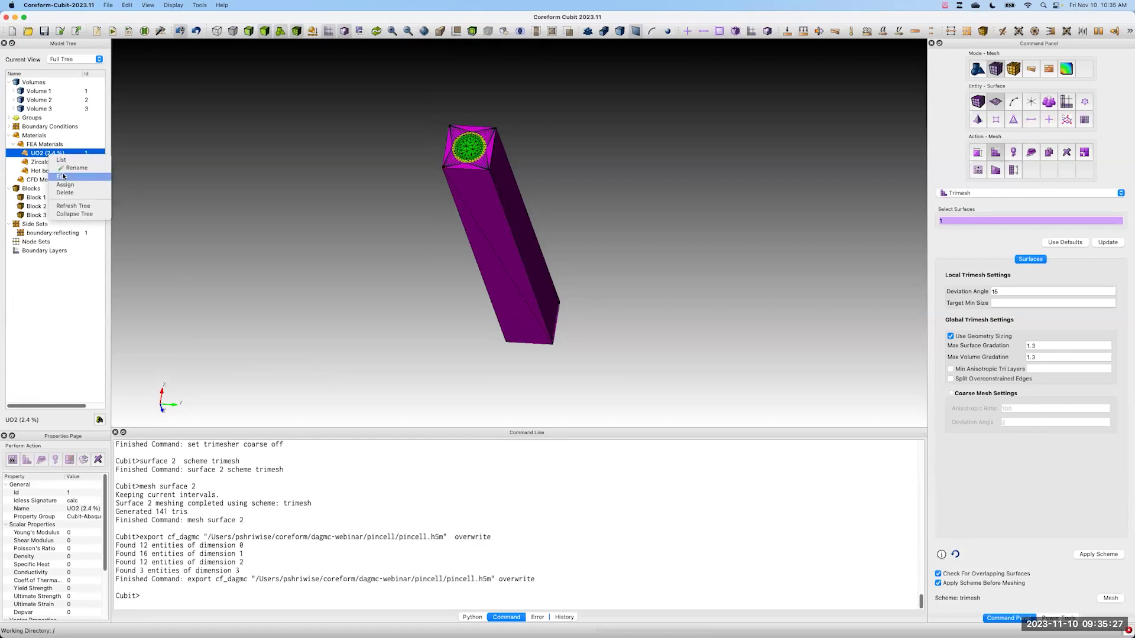
key(Left)
key(Left)
key(BackSpace)
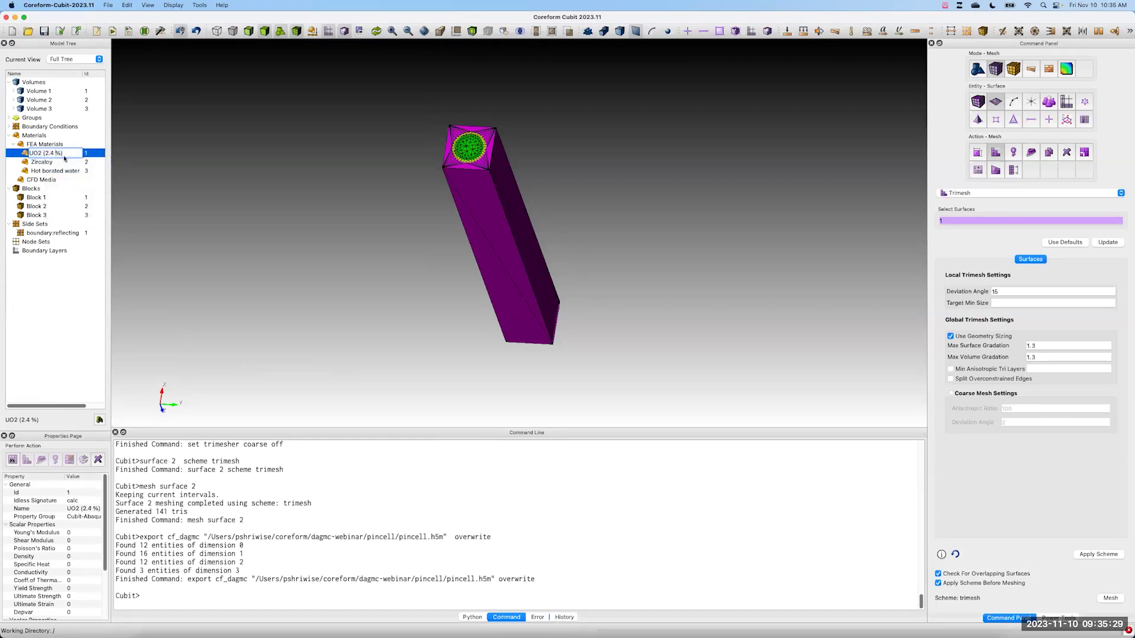
click(55, 315)
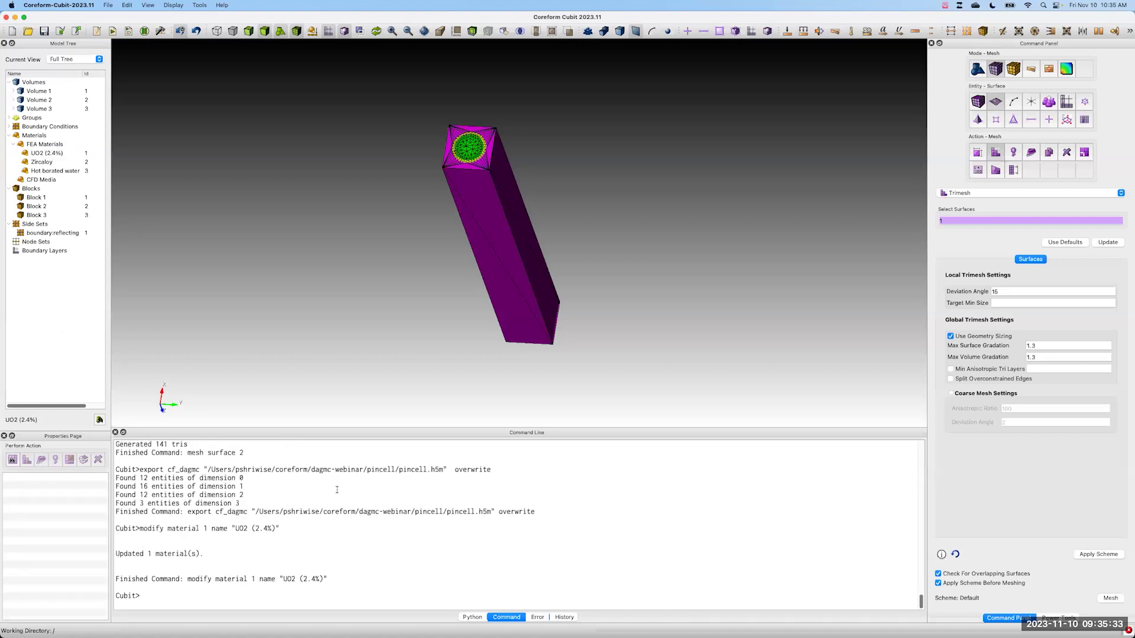
Step: Export the model in DAGMC format as pincell.h5m in the pincell folder, replacing the existing file
click(77, 31)
text(p)
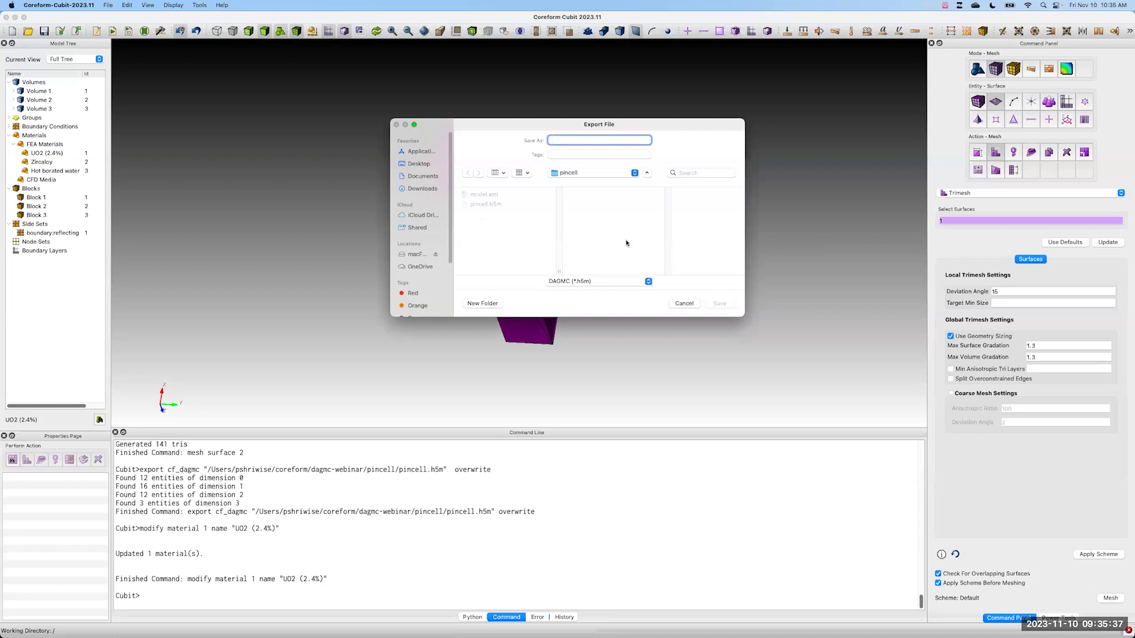
text(incell.h5m)
click(735, 306)
click(598, 264)
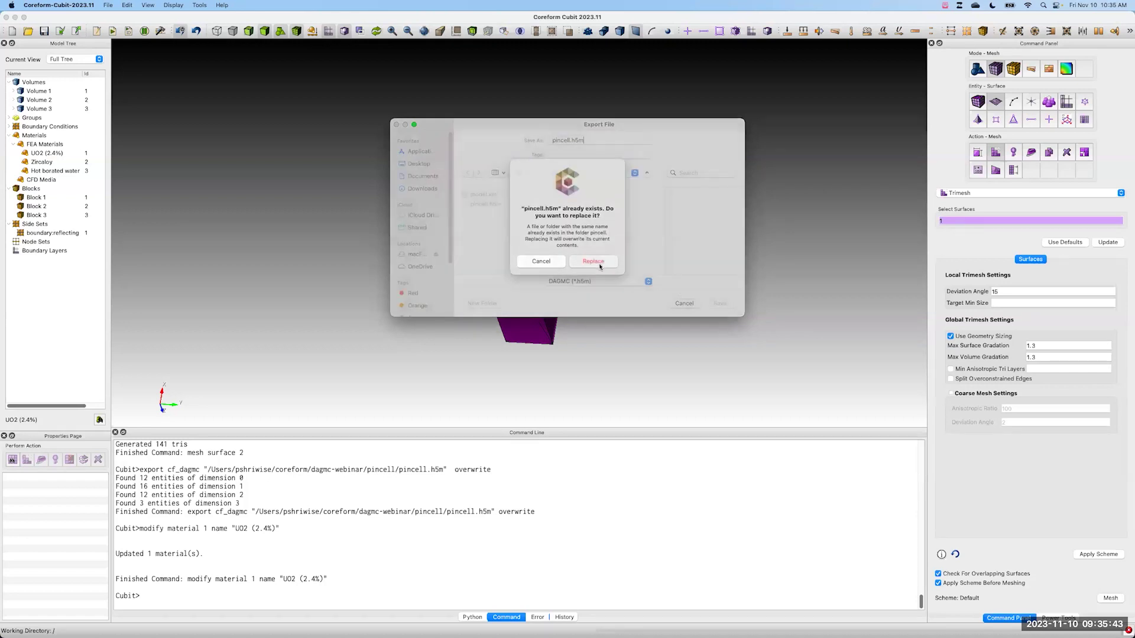
click(597, 324)
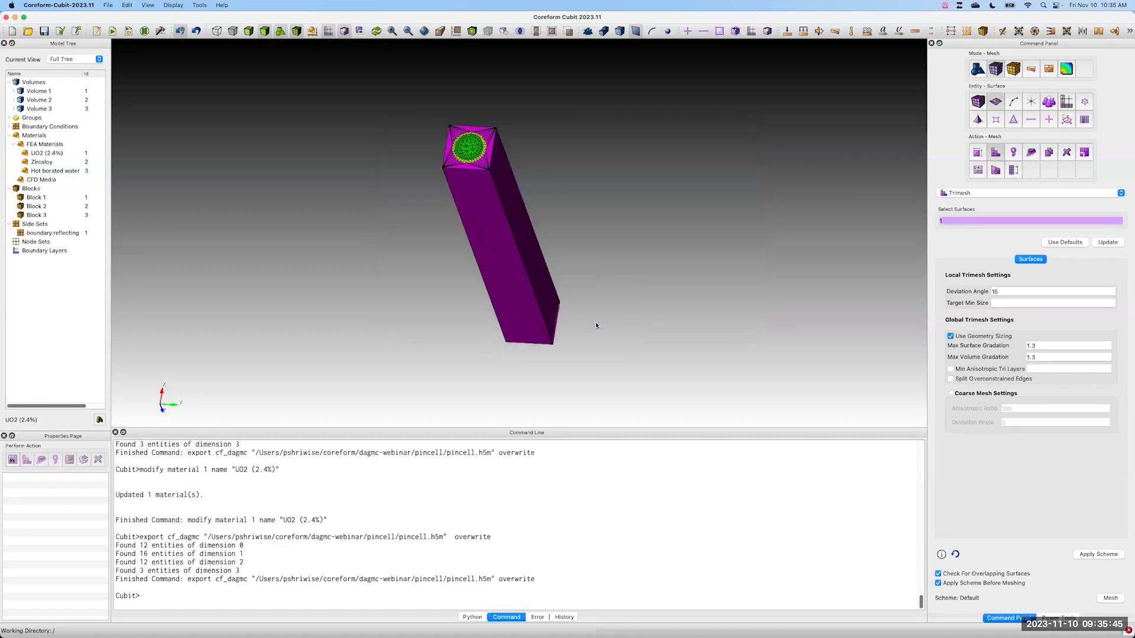
Step: Return to the IPython session in Terminal and list the pincell folder's files on a cleared screen
key(ctrl+Right)
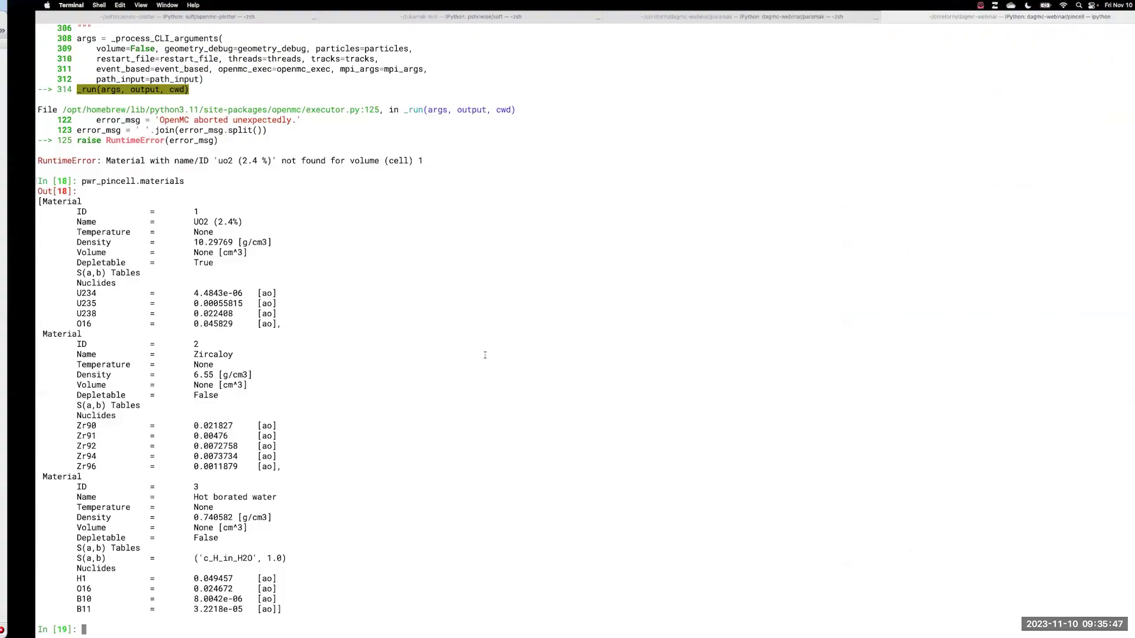
text(clear)
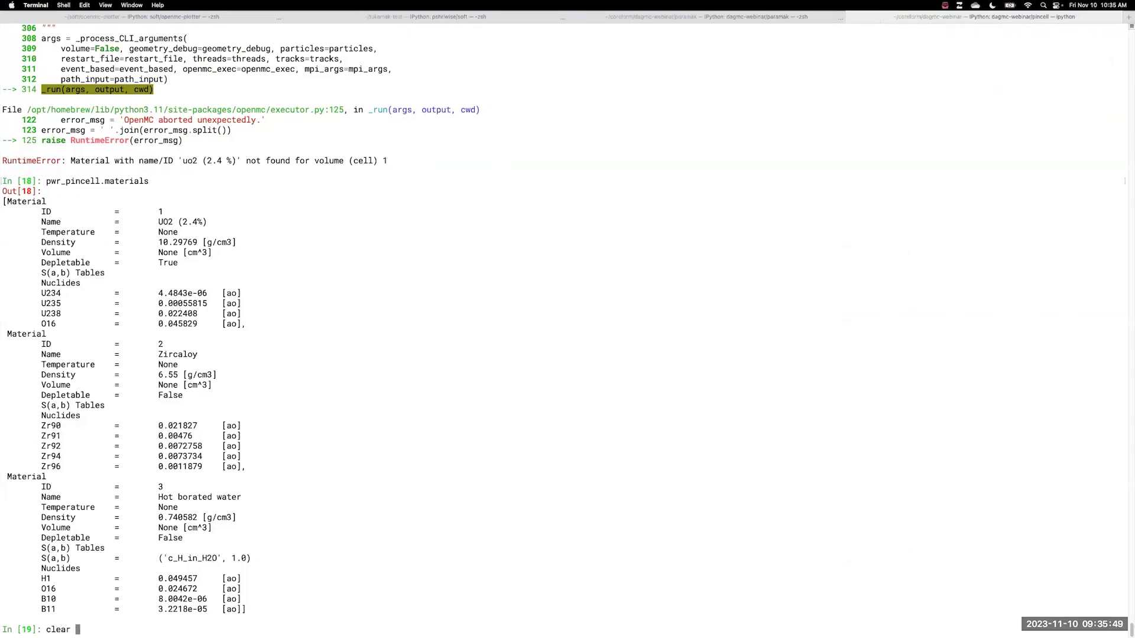
key(Return)
text(ls)
key(Return)
Step: Rerun the pwr_pincell simulation using the re-exported DAGMC geometry
text(py)
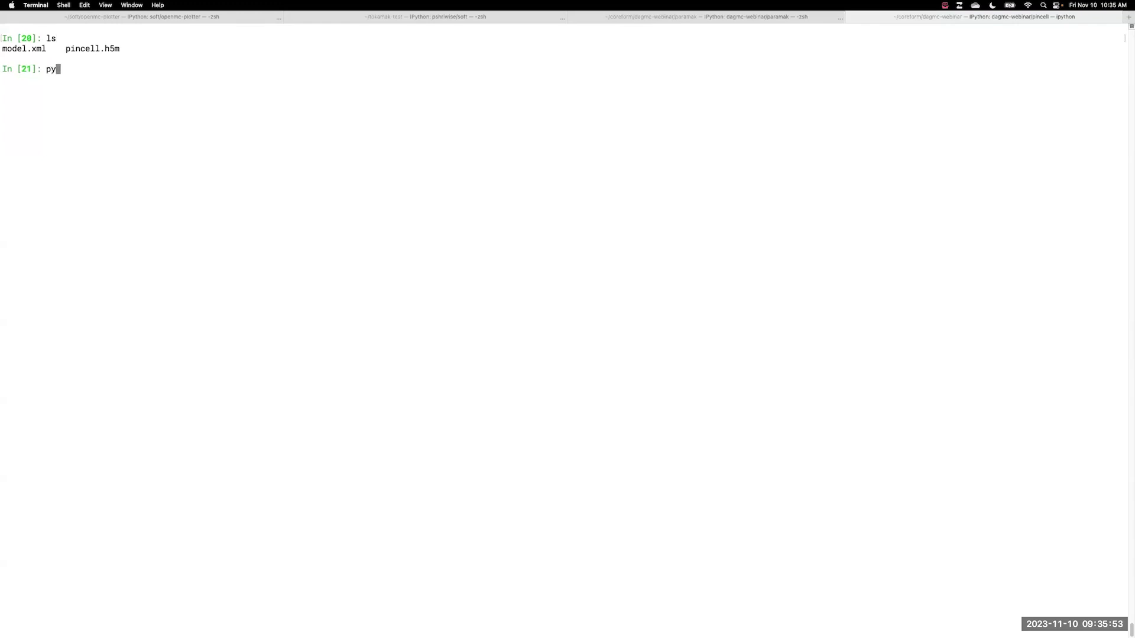
key(BackSpace)
text(w)
key(Right)
key(BackSpace)
key(BackSpace)
key(BackSpace)
key(BackSpace)
key(BackSpace)
key(BackSpace)
key(BackSpace)
key(BackSpace)
key(BackSpace)
text(run)
key(Right)
key(Return)
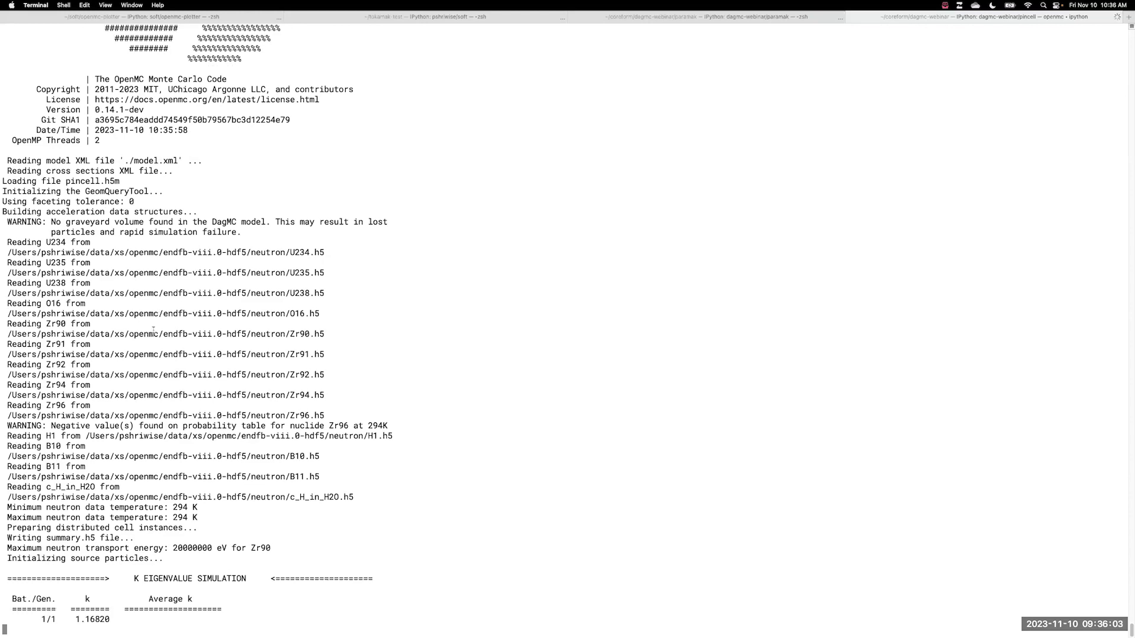
Step: Examine the startup output of the DAGMC run, from the pincell.h5m loading lines through the acceleration data structures to the graveyard warning
scroll(202, 363, up, 5)
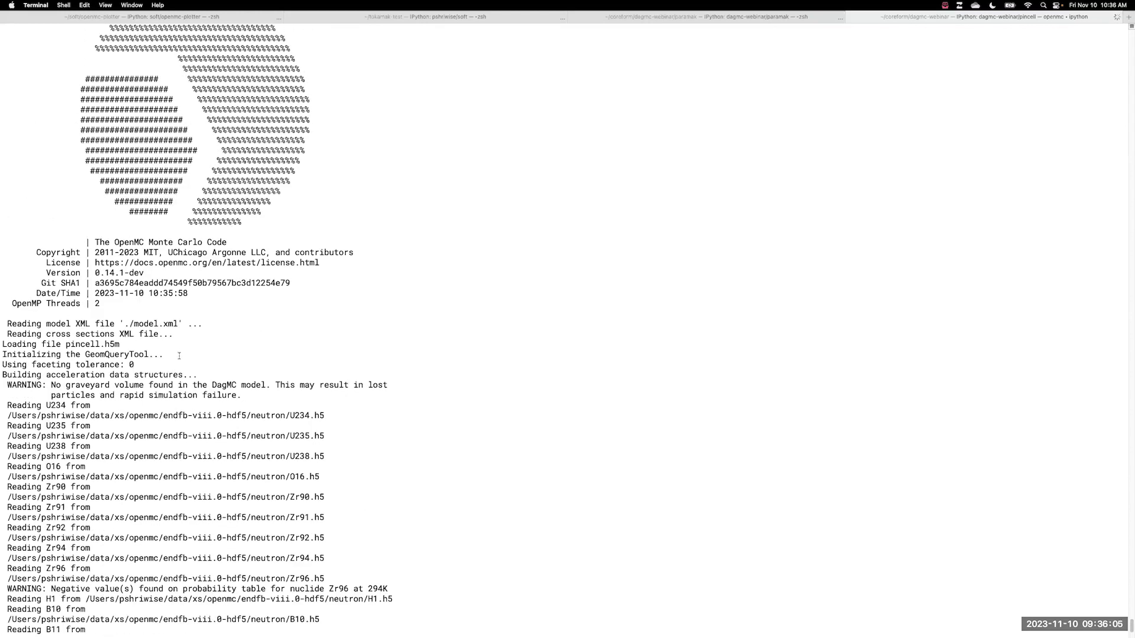
scroll(167, 365, up, 1)
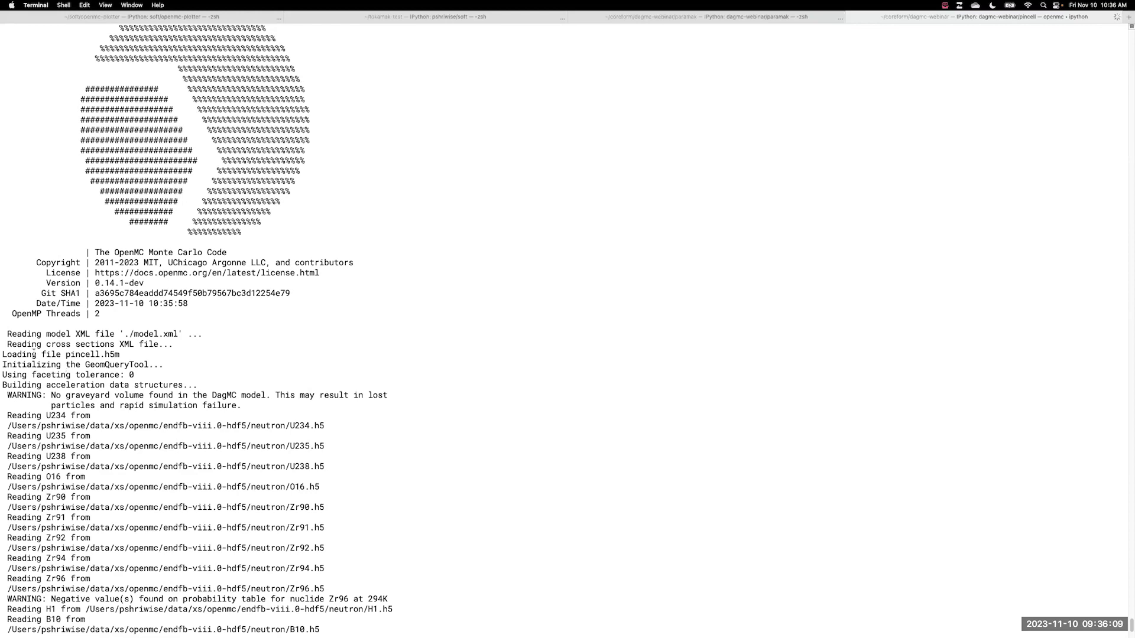
drag(2, 356, 139, 354)
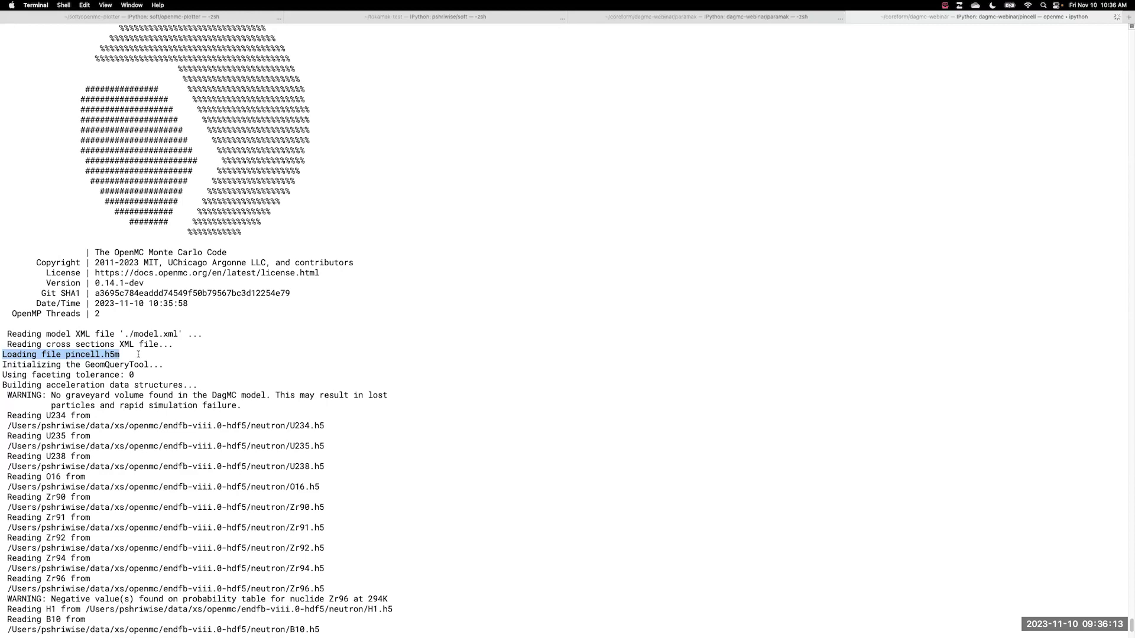
drag(139, 354, 160, 367)
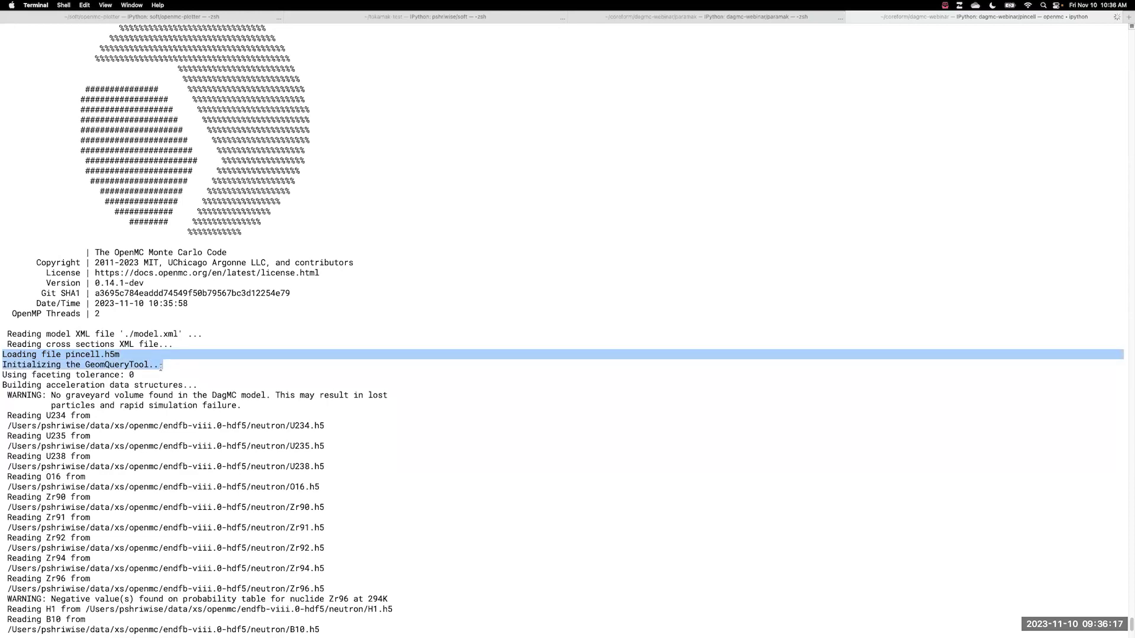
click(14, 385)
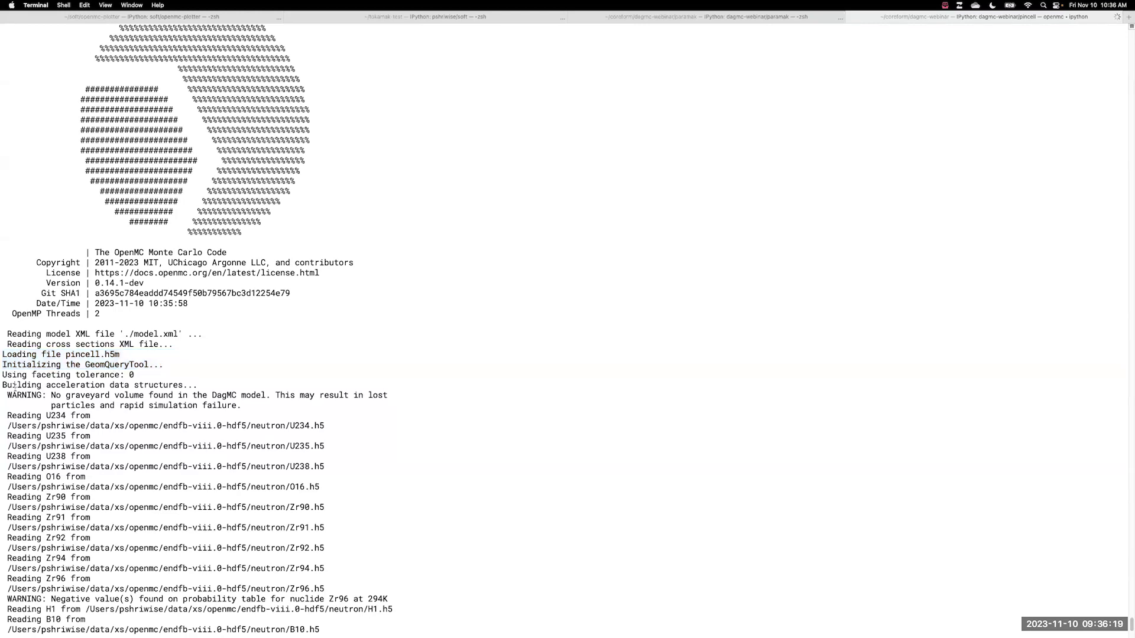
drag(2, 385, 201, 385)
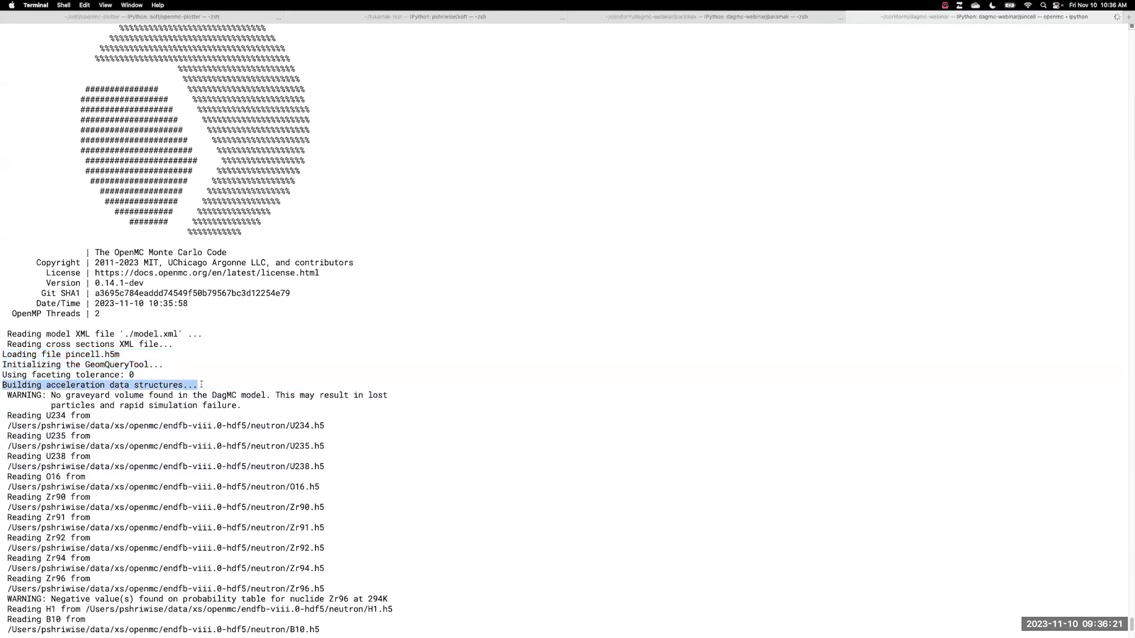
click(129, 394)
drag(6, 394, 301, 404)
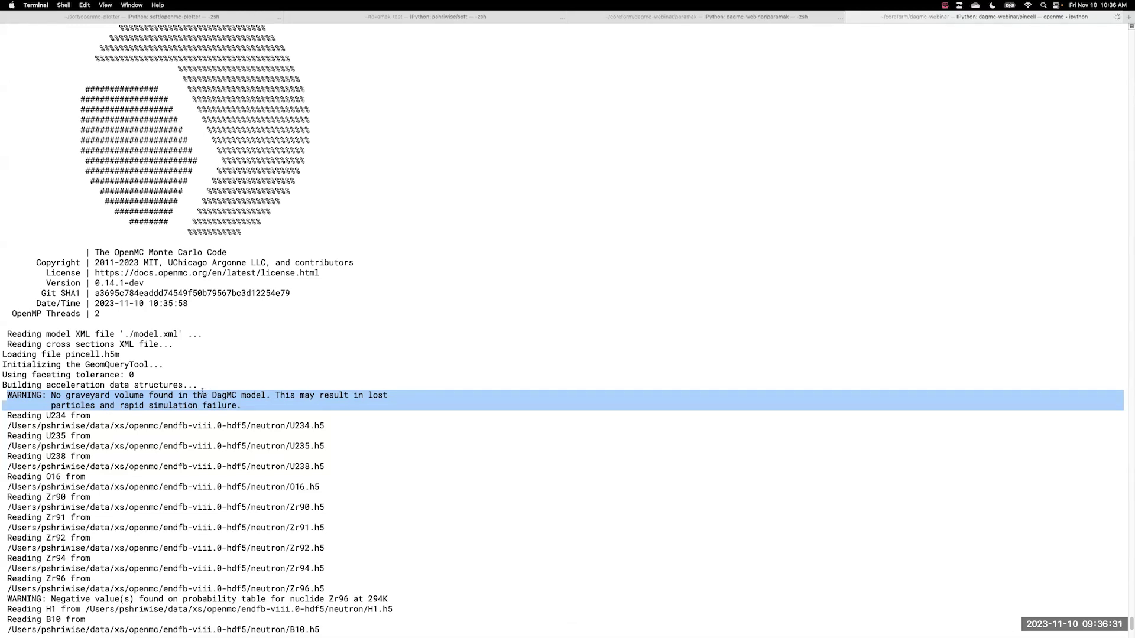
click(175, 397)
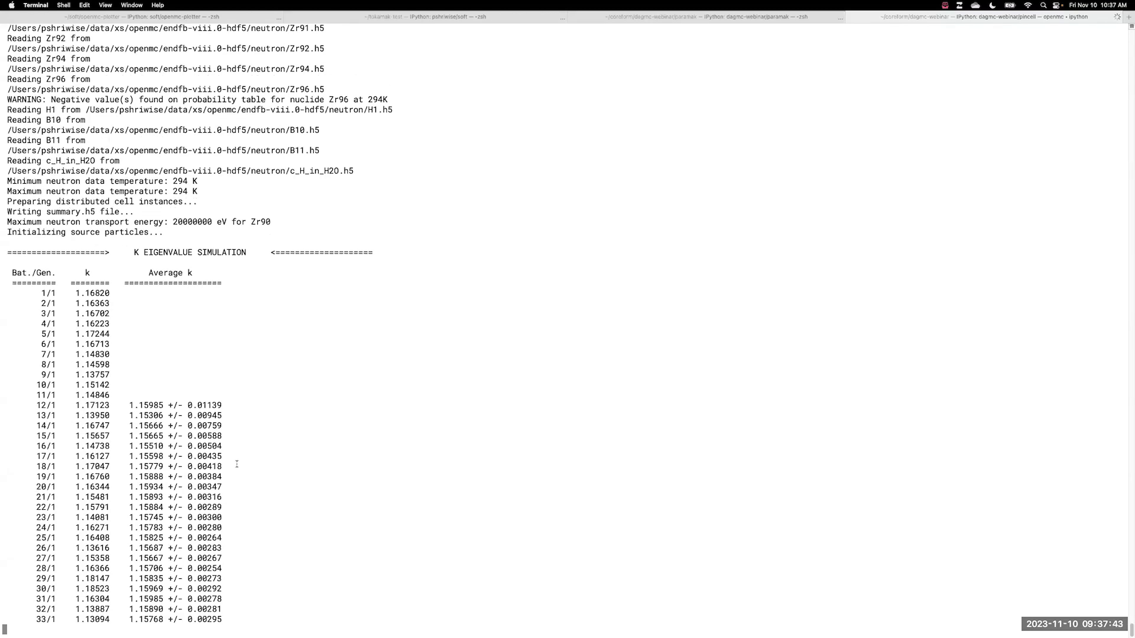
Step: Switch to Coreform Cubit and examine the triangle facets on the pin cell's end face, especially along the curved fuel and cladding boundaries
key(super+Tab)
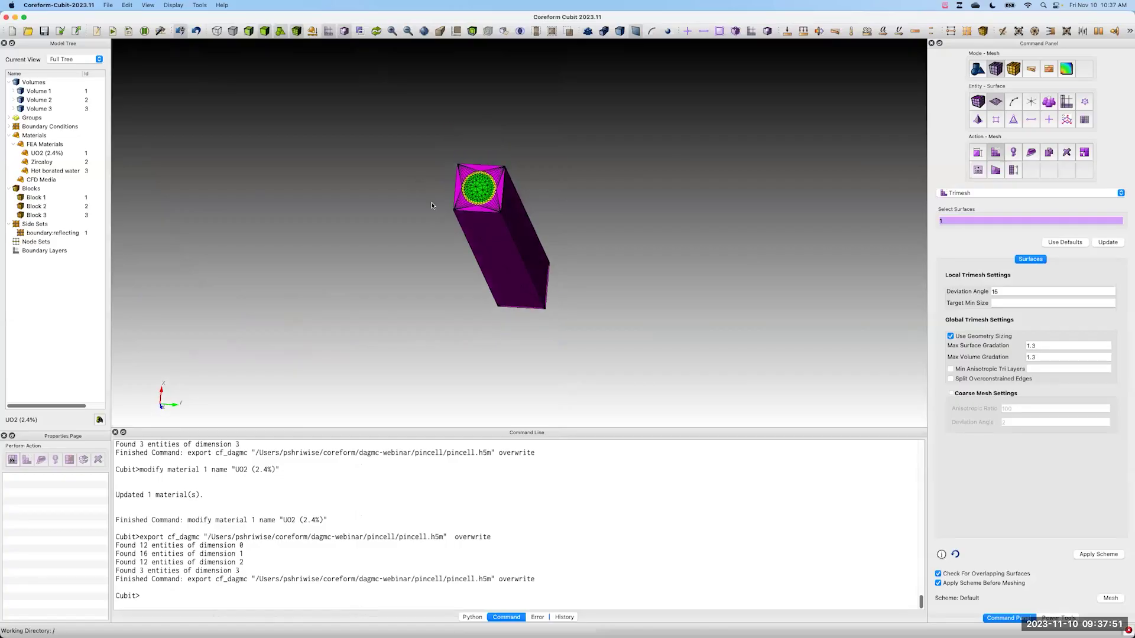
drag(432, 205, 473, 240)
scroll(485, 240, up, 5)
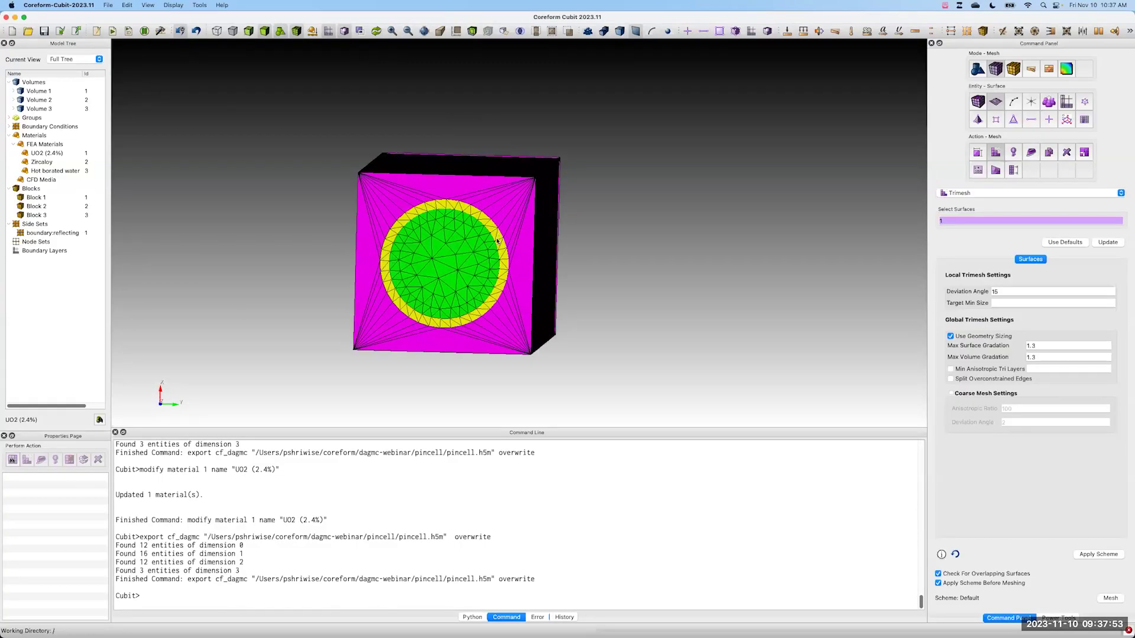
scroll(498, 241, up, 8)
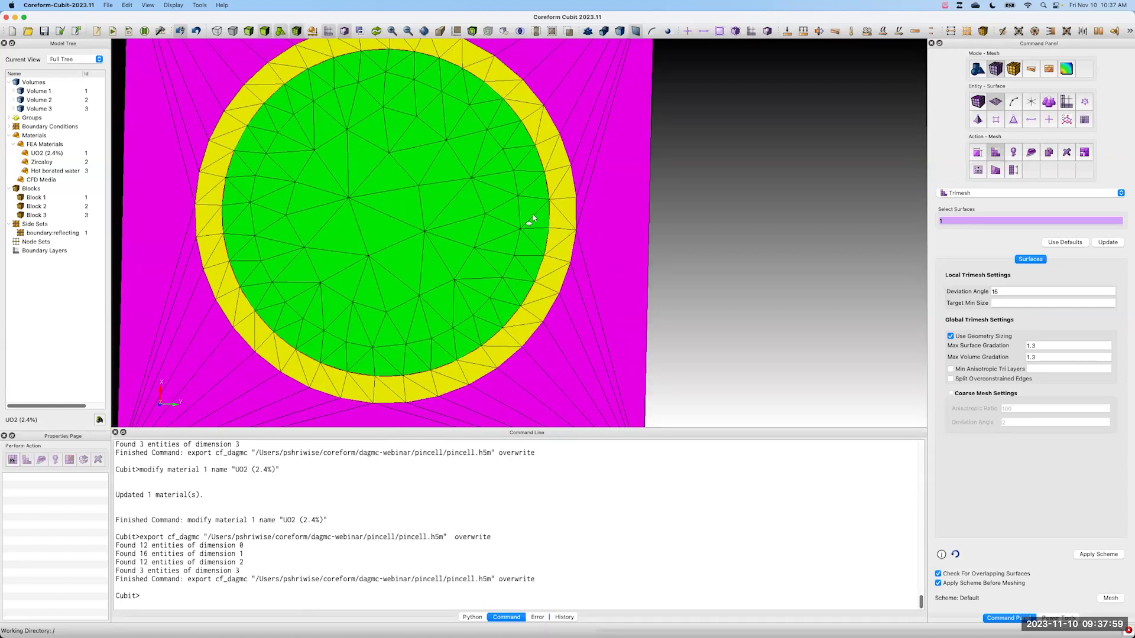
scroll(532, 223, down, 10)
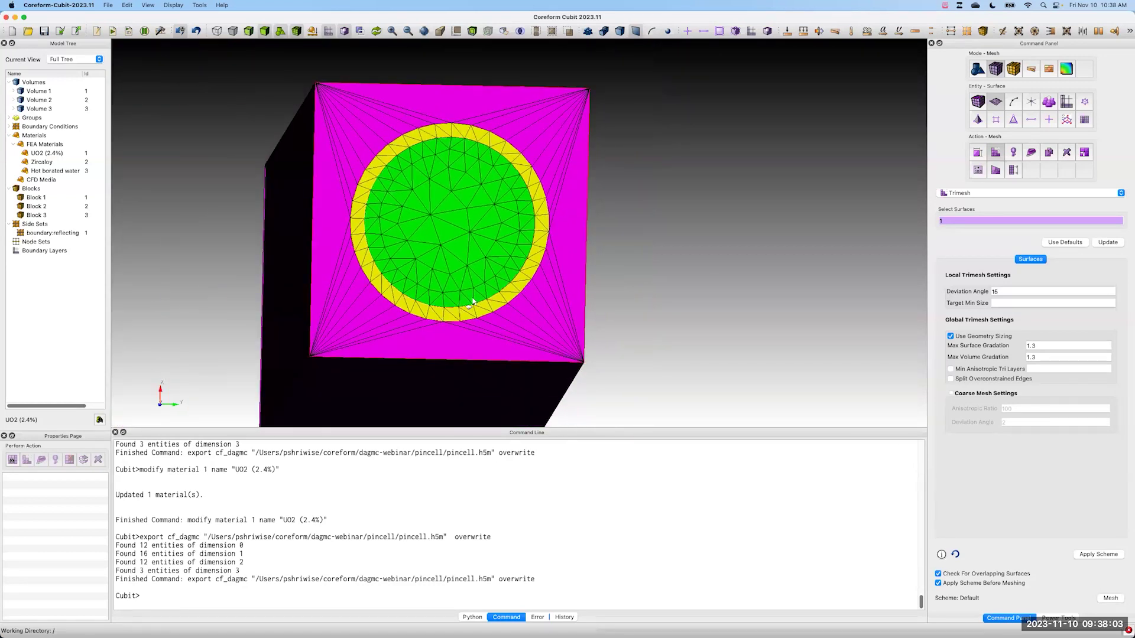
scroll(467, 255, up, 5)
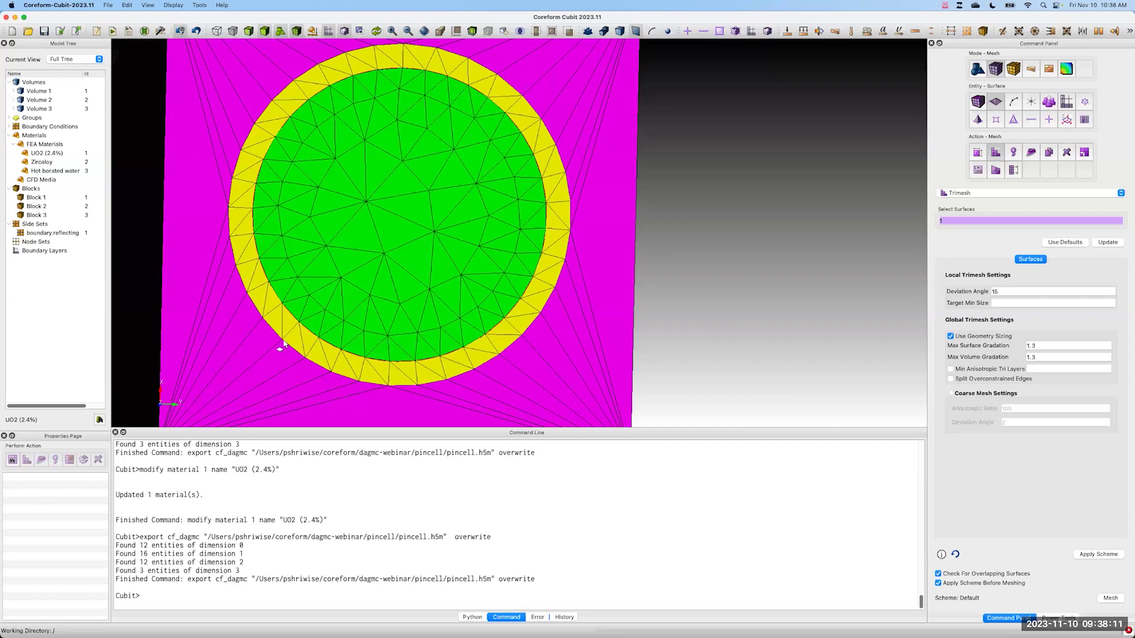
middle_drag(299, 362, 364, 296)
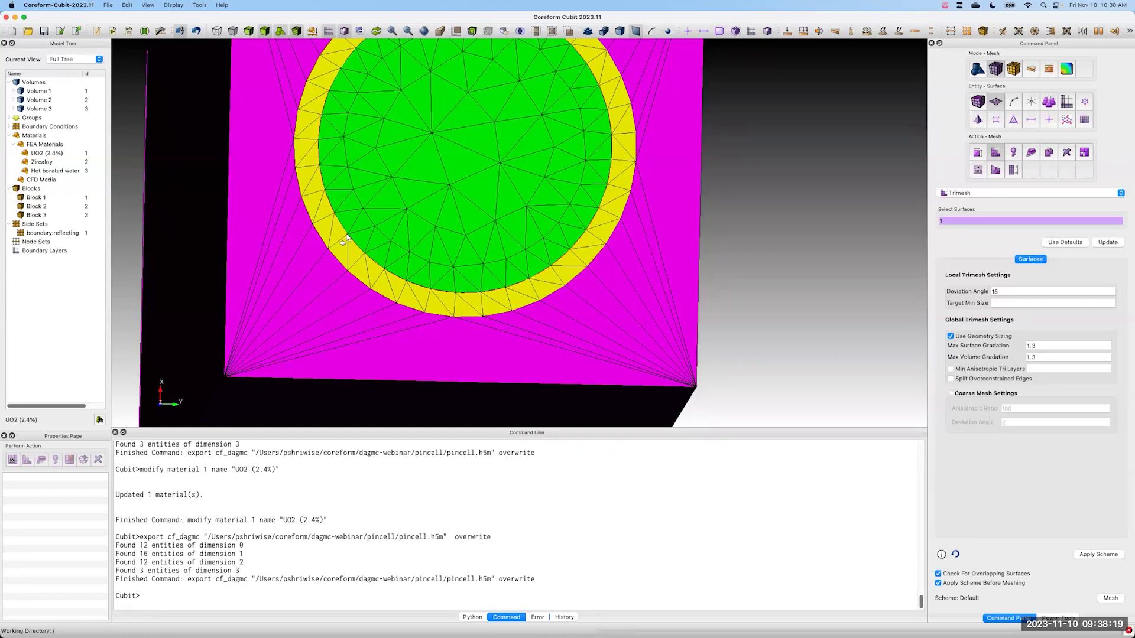
scroll(343, 237, up, 5)
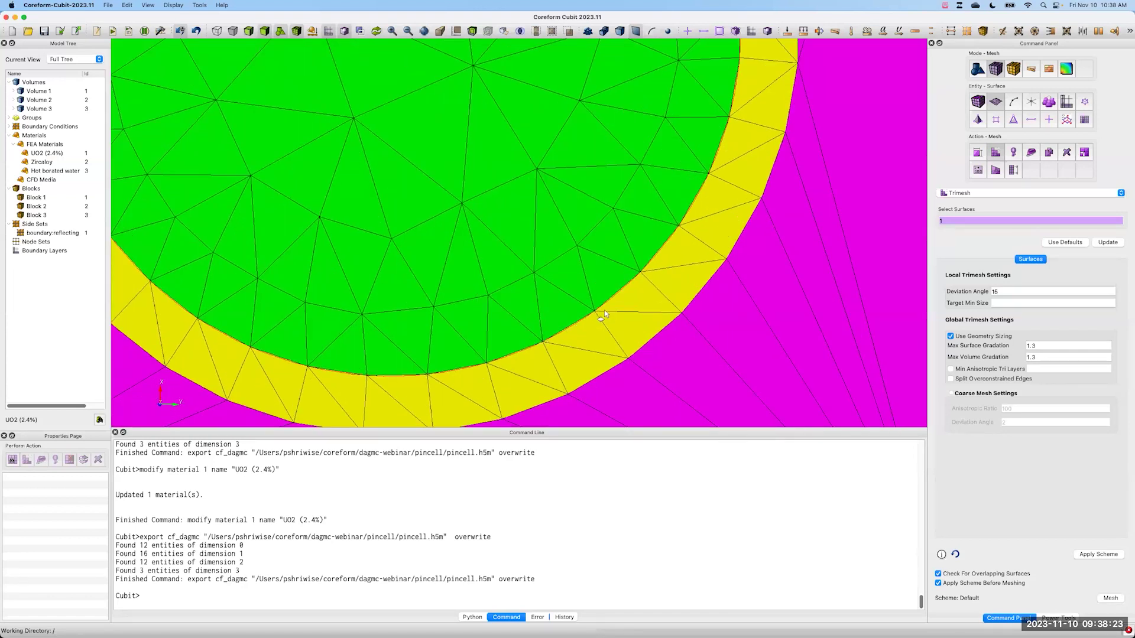
scroll(612, 292, down, 2)
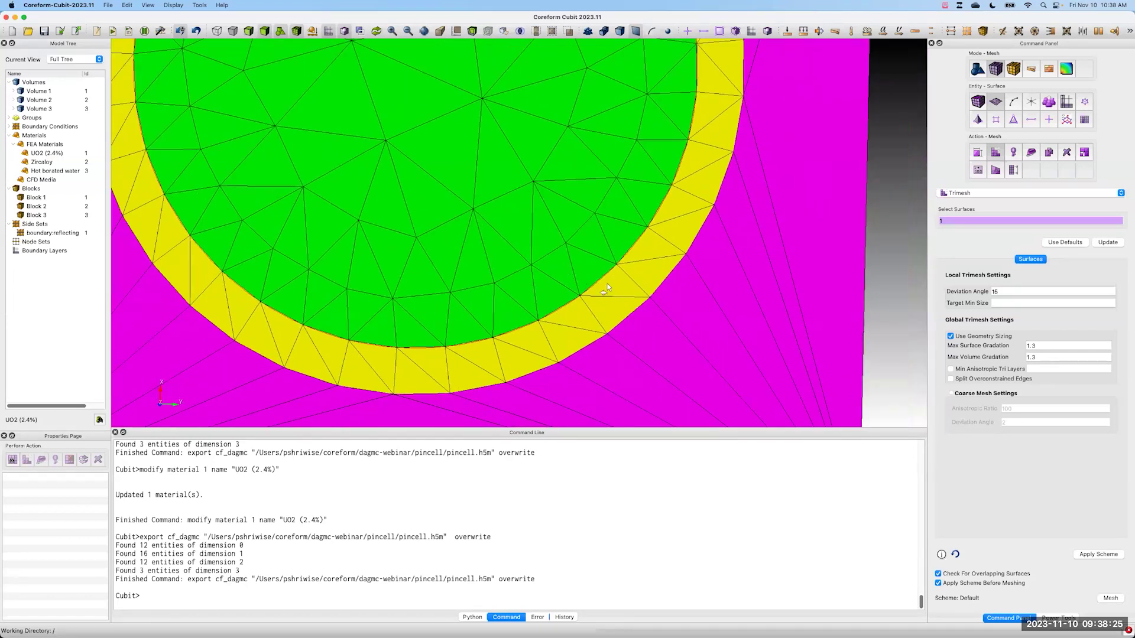
scroll(465, 299, down, 2)
scroll(465, 298, up, 1)
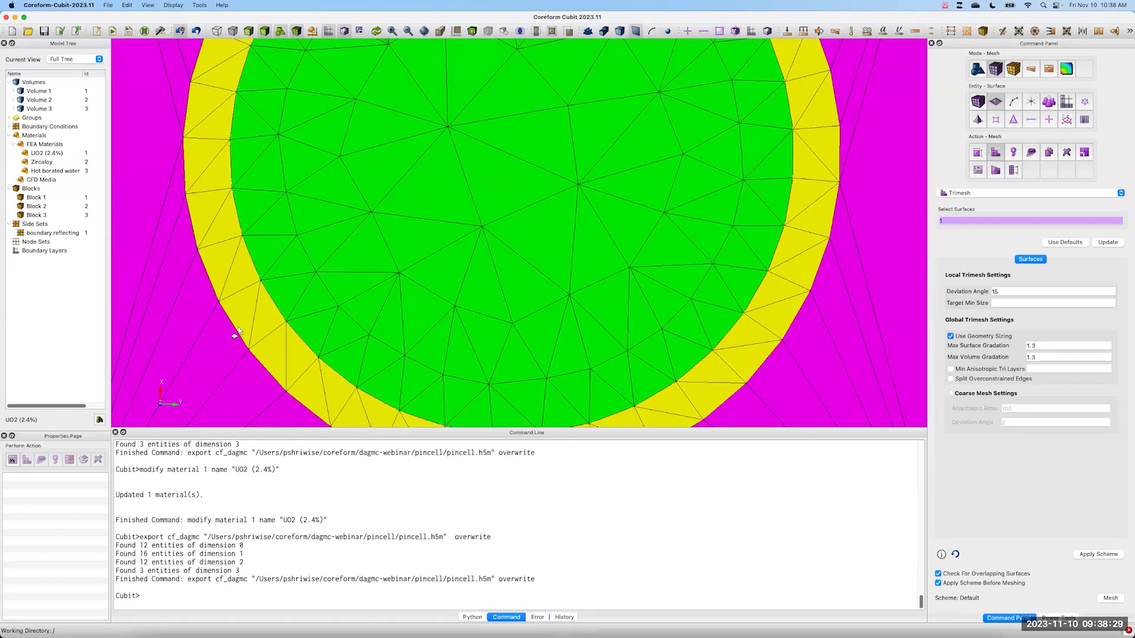
scroll(235, 333, down, 2)
drag(293, 350, 252, 284)
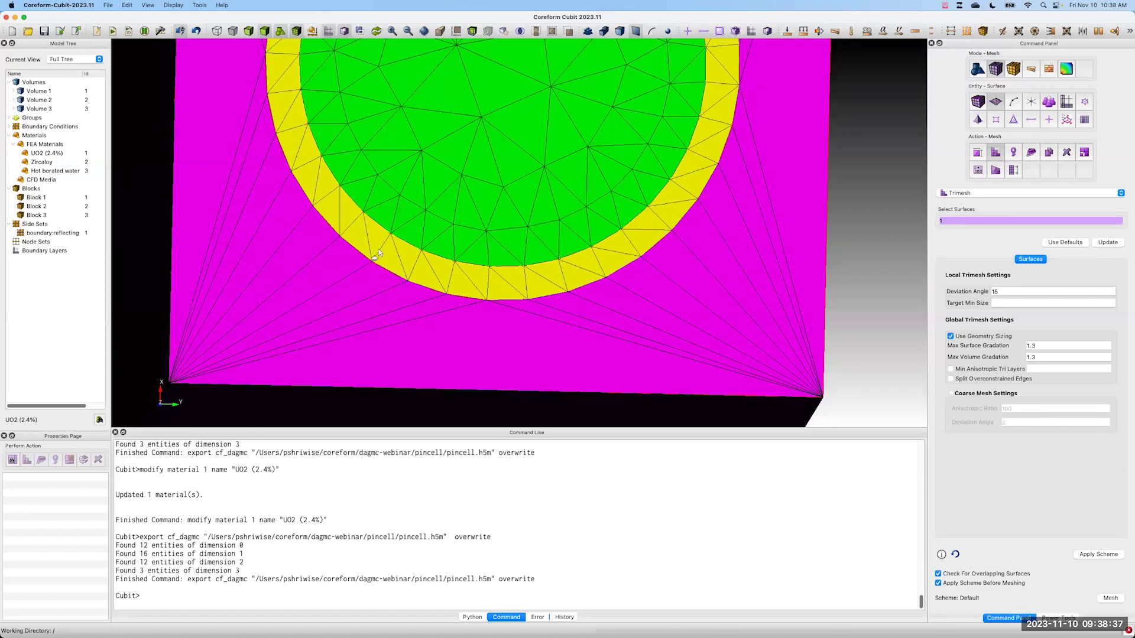
scroll(464, 193, up, 3)
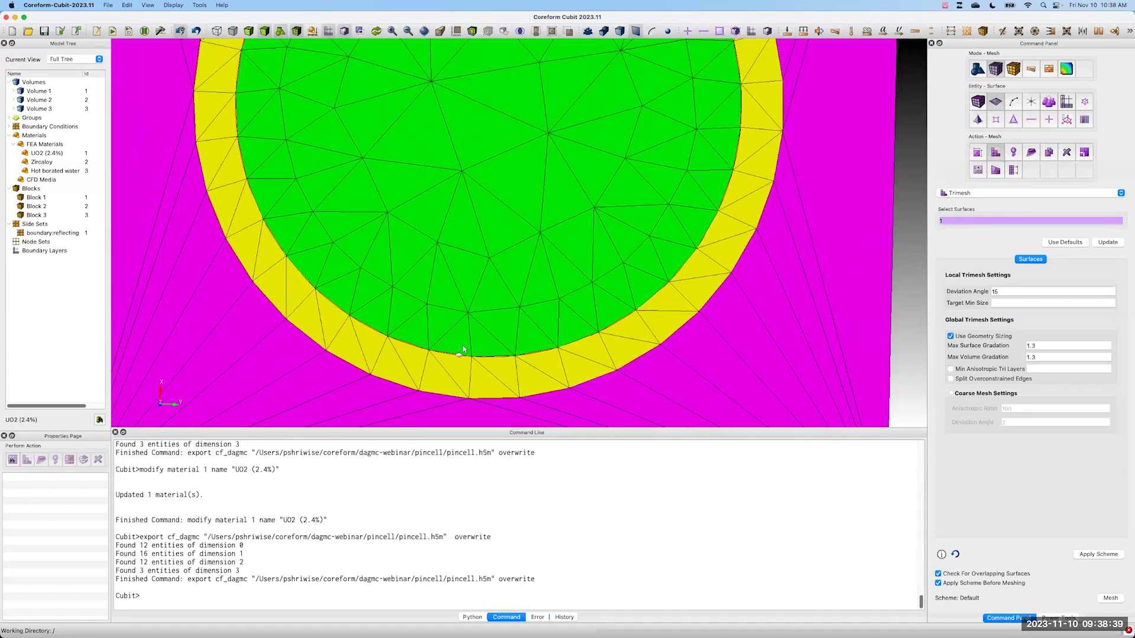
scroll(464, 349, down, 5)
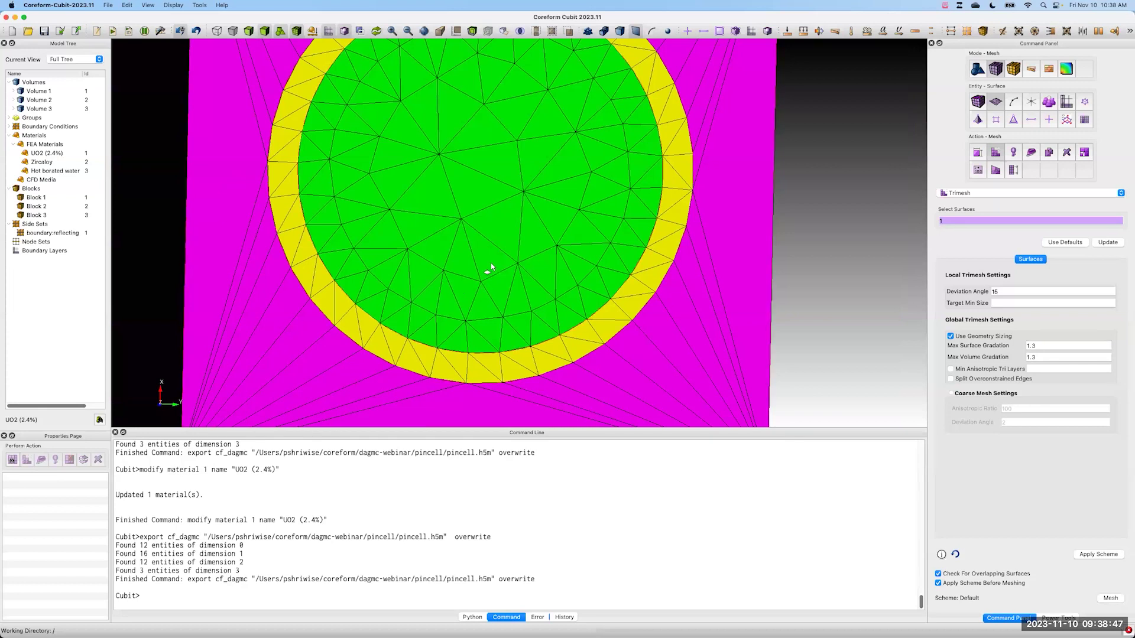
scroll(461, 302, down, 3)
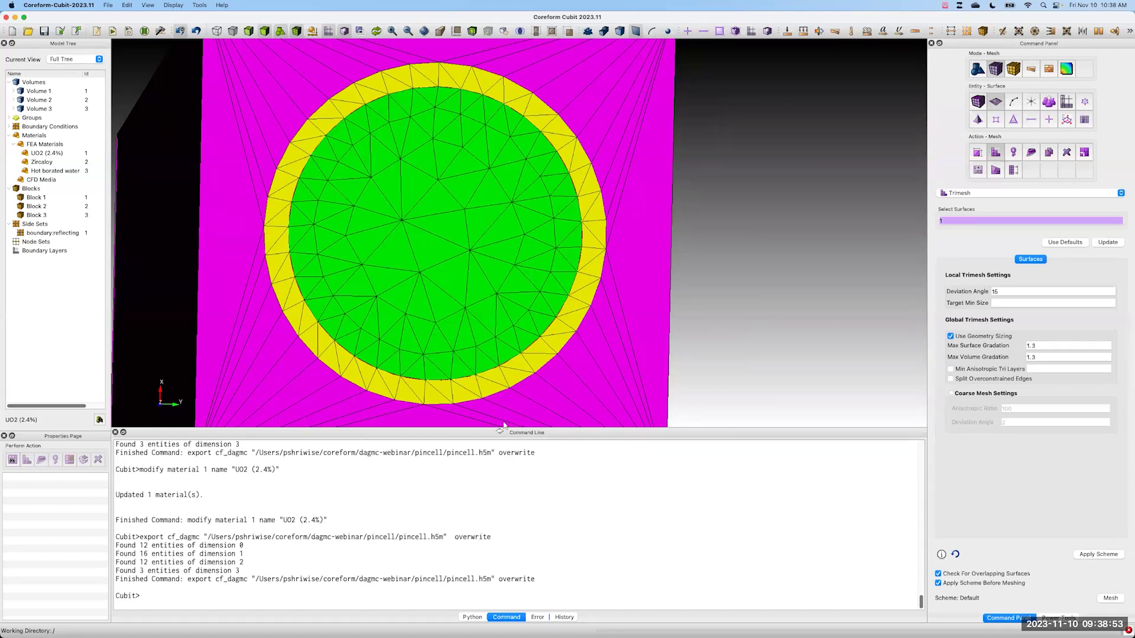
Step: Return to Terminal and examine the combined k-effective and its uncertainty in the results of the earlier CSG run
key(super+Tab)
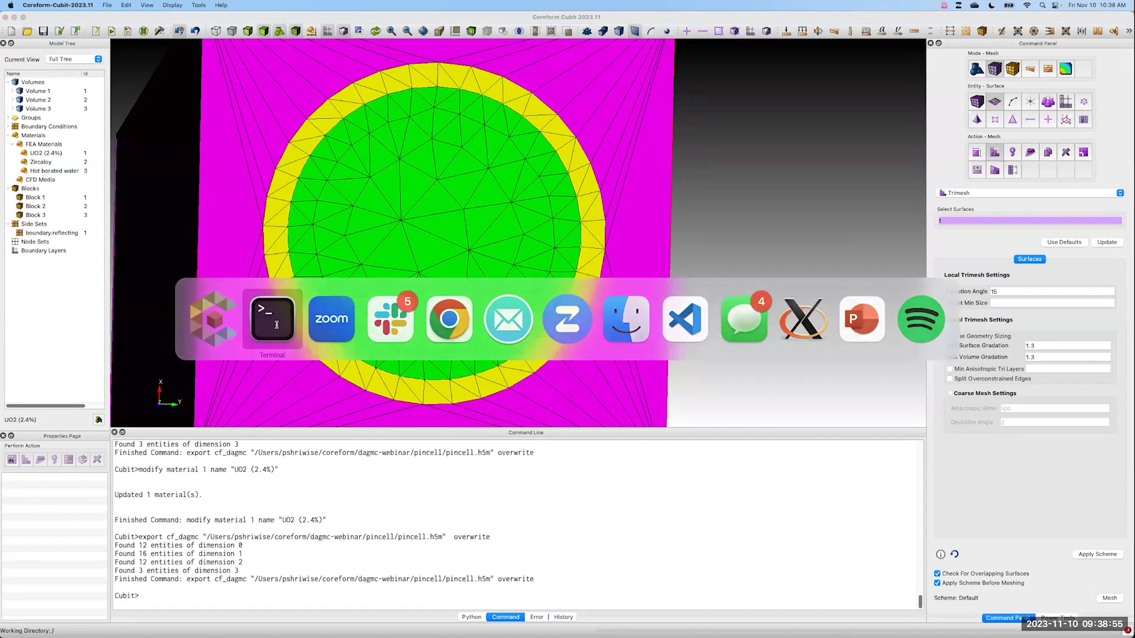
click(276, 327)
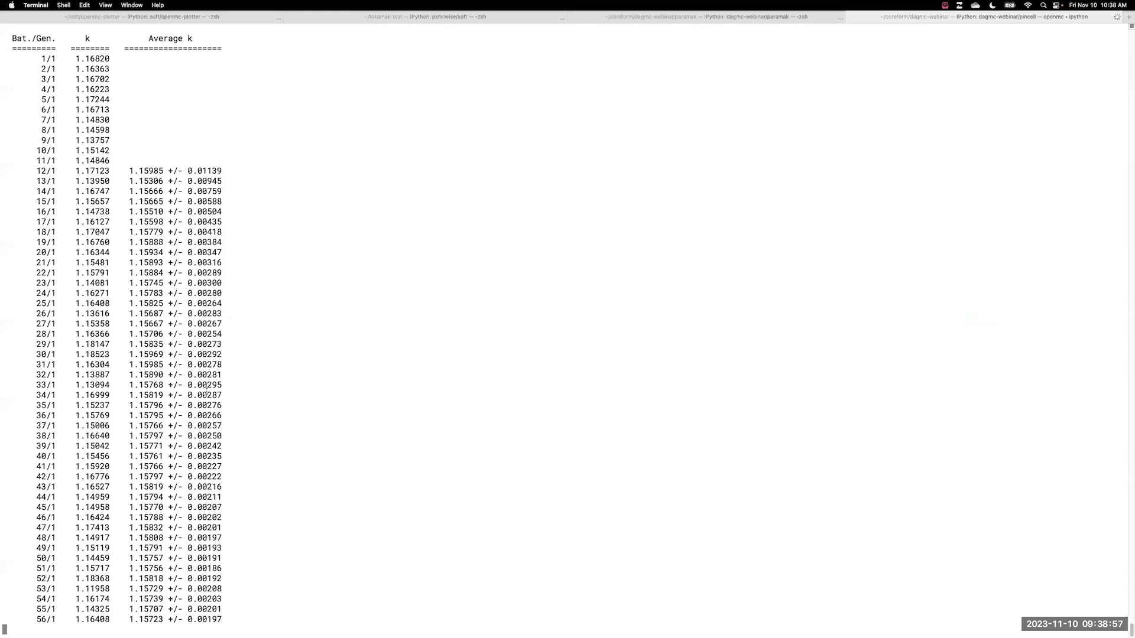
scroll(206, 390, up, 15)
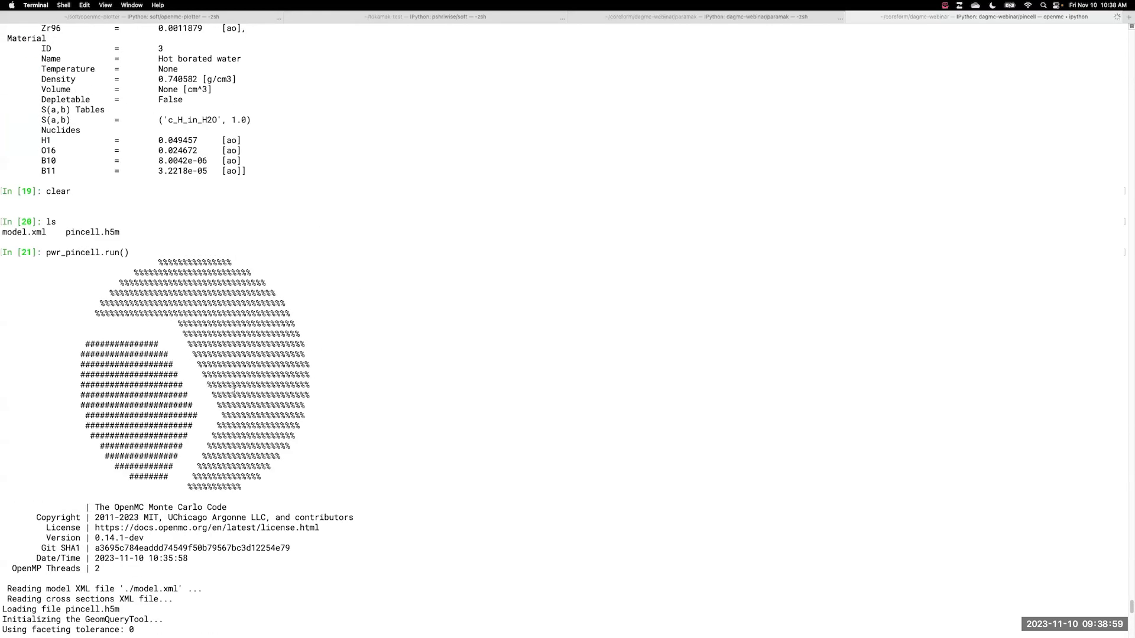
scroll(234, 392, up, 20)
scroll(234, 390, up, 20)
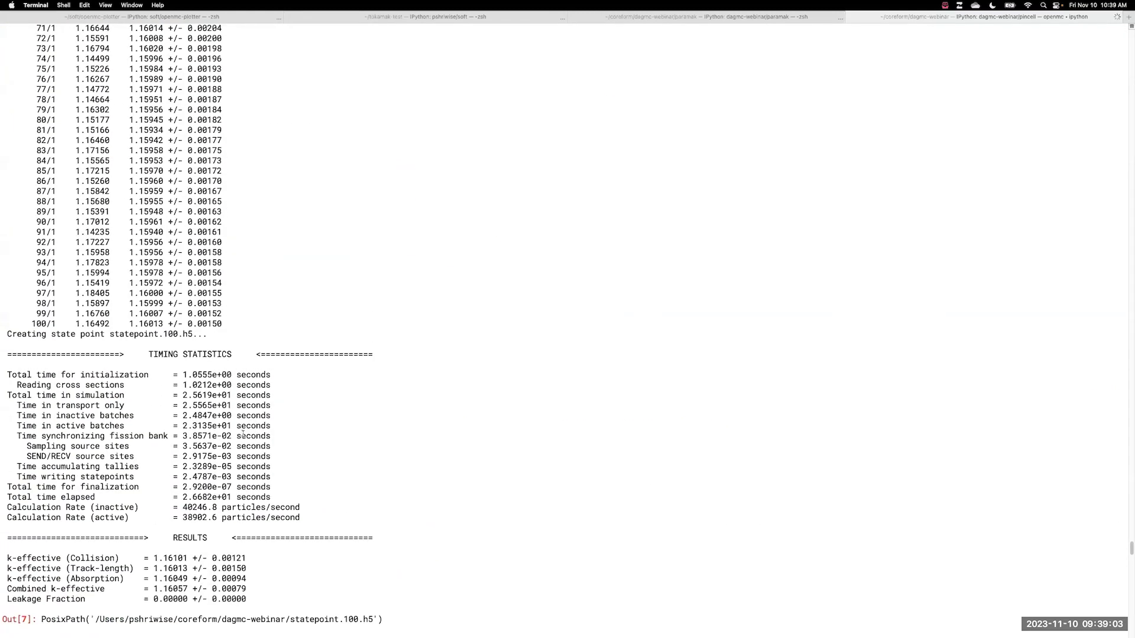
triple_click(82, 589)
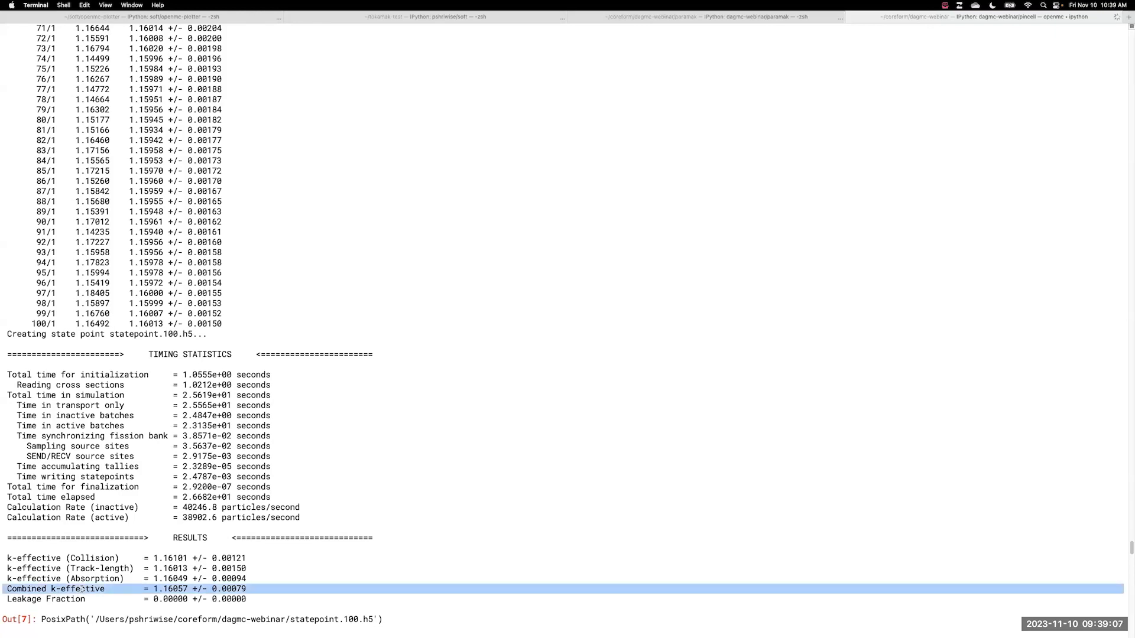
click(157, 589)
drag(151, 589, 187, 590)
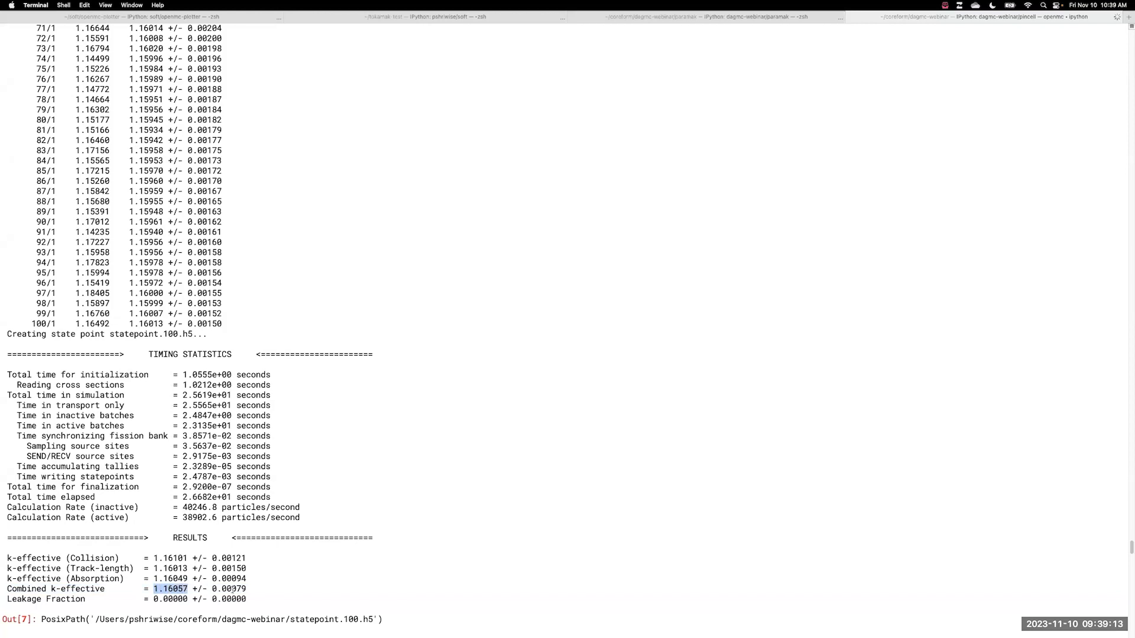
drag(246, 589, 213, 589)
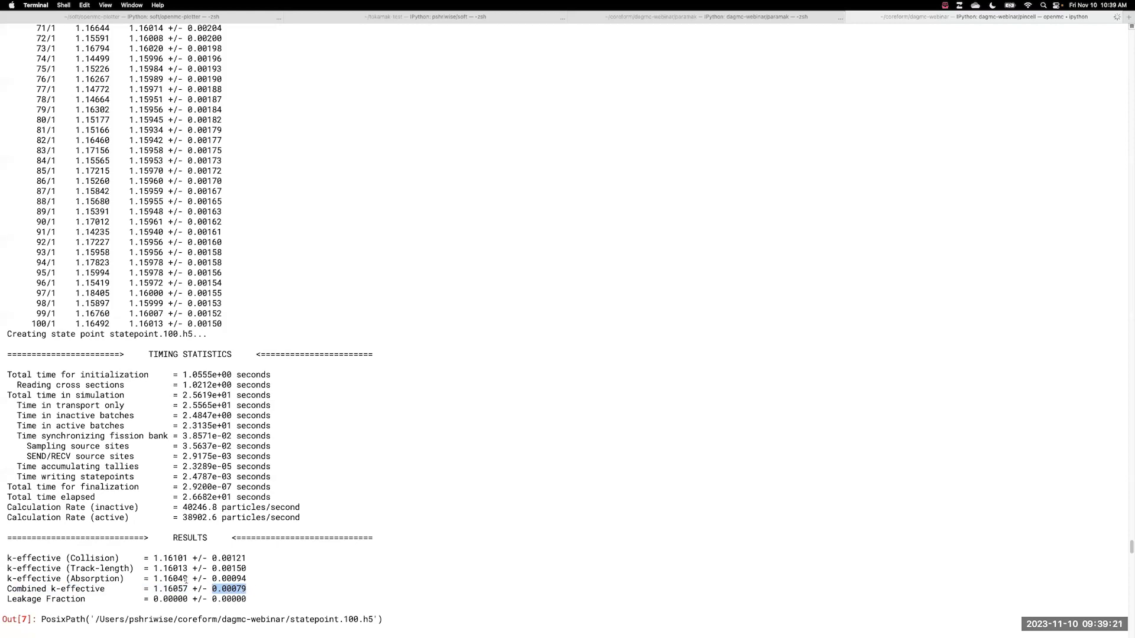
Step: Check the latest average k of the running DAGMC simulation for comparison with the CSG result
scroll(191, 584, down, 20)
scroll(178, 569, down, 20)
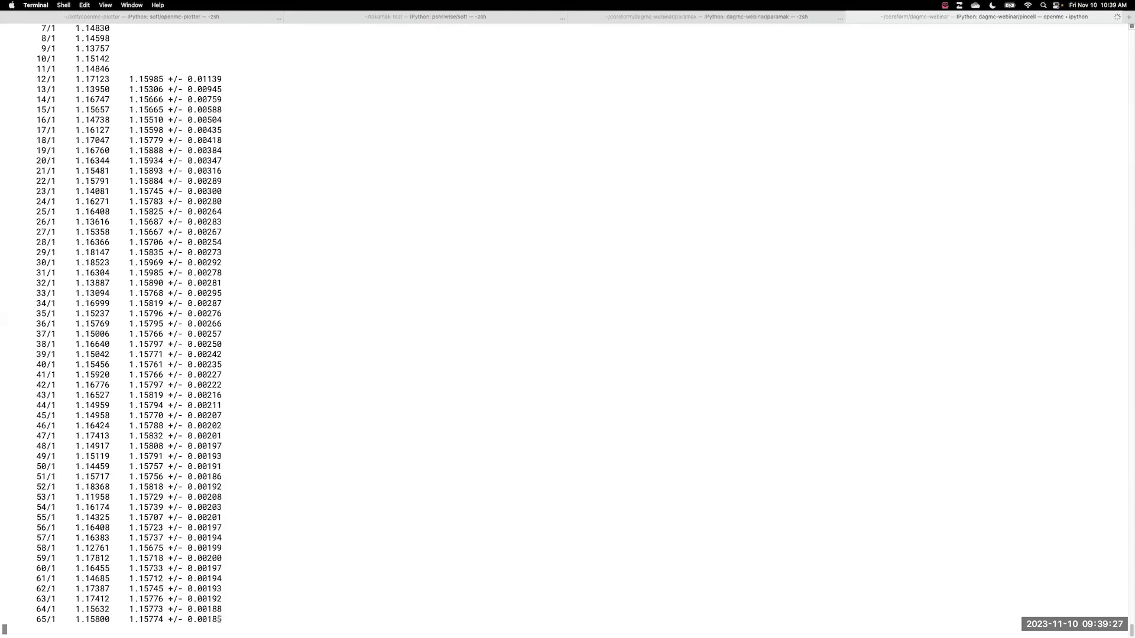
scroll(84, 302, up, 15)
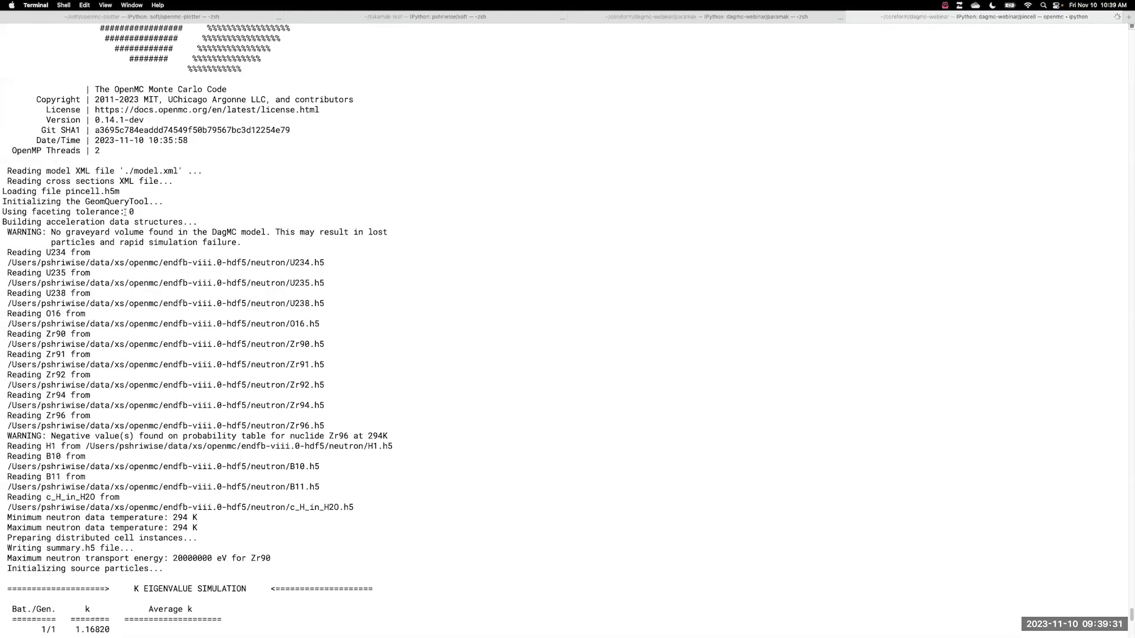
scroll(164, 297, down, 15)
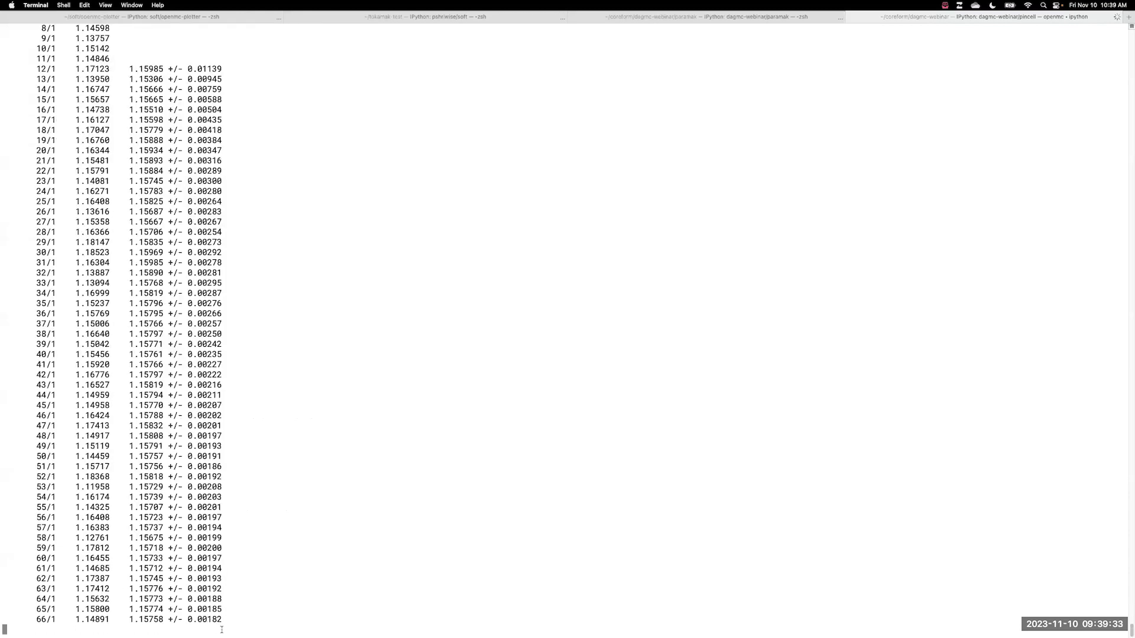
double_click(145, 618)
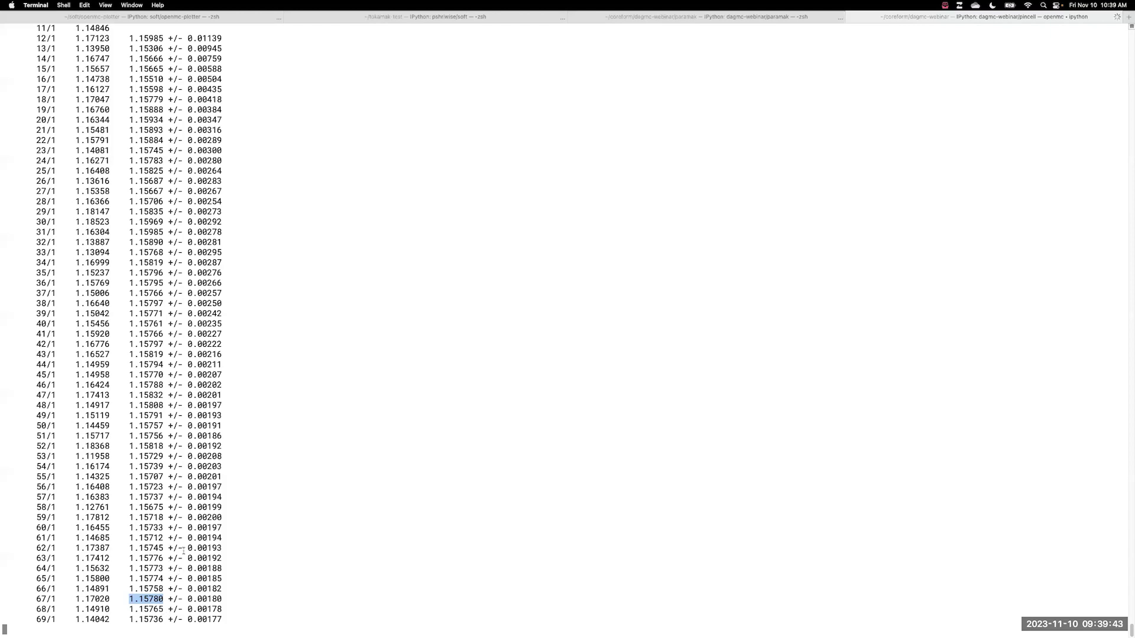
Step: Switch to Coreform Cubit and save the pin cell model as pincell in Cubit HDF5 (*.cub5) format in the pincell folder
key(super+Tab)
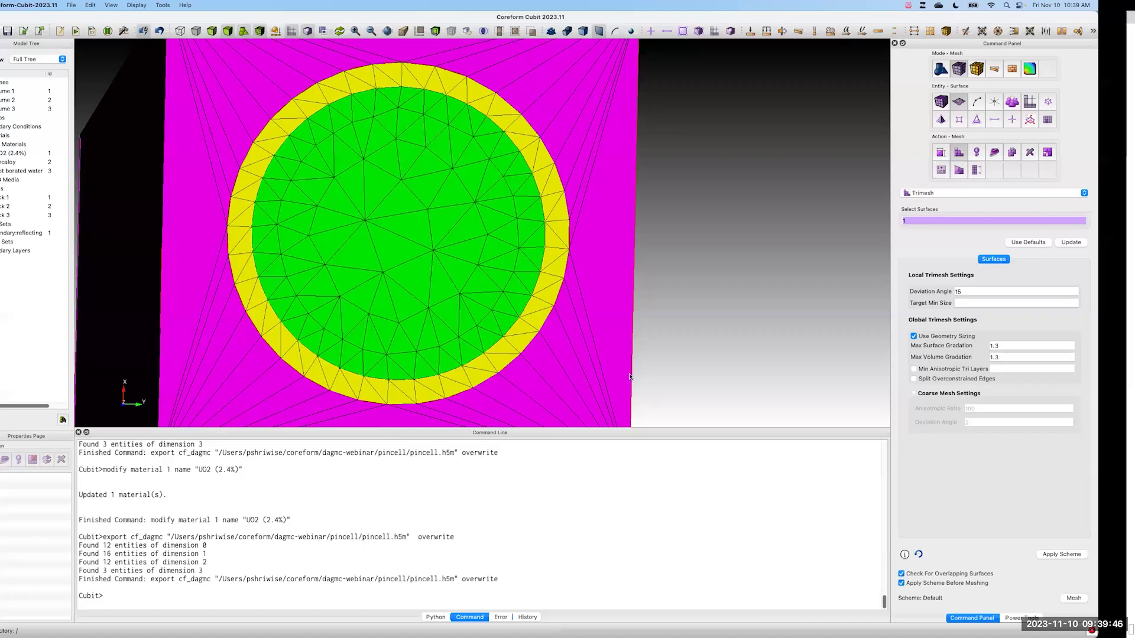
drag(630, 377, 653, 284)
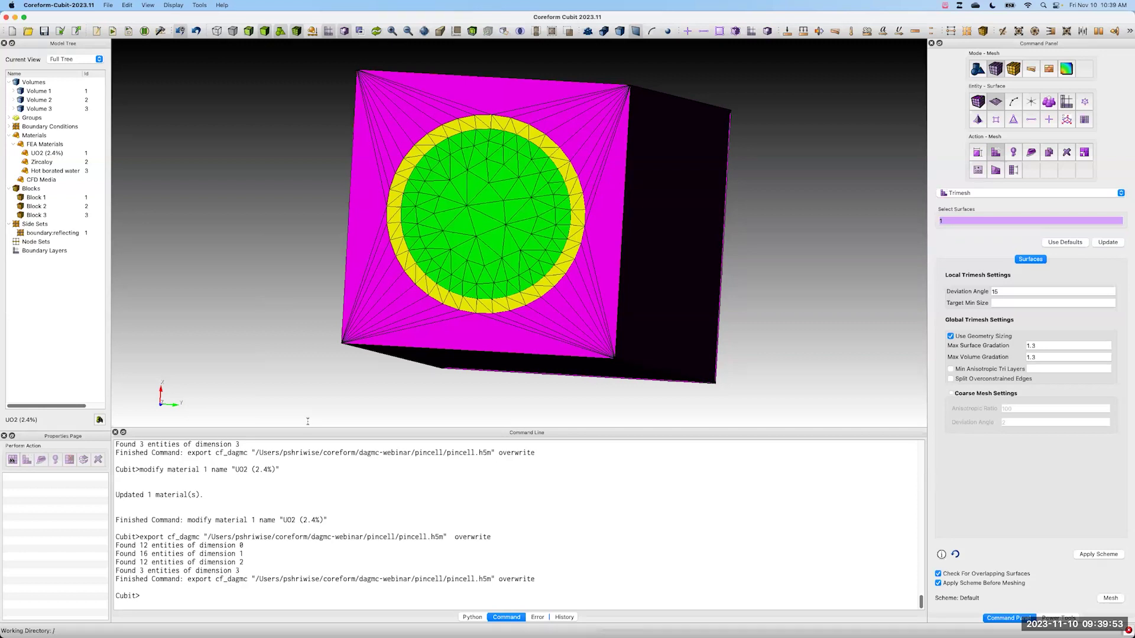
click(242, 598)
click(44, 31)
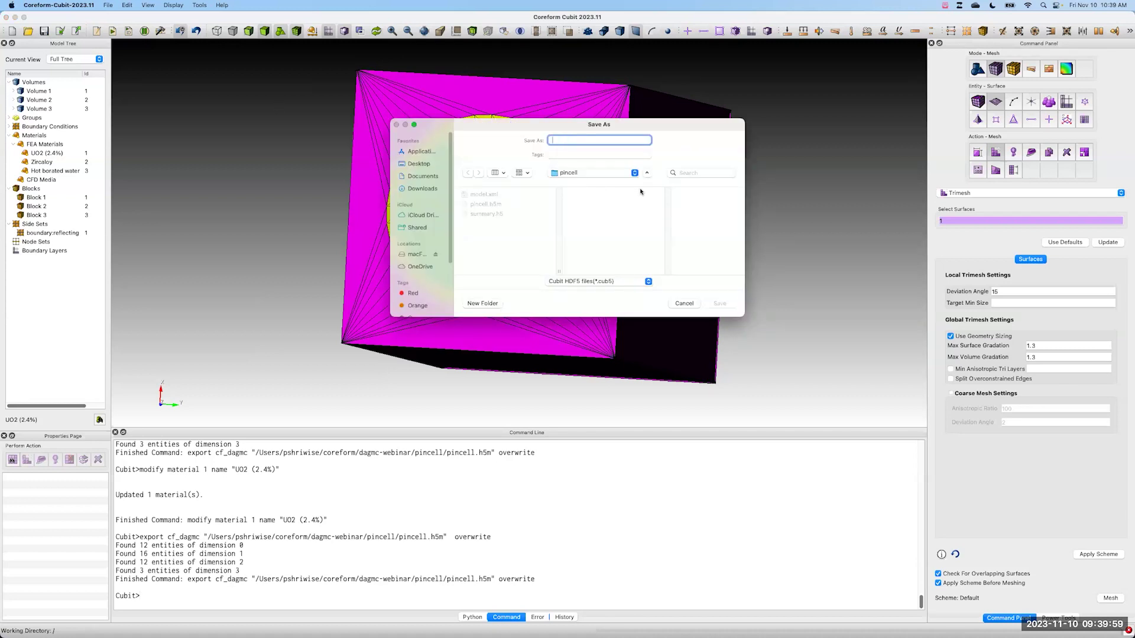
text(pincell)
key(Return)
Step: Clear the pin cell model from the session with the reset command
text(reset)
key(BackSpace)
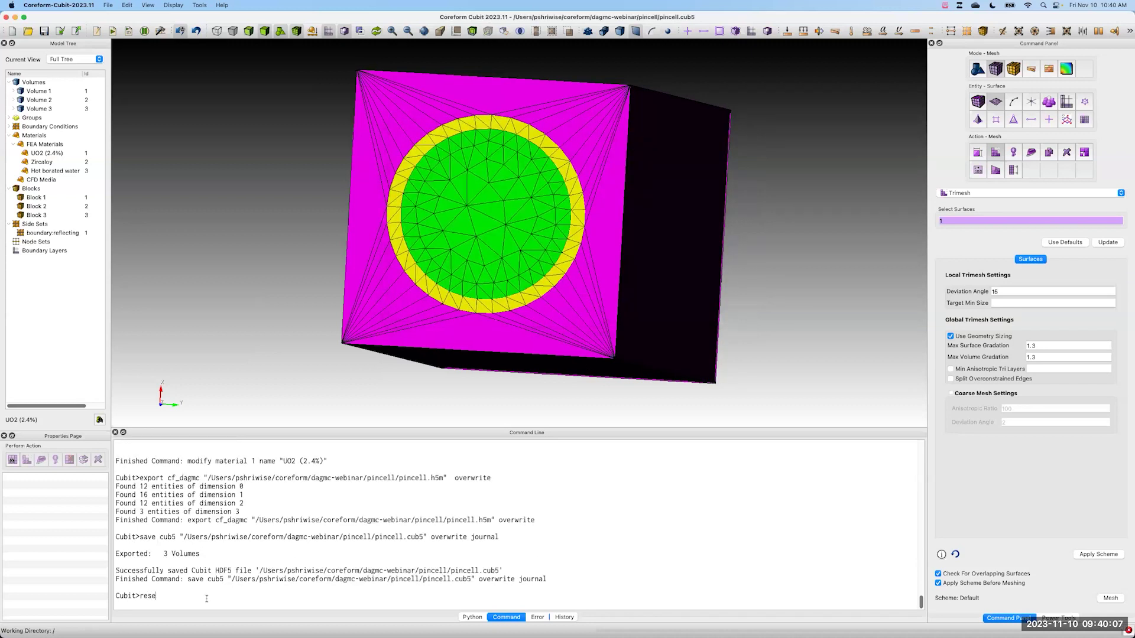
key(Return)
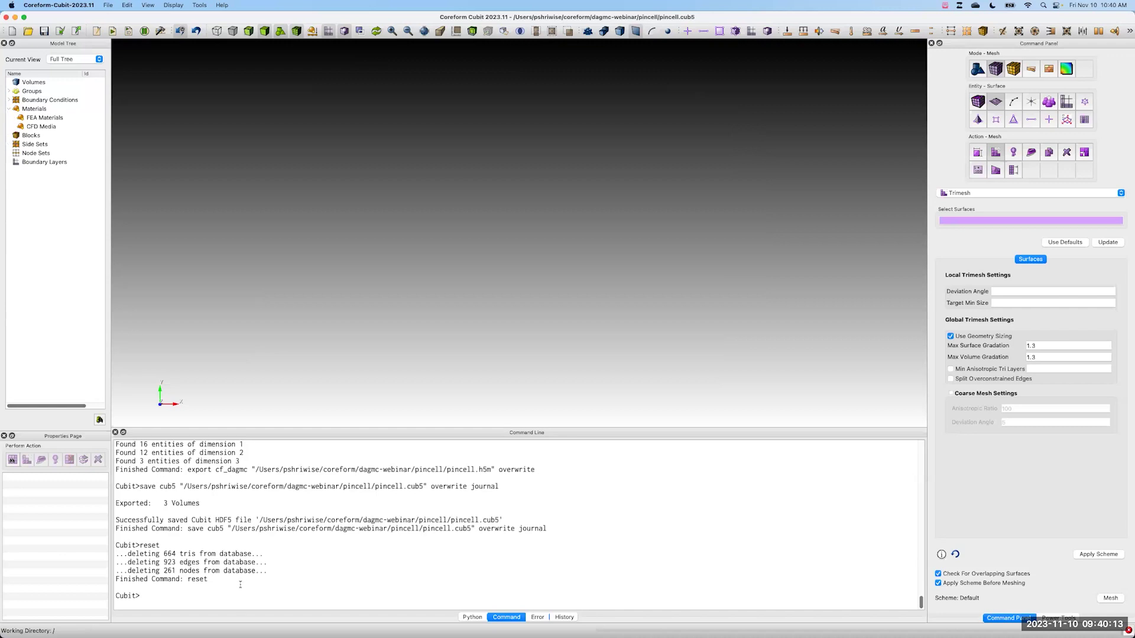
Step: Open the tokamak model tokamak_w_mats.cub5 from the paramak folder inside dagmc-webinar
click(28, 31)
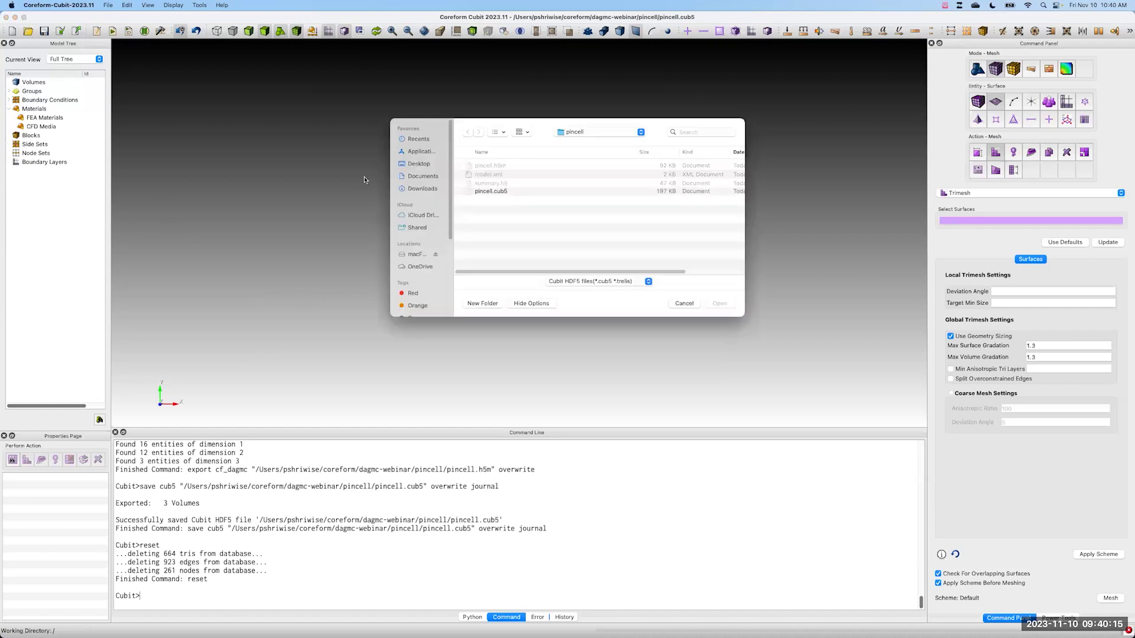
click(598, 133)
click(594, 143)
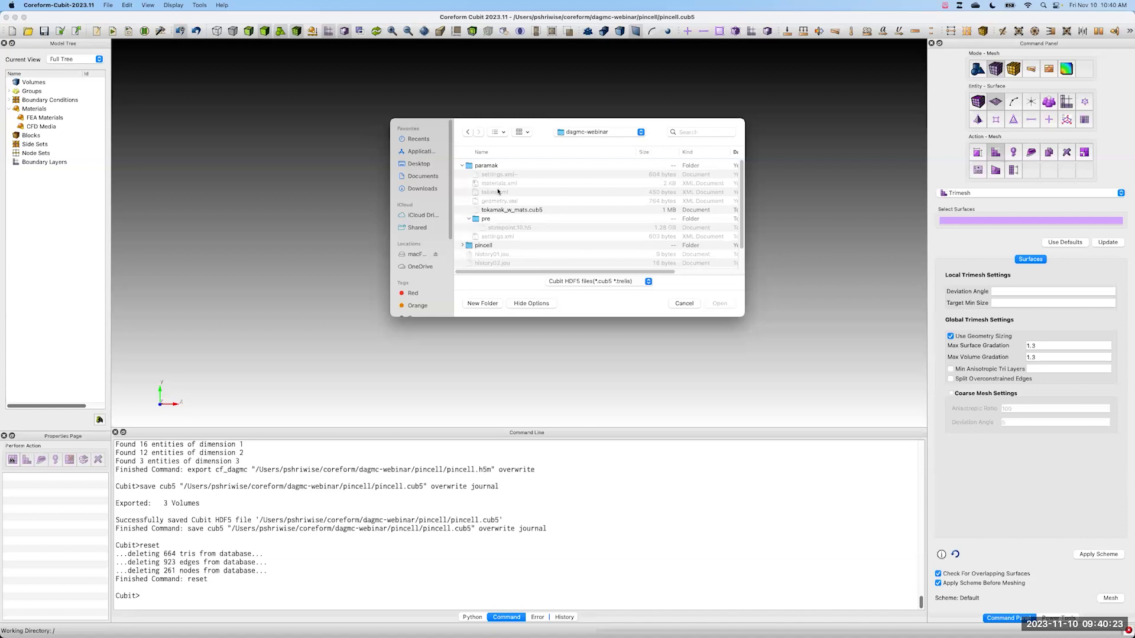
click(512, 210)
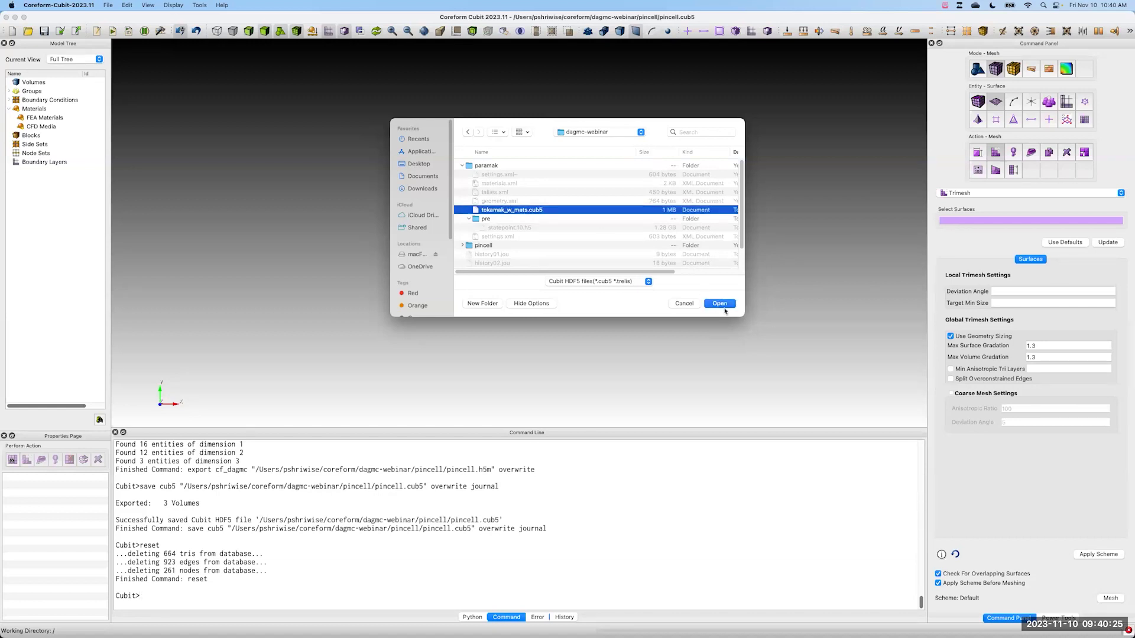
click(721, 305)
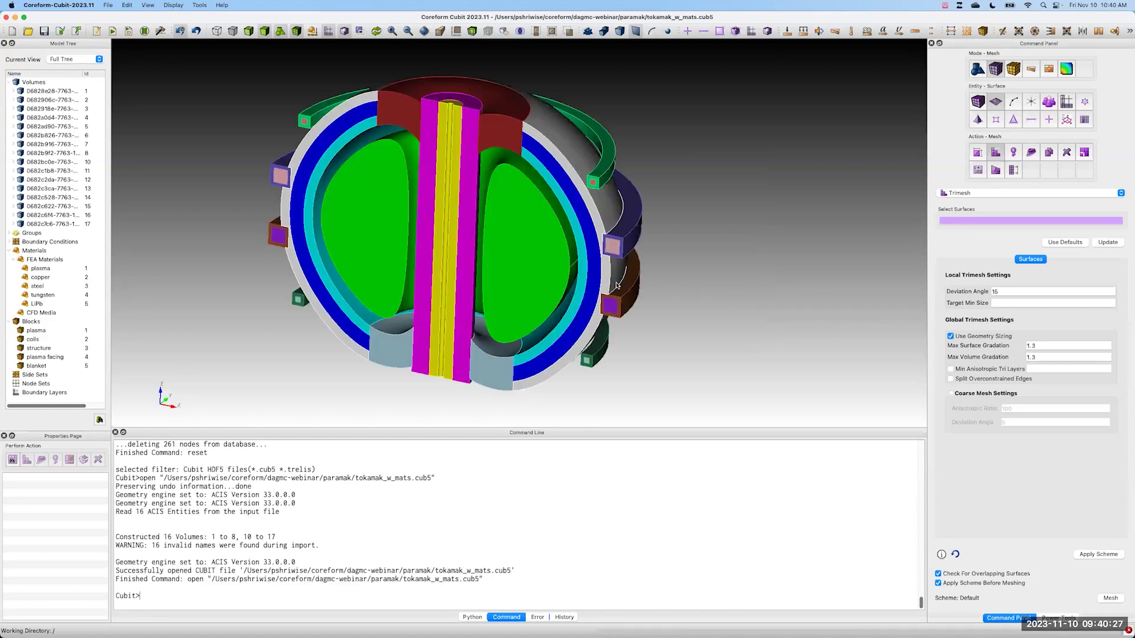
Step: Examine the tokamak's plasma material and the parts belonging to the plasma, coils, structure, plasma facing and blanket blocks
middle_drag(696, 186, 727, 183)
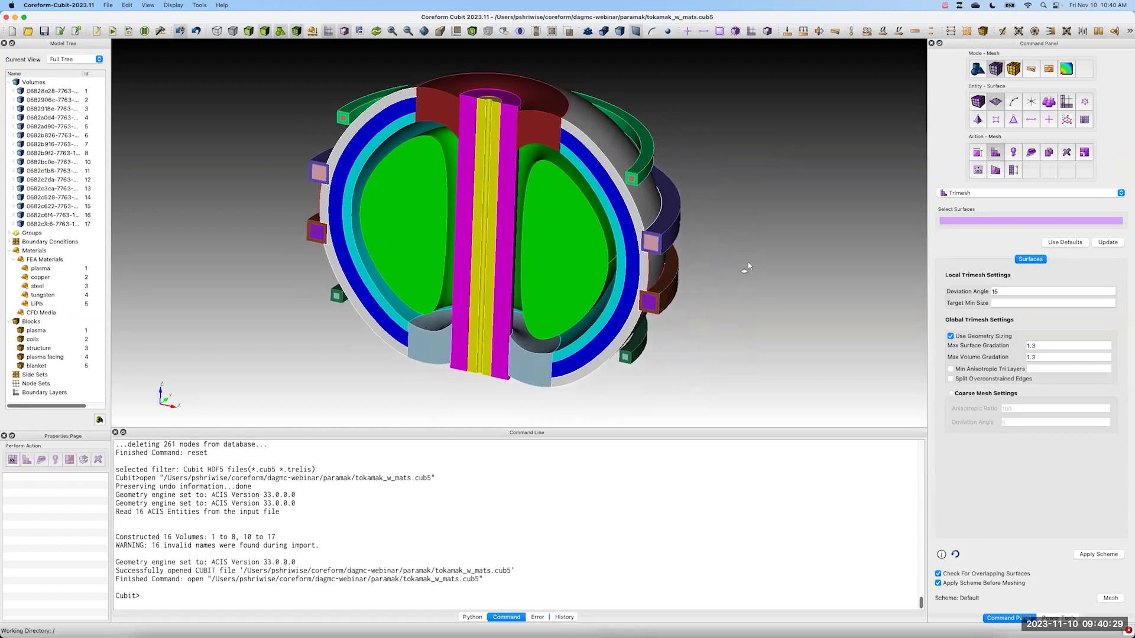
drag(721, 286, 526, 302)
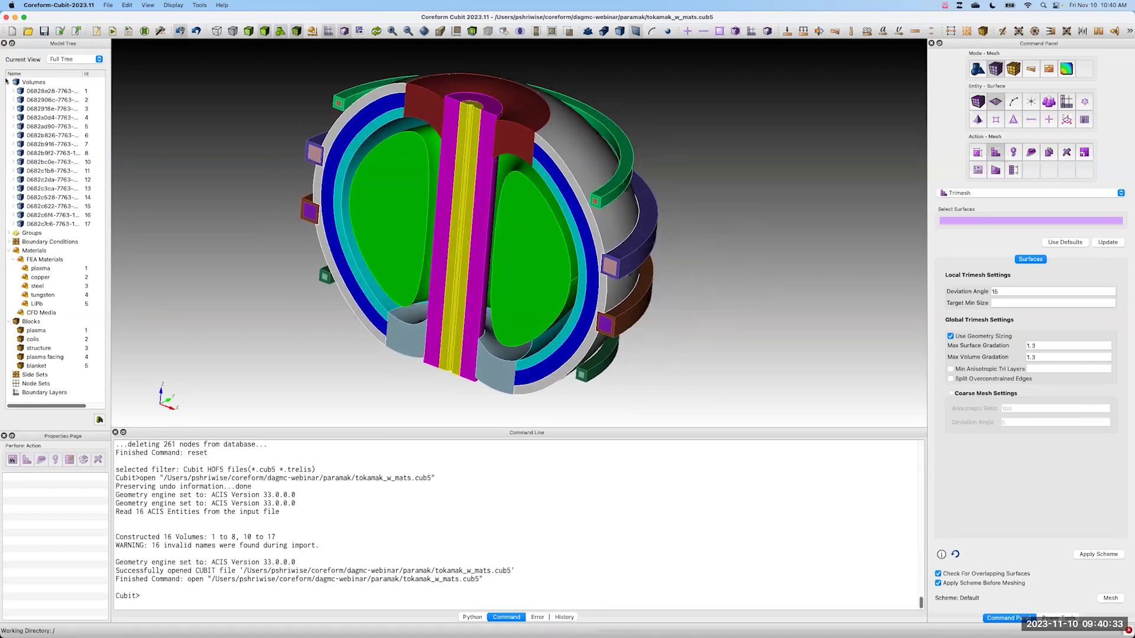
click(39, 269)
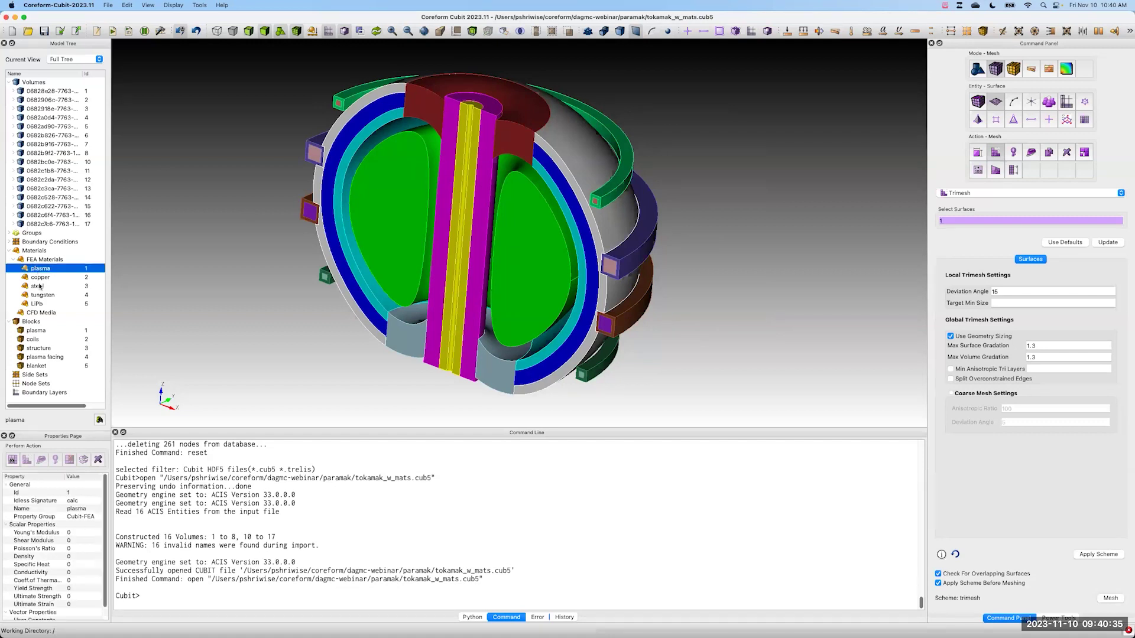
click(34, 334)
click(32, 341)
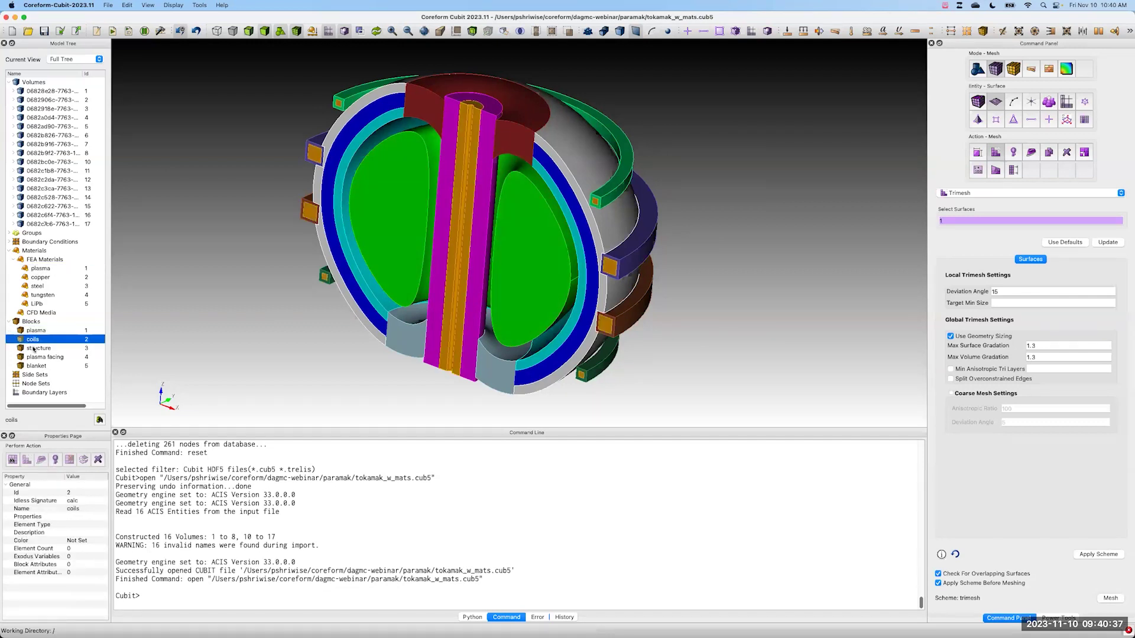
click(34, 349)
click(43, 358)
click(37, 367)
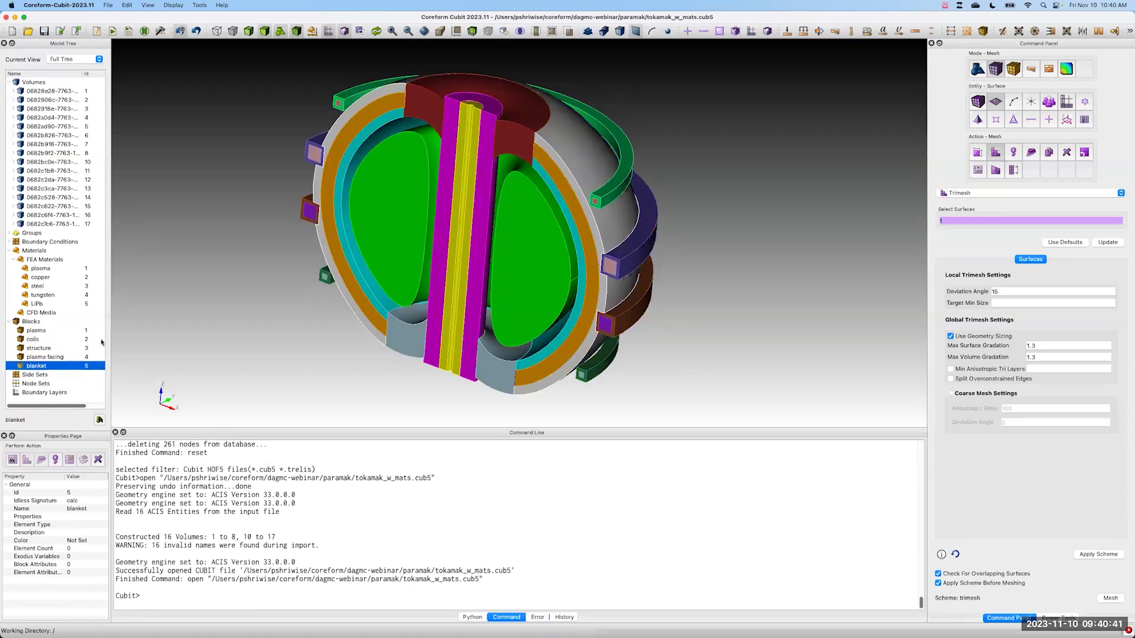
key(Up)
key(Up)
key(Up)
key(Up)
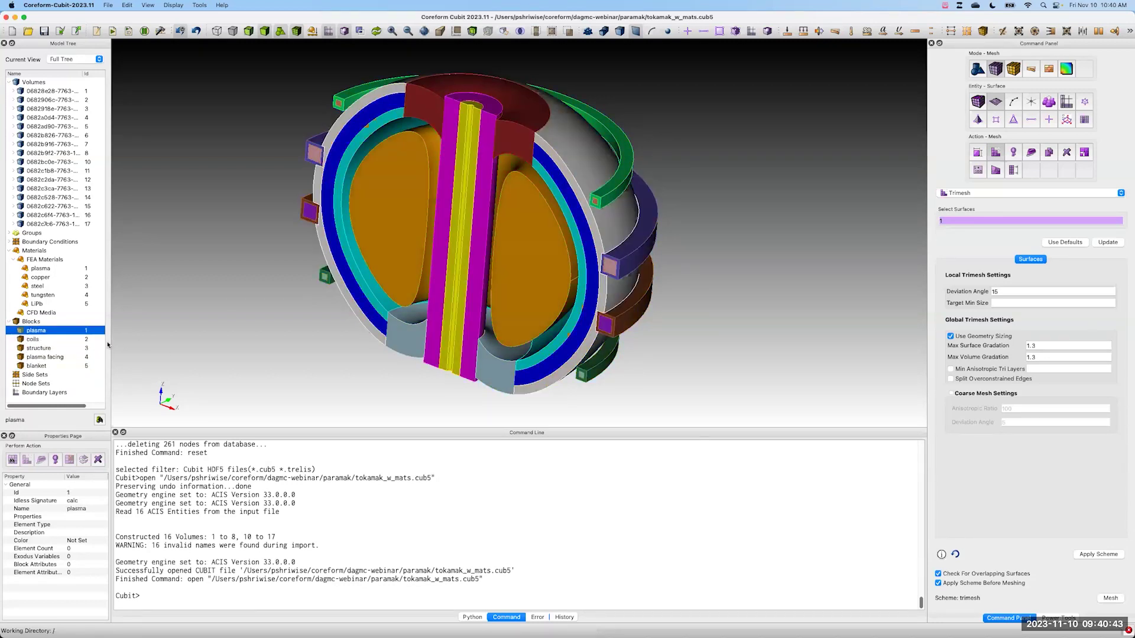
Step: Check the progress of the DAGMC run in Terminal, return to Coreform Cubit and clear the plasma block selection
key(super+Tab)
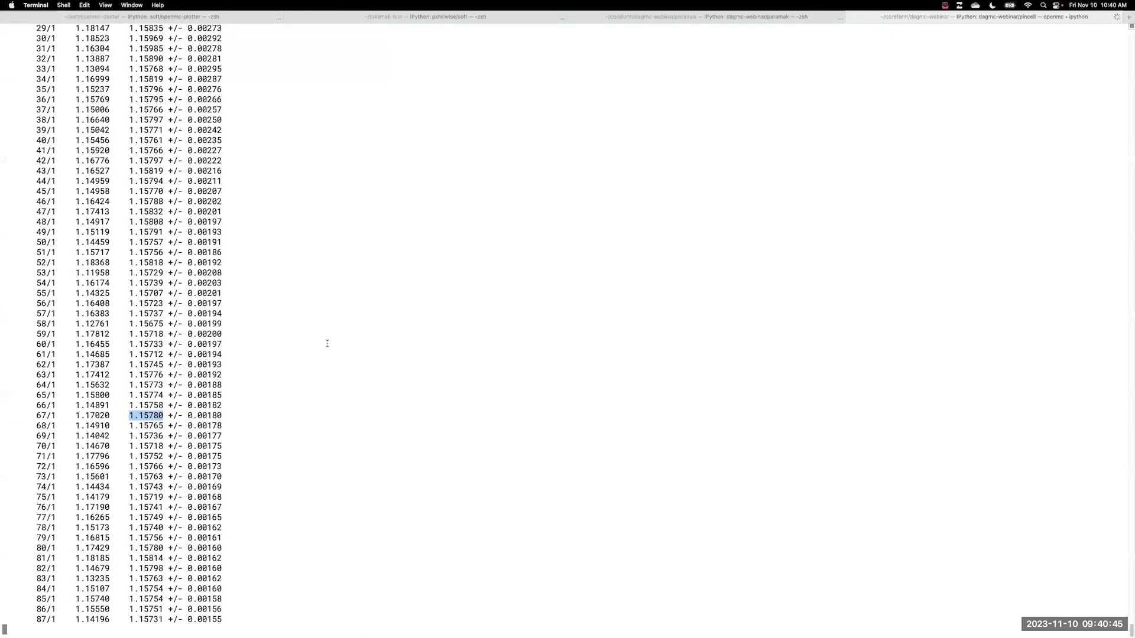
key(super+Tab)
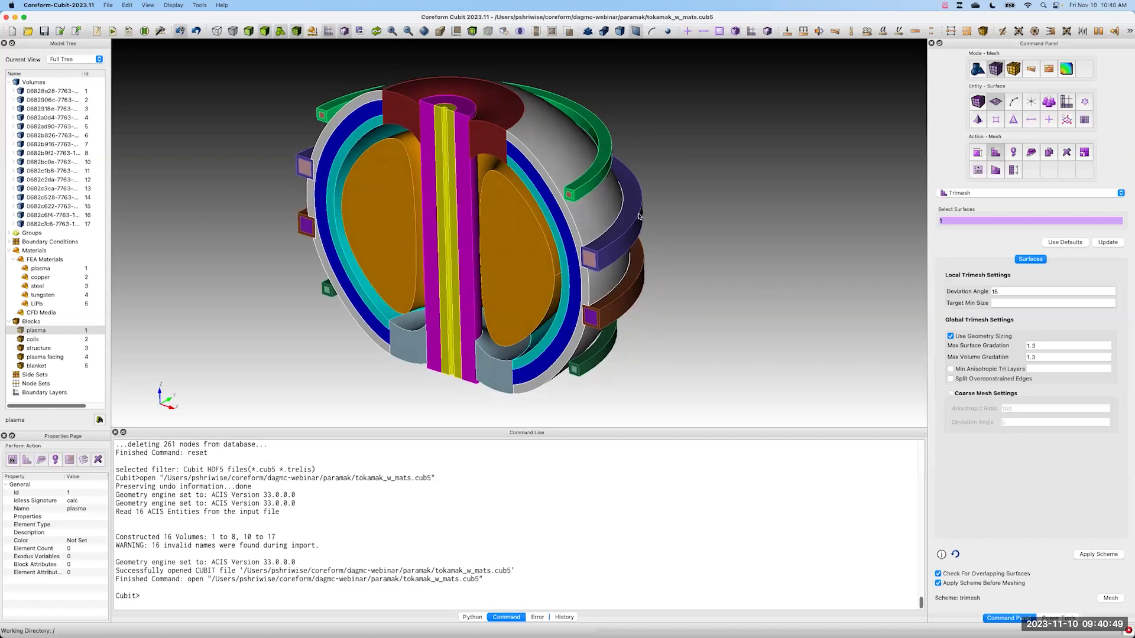
click(437, 228)
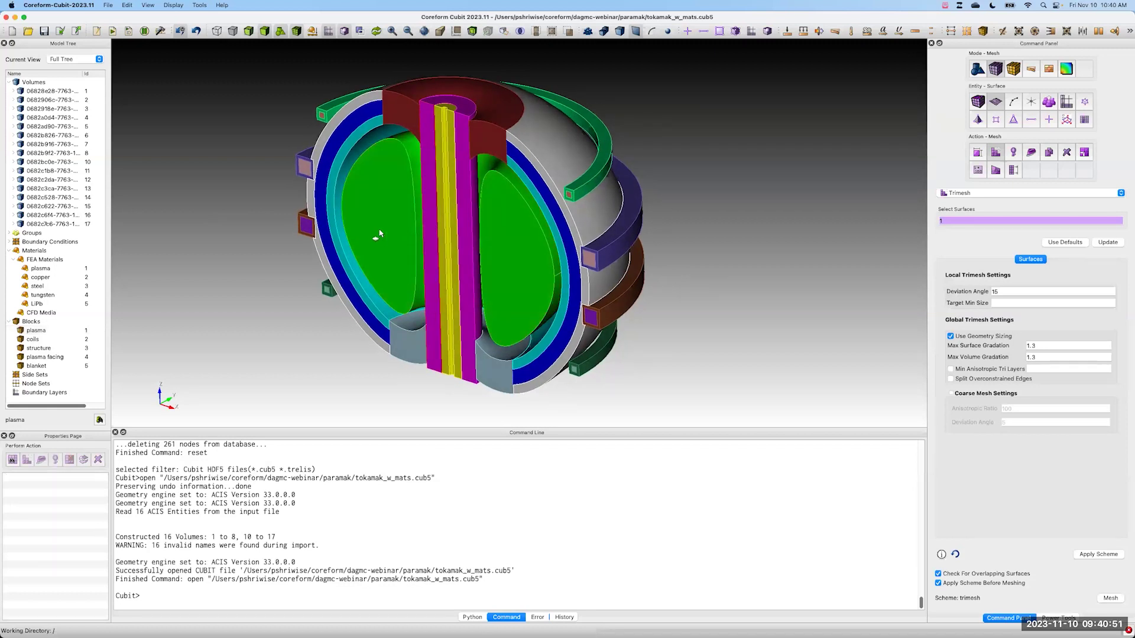
drag(236, 218, 264, 202)
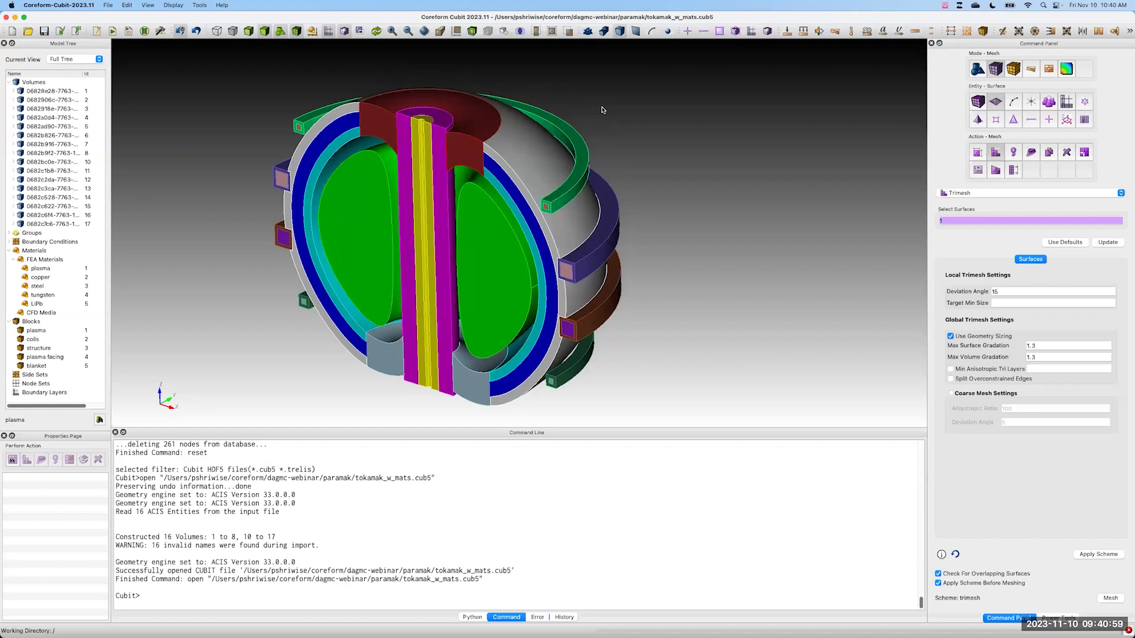
drag(603, 109, 605, 112)
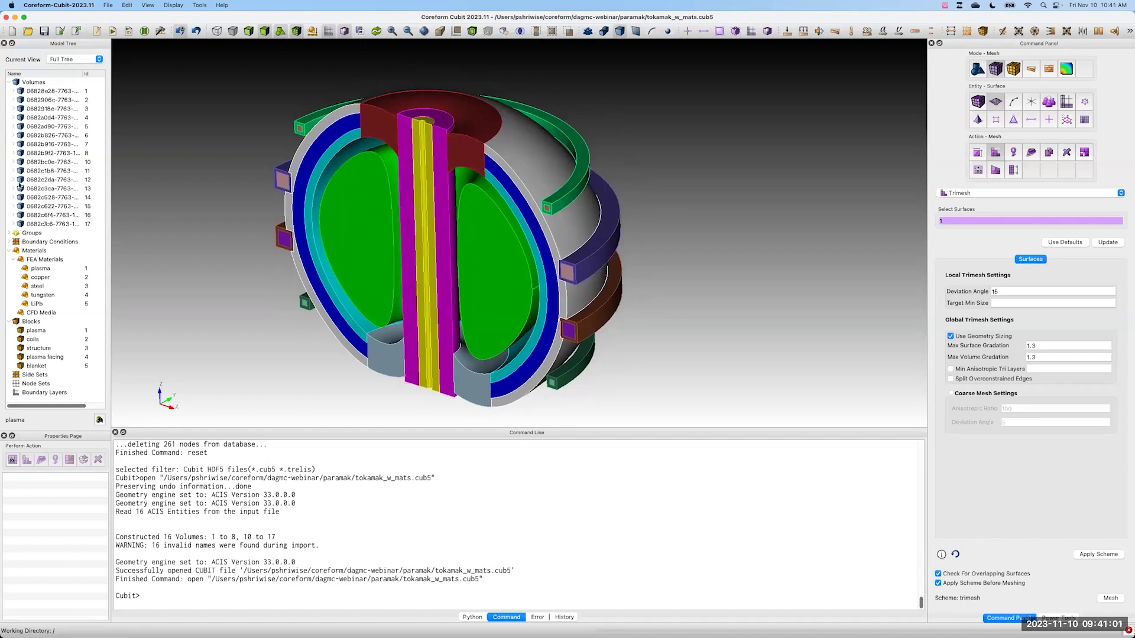
Step: Isolate the central column (Volume 3) and the adjoining upper ring (Volume 7) so only these two volumes are displayed
click(438, 146)
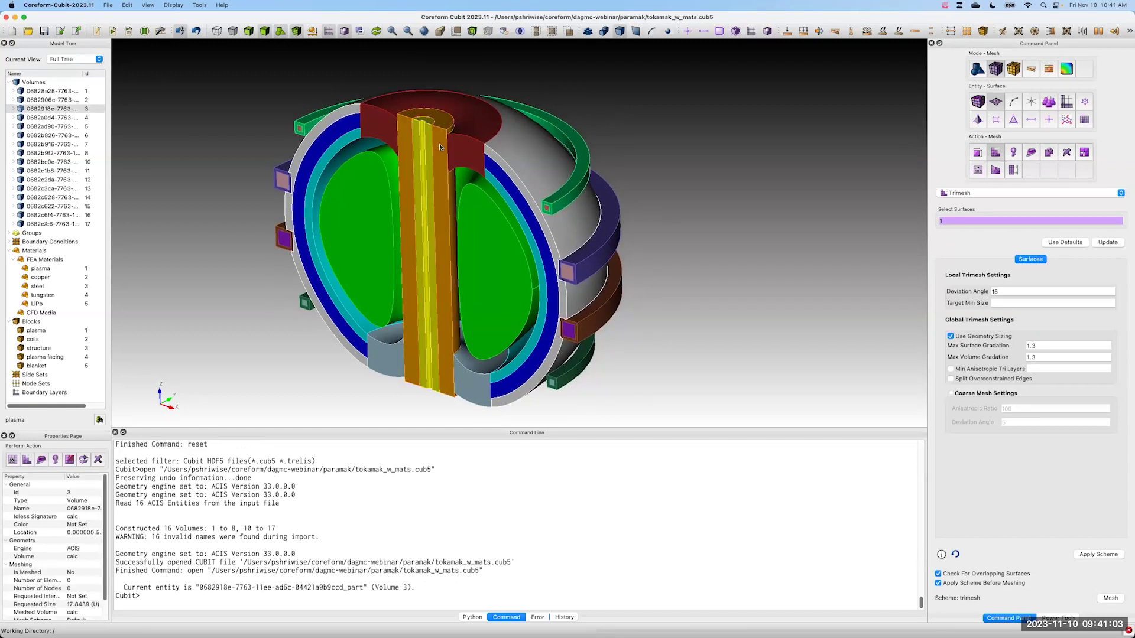
ctrl+click(463, 155)
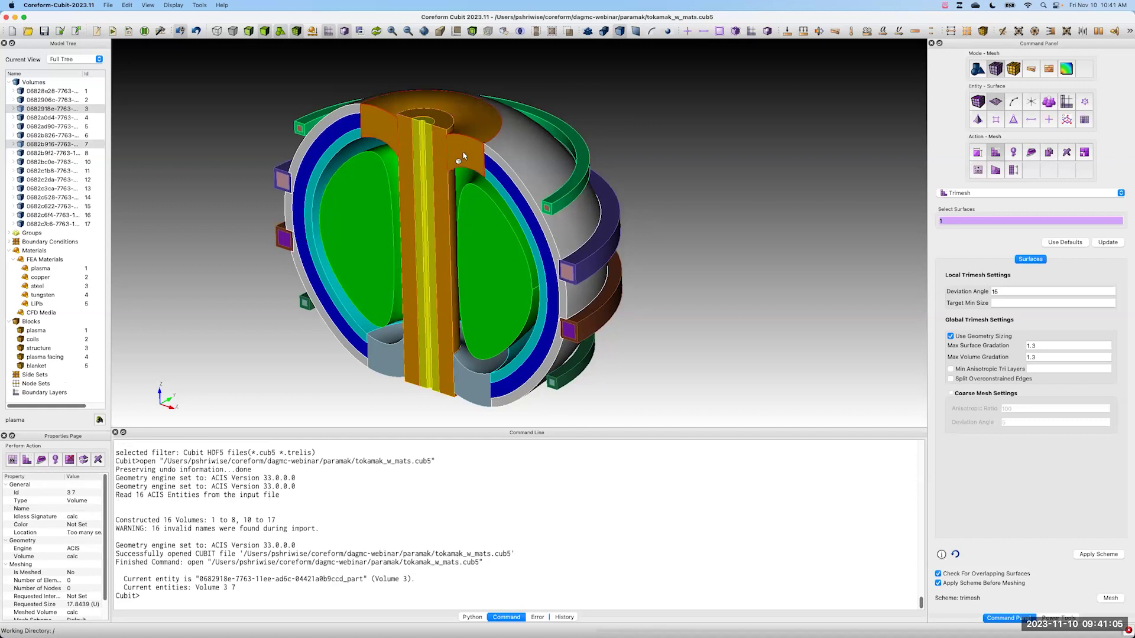
right_click(464, 157)
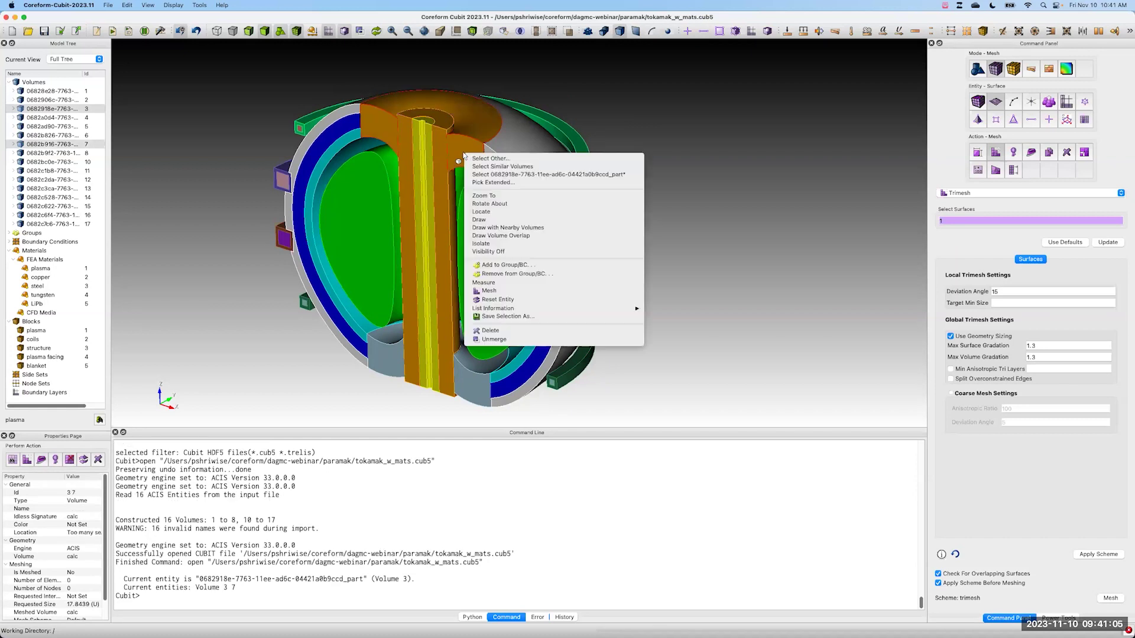
click(510, 245)
click(358, 104)
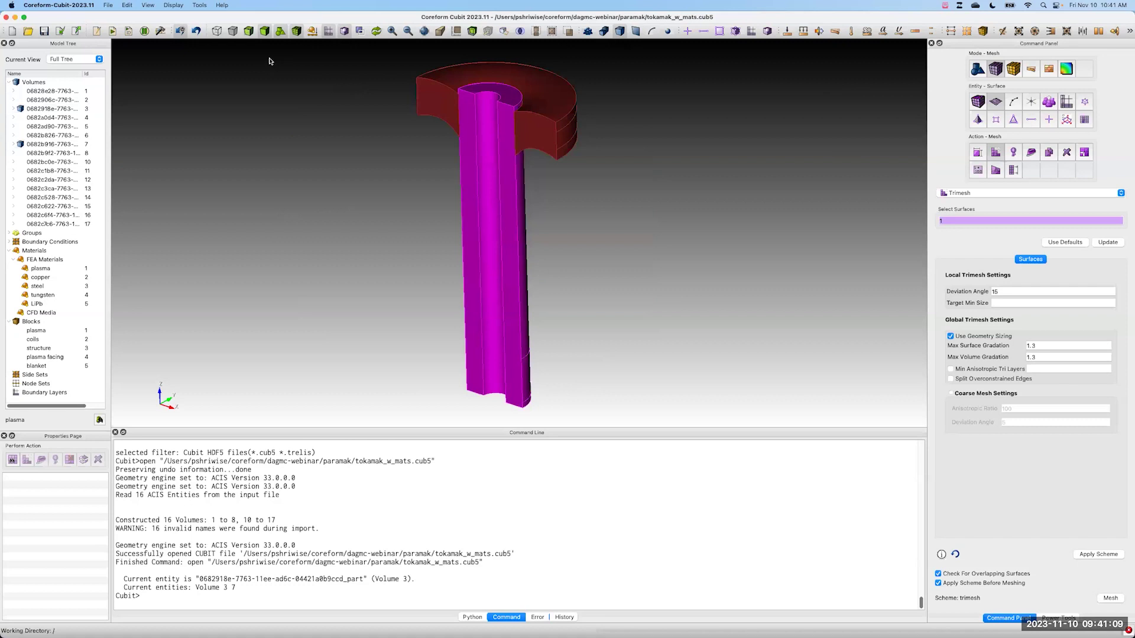
Step: Display the two isolated volumes transparently and highlight the upper ring and the central column separately to inspect where they touch
scroll(413, 125, up, 3)
scroll(378, 123, down, 2)
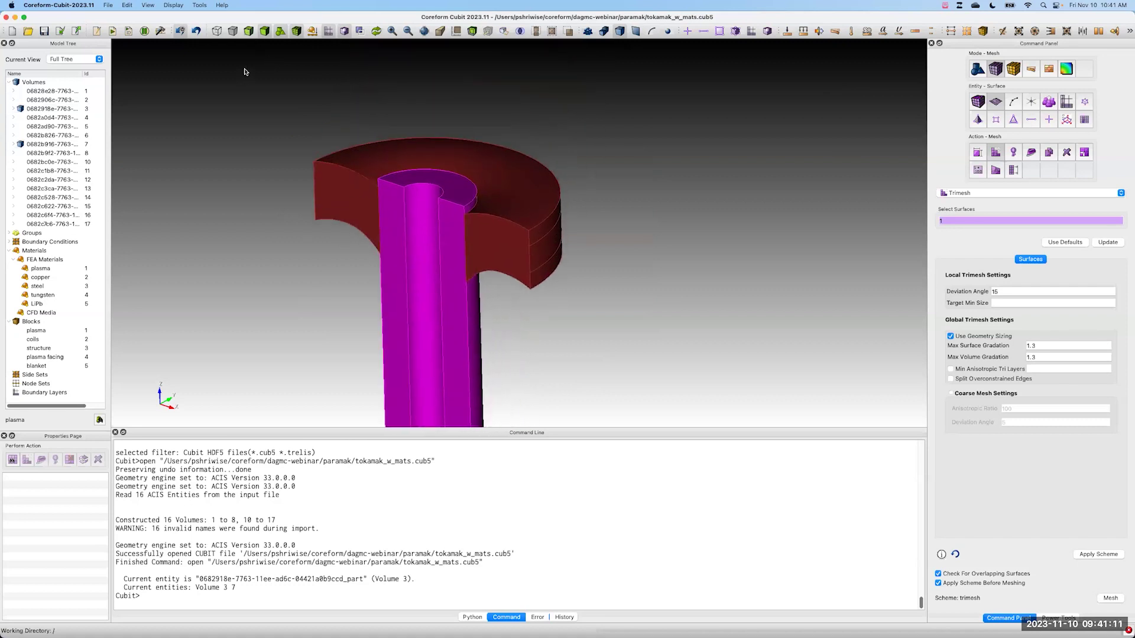
click(249, 34)
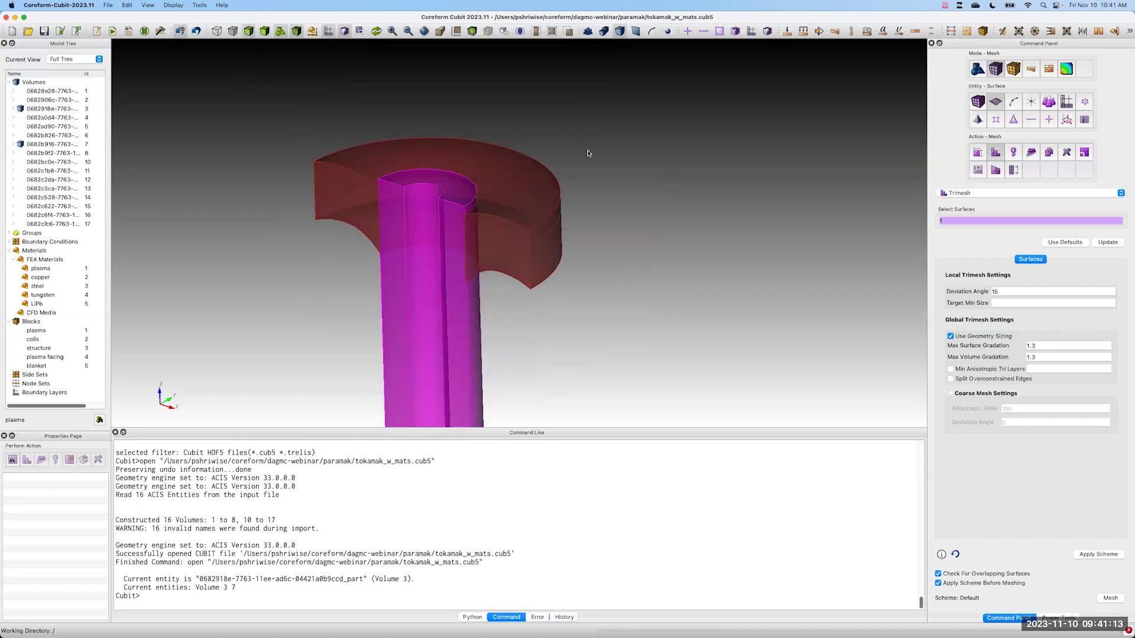
click(500, 248)
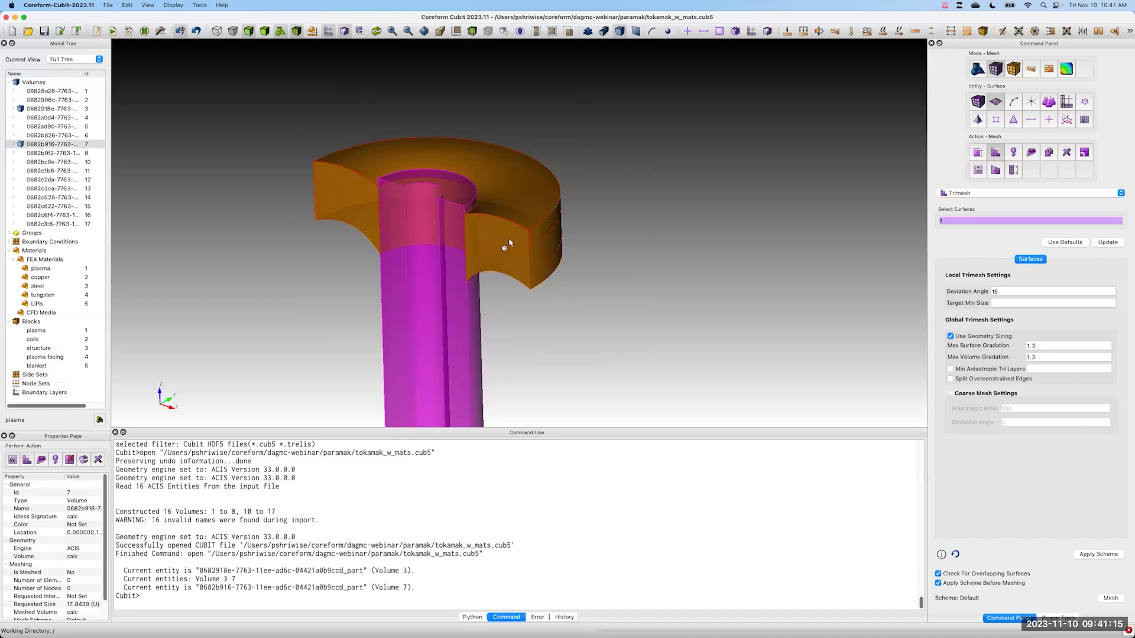
click(534, 348)
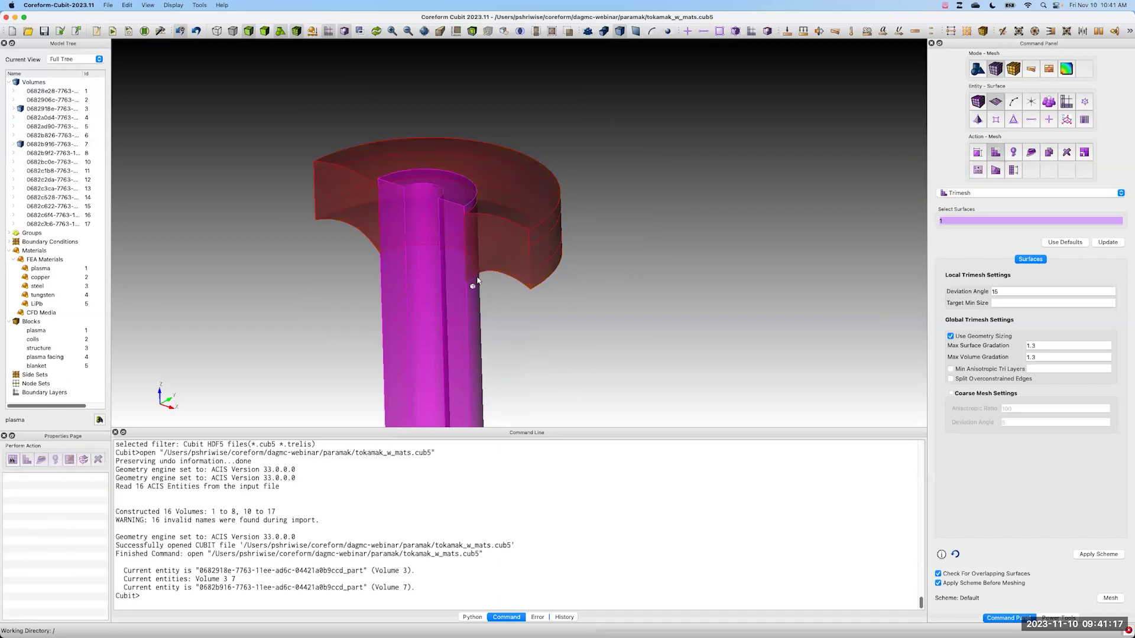
click(457, 254)
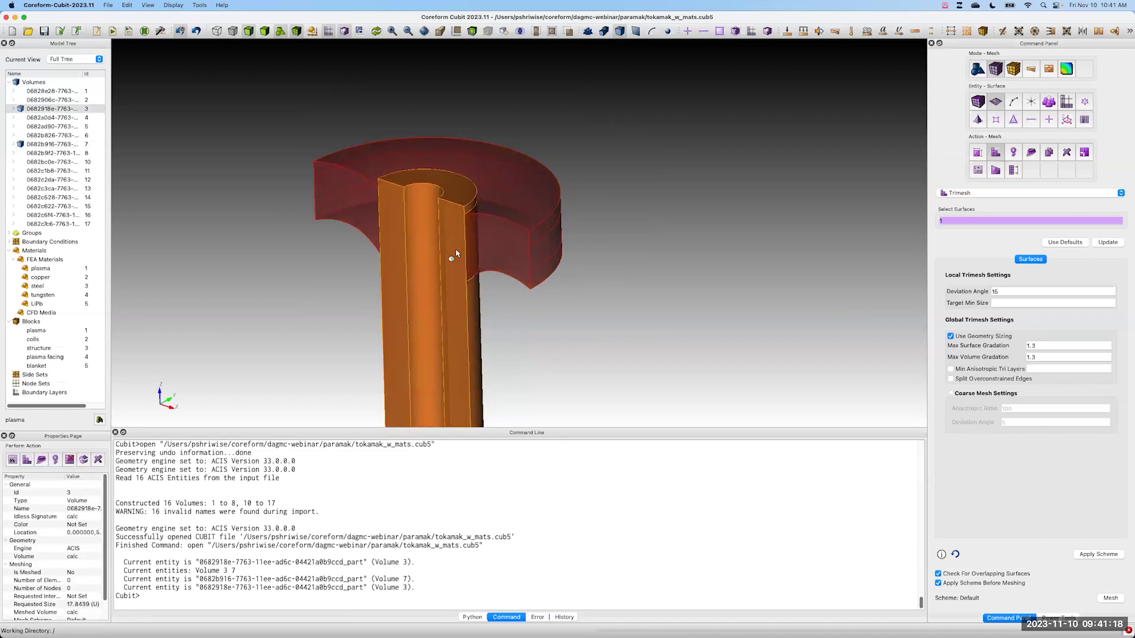
click(542, 333)
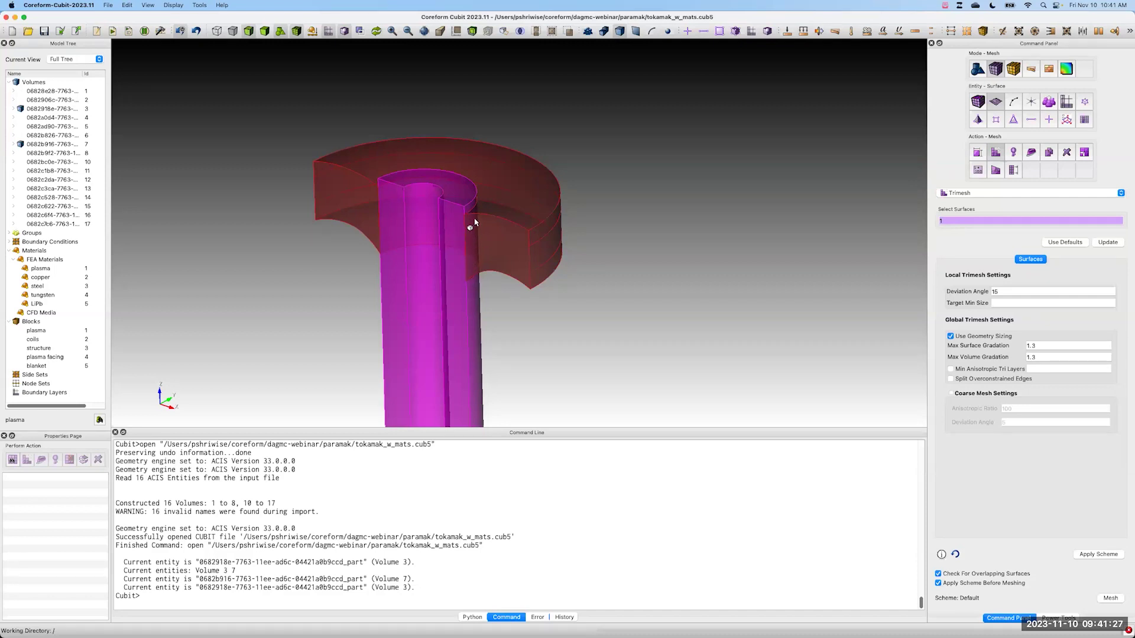
Step: Expand Volume 7's surface list and step through its surfaces to highlight Surface 42, where the ring meets the central column
click(17, 146)
click(27, 155)
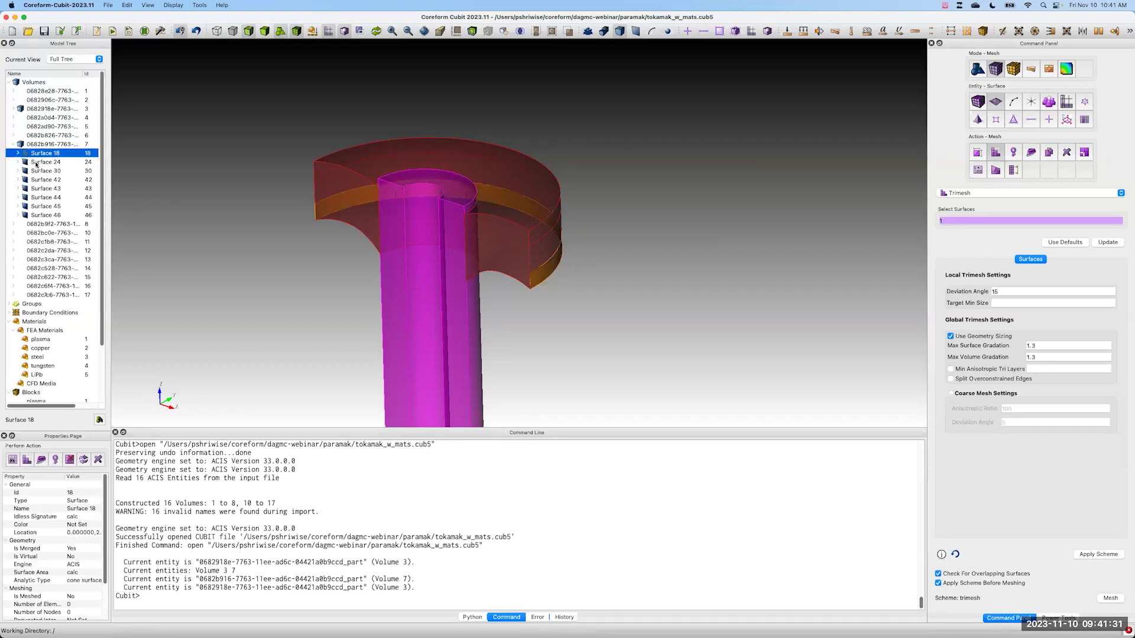
key(Down)
key(Down)
key(Down)
key(Down)
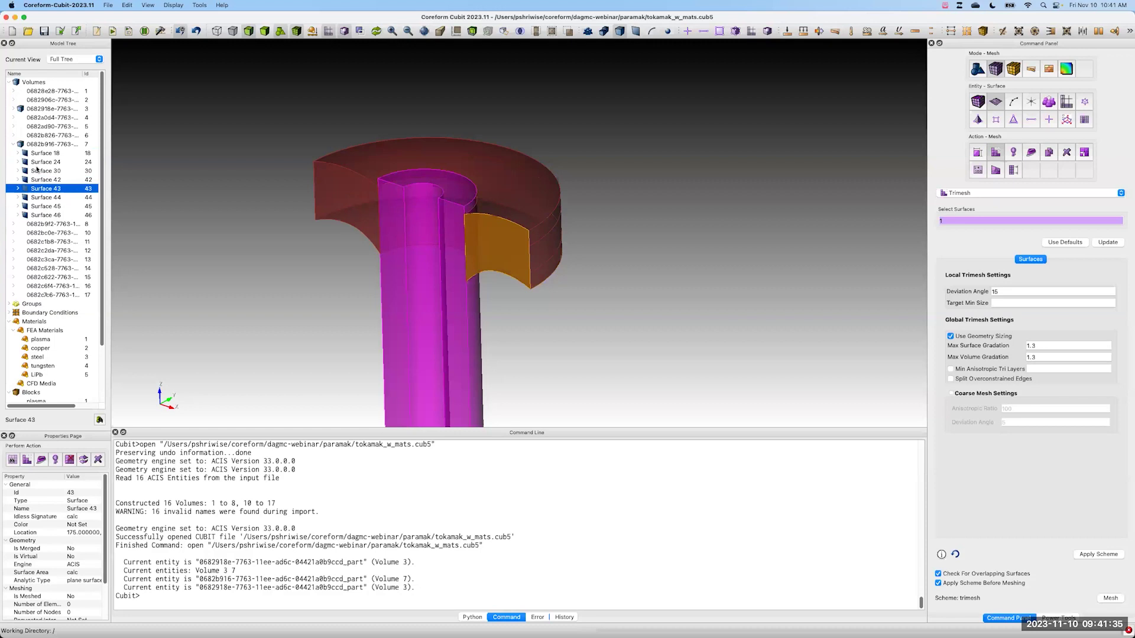
key(Up)
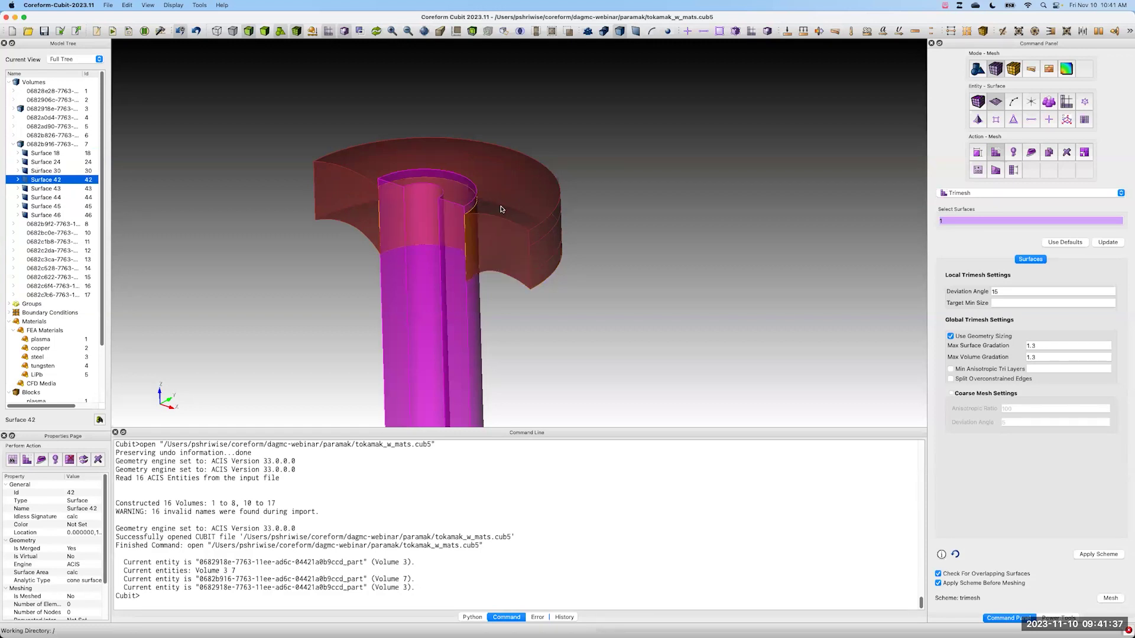
Step: Expand Volume 3's surface list and step through its surfaces to locate the same Surface 42 shared with Volume 7
click(14, 109)
click(38, 118)
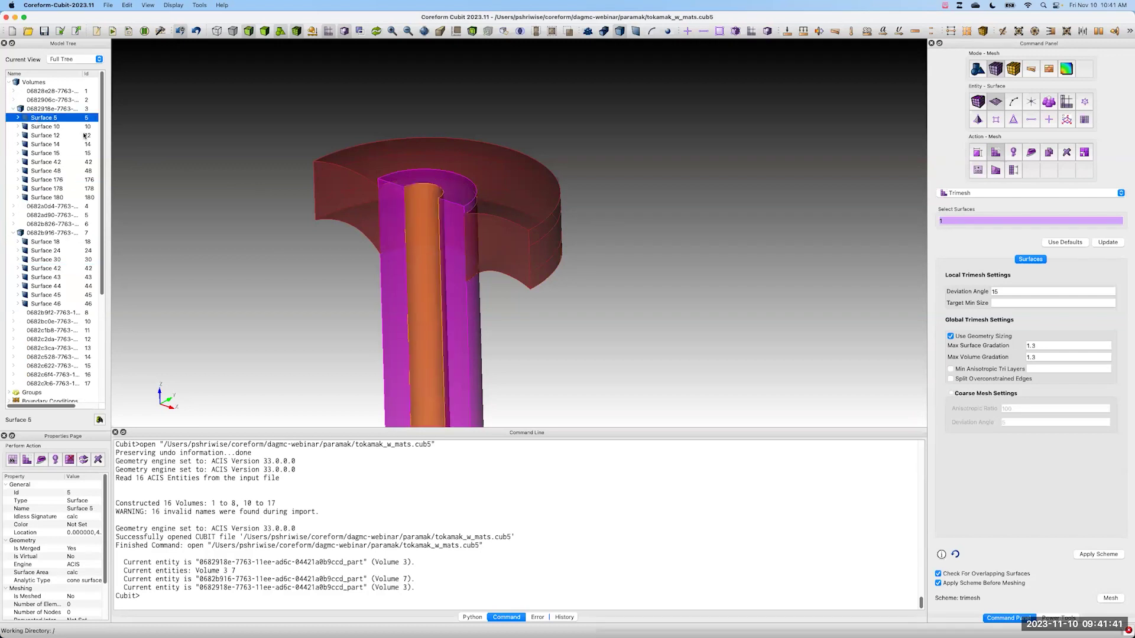
key(Down)
key(Down)
key(Down)
key(Down)
key(Down)
key(Down)
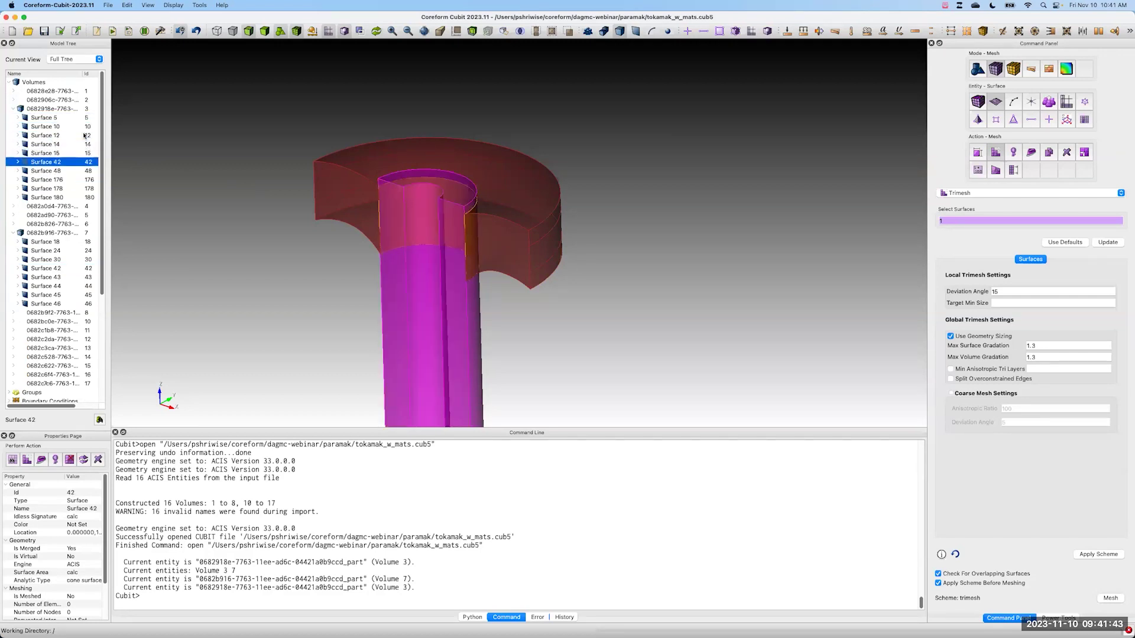
Step: Step through Volume 3's surfaces in both directions, highlighting each one and coming back to Surface 42 shared with the upper ring
key(Up)
key(Down)
key(Down)
key(Down)
key(Down)
key(Down)
key(Down)
key(Down)
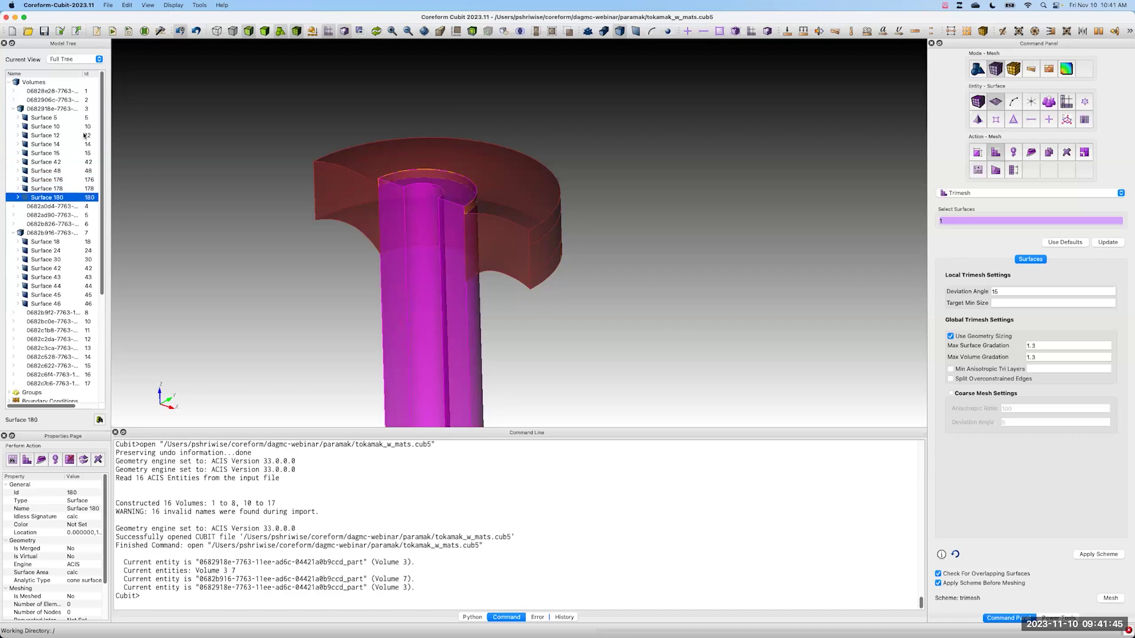
key(Down)
key(Up)
key(Up)
key(Up)
key(Up)
key(Up)
key(Up)
key(Up)
key(Up)
key(Up)
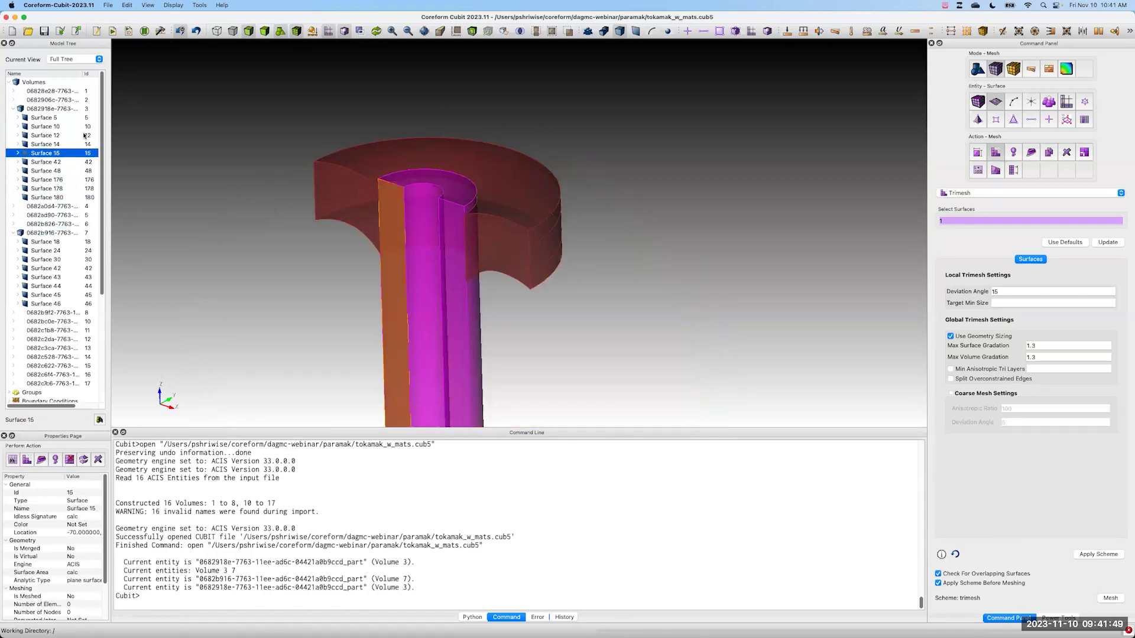
key(Down)
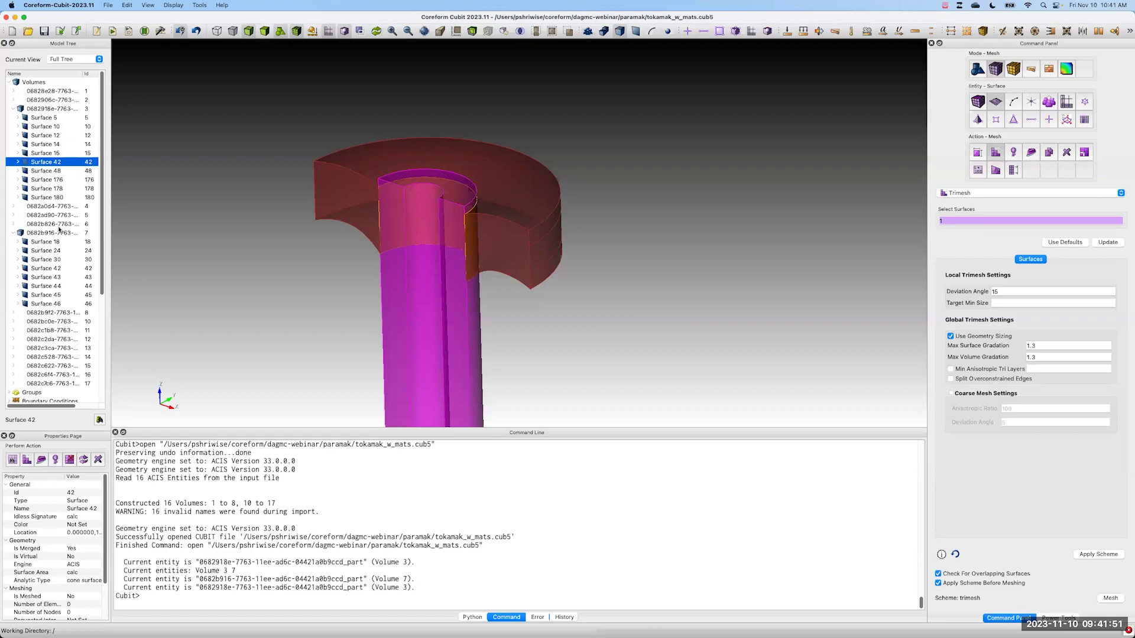
Step: Compare Surface 42 under Volumes 7 and 3 with Surface 178, the column's outer face below the ring, and clear the selection
click(49, 269)
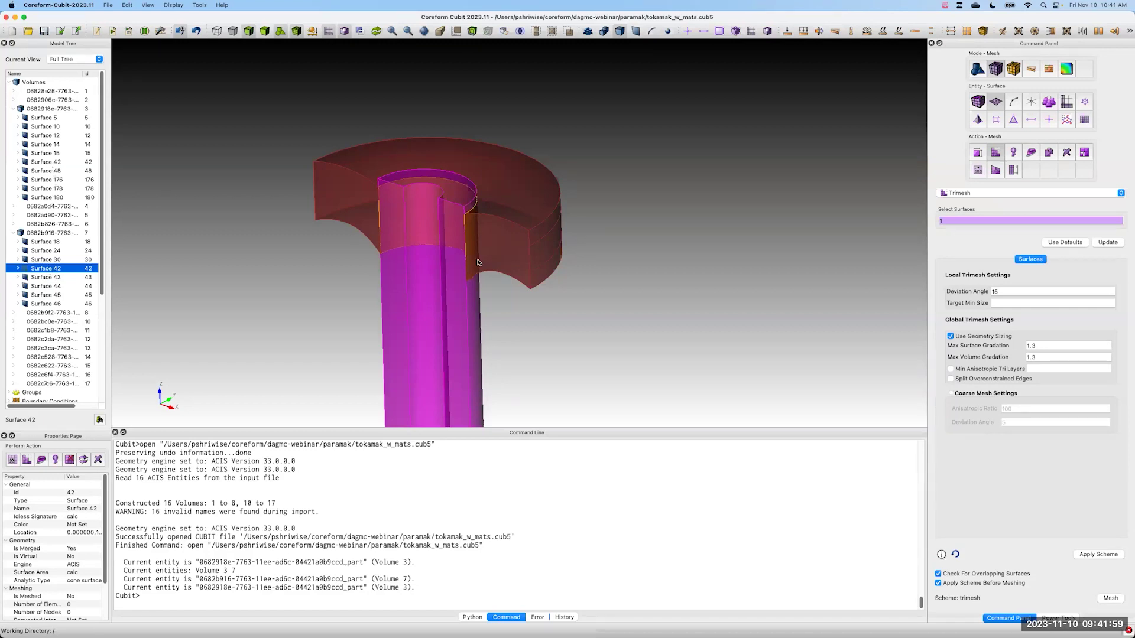
click(475, 344)
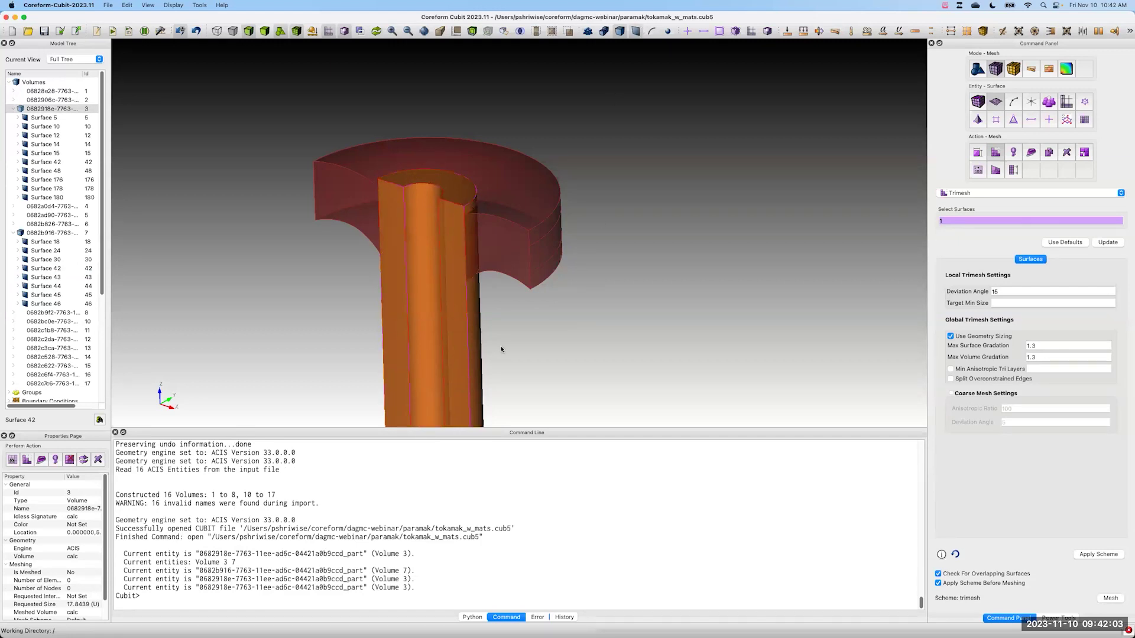
click(484, 341)
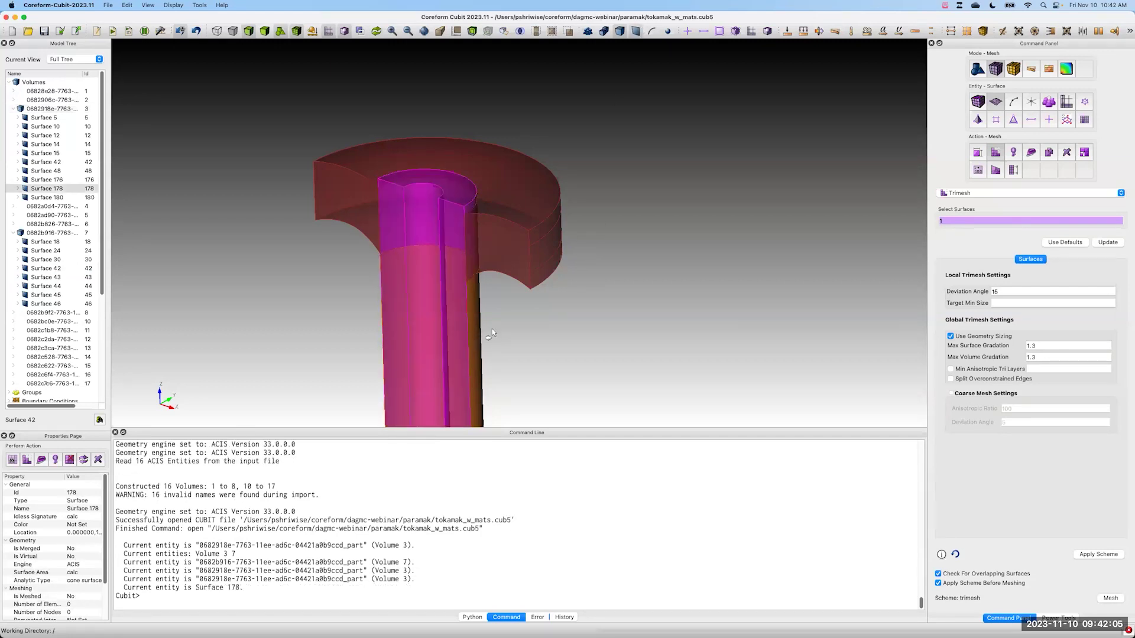
click(42, 163)
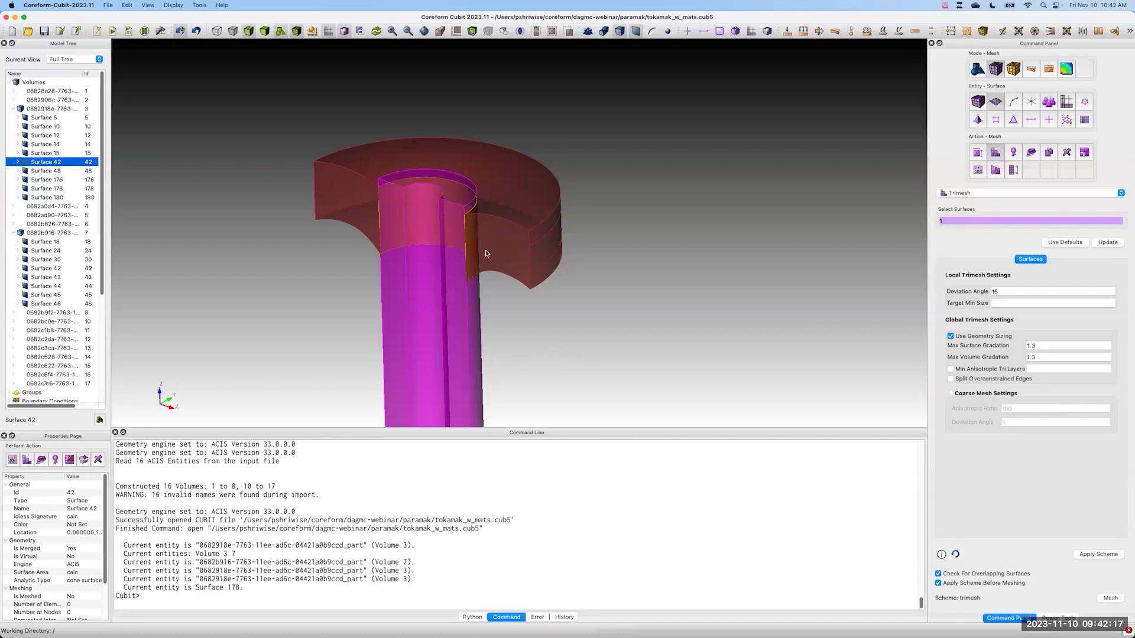
click(475, 333)
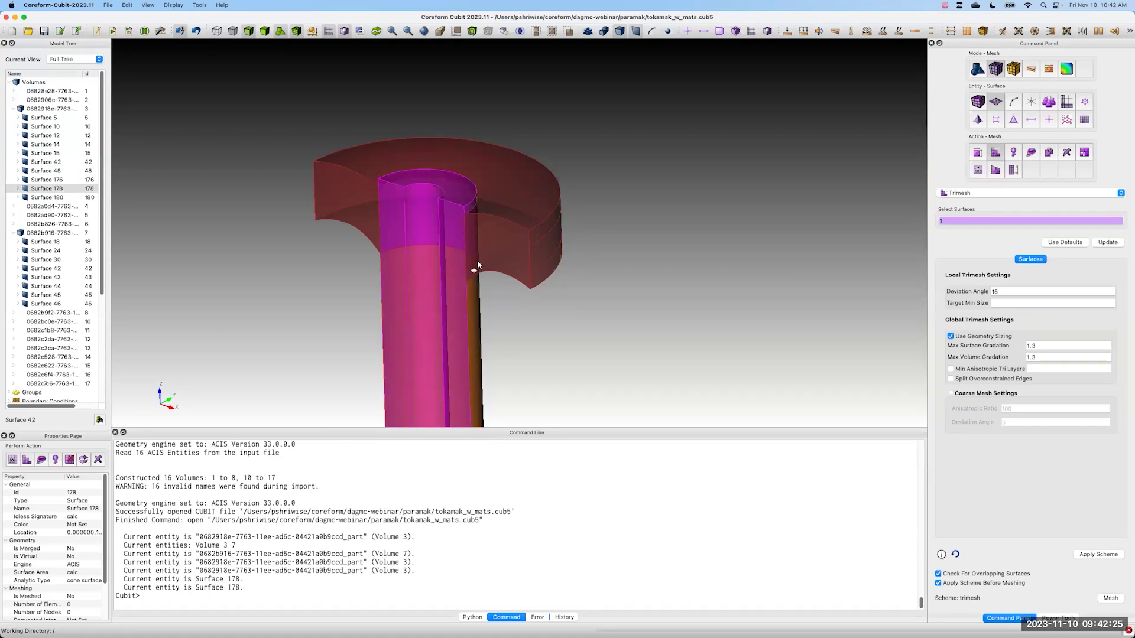
click(47, 269)
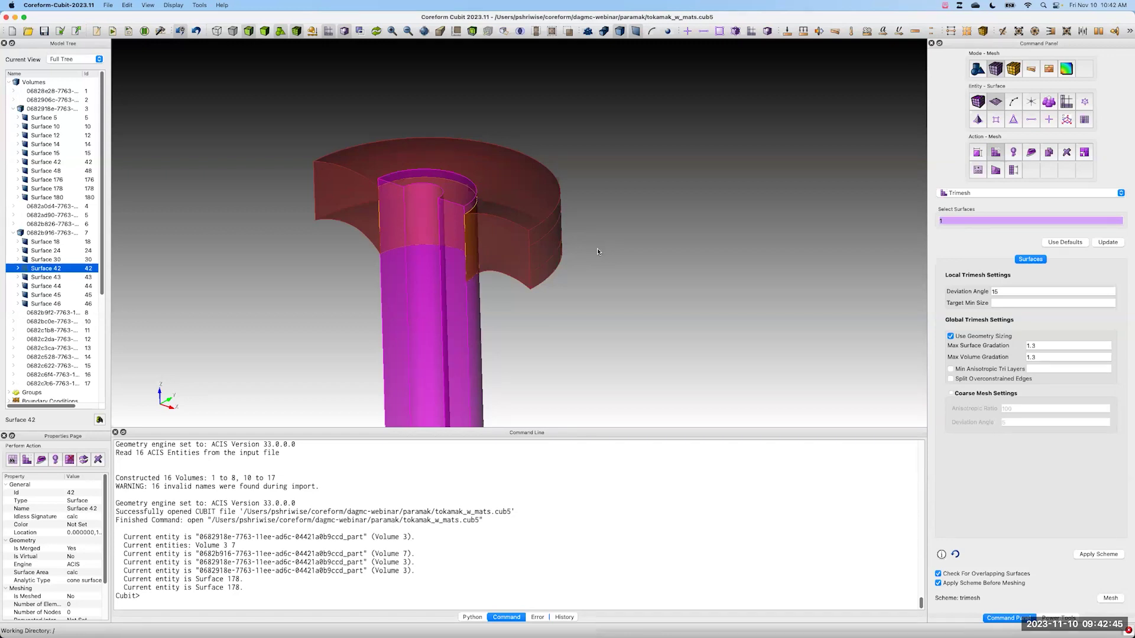
click(603, 265)
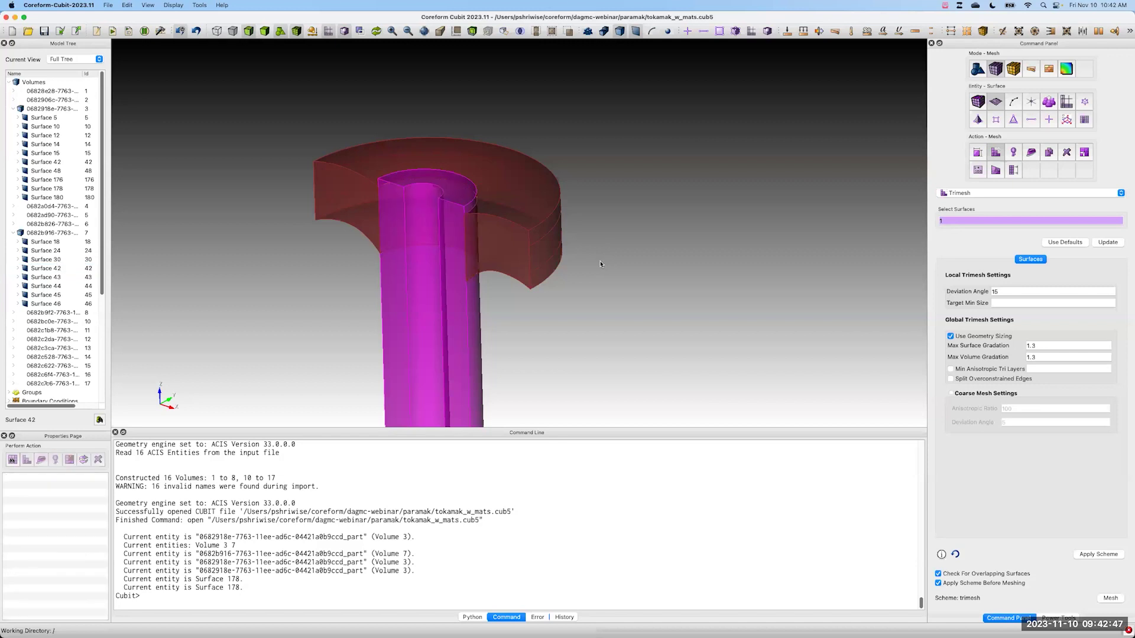
Step: Inspect the lower end of the central column and highlight its outer face, Surface 48
scroll(601, 264, down, 6)
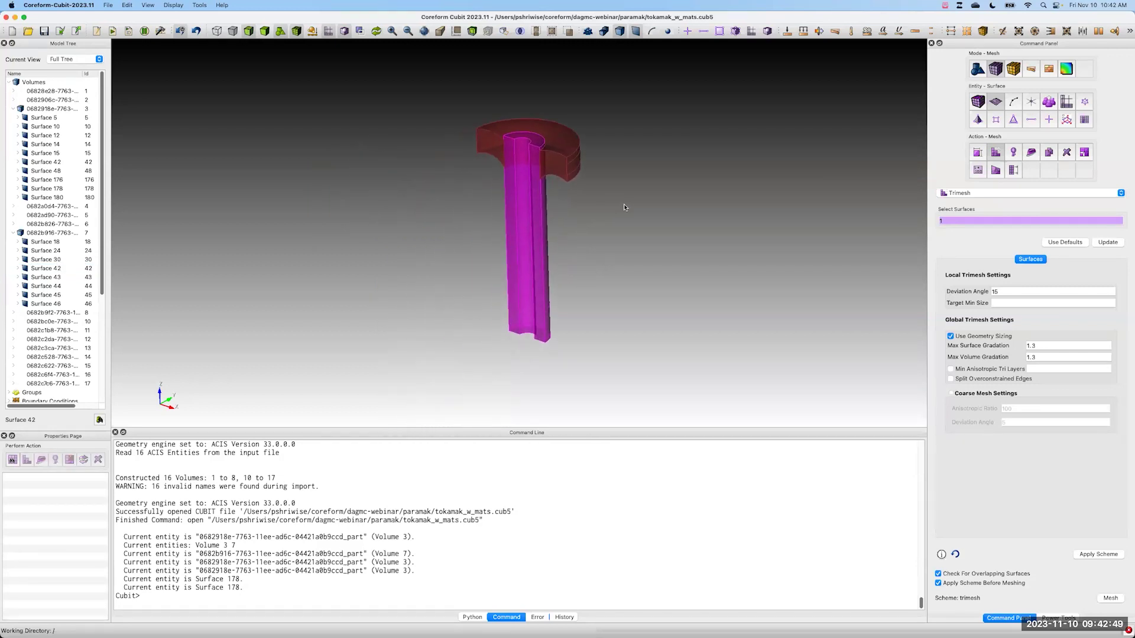
drag(633, 216, 534, 221)
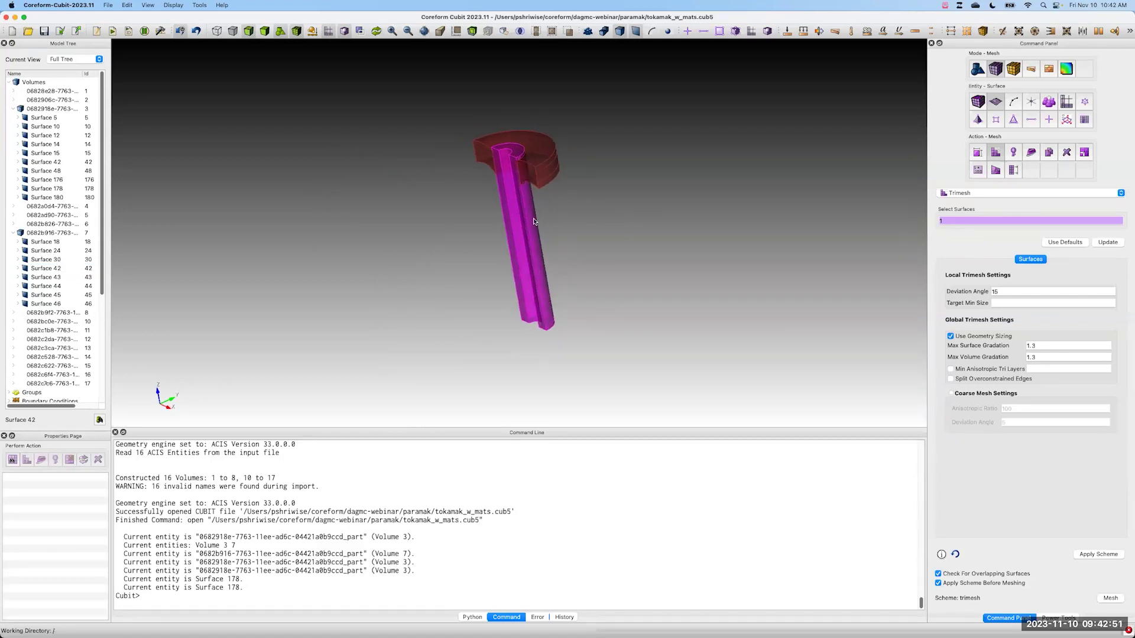
click(251, 600)
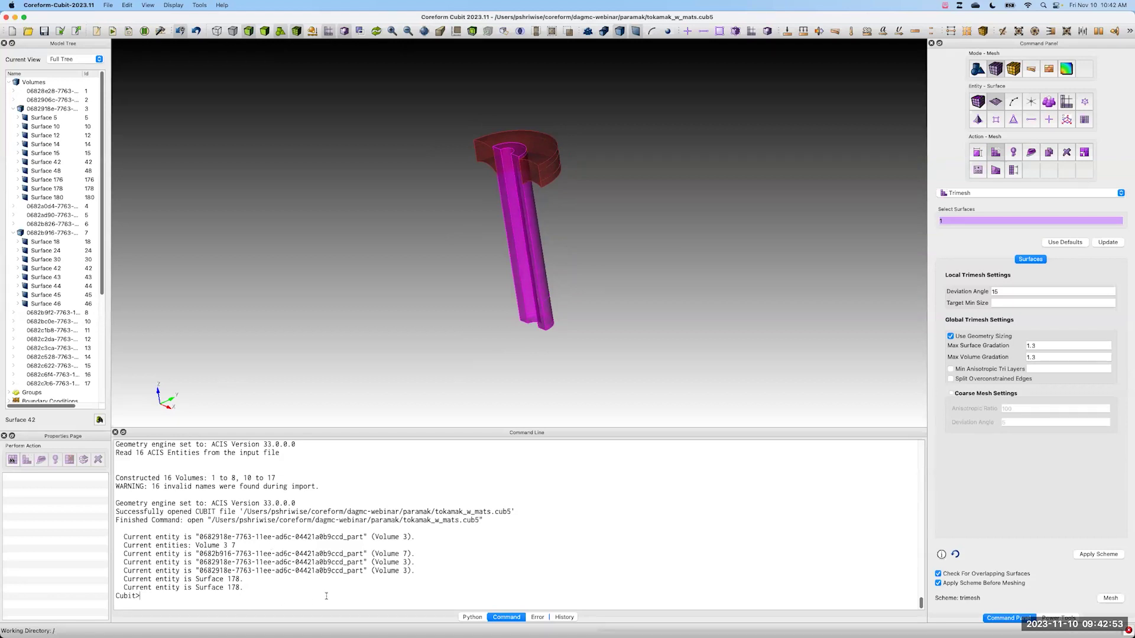
middle_drag(420, 190, 383, 194)
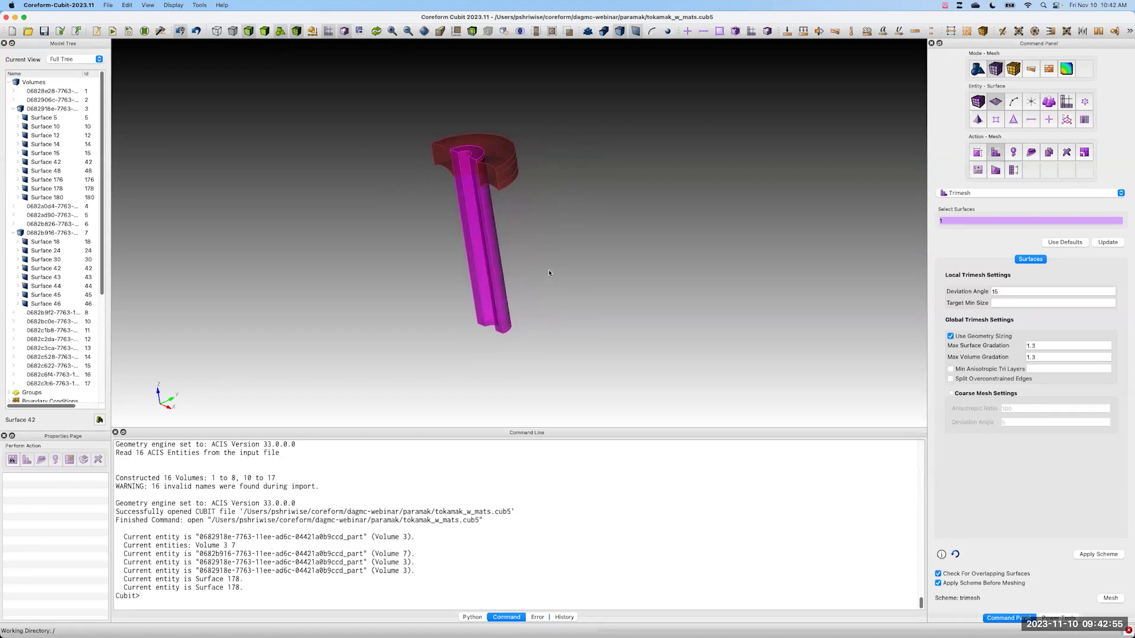
scroll(463, 195, up, 5)
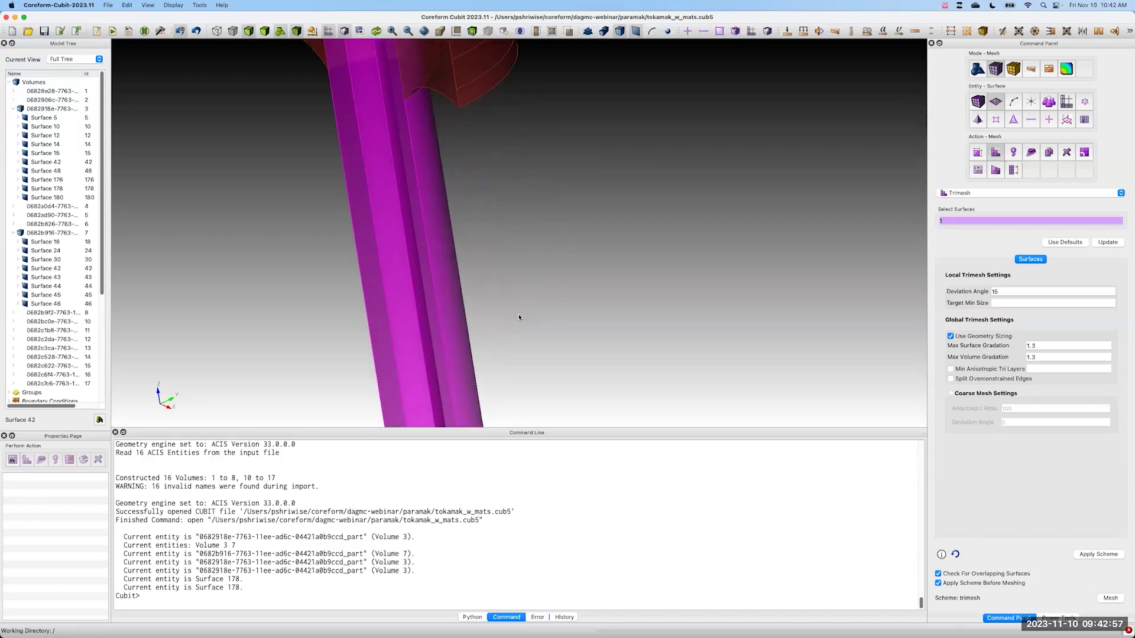
scroll(487, 170, down, 2)
scroll(485, 173, down, 1)
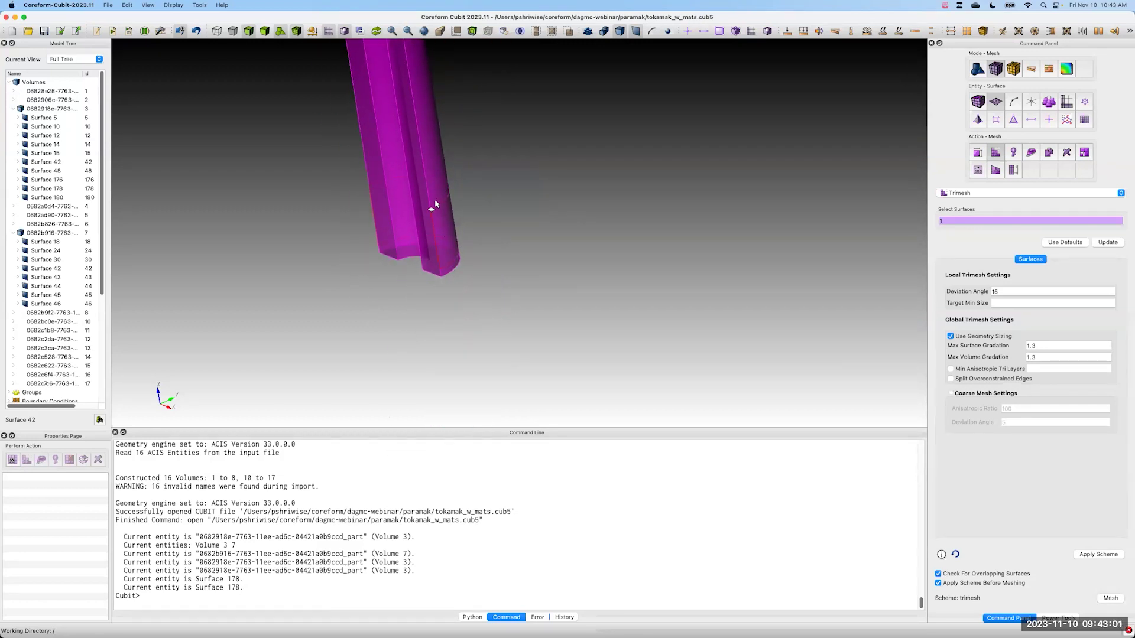
click(451, 242)
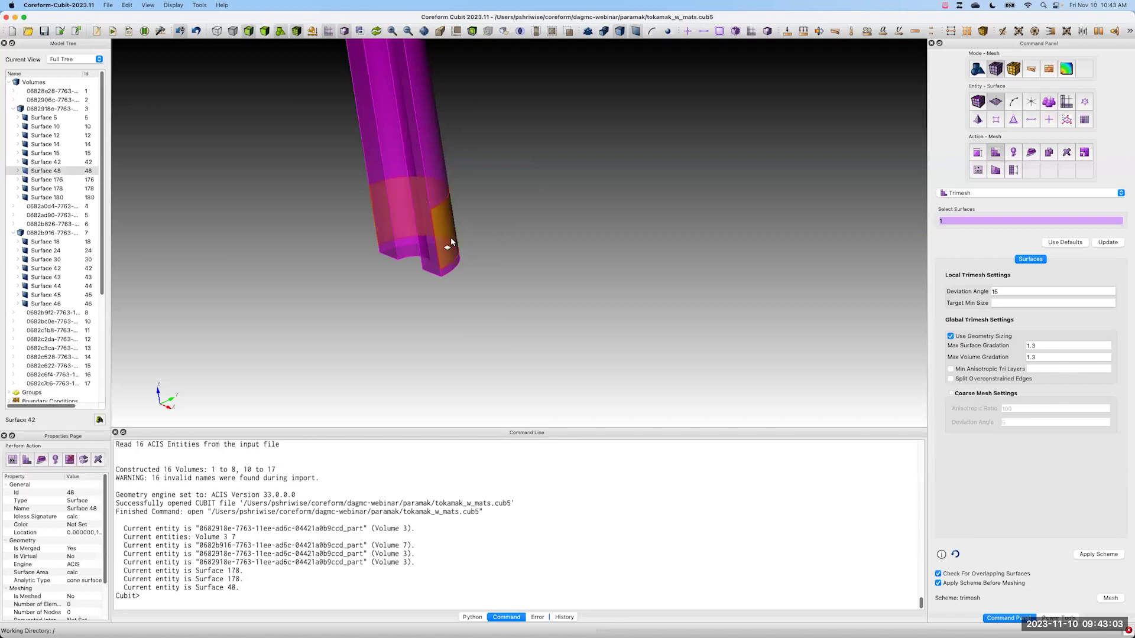
click(254, 326)
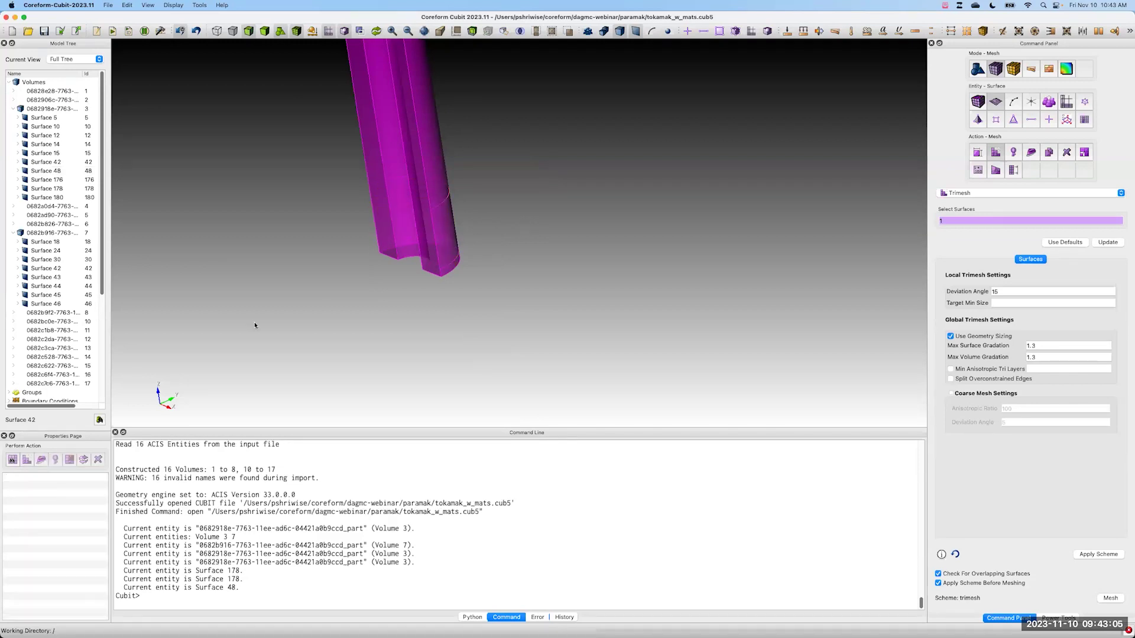
Step: Make all volumes visible again in solid shaded display and review the materials and blocks lists
click(197, 603)
text(volume all visibility on)
key(Return)
mouse_move(390, 242)
mouse_down()
mouse_move(418, 257)
mouse_move(462, 250)
mouse_up()
click(264, 30)
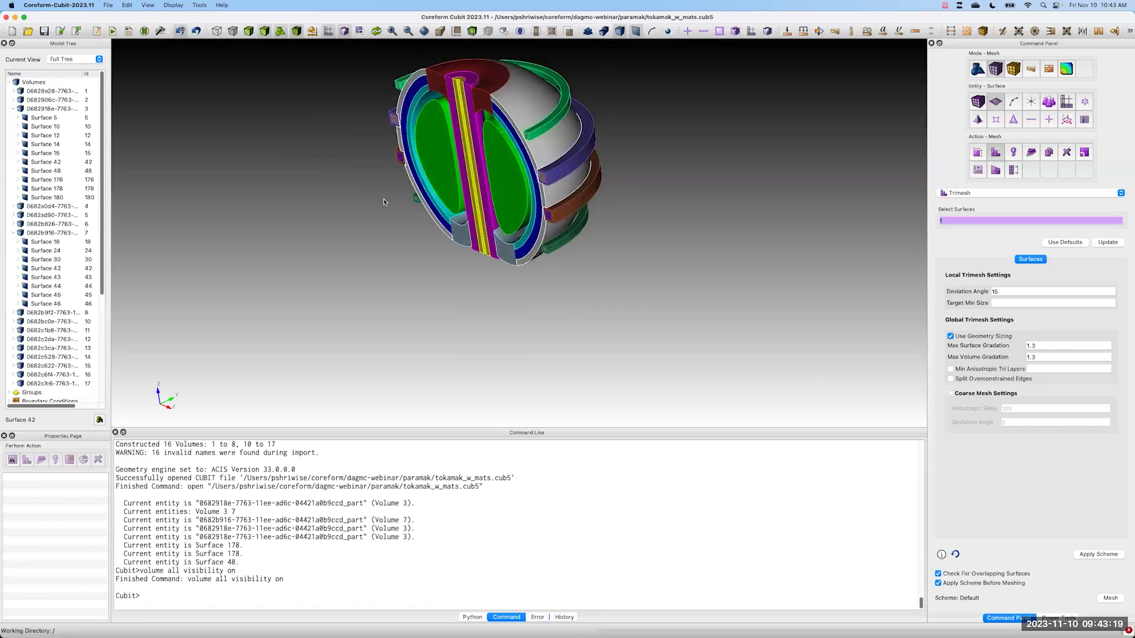
drag(385, 202, 607, 155)
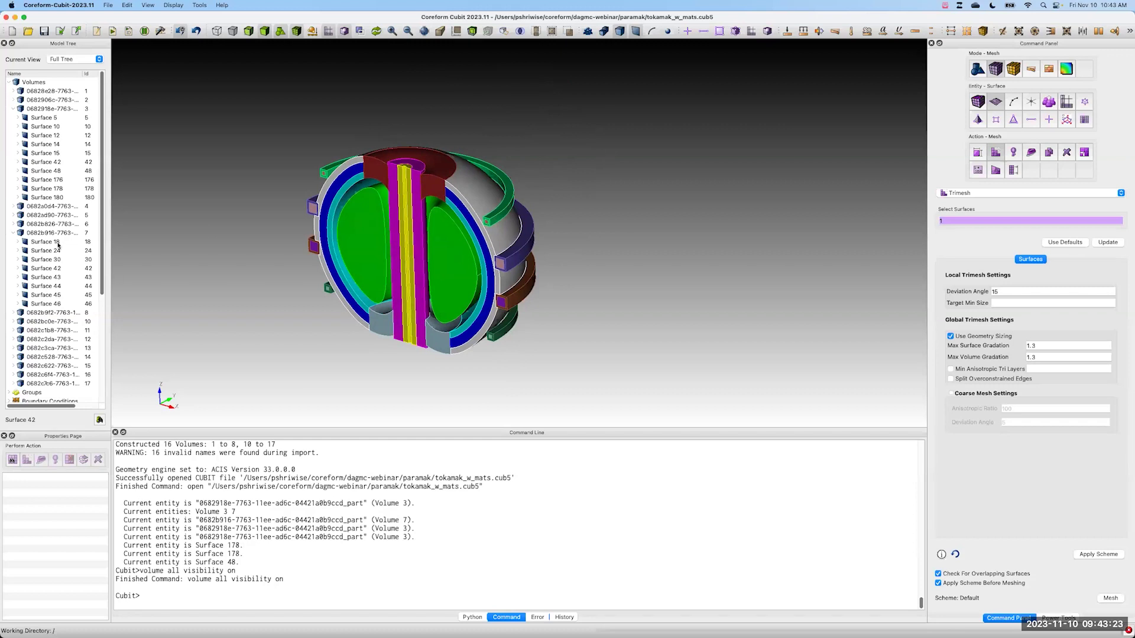
scroll(58, 244, down, 3)
scroll(65, 303, down, 3)
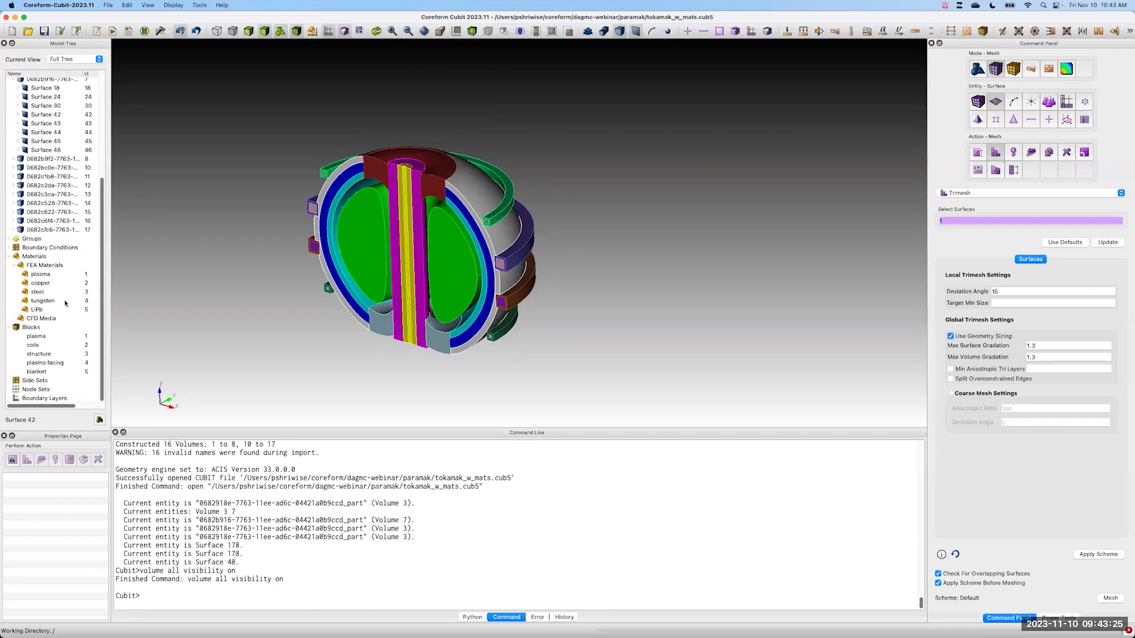
drag(591, 213, 656, 199)
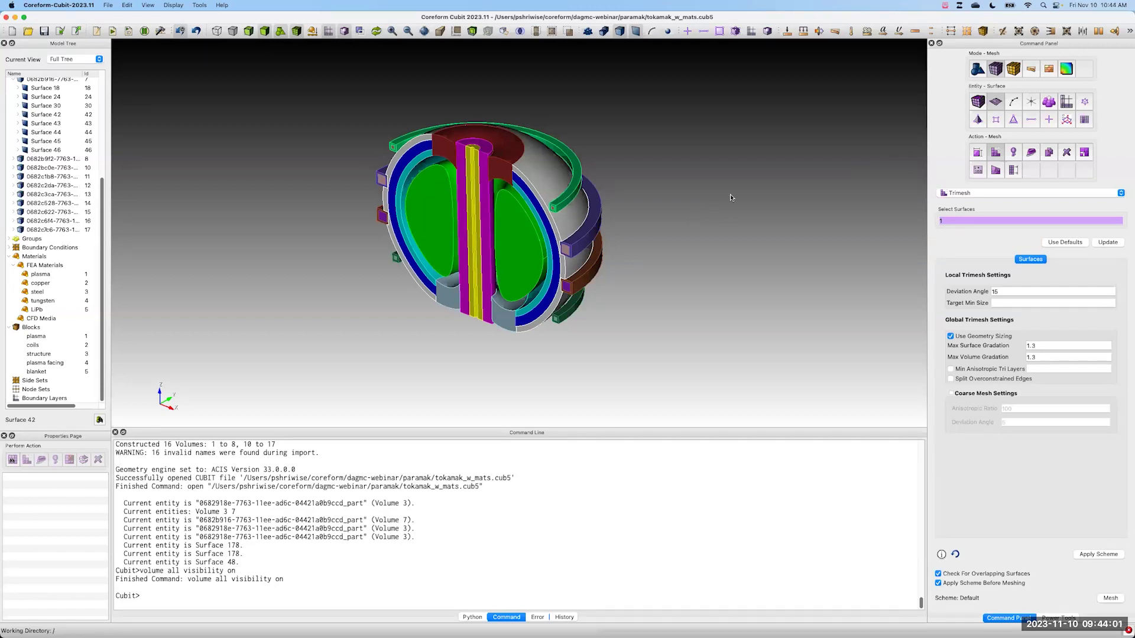
click(976, 71)
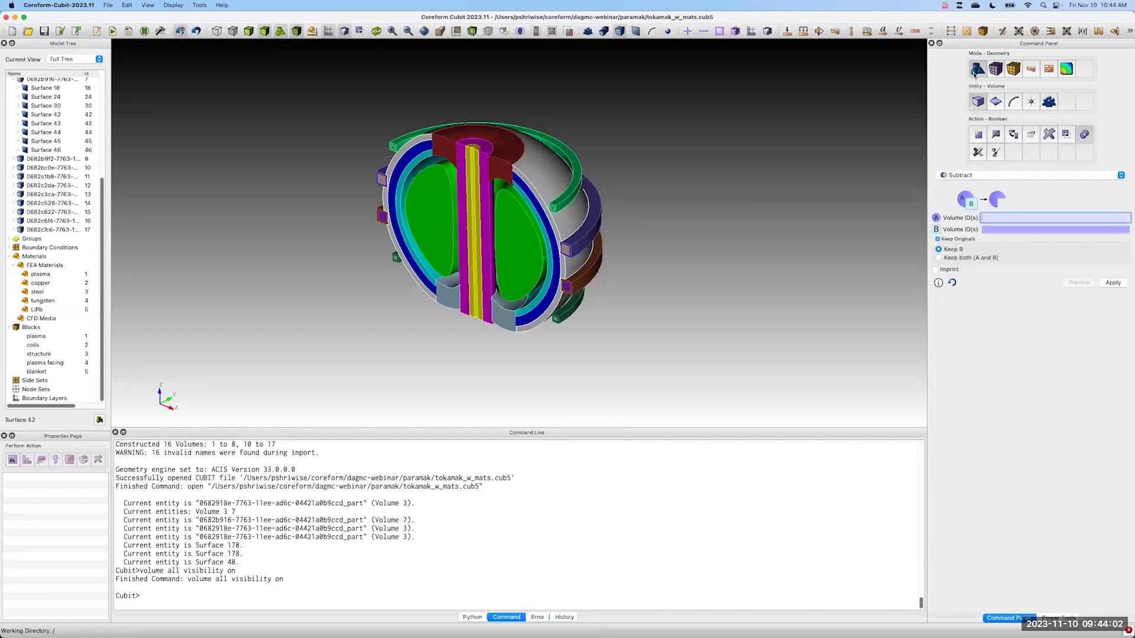
click(955, 176)
click(956, 177)
click(976, 135)
click(959, 175)
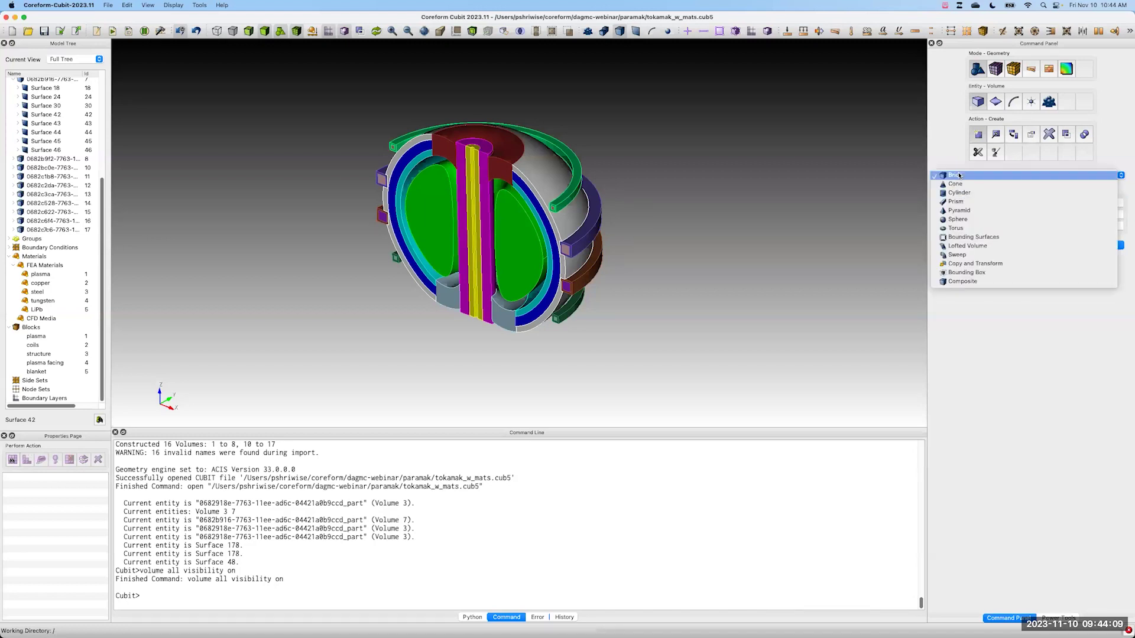
click(959, 175)
click(973, 202)
text(10)
key(BackSpace)
key(BackSpace)
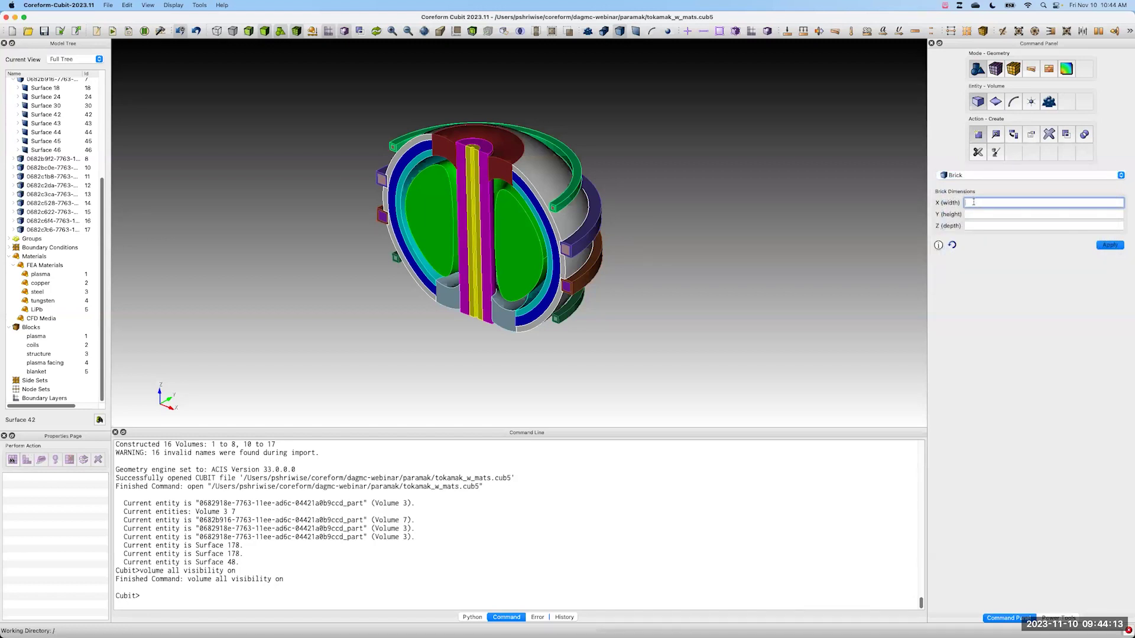
Step: Show the coordinate scale around the tokamak and create an enclosing cube with the command "create brick x 1400"
click(262, 596)
text(create bi)
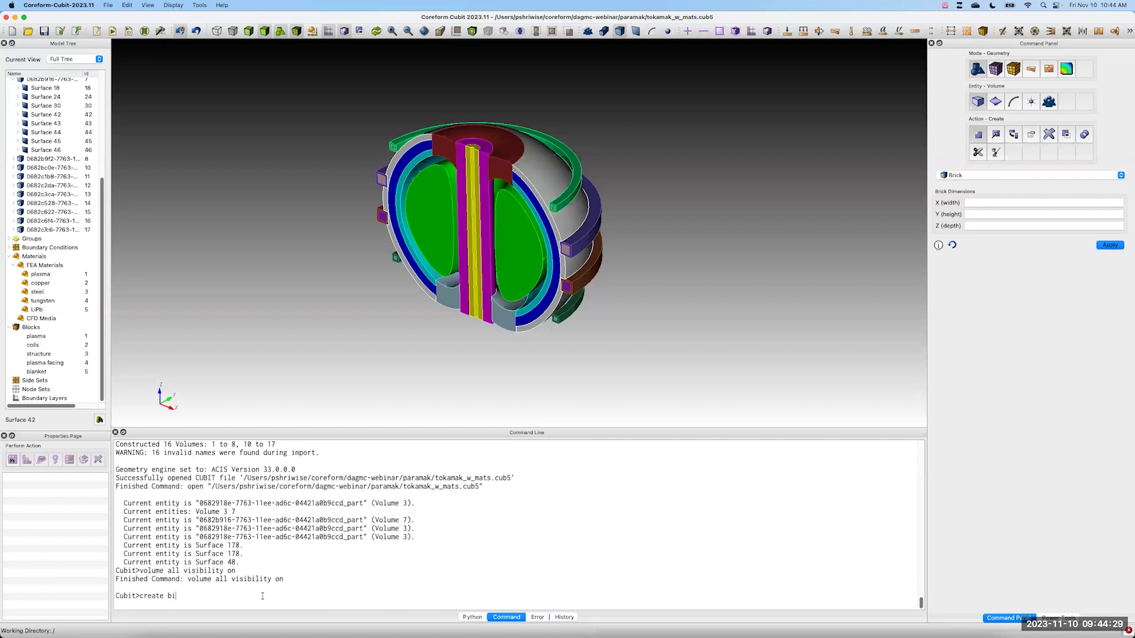
key(BackSpace)
text(rick x)
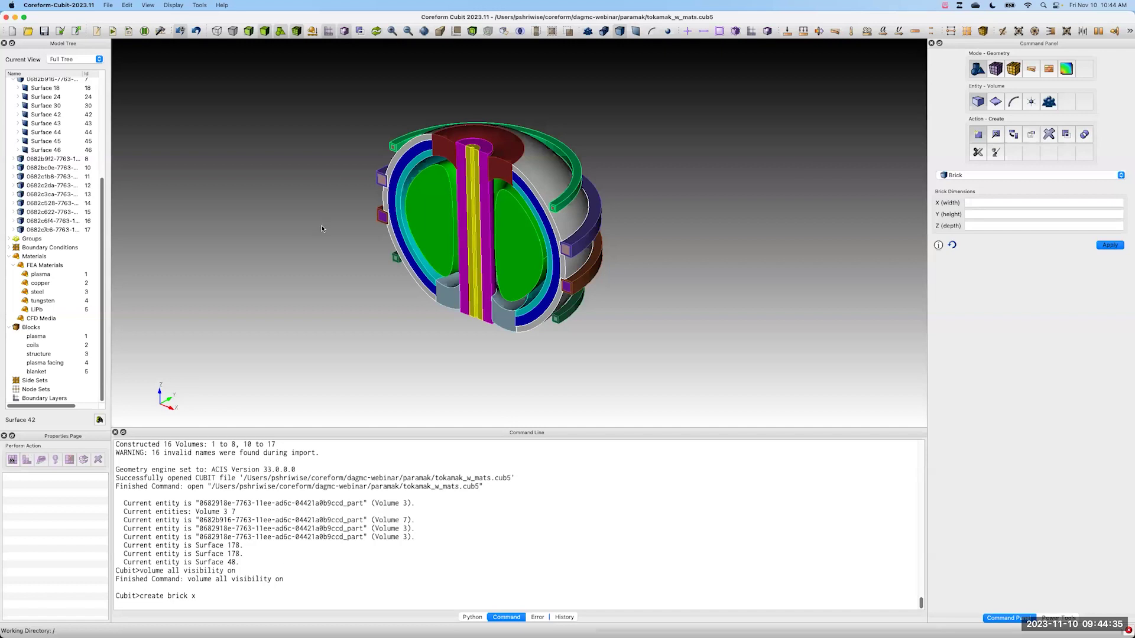
click(457, 30)
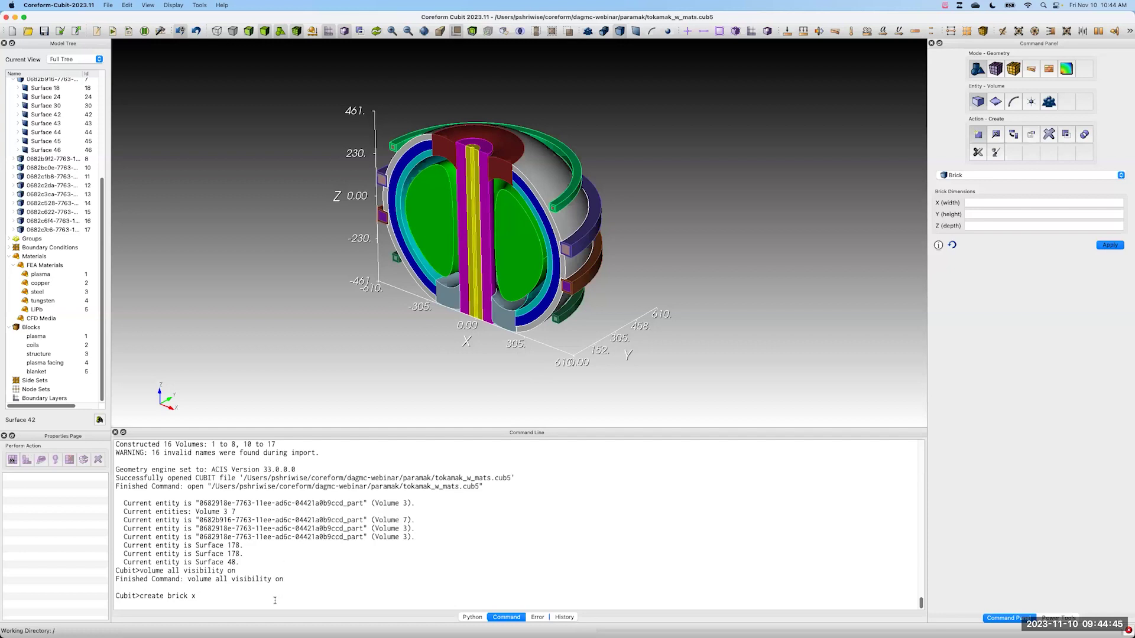
text(00)
key(Return)
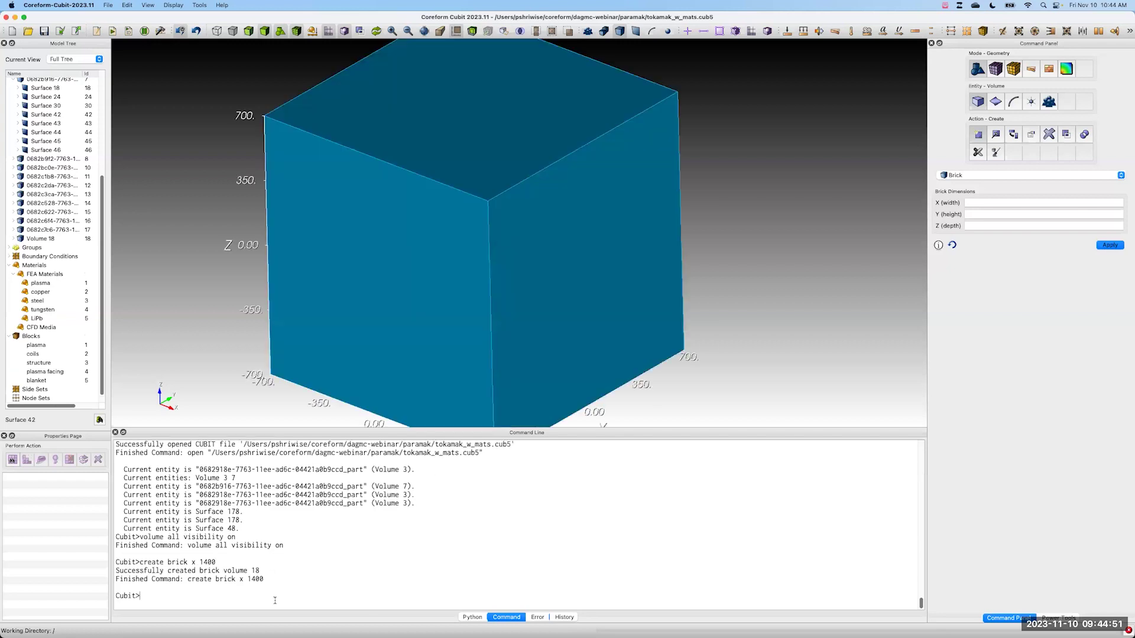
Step: Display the model transparently and create a second, larger cube with the command "create brick x 1500"
click(249, 31)
mouse_move(410, 308)
mouse_down()
mouse_move(416, 283)
mouse_move(397, 324)
mouse_up()
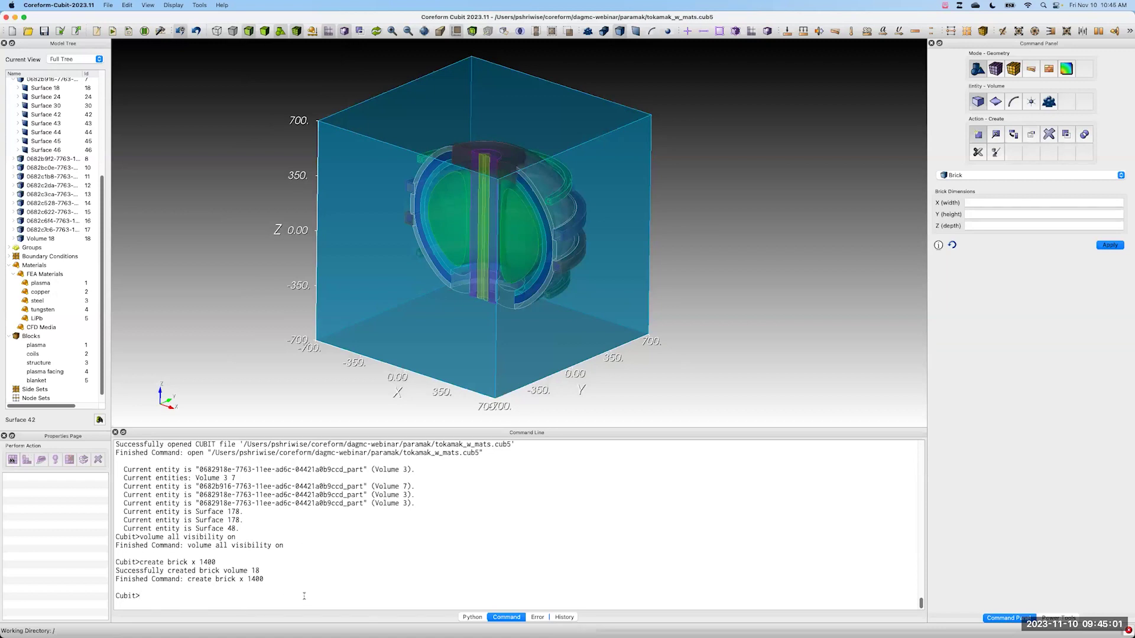
key(Up)
key(BackSpace)
key(BackSpace)
key(BackSpace)
text(300)
key(BackSpace)
key(BackSpace)
key(BackSpace)
text(500)
key(Return)
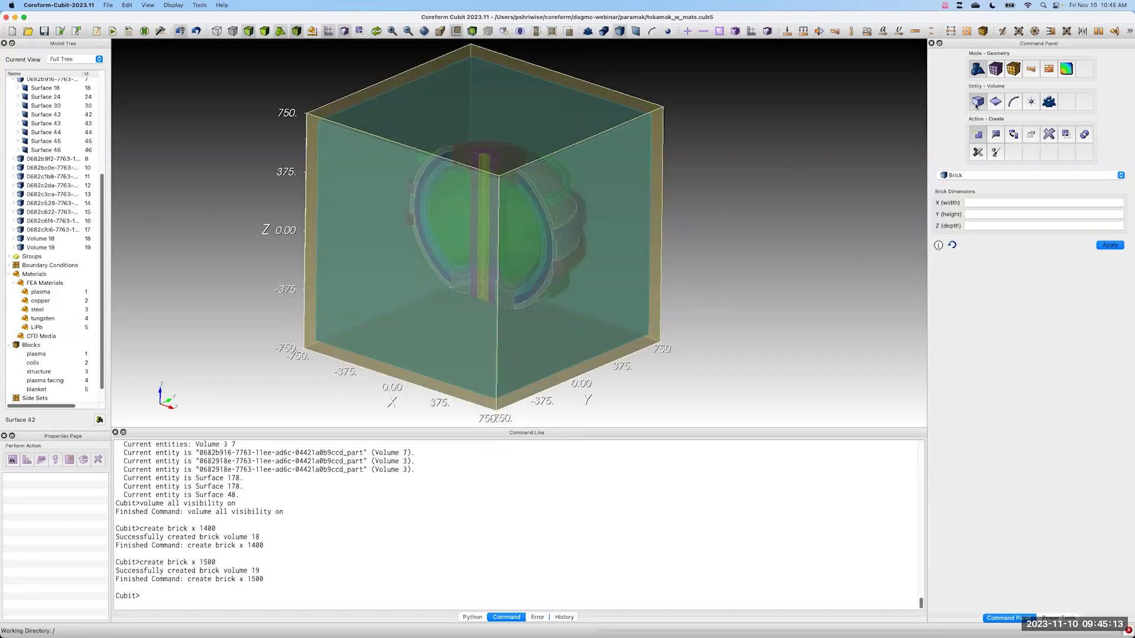
Step: Subtract volume 18 from volume 19 without keeping the originals, and cut open the display with a clipping plane
click(1079, 136)
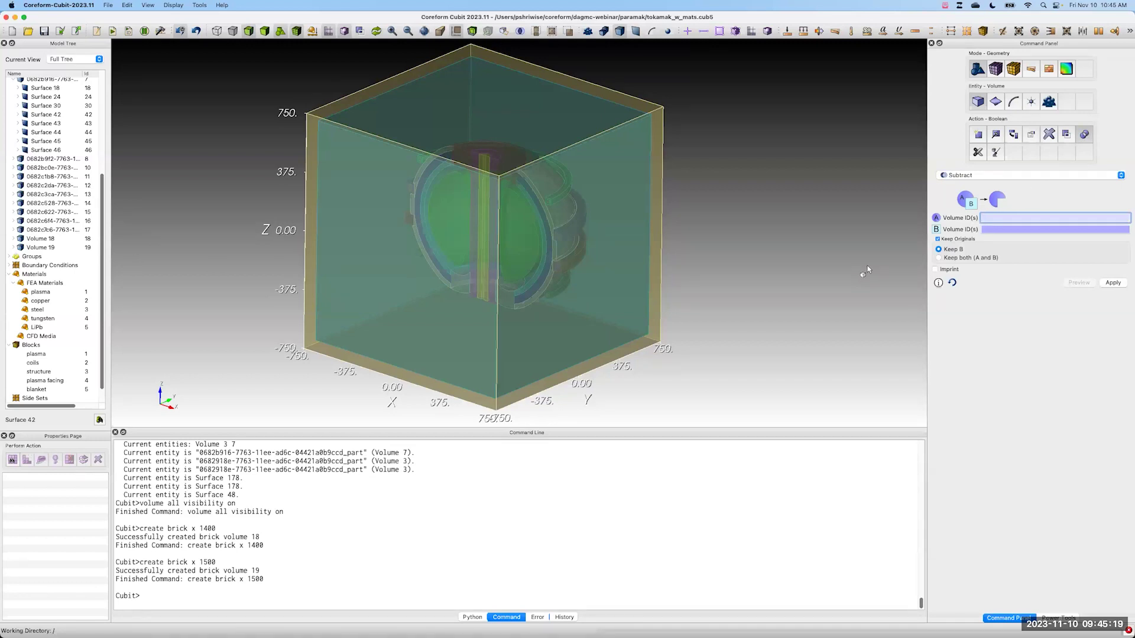
text(19)
click(1002, 228)
text(18)
click(963, 240)
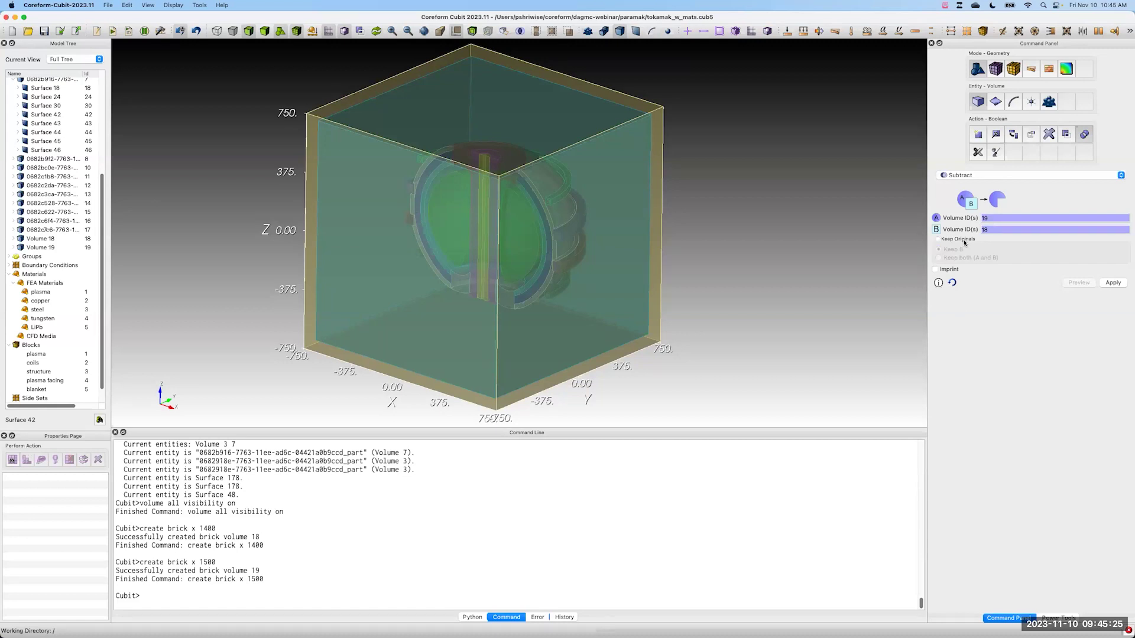
click(1114, 283)
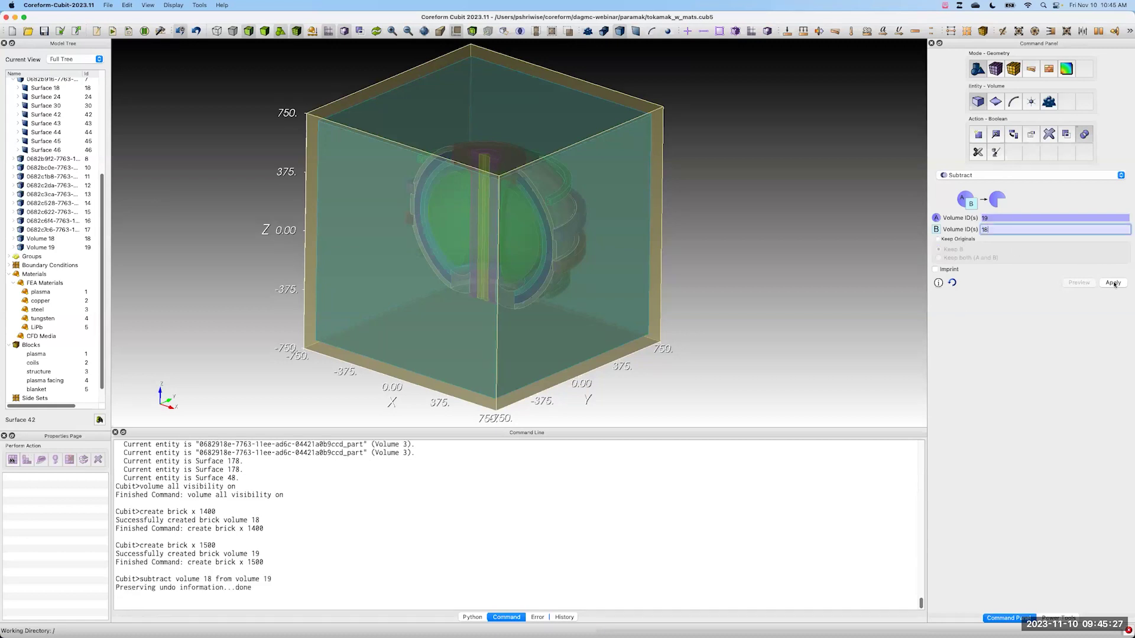
click(472, 30)
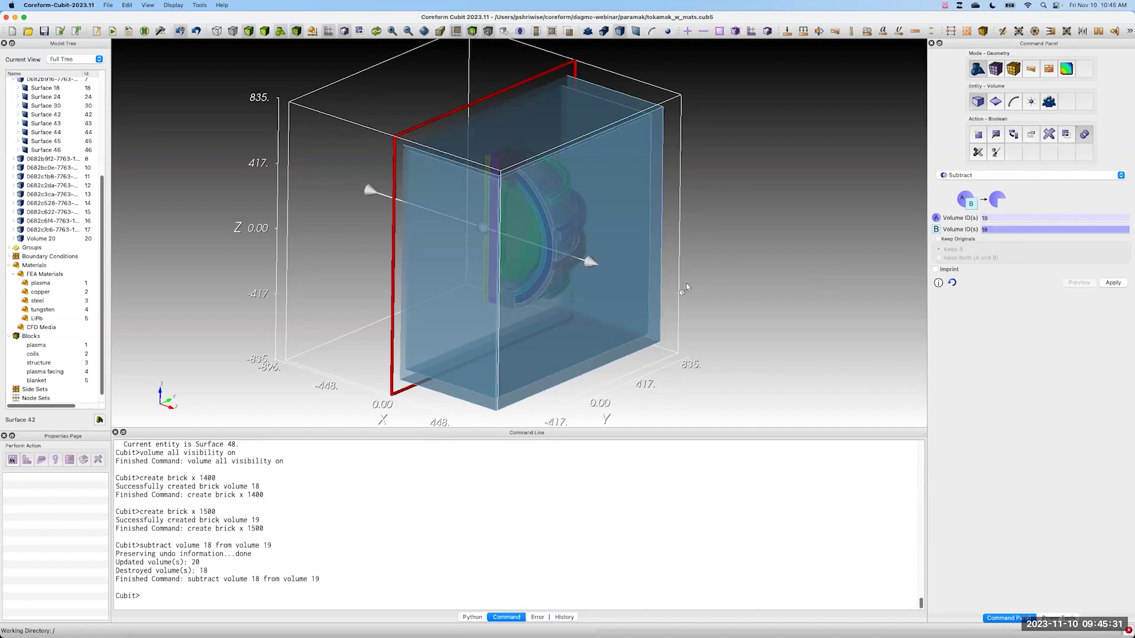
Step: Enter "graveyard" as the name of a new material in the Cubit-FEA property group
drag(269, 238, 547, 232)
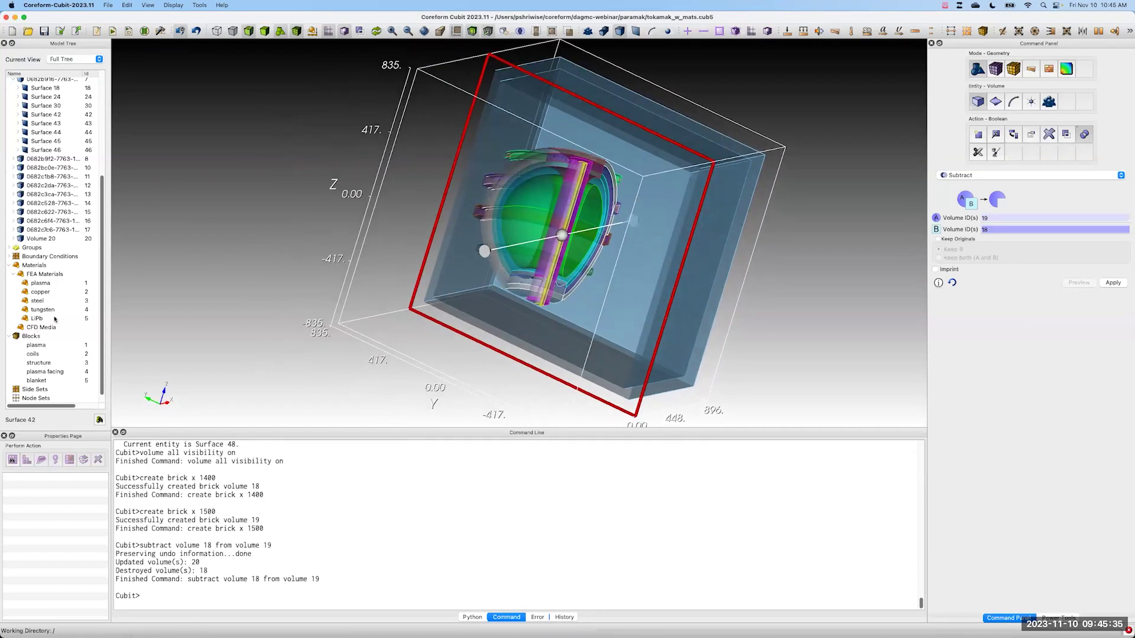
click(1013, 69)
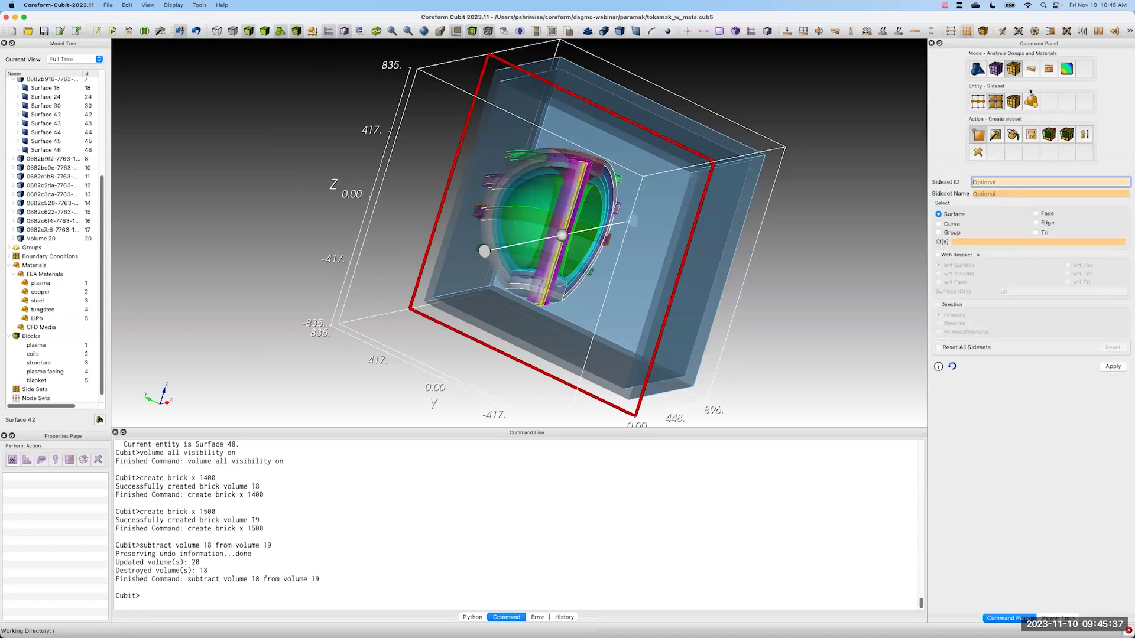
click(978, 134)
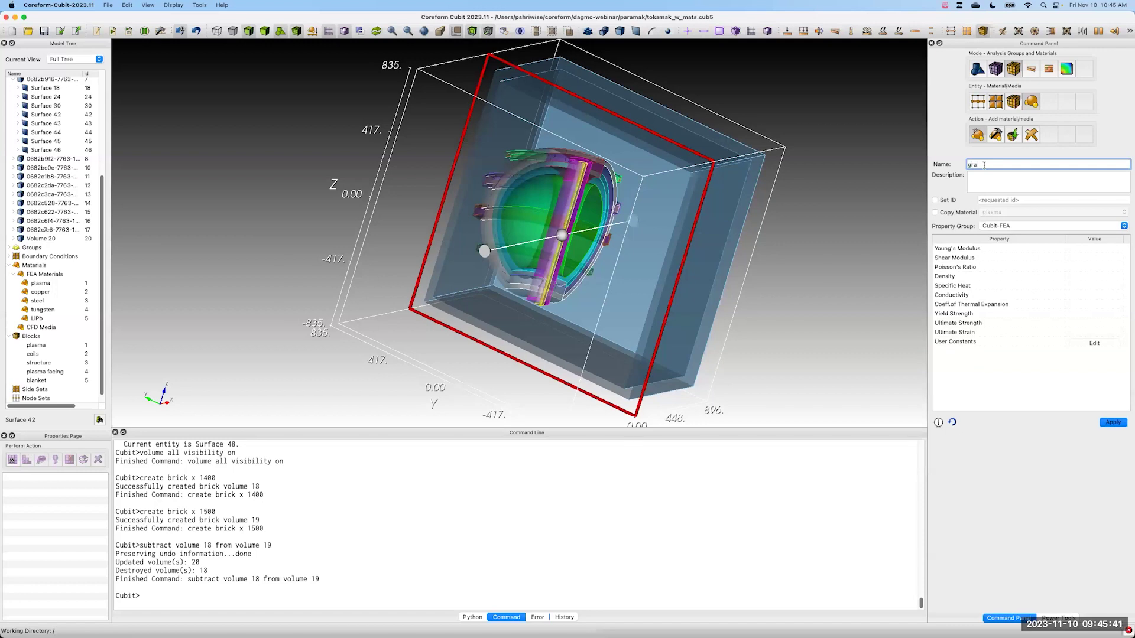
text(veyard)
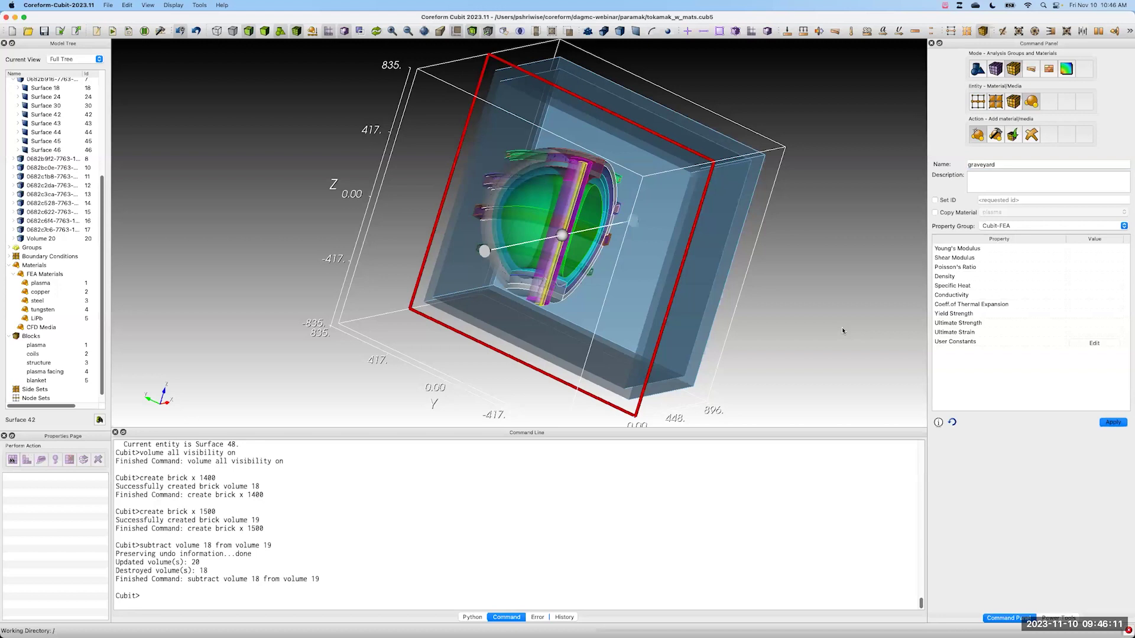
Step: Turn off the clipping plane and delete the hollow bounding box, volume 20
click(473, 35)
drag(306, 116, 428, 188)
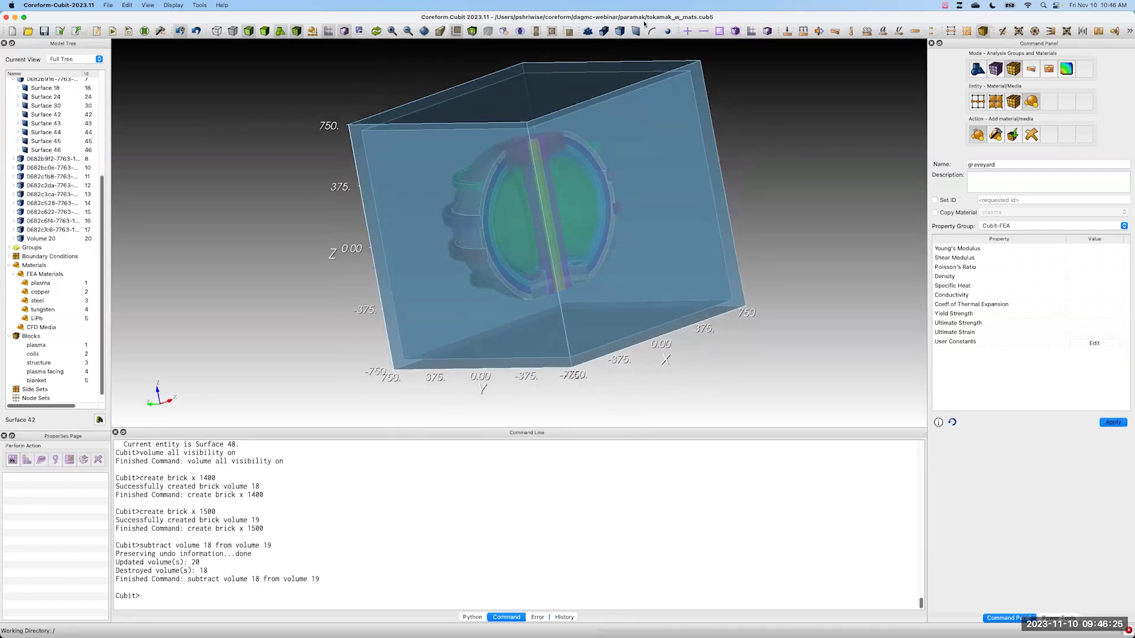
right_click(648, 131)
click(674, 292)
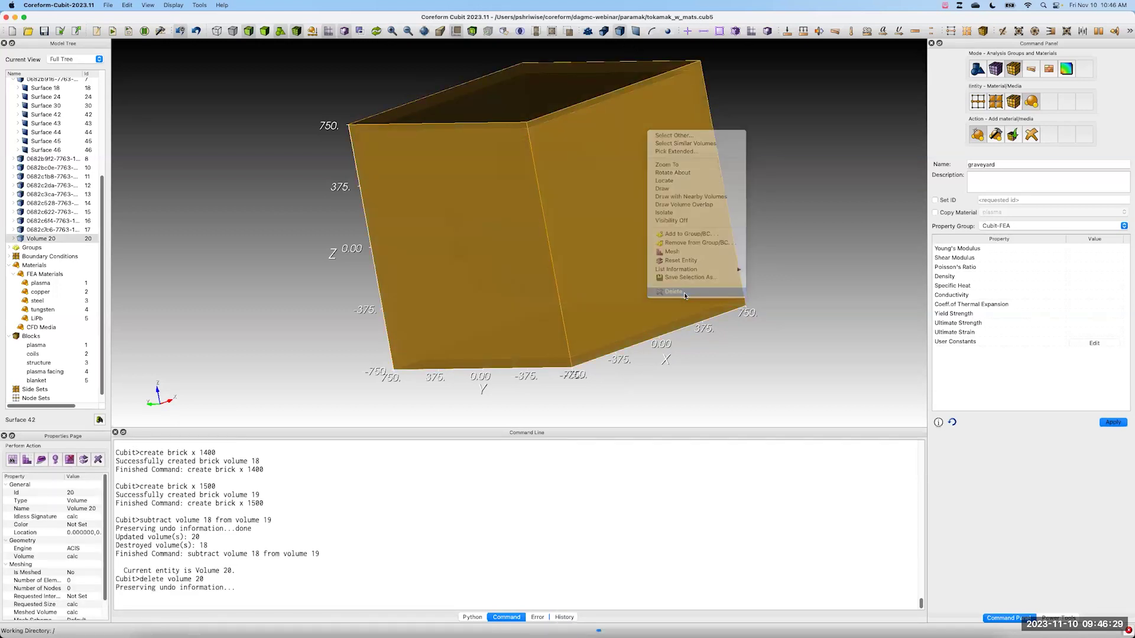
Step: Return the tokamak from transparent to solid shaded display
drag(619, 114, 645, 307)
drag(647, 204, 573, 166)
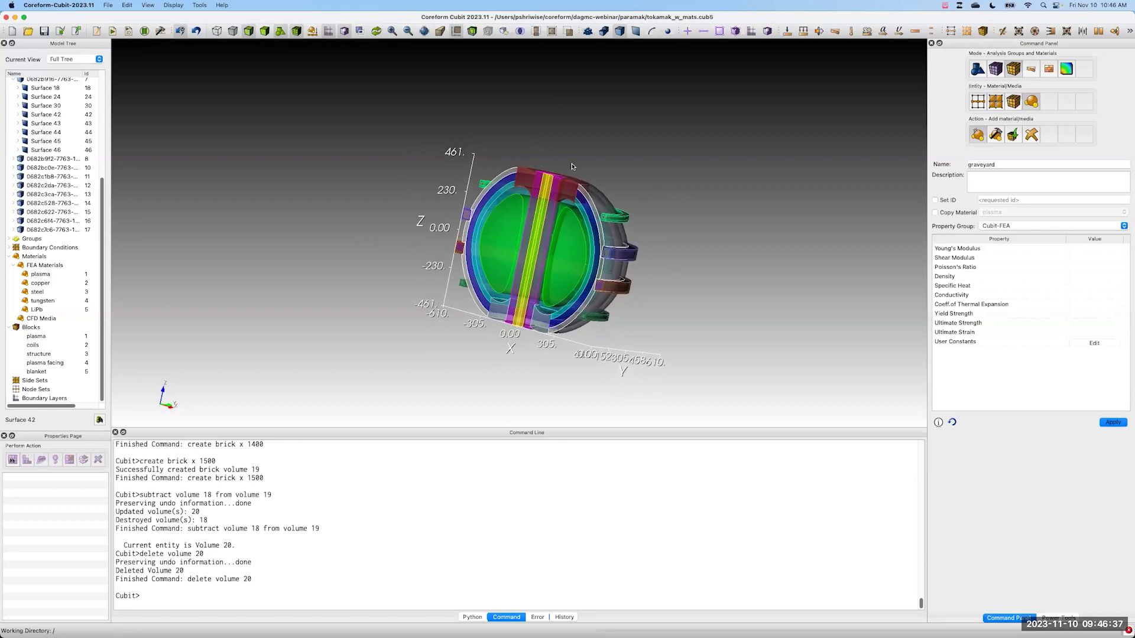
click(262, 33)
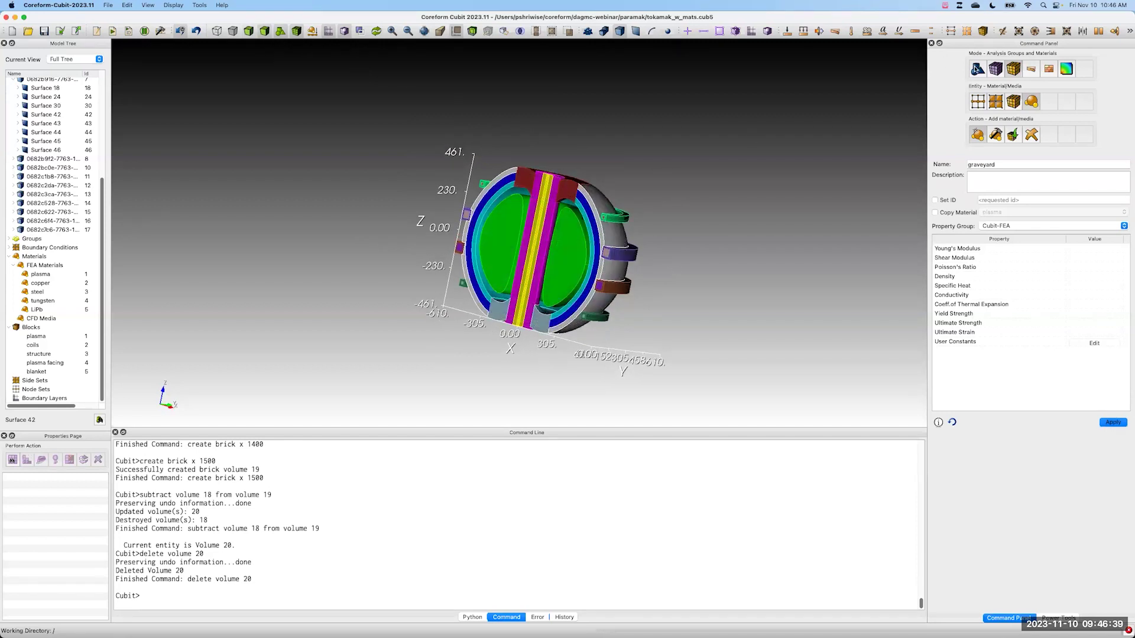
Step: Mesh all surfaces with the Trimesh scheme and coarse settings, anisotropic ratio 100 and deviation angle 5, continuing despite overlapping surfaces
click(997, 69)
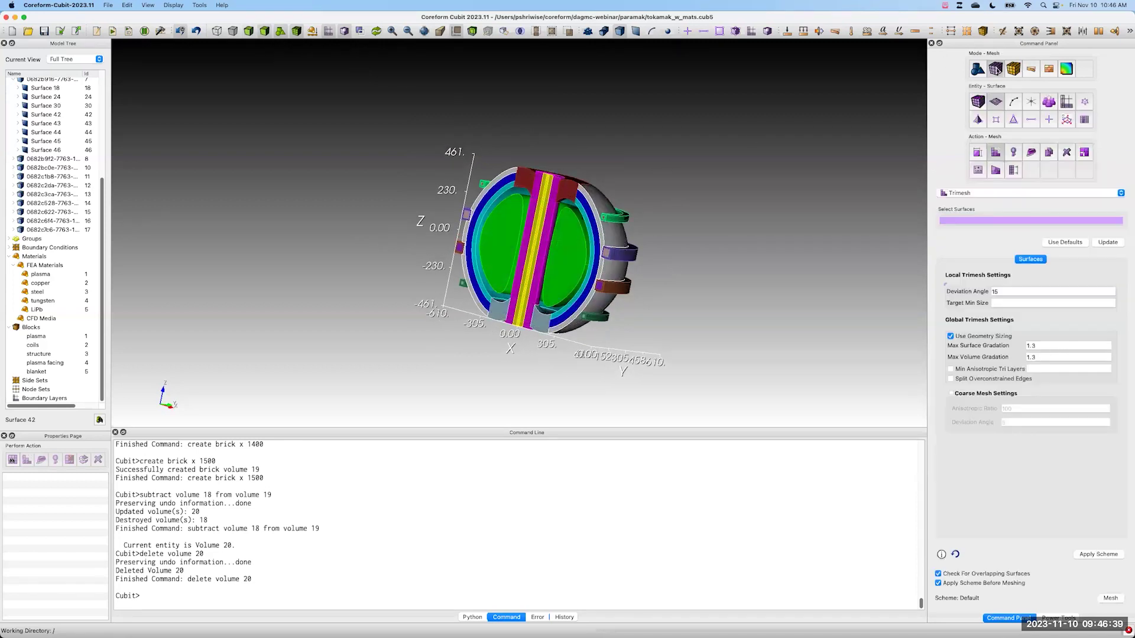
click(982, 220)
click(952, 394)
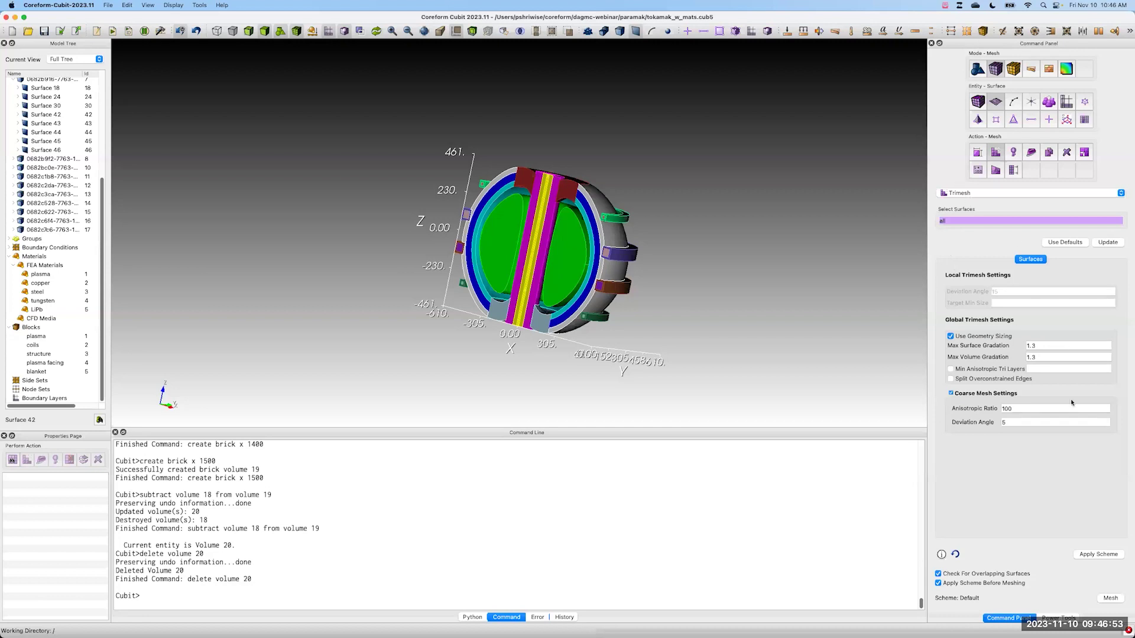
click(1094, 555)
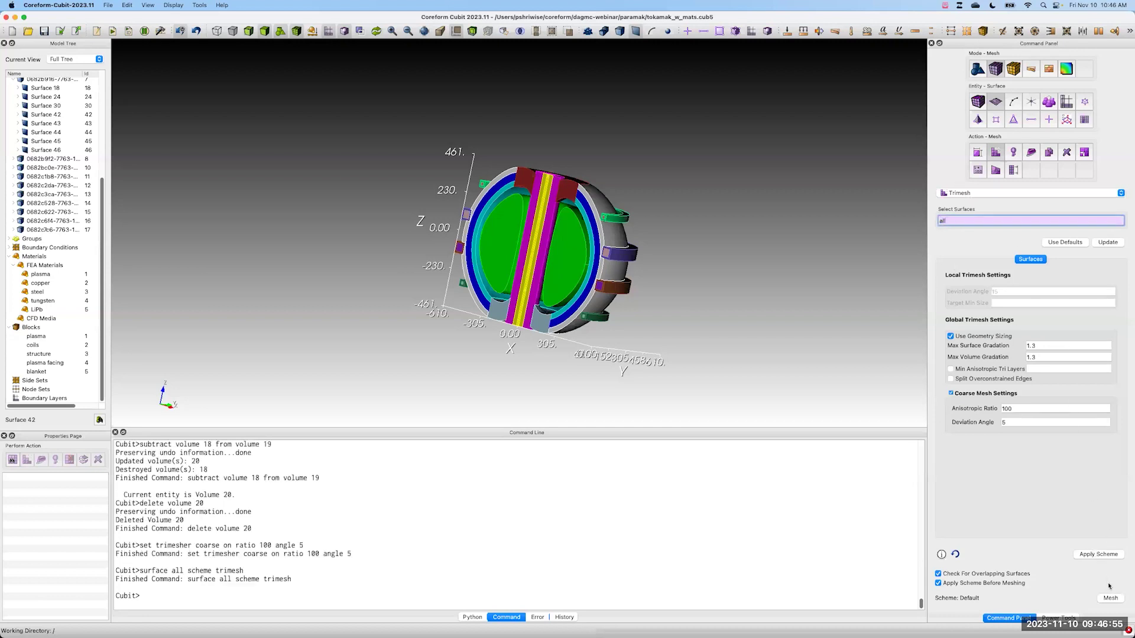
click(1116, 600)
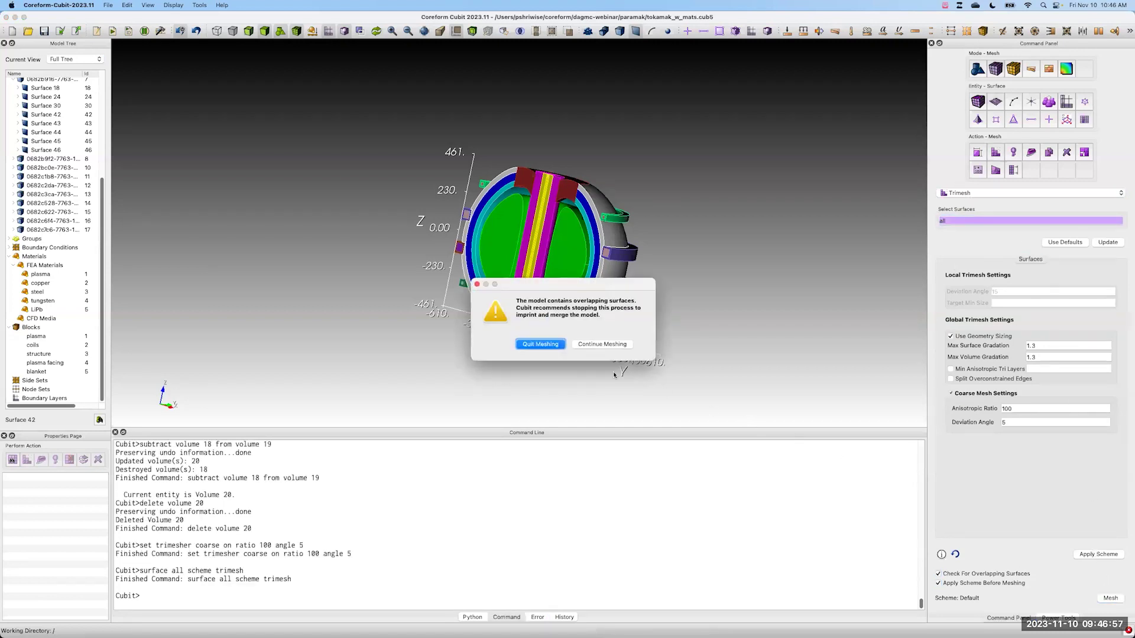
click(596, 347)
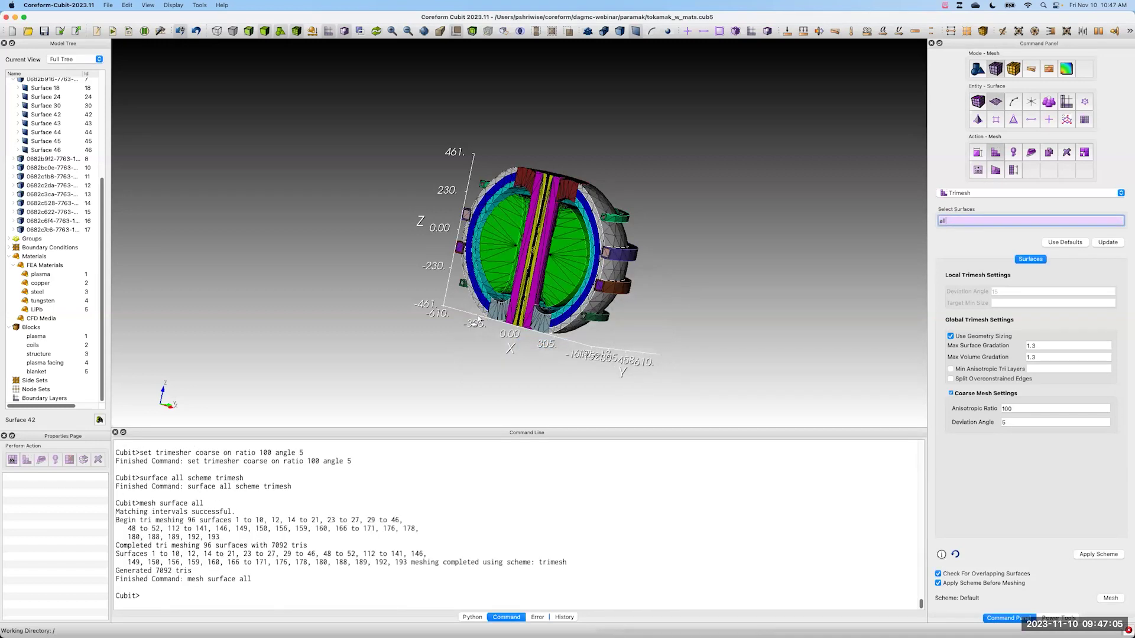
Step: Export the meshed tokamak in DAGMC format as tokamak.h5m in the paramak folder
drag(454, 253, 453, 308)
right_click(453, 308)
click(349, 255)
drag(350, 258, 548, 340)
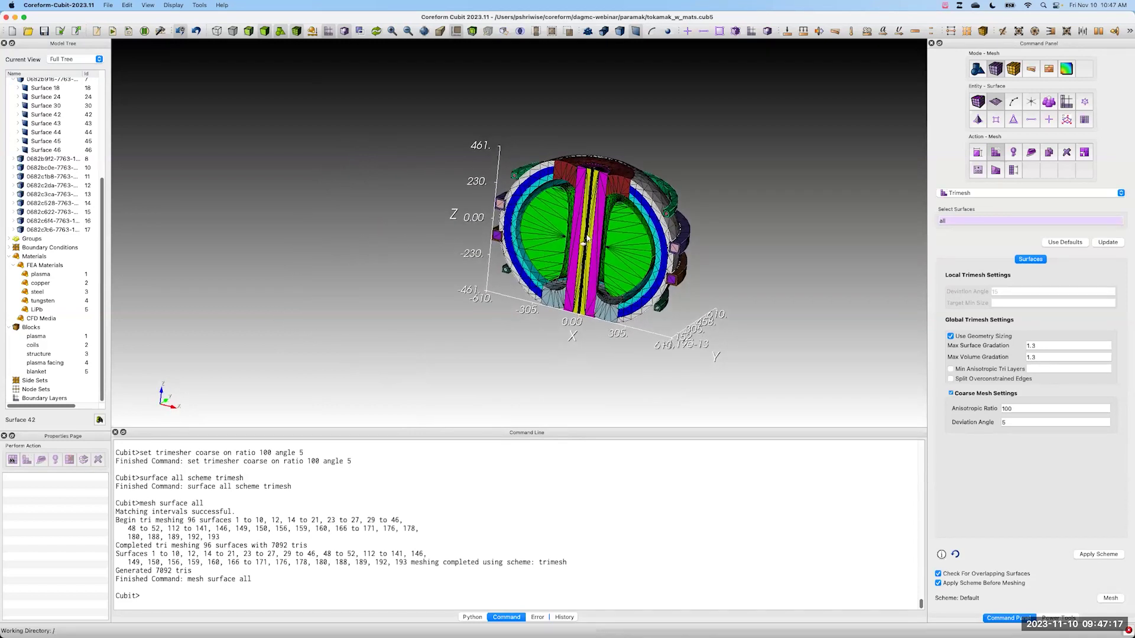
middle_drag(588, 238, 478, 235)
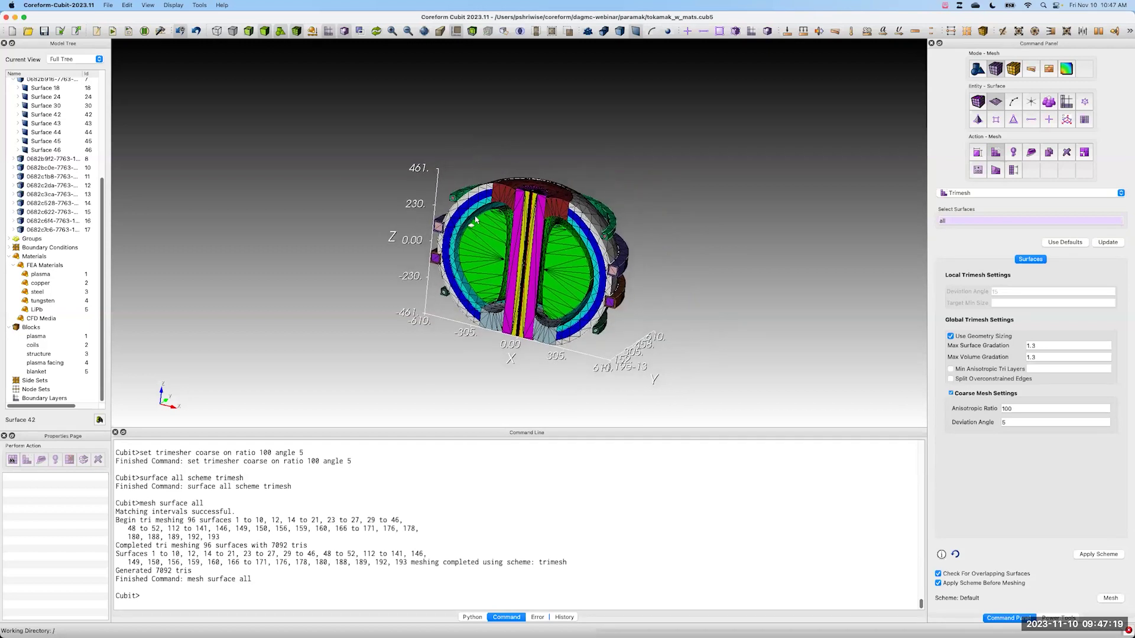
click(76, 31)
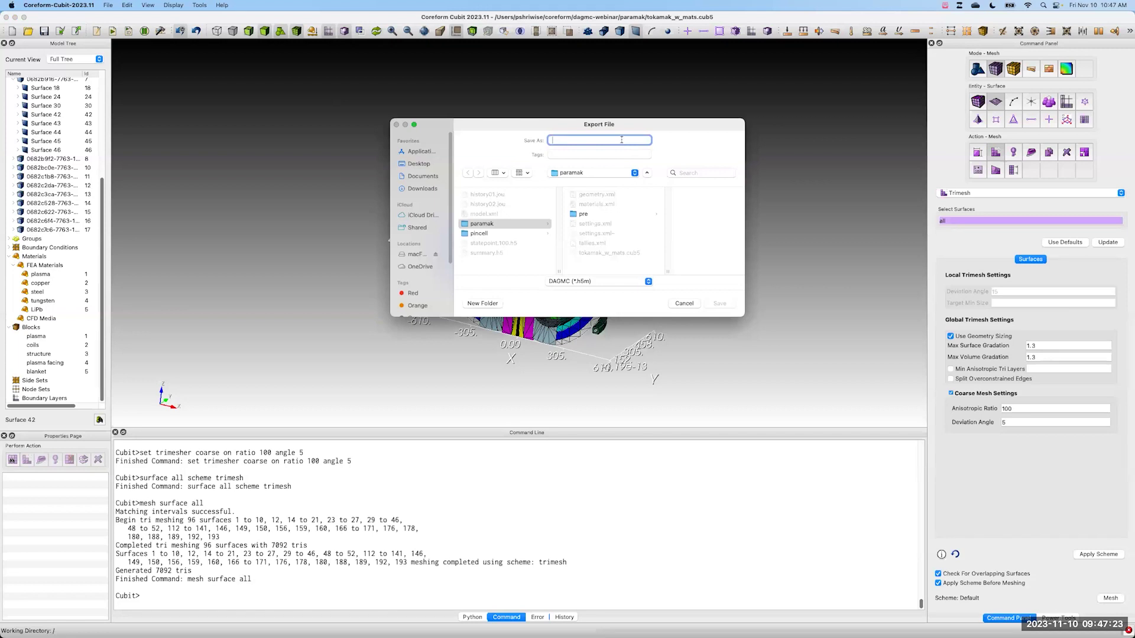
text(tokamak)
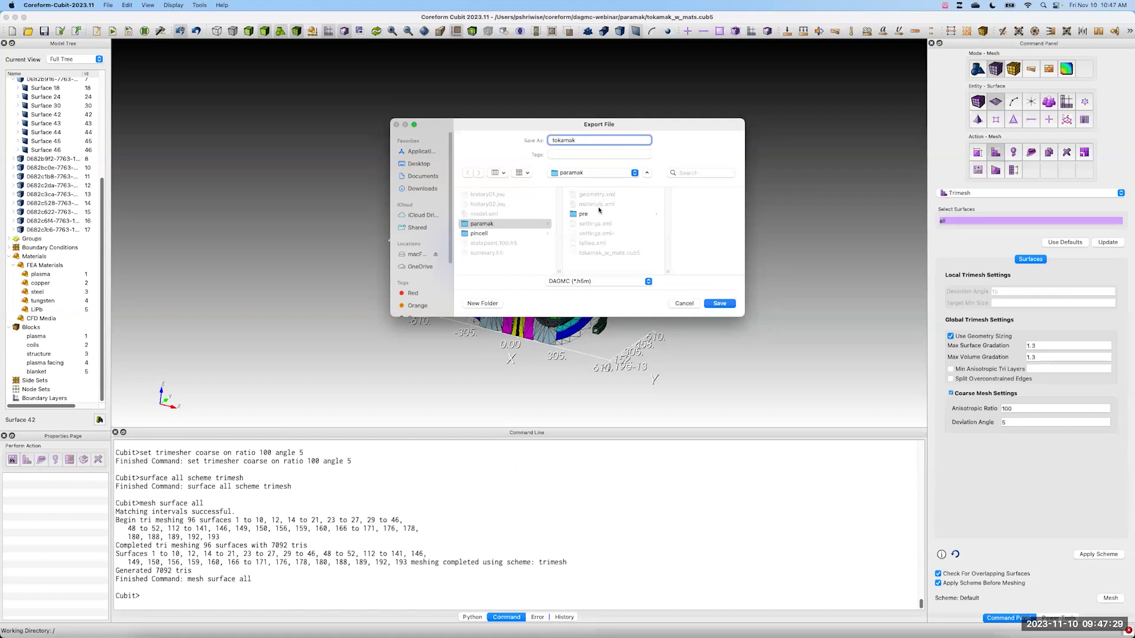
click(490, 225)
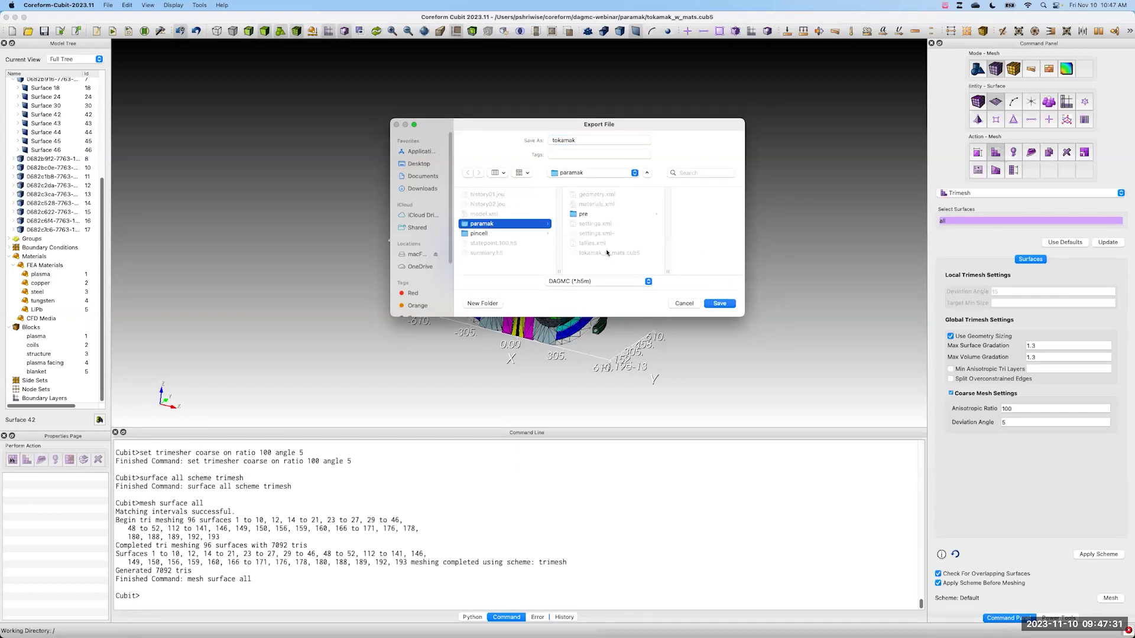
click(603, 143)
text(5m)
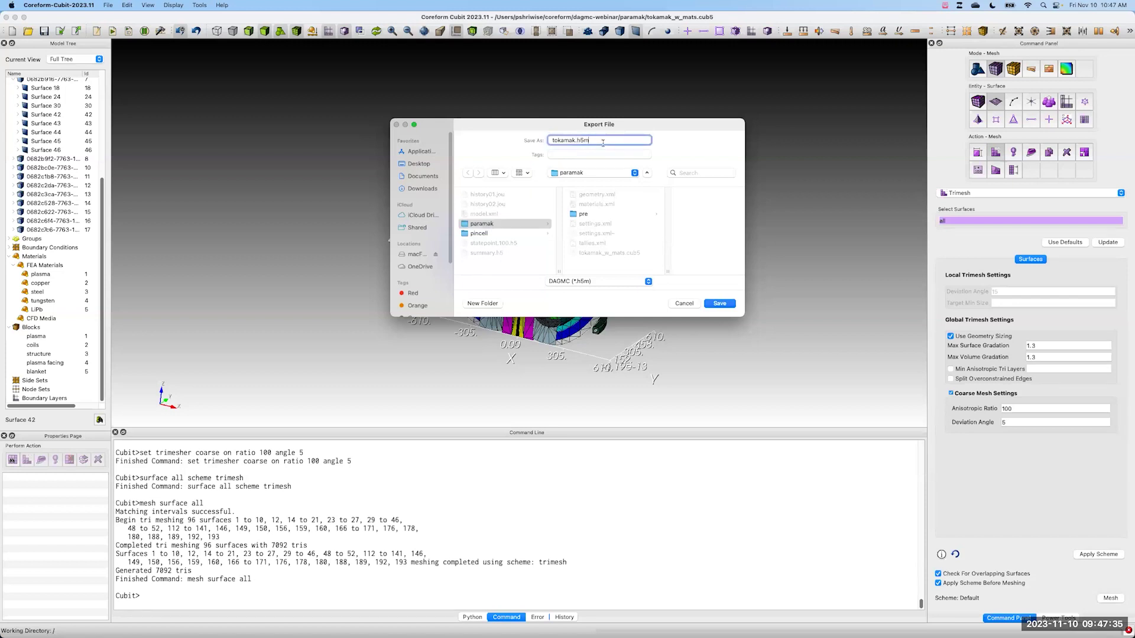
click(720, 304)
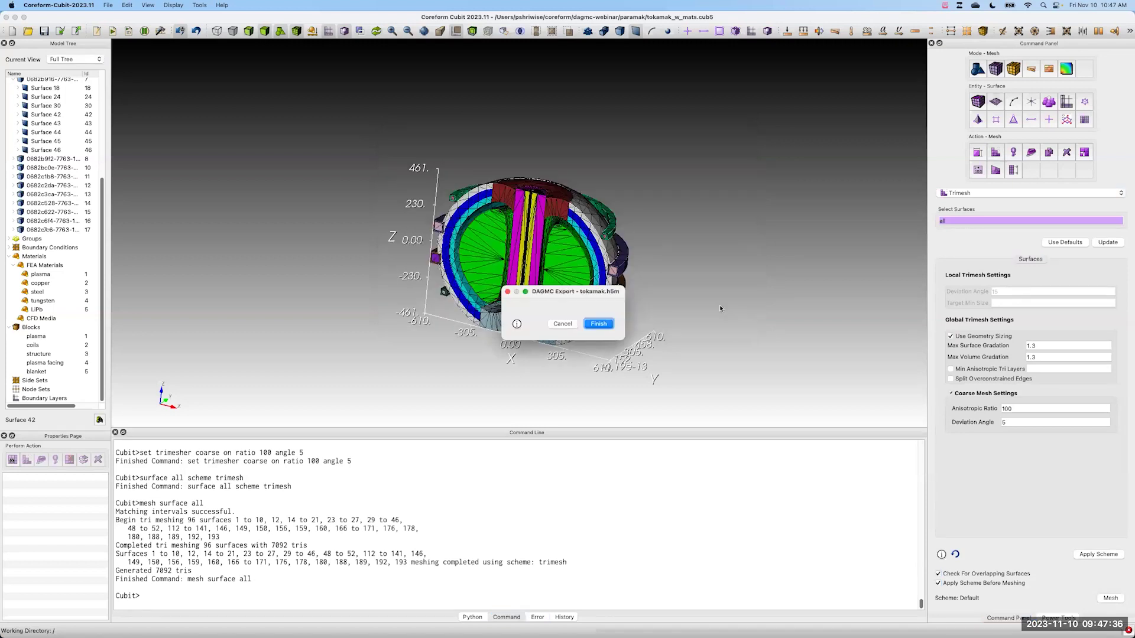
click(603, 325)
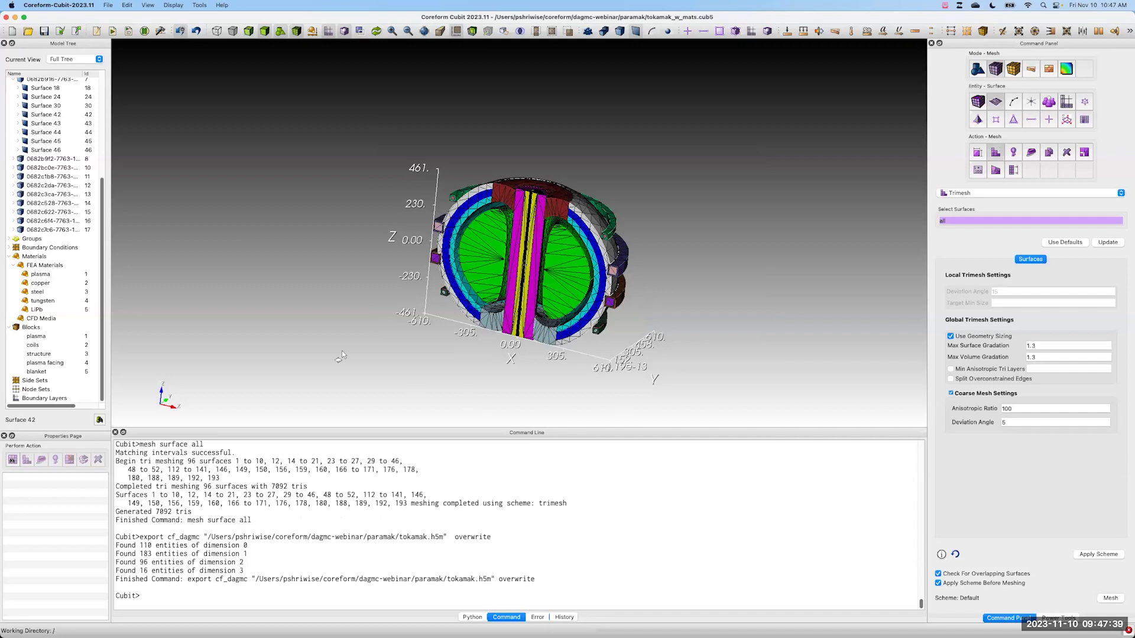
Step: Switch to the Terminal, review the combined k-effective result of the pincell run, and clear the IPython screen
key(ctrl+Right)
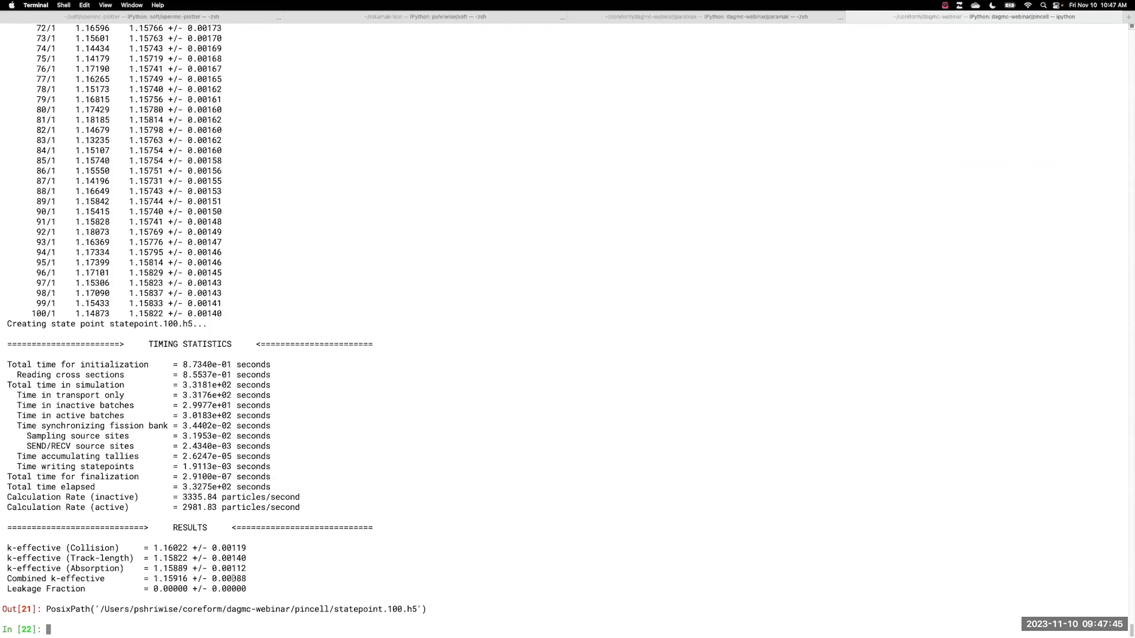
drag(250, 579, 152, 579)
click(248, 584)
click(199, 631)
text(clear)
key(Return)
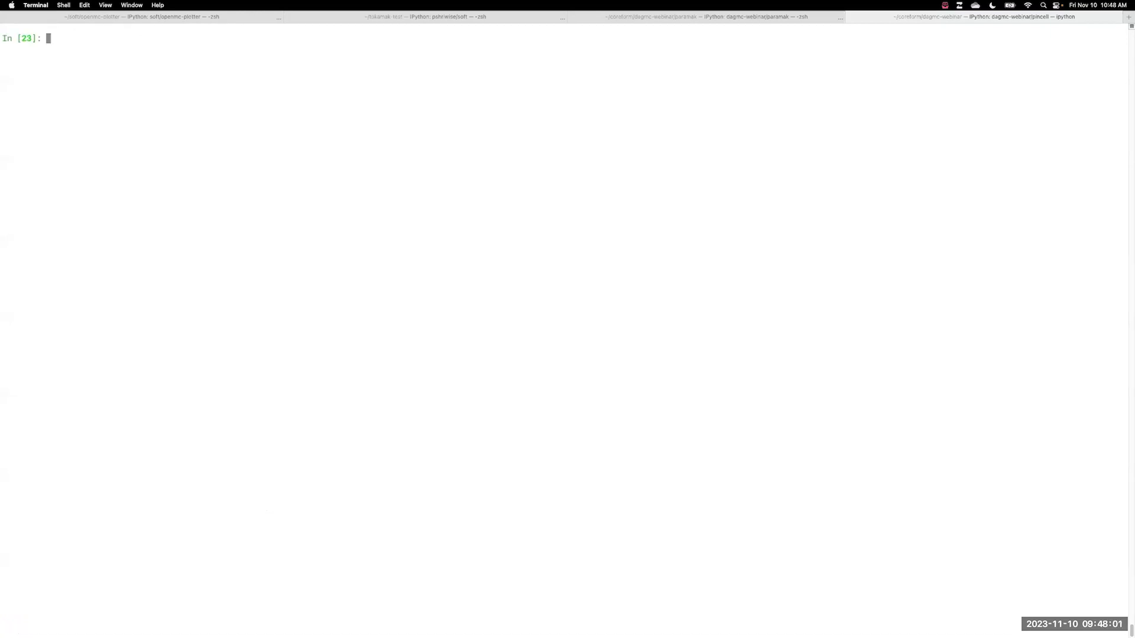
Step: Exit IPython and list the contents of the dagmc-webinar folder
text(exit)
key(Return)
text(ls)
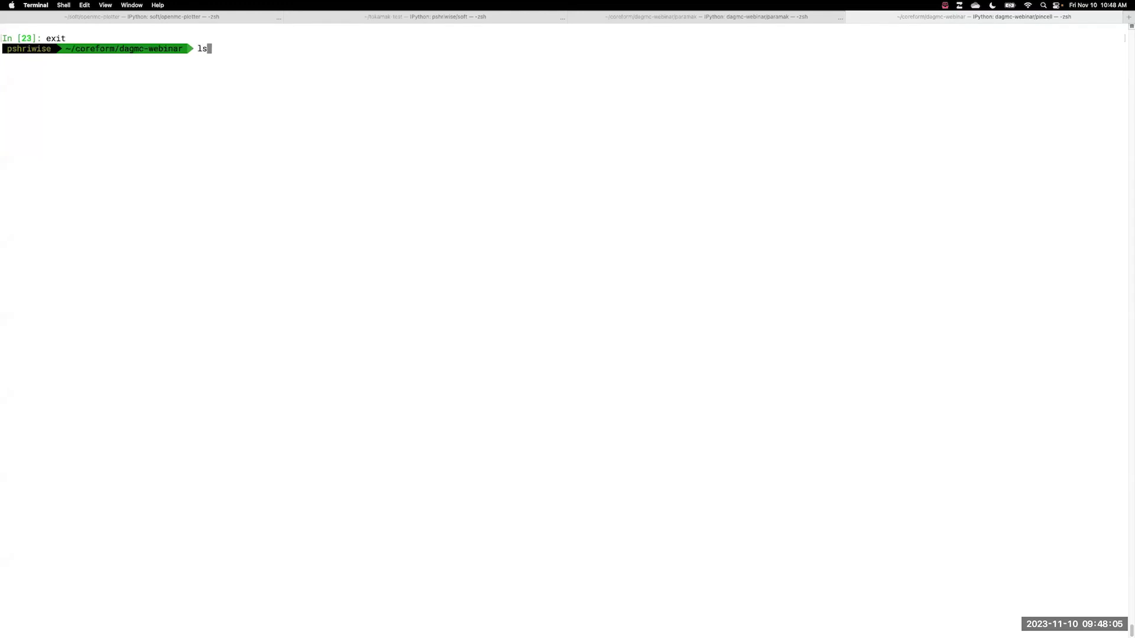
key(Return)
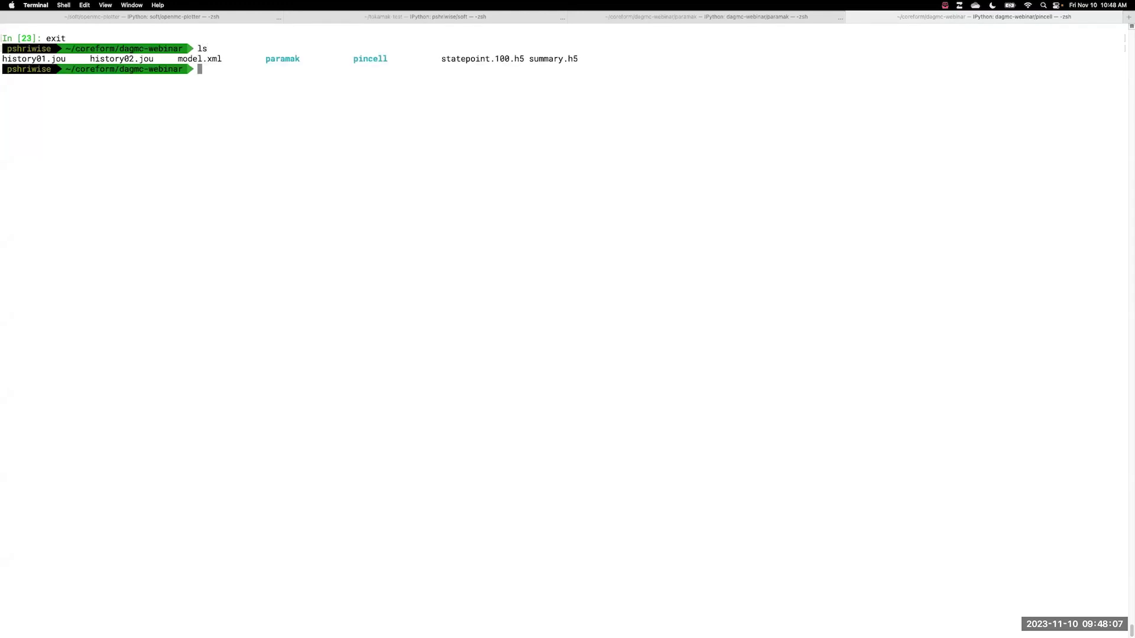
Step: Change into the paramak folder and list its files
text(cd pa)
key(Tab)
key(Return)
text(ls)
key(Return)
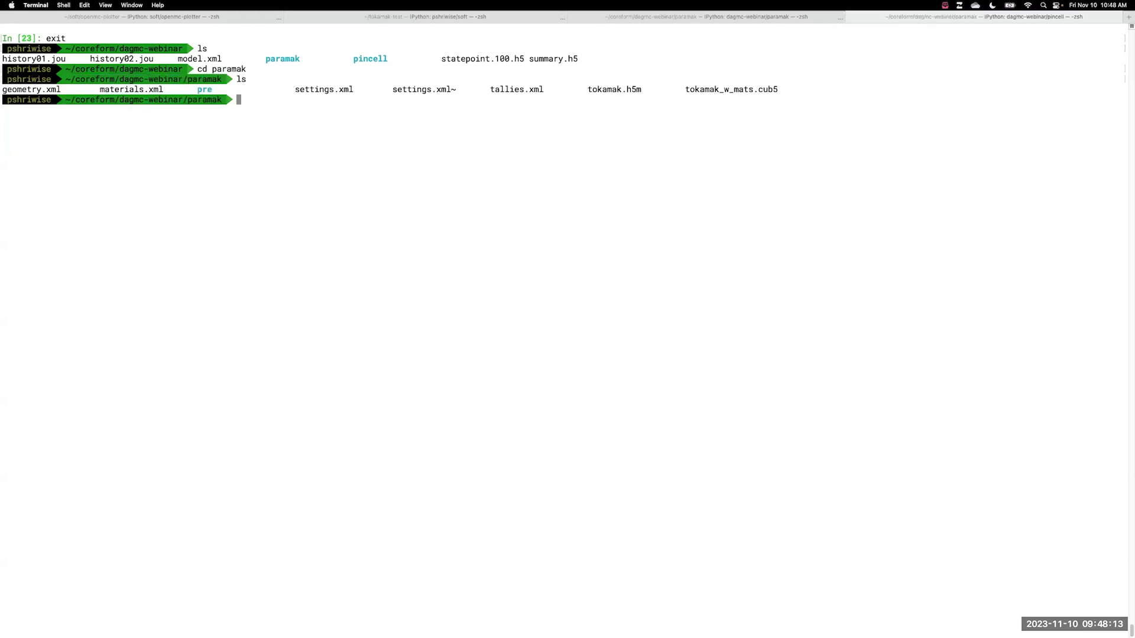
Step: Start an IPython session in the paramak folder and import openmc
text(ipython)
key(Return)
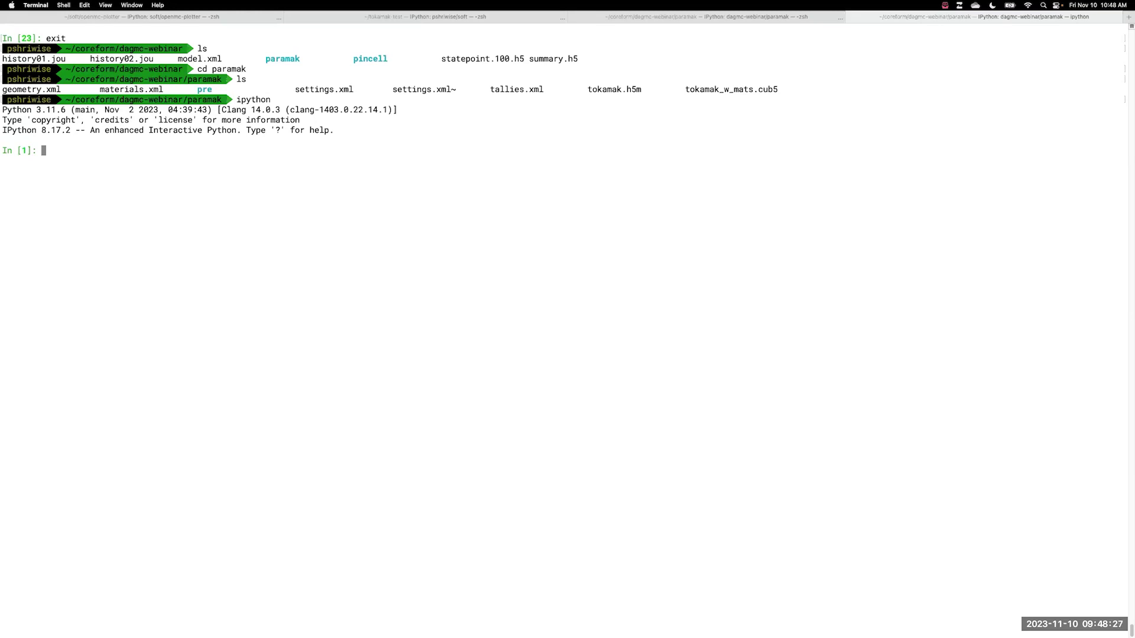
text(import o)
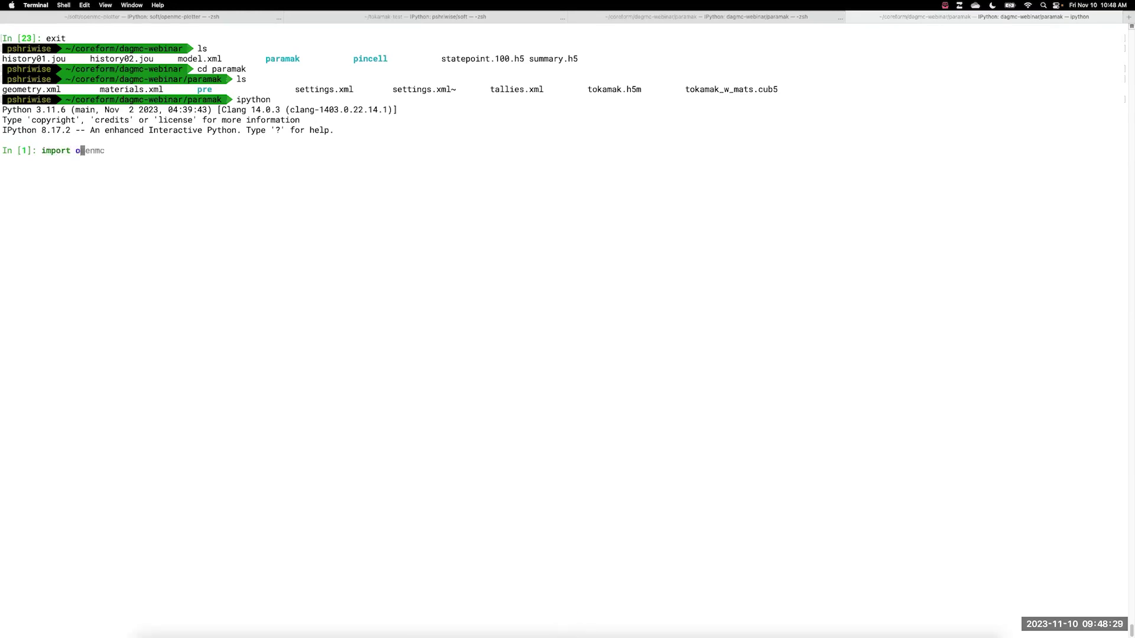
text(penmc)
key(Return)
Step: Load the tokamak model from its XML files with "model = openmc.Model.from_xml()"
text(model =)
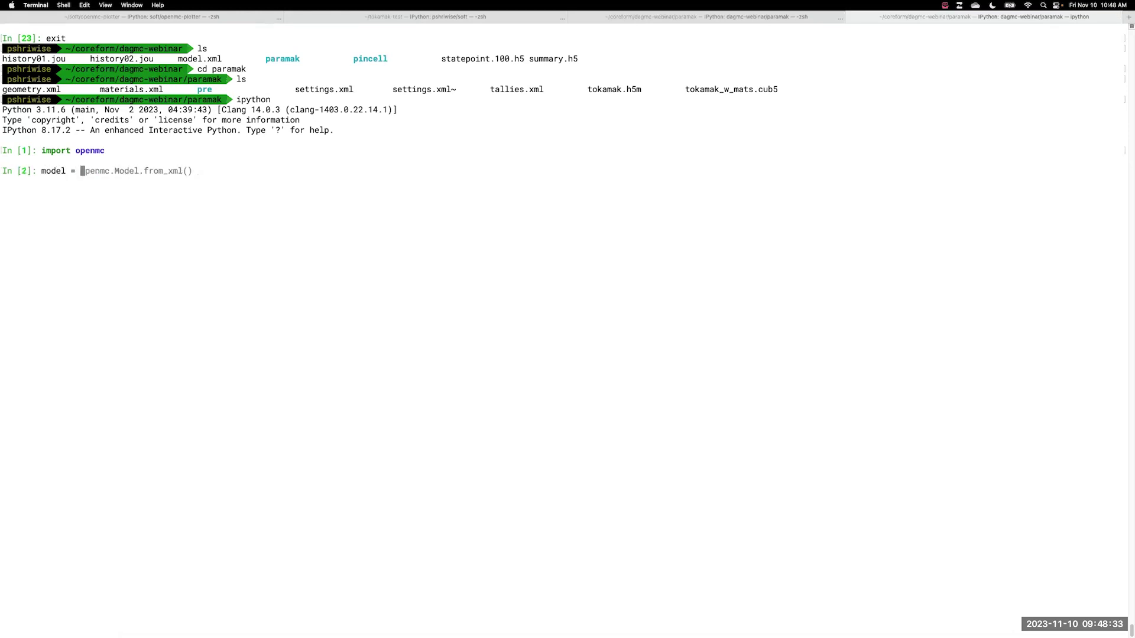
key(Right)
double_click(23, 90)
double_click(117, 90)
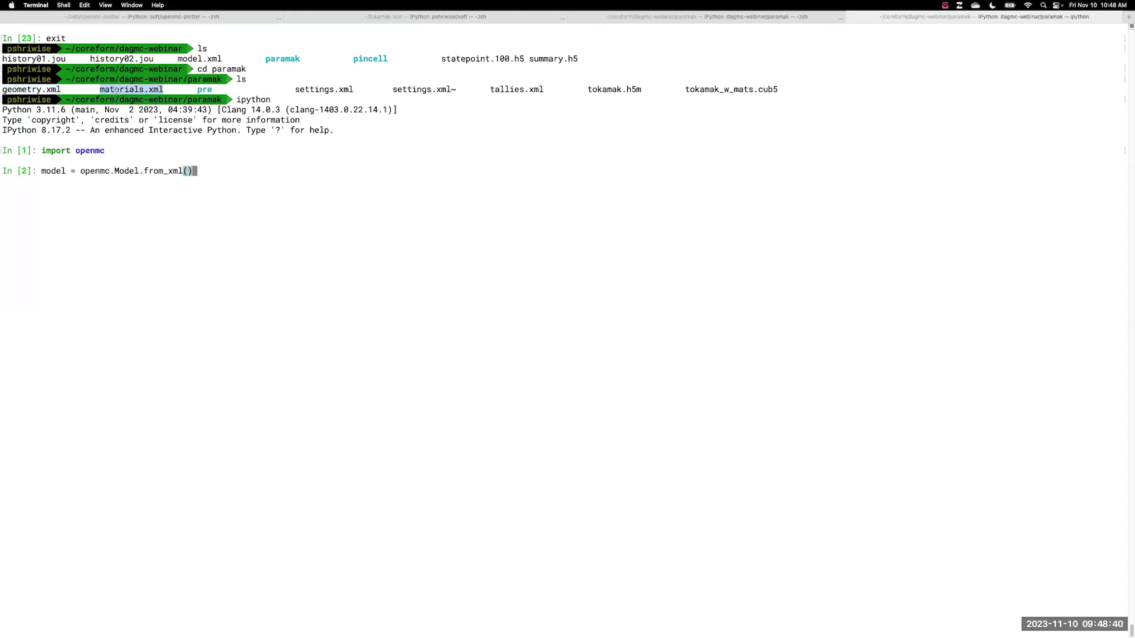
double_click(309, 90)
double_click(509, 89)
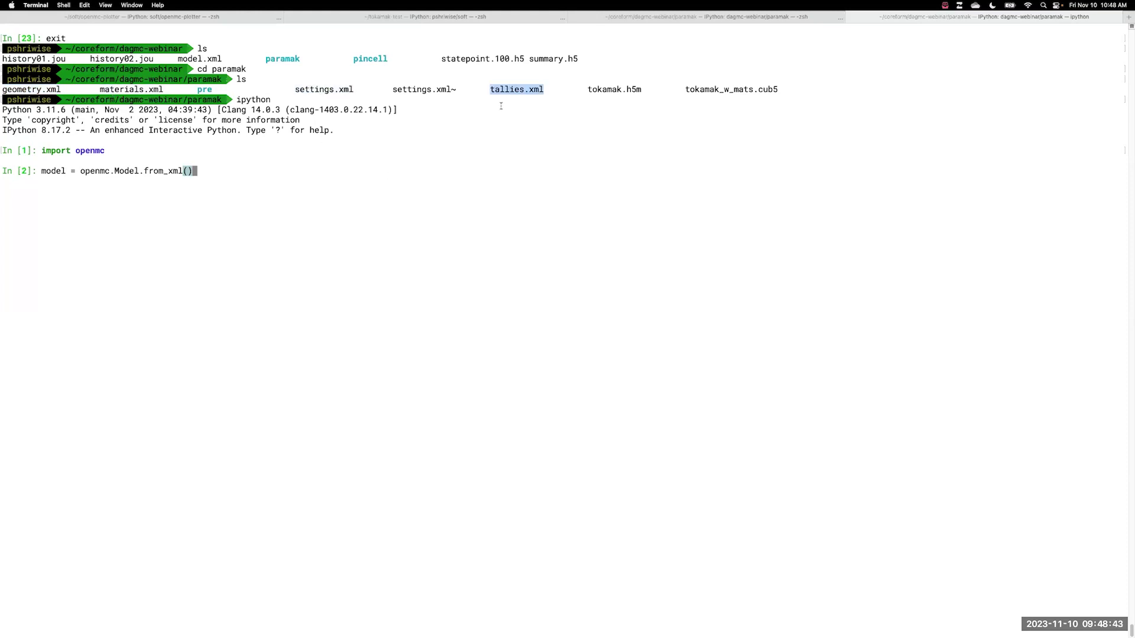
click(357, 176)
key(Return)
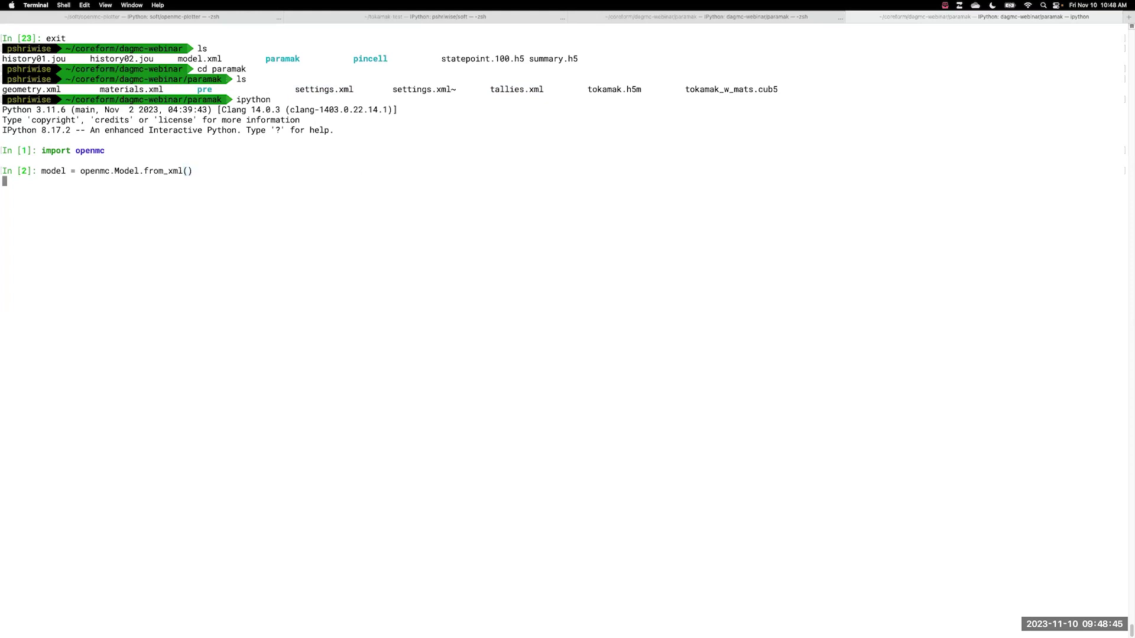
Step: Print model.geometry and model.geometry.root_universe and examine the root universe's geometry type
text(model.geometry)
key(Return)
text(model.geometry.root_universe)
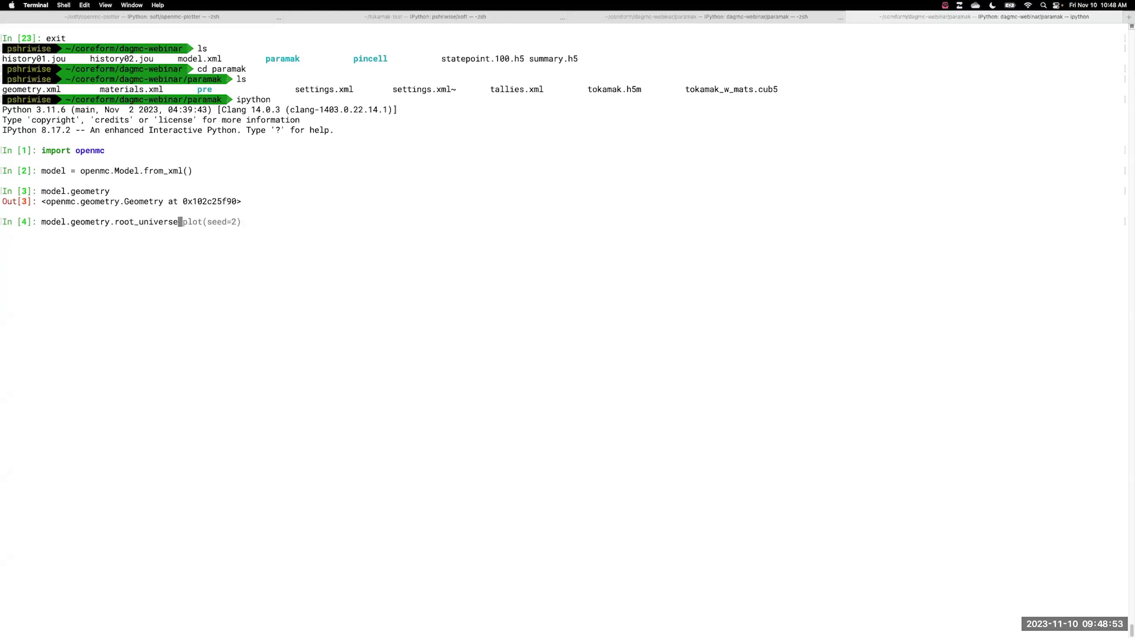
key(Return)
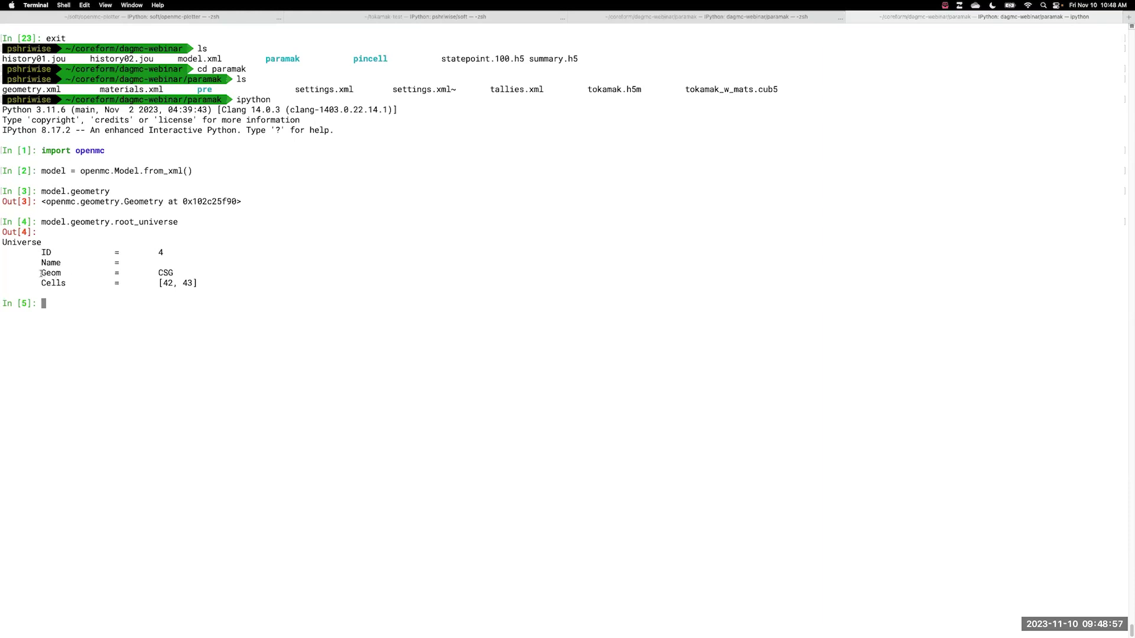
drag(42, 273, 181, 274)
click(199, 270)
Step: Print all cells of the model's geometry with "model.geometry.get_all_cells()"
key(Up)
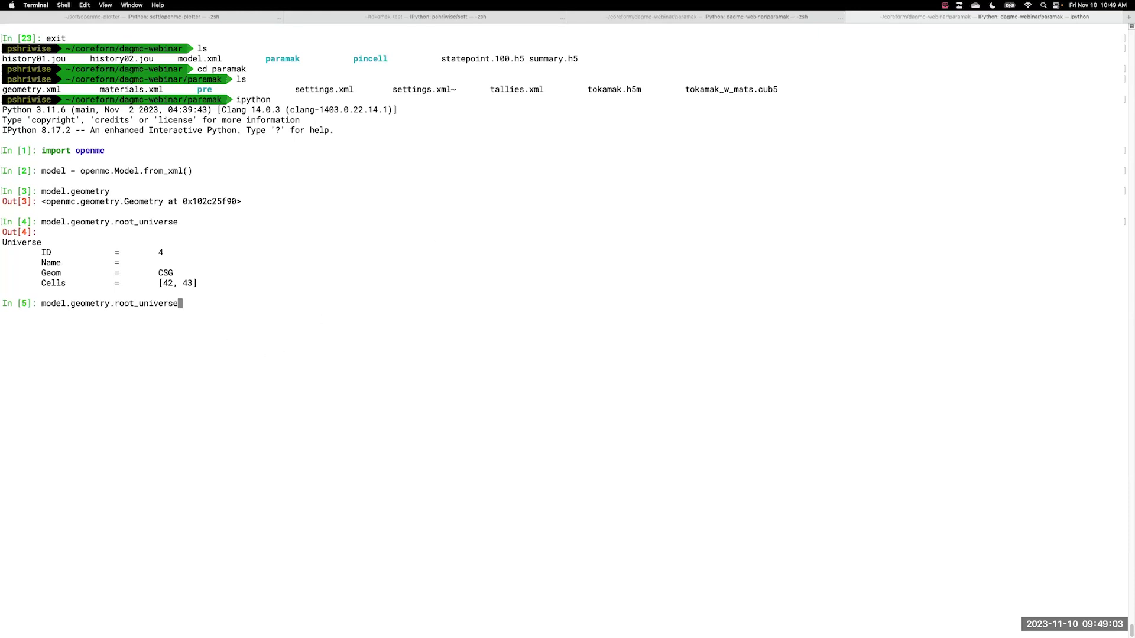
key(BackSpace)
key(BackSpace)
key(BackSpace)
key(BackSpace)
key(BackSpace)
key(BackSpace)
key(BackSpace)
key(BackSpace)
key(BackSpace)
key(BackSpace)
key(BackSpace)
key(BackSpace)
key(BackSpace)
text(get_)
key(Tab)
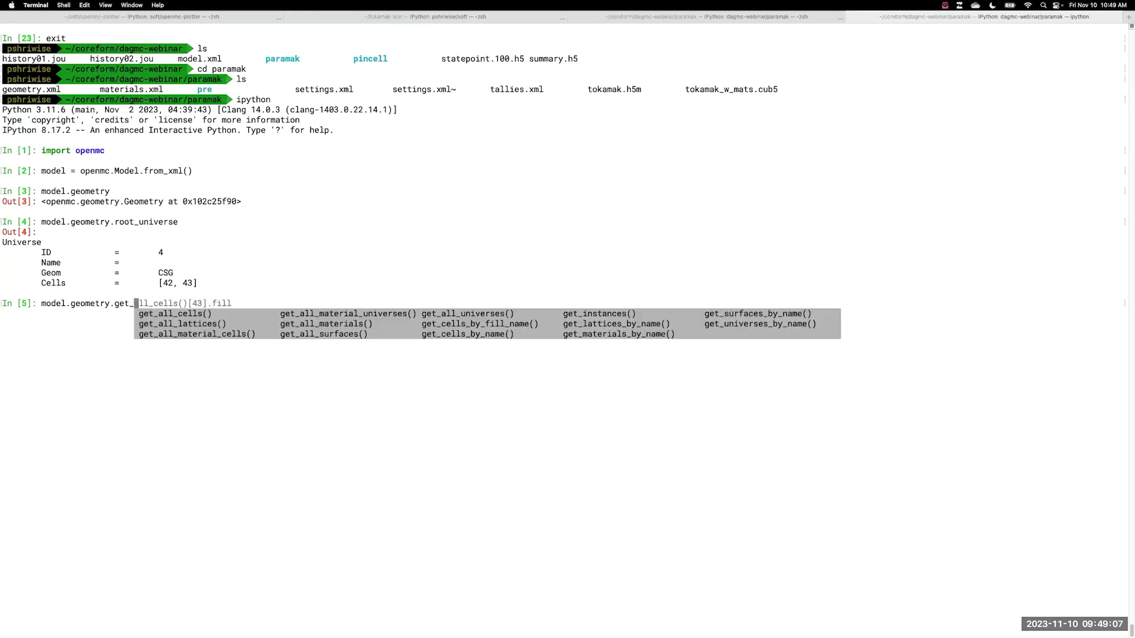
key(Tab)
text(())
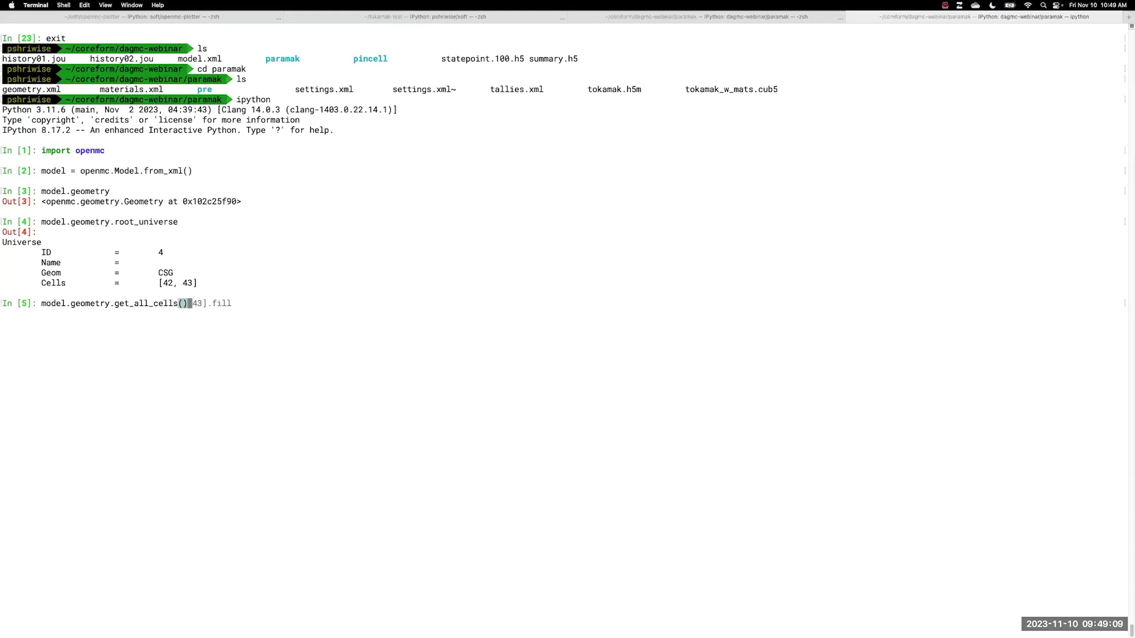
key(Return)
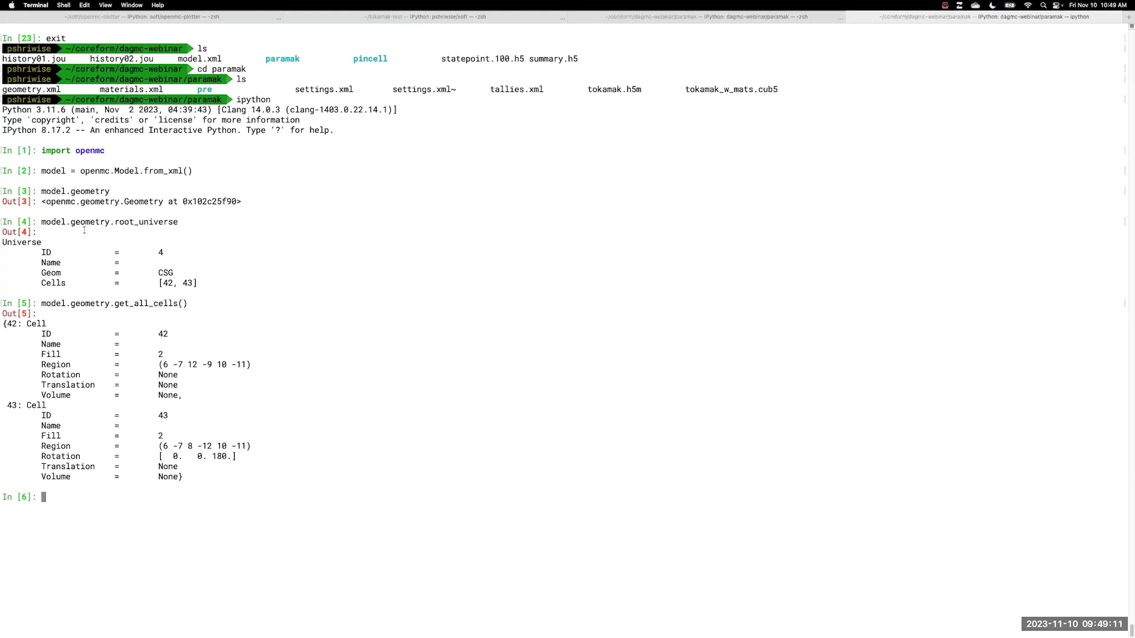
Step: Examine the IDs and regions of cells 42 and 43 and the rotation of cell 43 in the output
double_click(163, 334)
click(161, 343)
mouse_move(160, 365)
mouse_down()
mouse_move(251, 364)
mouse_move(160, 365)
mouse_up()
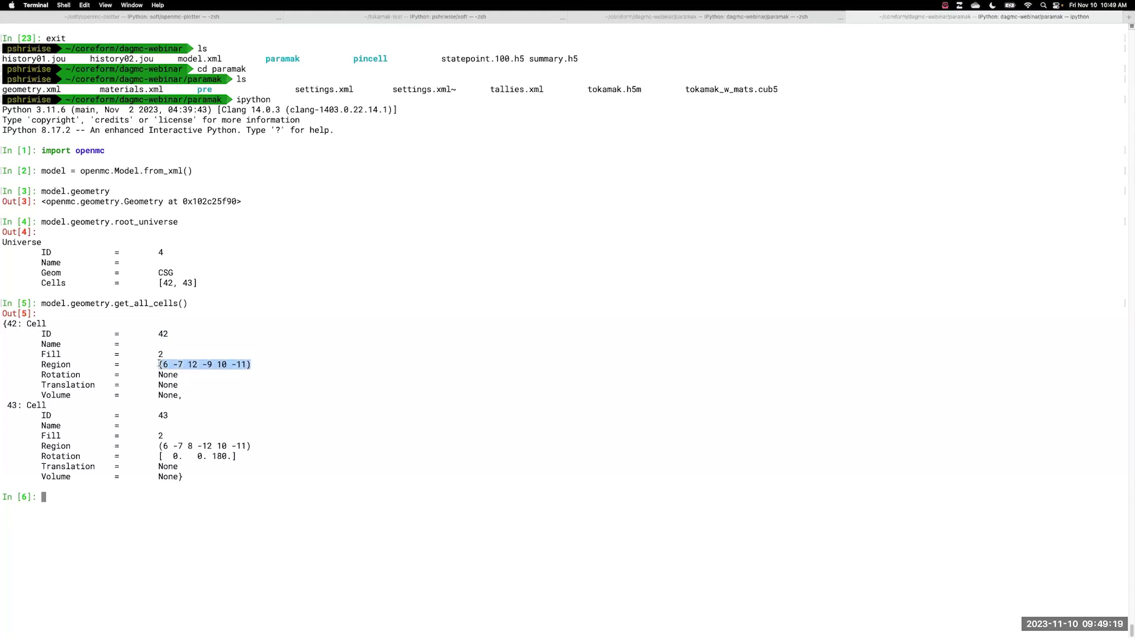
click(161, 385)
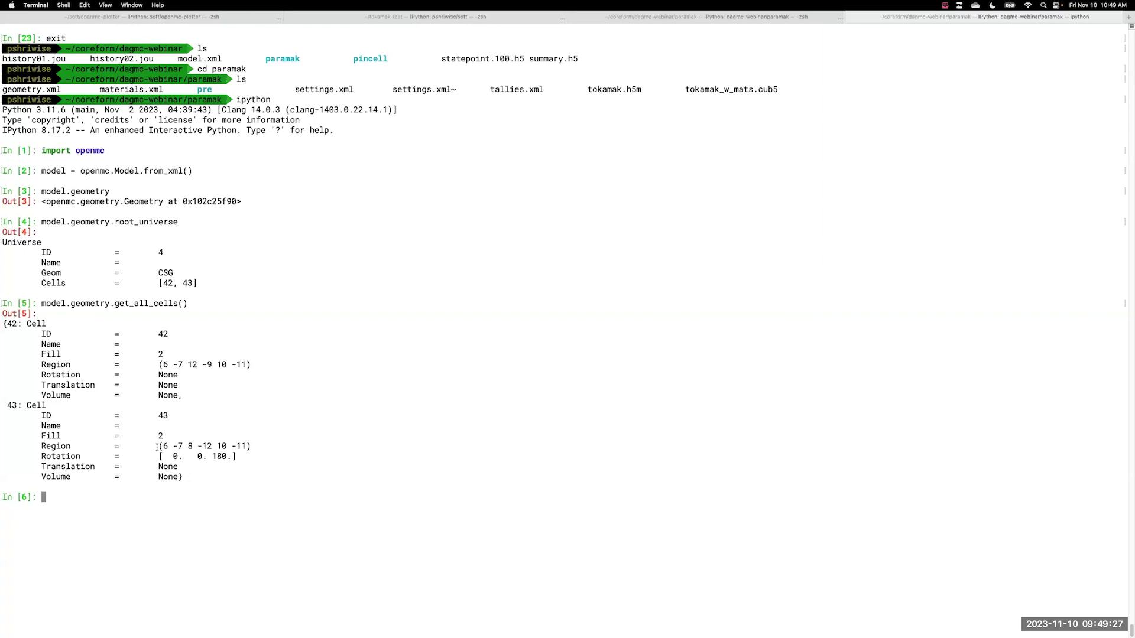
drag(160, 447, 256, 450)
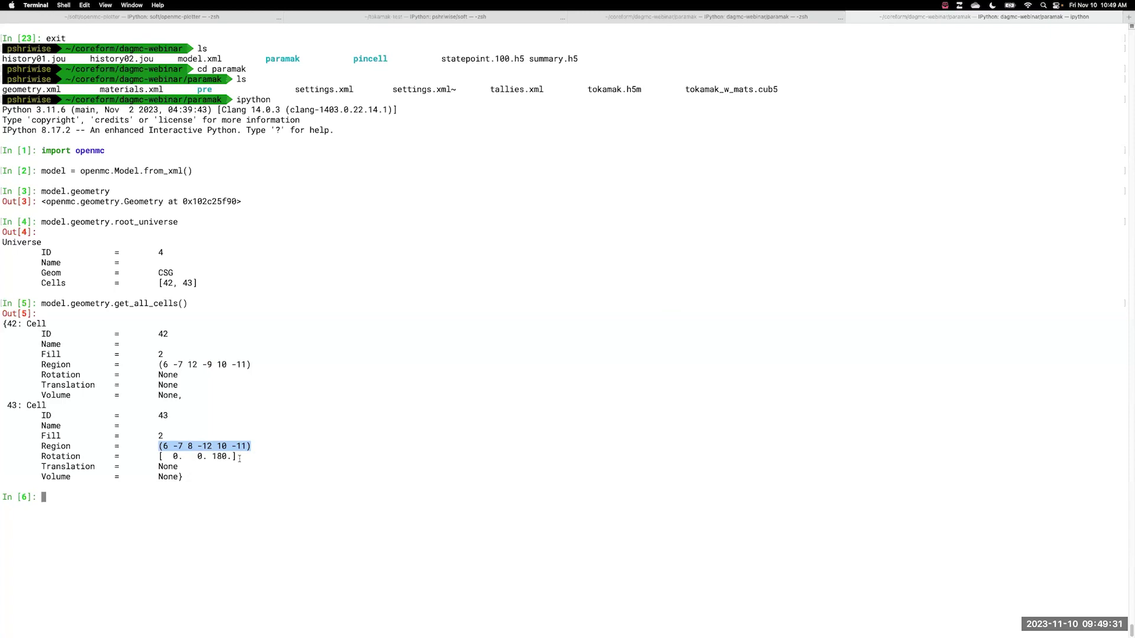
click(235, 457)
drag(234, 457, 158, 456)
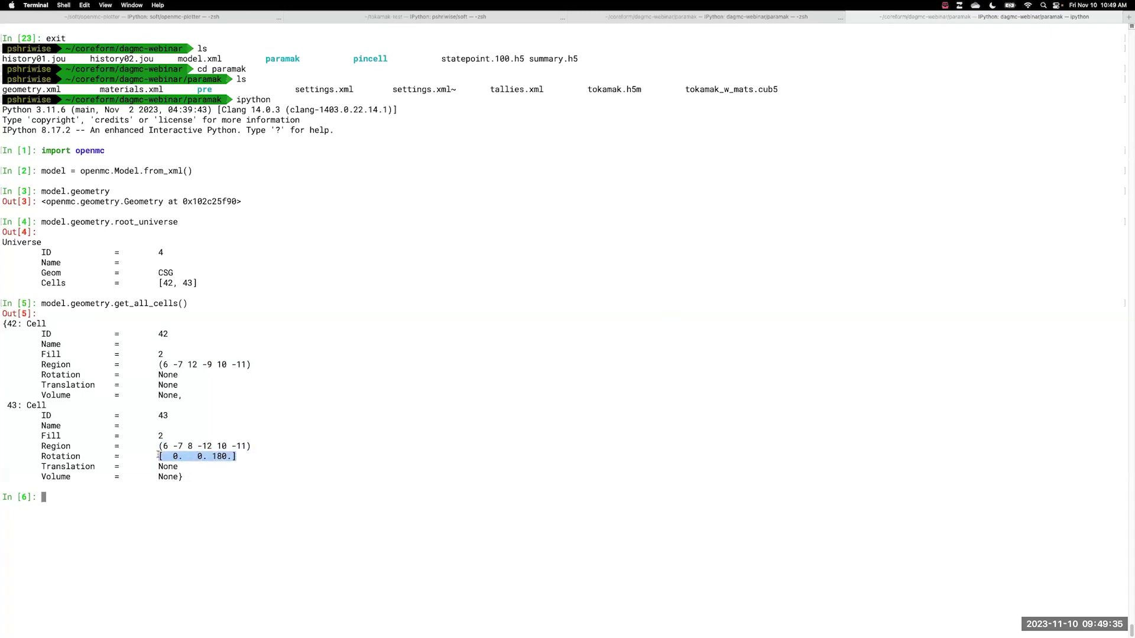
Step: Switch to Coreform Cubit to see the tokamak mesh in front view, and return to the terminal
key(ctrl+Left)
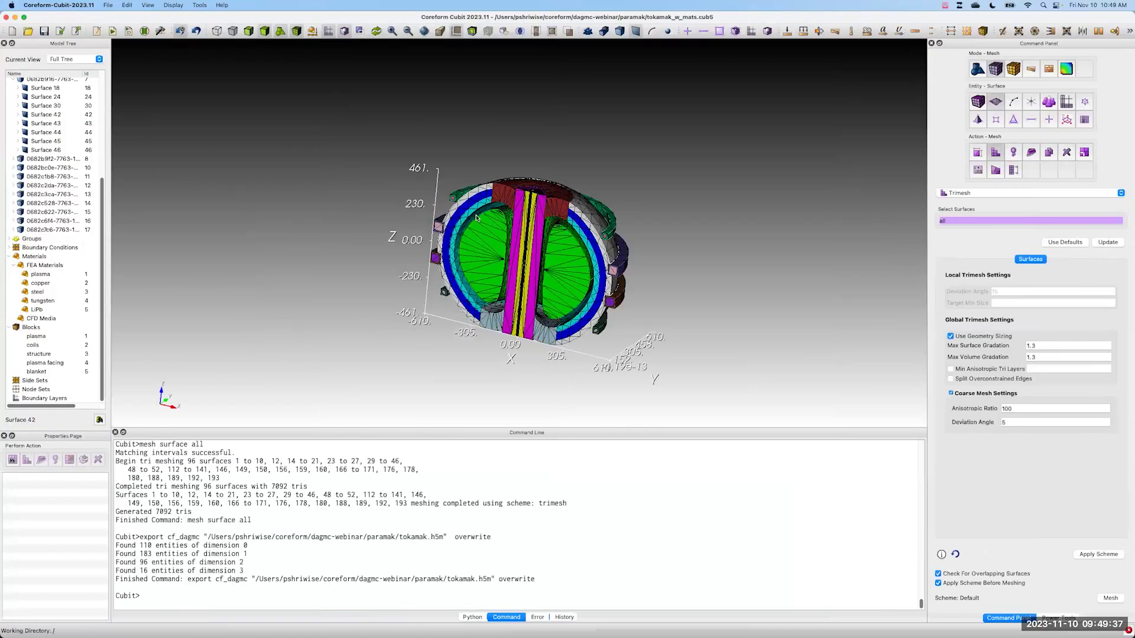
key(f)
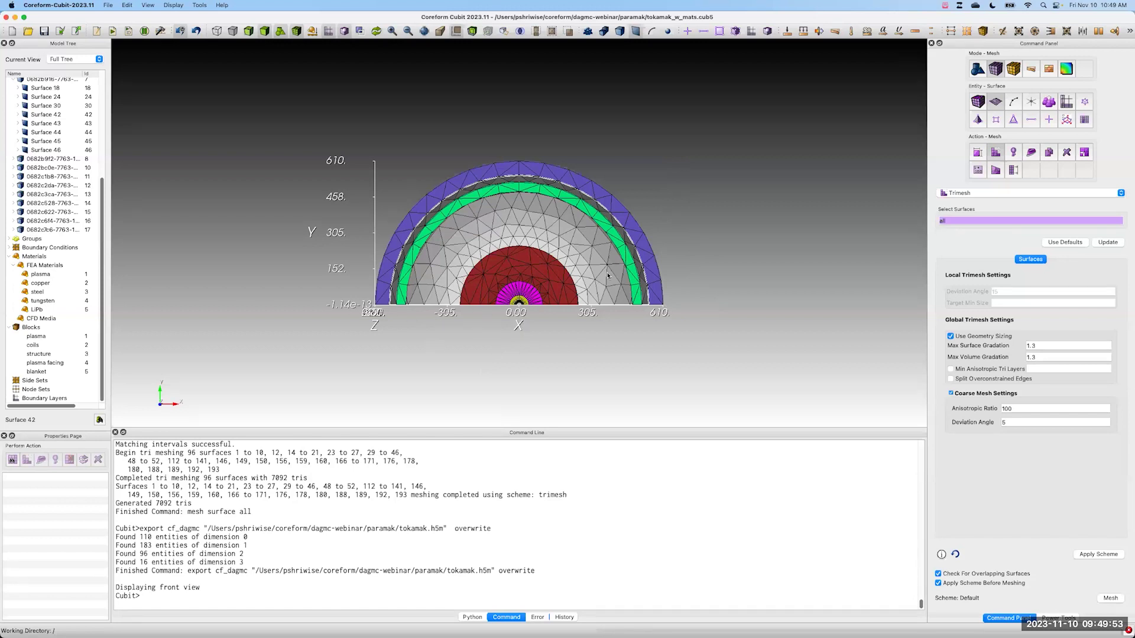
key(ctrl+Right)
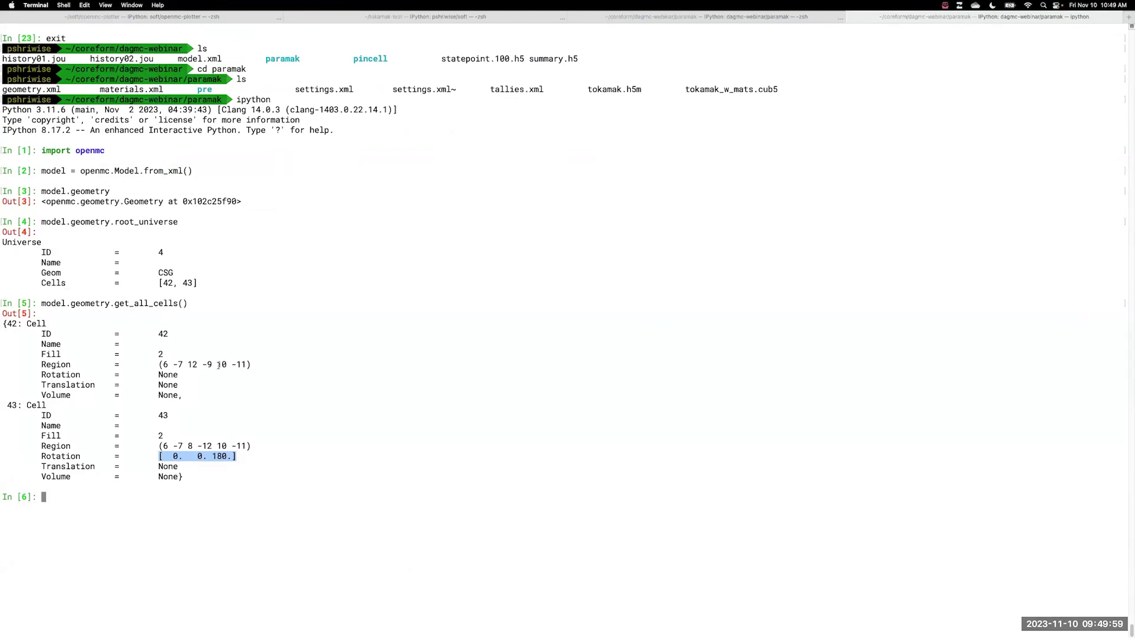
Step: Print the fill of cell 42 with "model.geometry.get_all_cells()[42].fill"
key(Up)
text([)
key(Right)
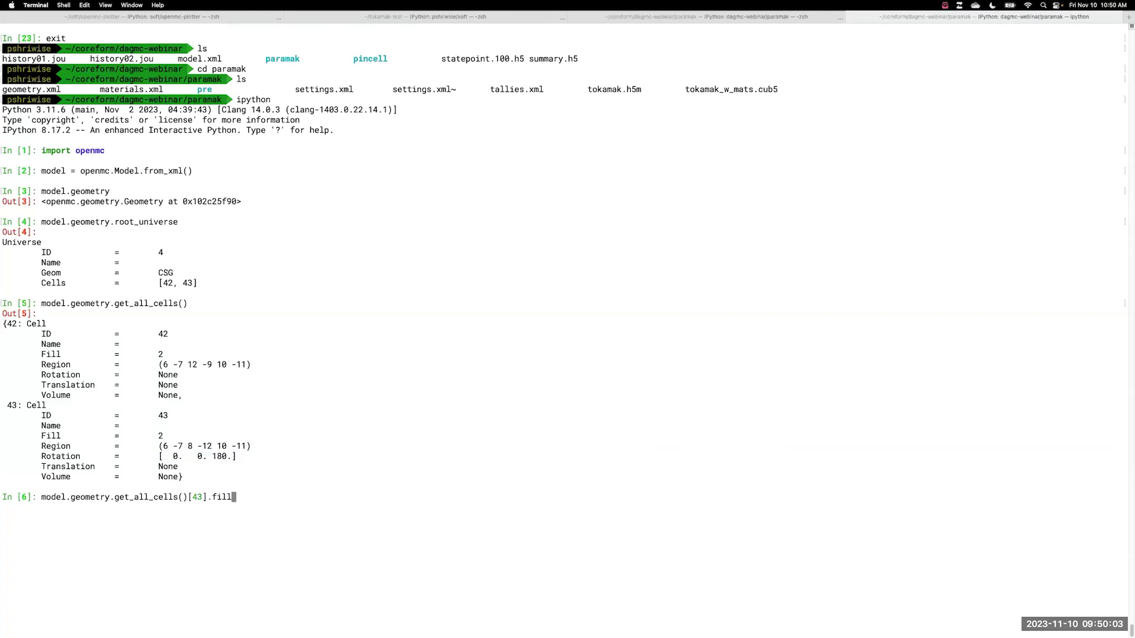
key(Left)
key(Left)
key(Left)
key(Left)
key(Left)
key(Left)
key(BackSpace)
text(2)
key(Return)
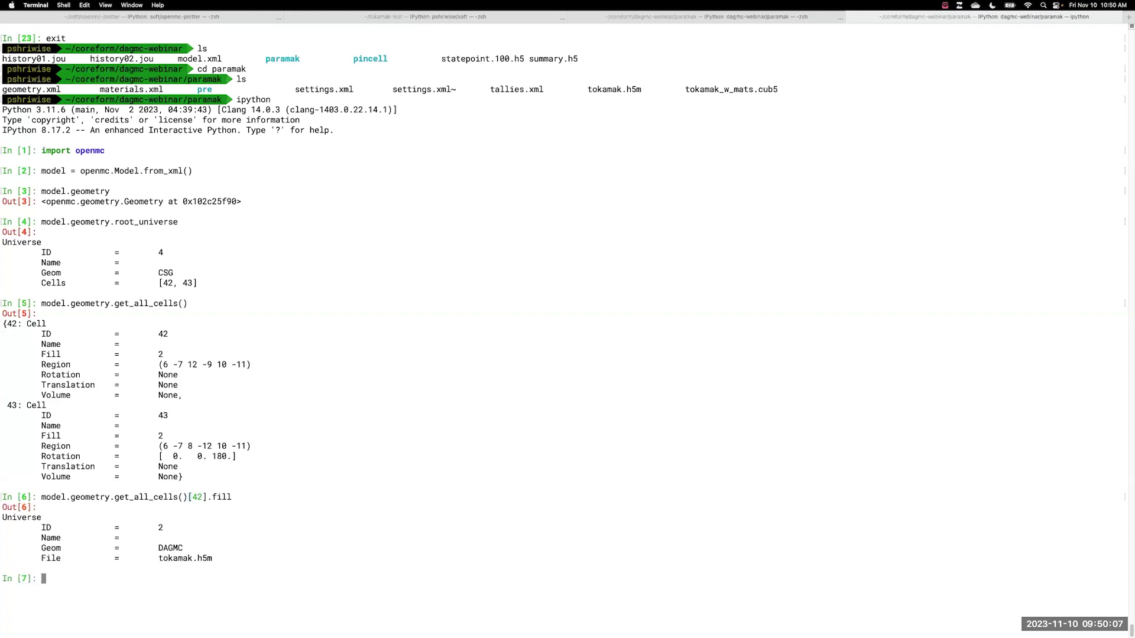
Step: Examine the fill universe's geometry type and source file, and check the rotation of cell 43 again
triple_click(167, 550)
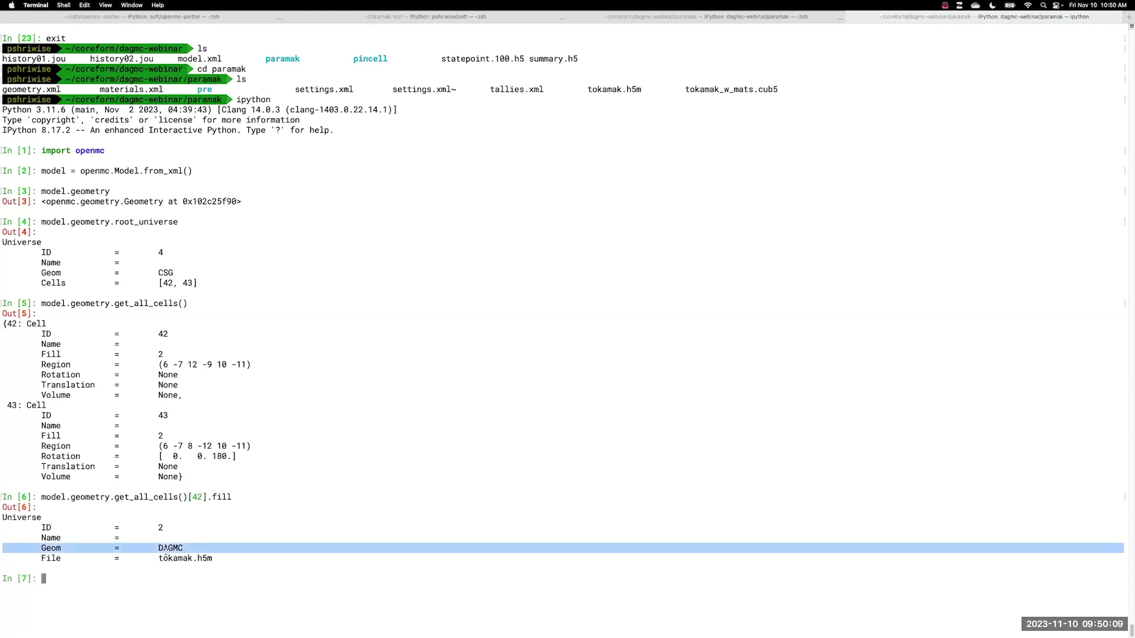
triple_click(170, 557)
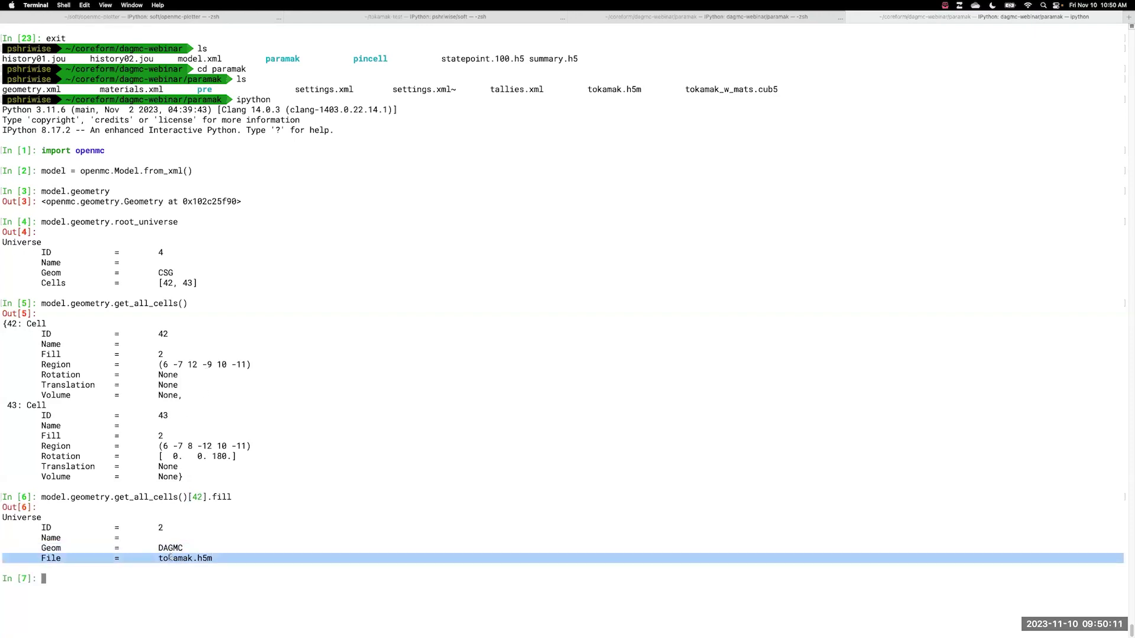
click(165, 564)
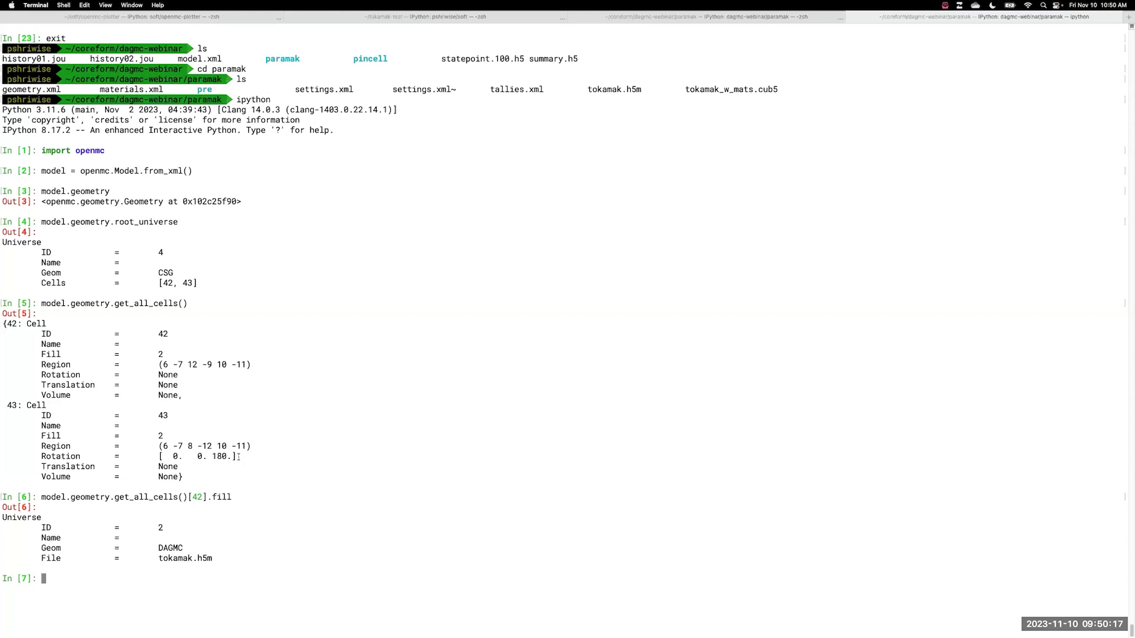
drag(239, 457, 158, 456)
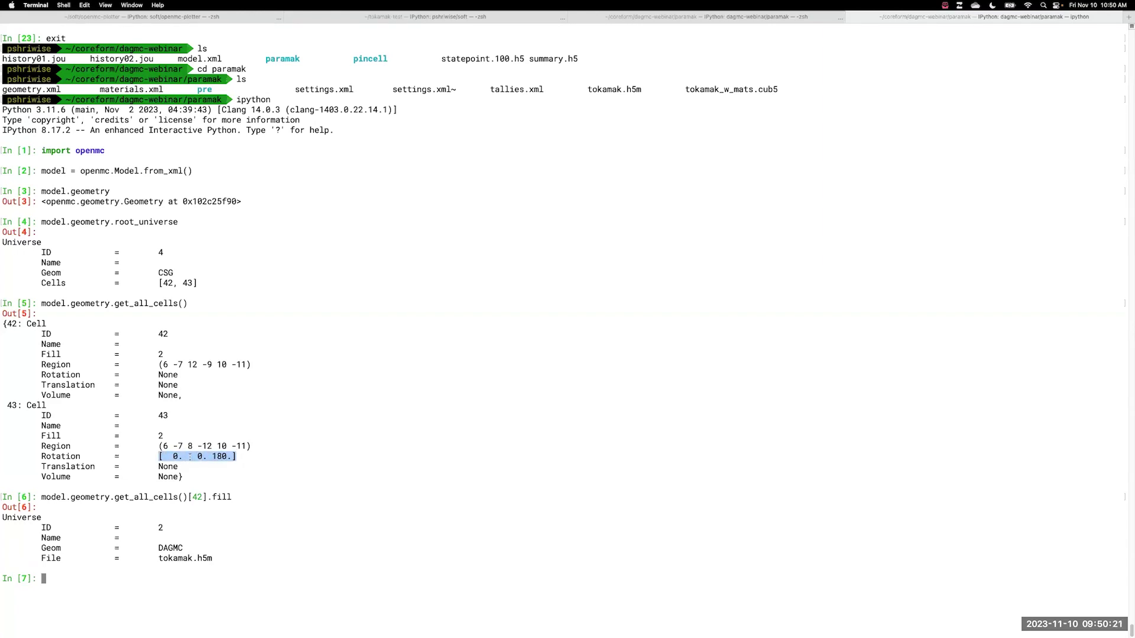
click(222, 503)
Step: Exit IPython, and clear the terminal after listing the paramak folder's files
text(exit)
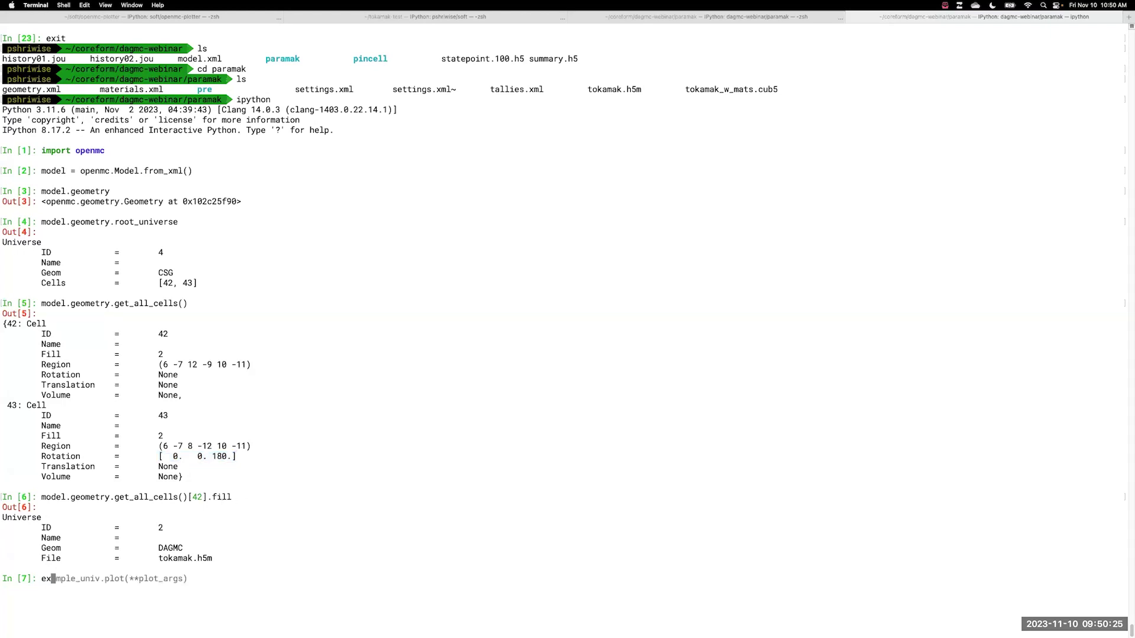
key(Return)
text(ls)
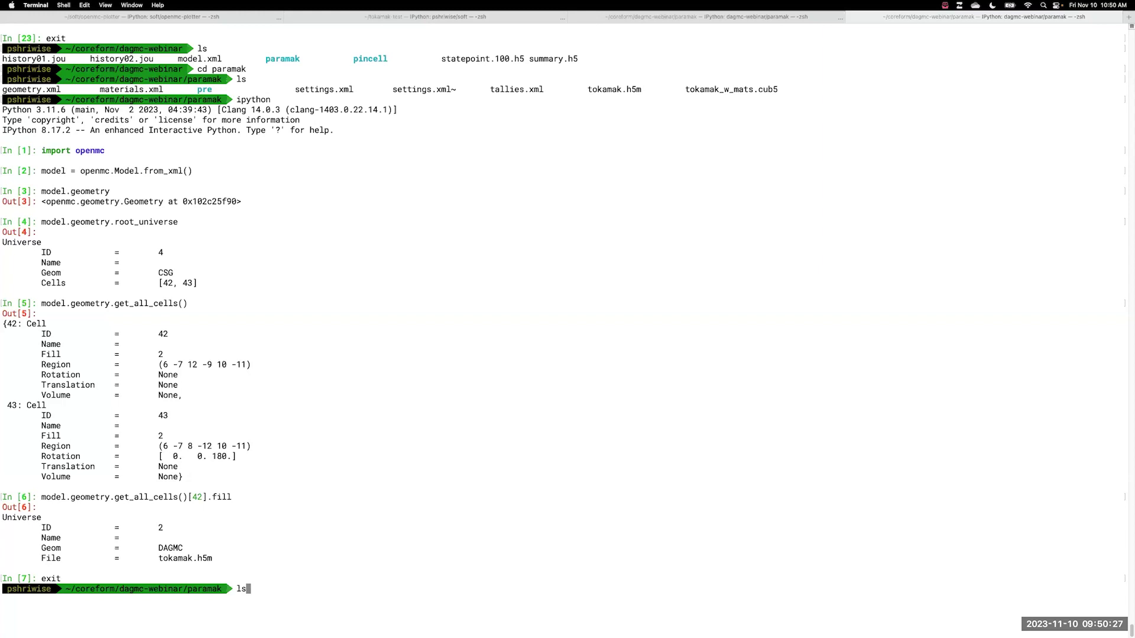
key(Return)
text(clear)
key(Return)
Step: Launch the OpenMC plotter on the paramak model with "openmc-plotter -s 10"
text(openmc-plotter -s 20)
key(BackSpace)
key(BackSpace)
key(BackSpace)
text(10)
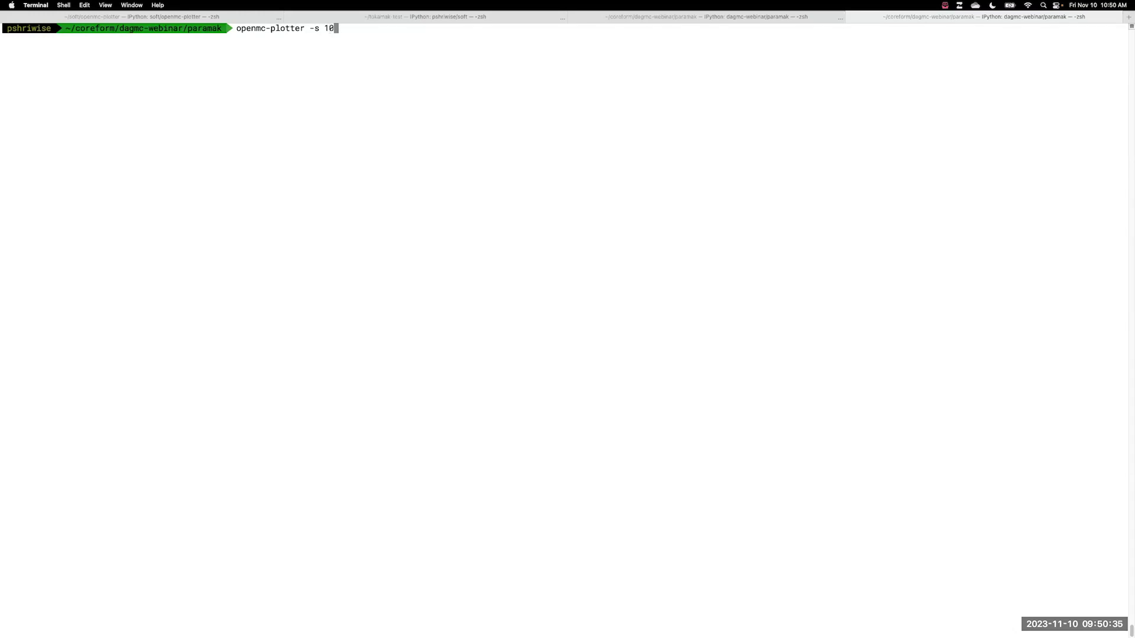
key(Return)
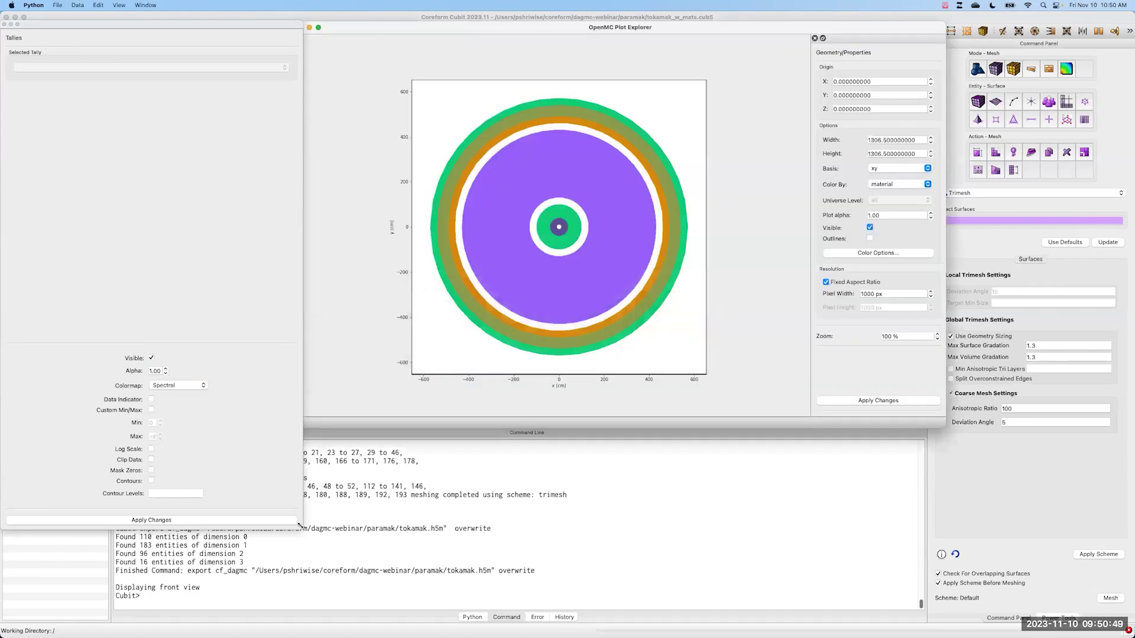
Step: Narrow the Tallies window and reposition the OpenMC Plot Explorer window beside it
drag(300, 525, 202, 522)
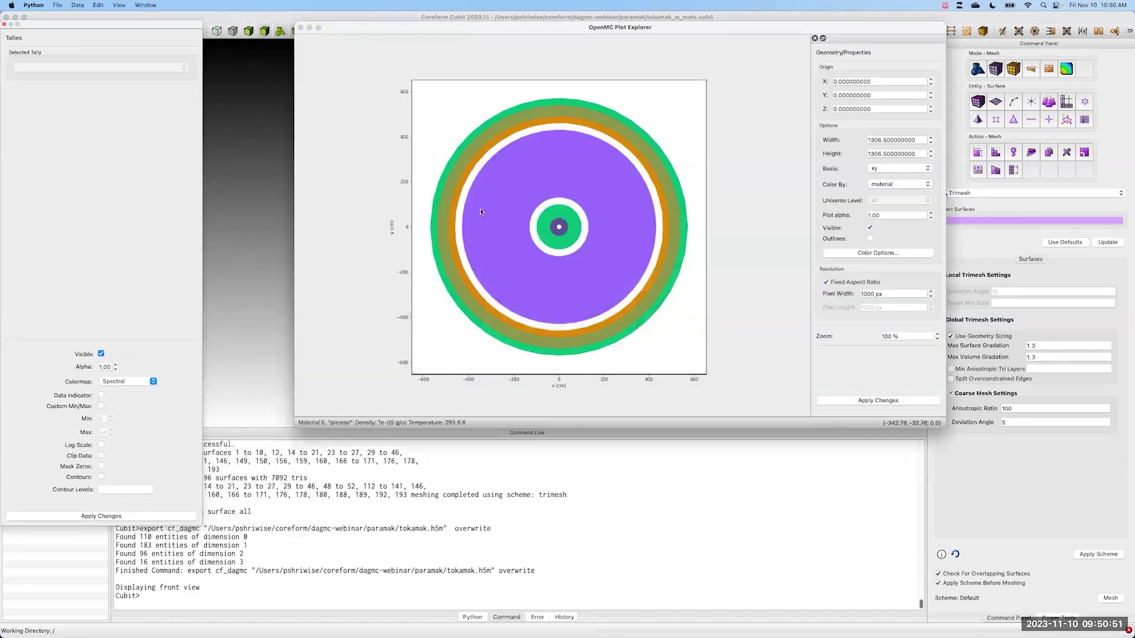
drag(491, 31, 525, 222)
drag(451, 15, 444, 63)
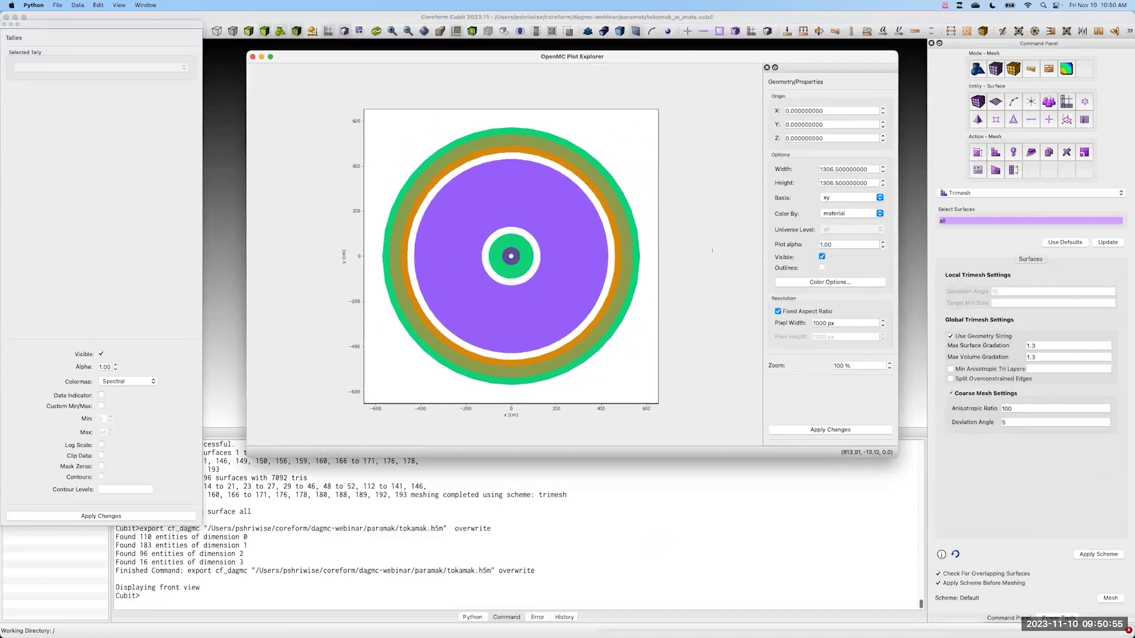
Step: Plot the geometry in the xz basis with the origin's Y coordinate set to 1
click(837, 198)
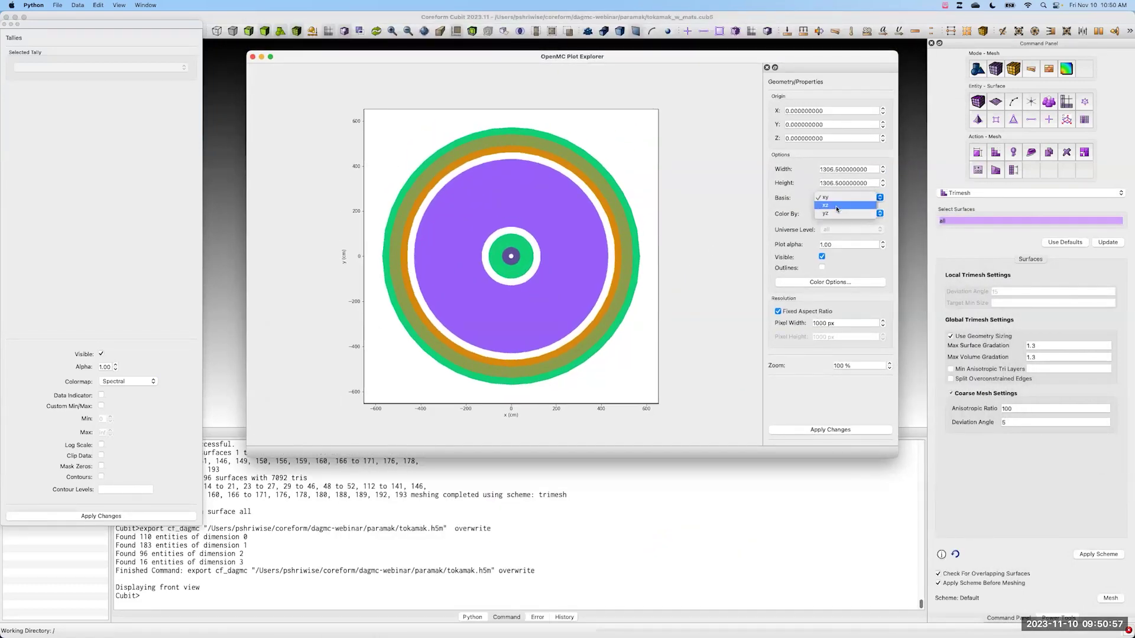
click(836, 209)
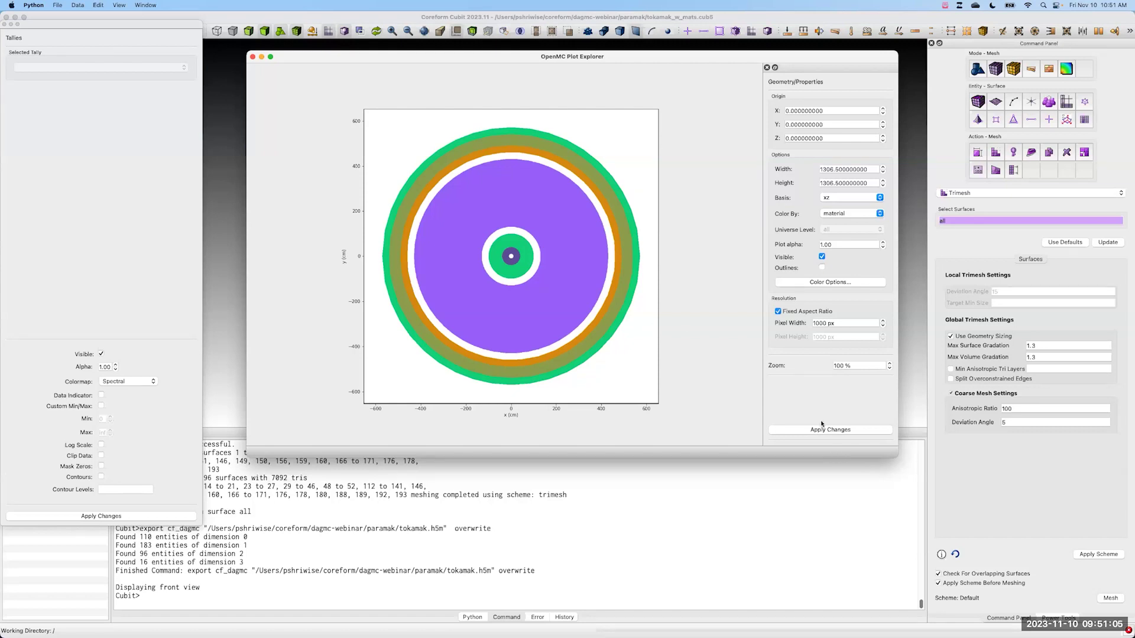
double_click(790, 126)
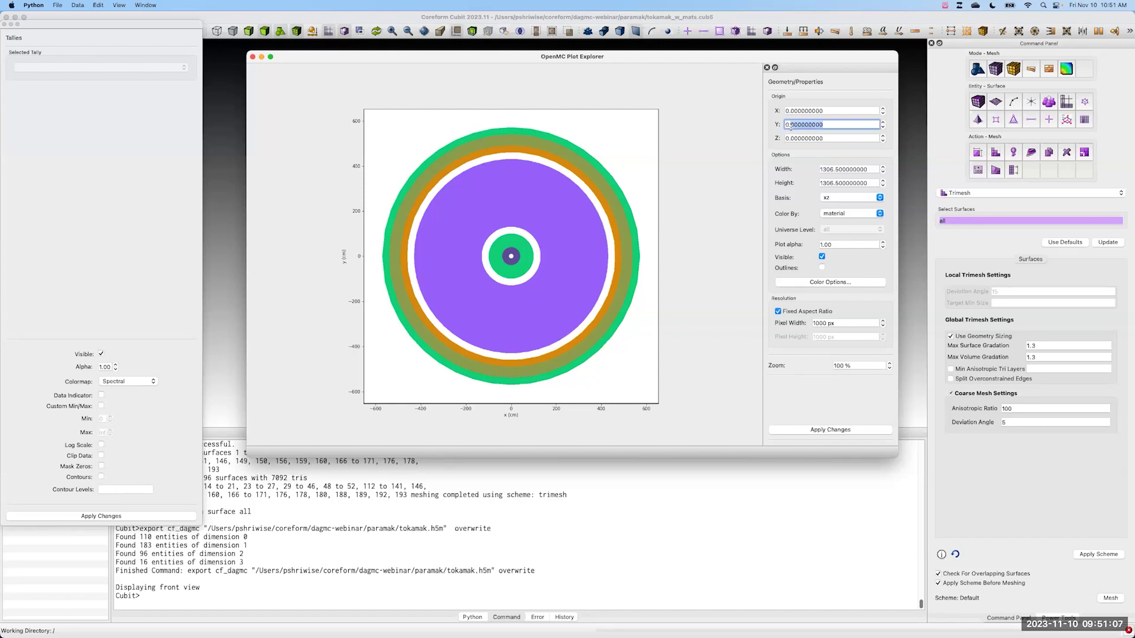
key(BackSpace)
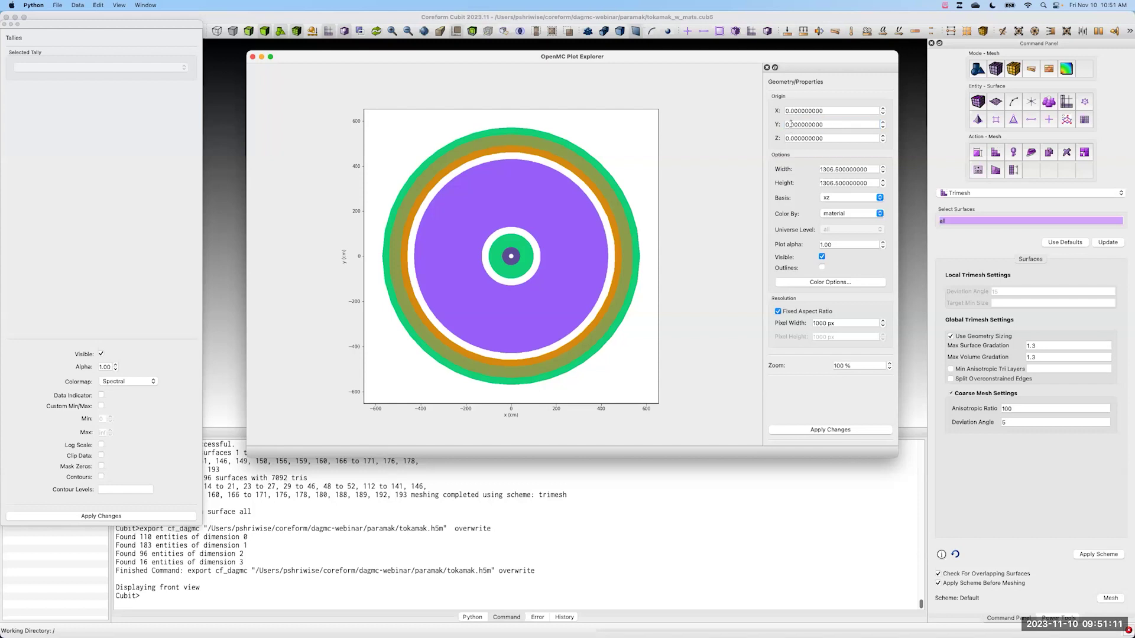
double_click(791, 124)
text(1)
key(Return)
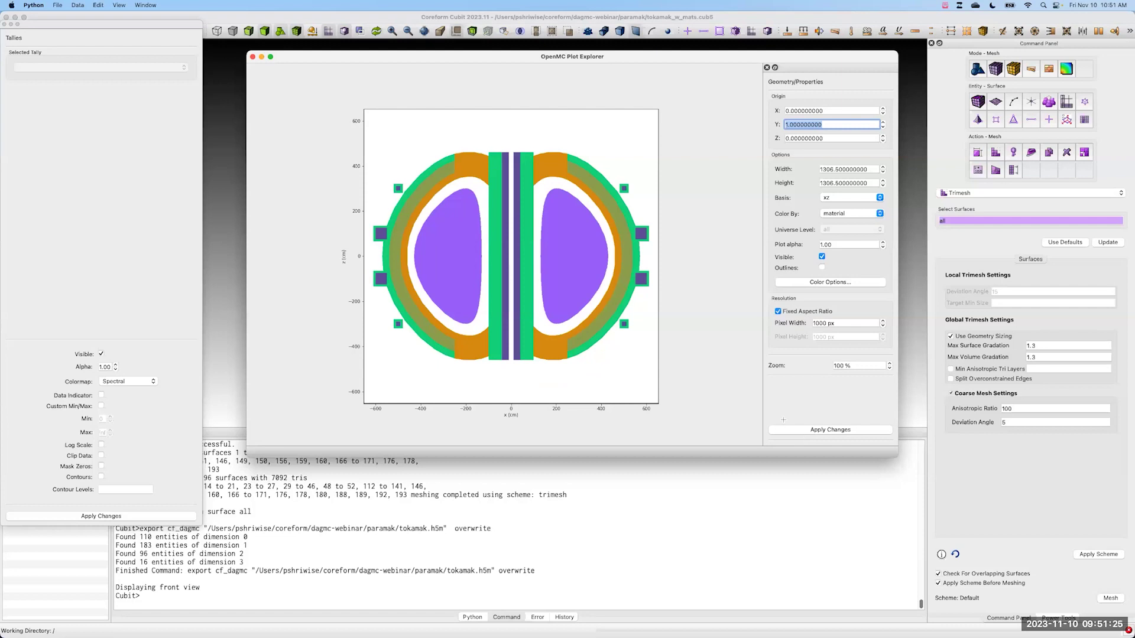
Step: Open the statepoint.10.h5 file from the pre folder and display Tally 1 on the plot
click(76, 5)
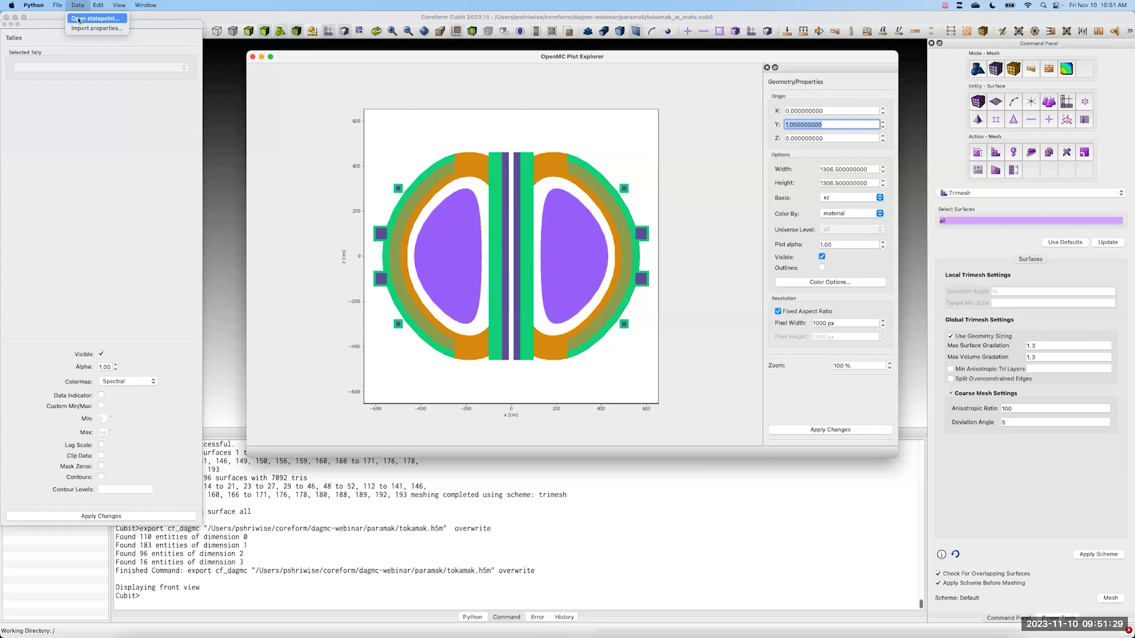
click(78, 18)
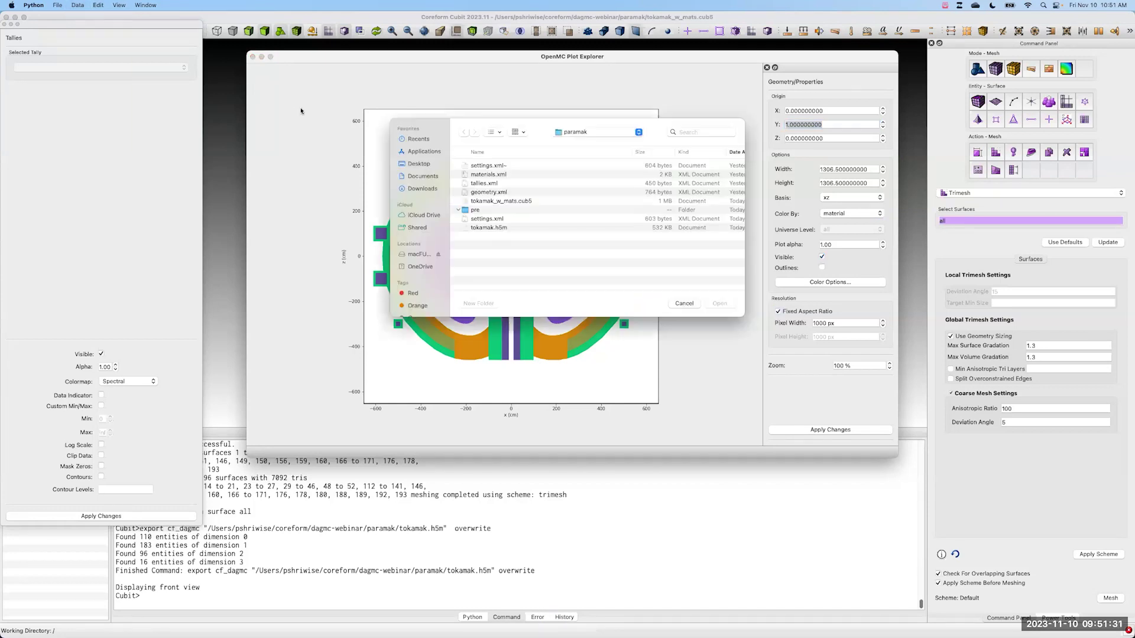
click(497, 220)
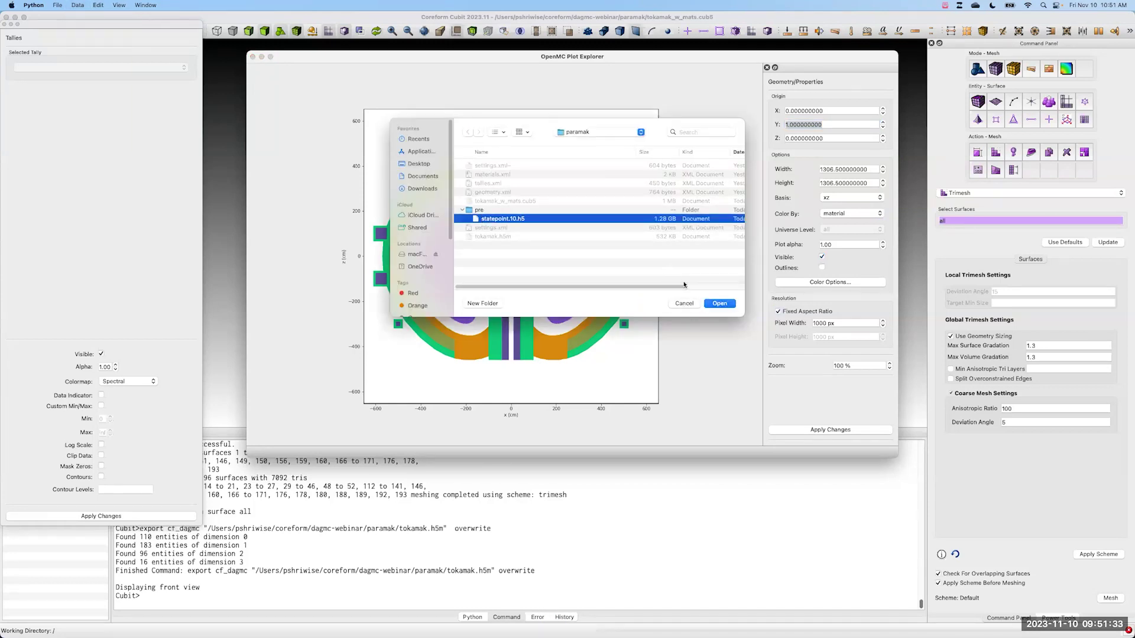
click(710, 305)
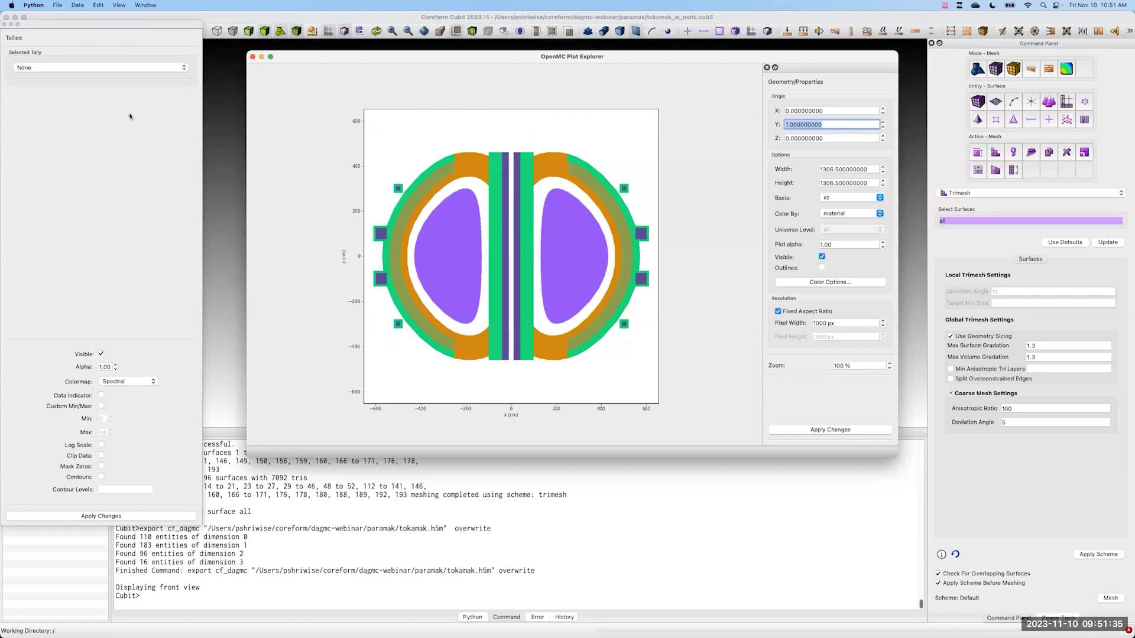
click(87, 69)
click(88, 78)
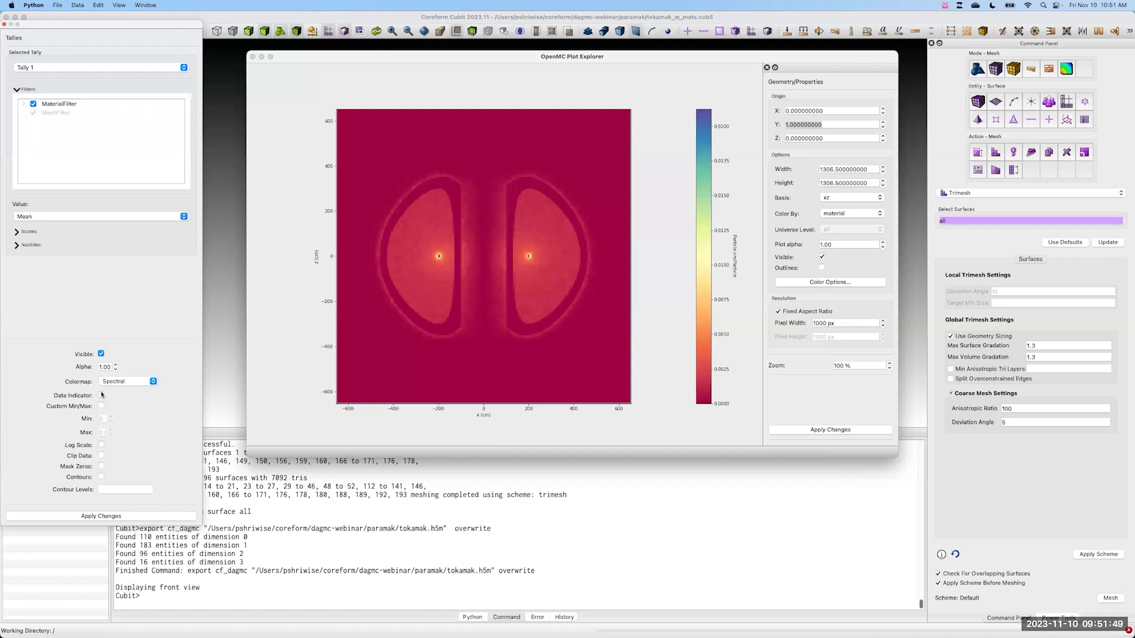
Step: Hide the Tally 1 overlay to view the material geometry beneath it, and make the tally visible again
click(101, 354)
click(177, 517)
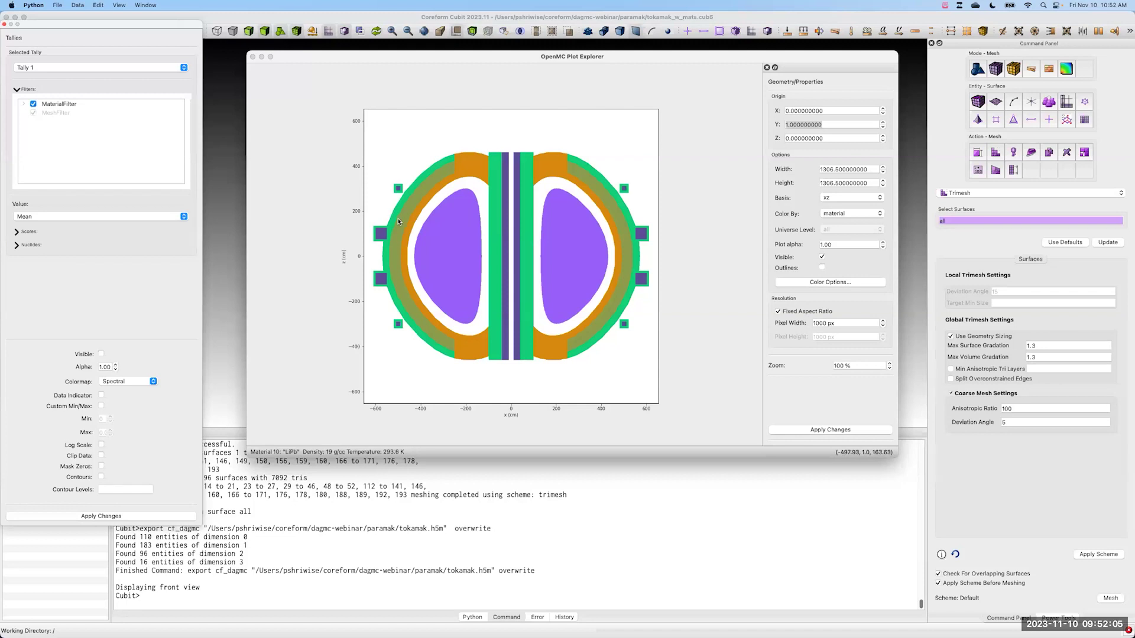
click(101, 355)
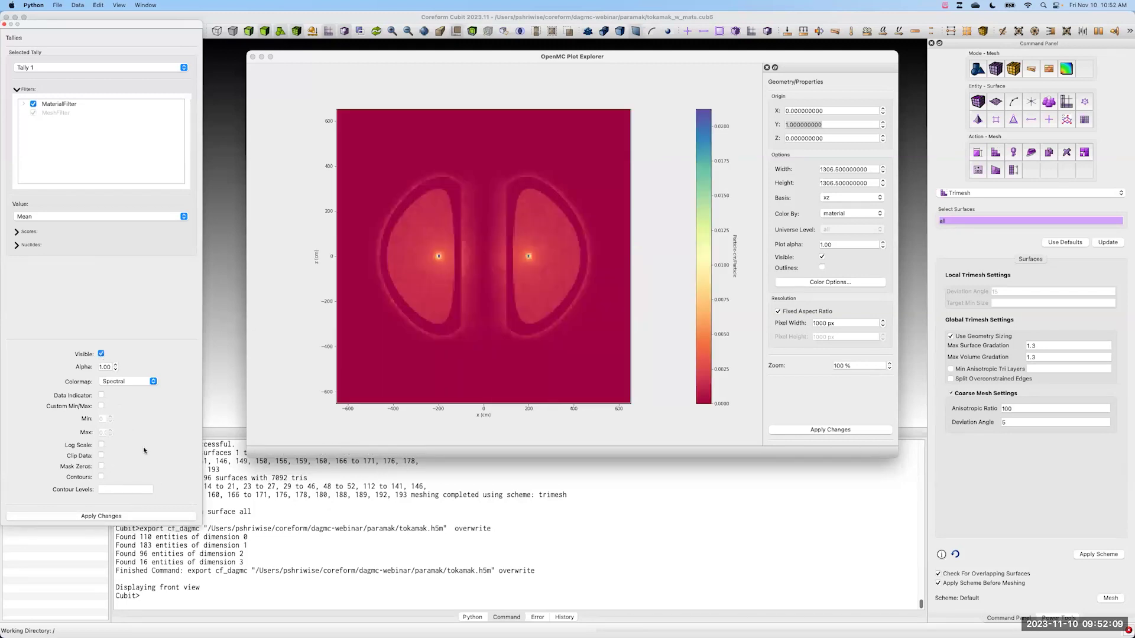
Step: Turn on geometry outlines over the tally plot
click(823, 268)
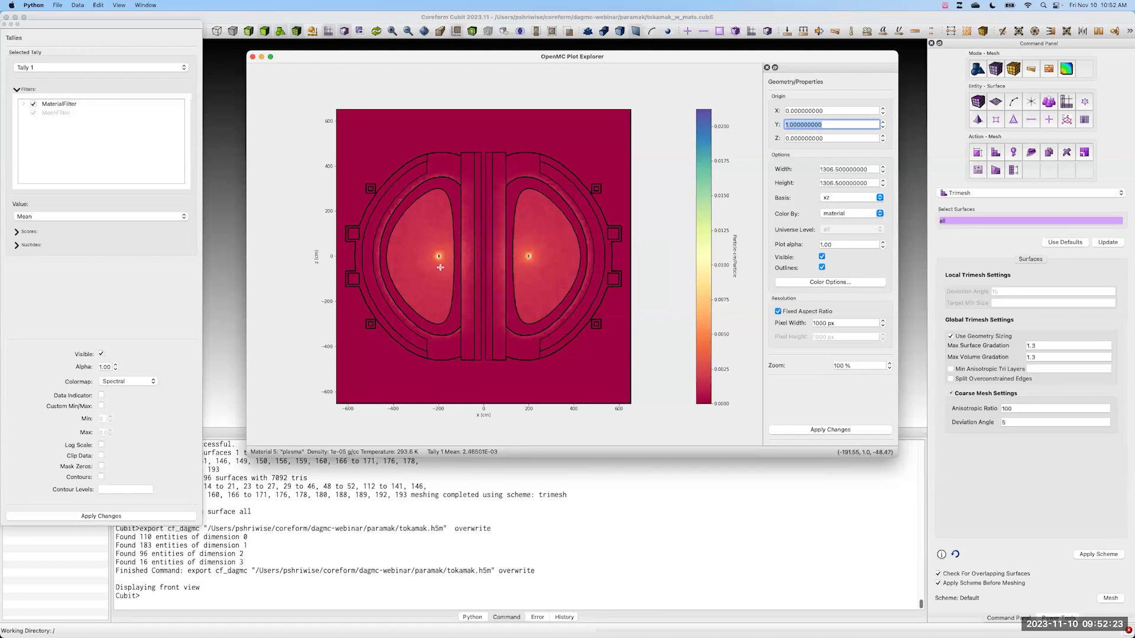
Step: Switch to Terminal and stop the running openmc-plotter process
key(super+Tab)
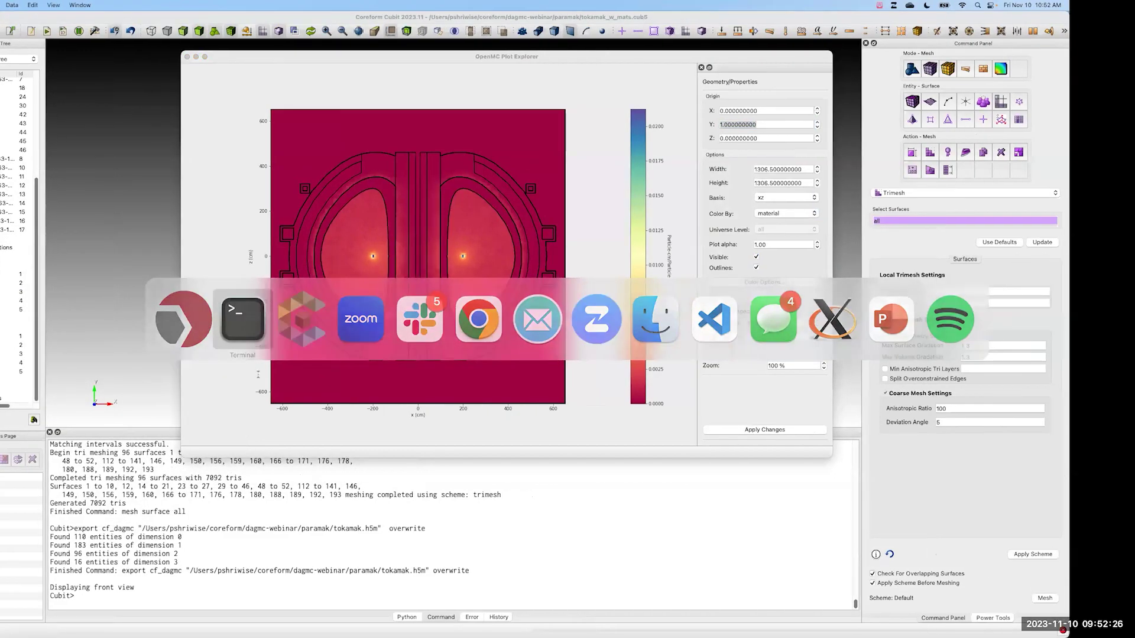
click(249, 321)
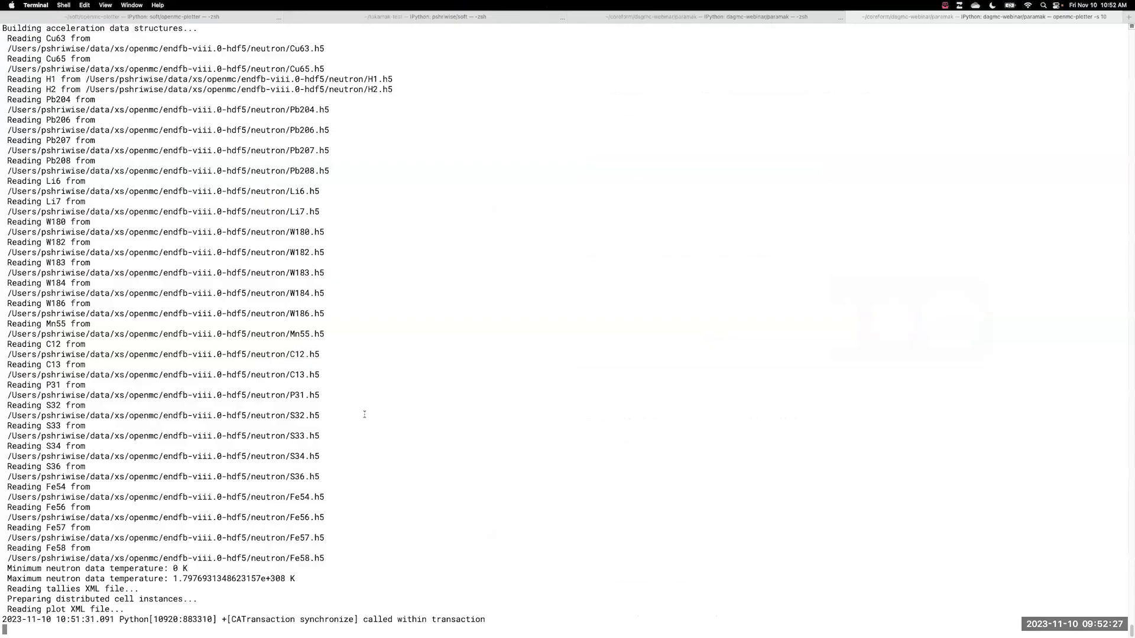
key(ctrl+c)
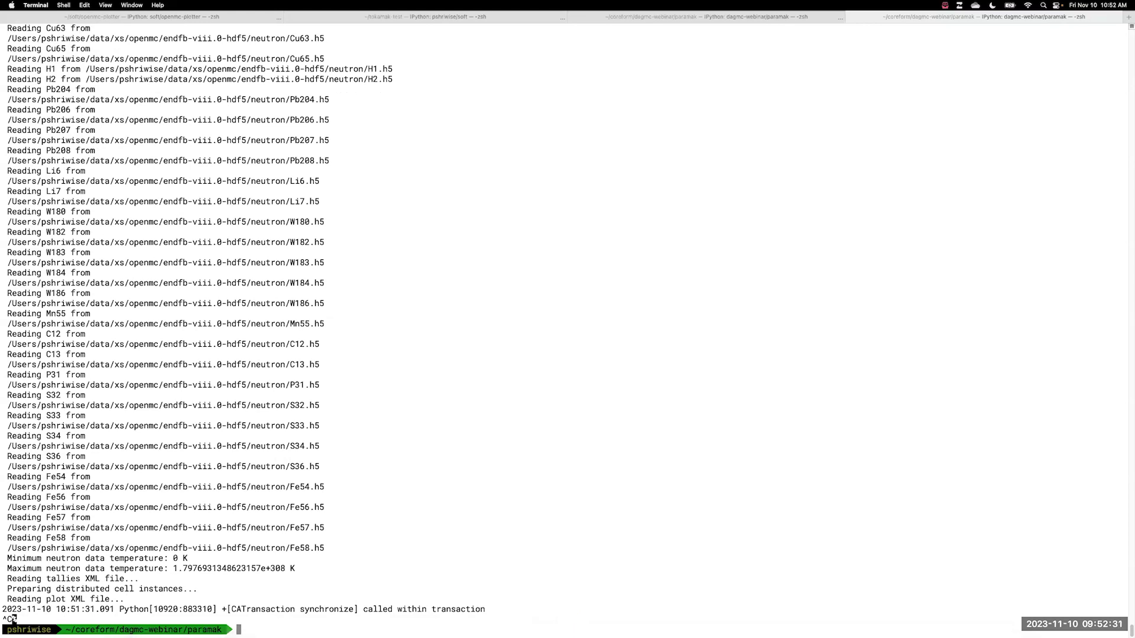
Step: List the paramak folder's contents on a cleared terminal screen
text(ls)
key(Return)
text(ls)
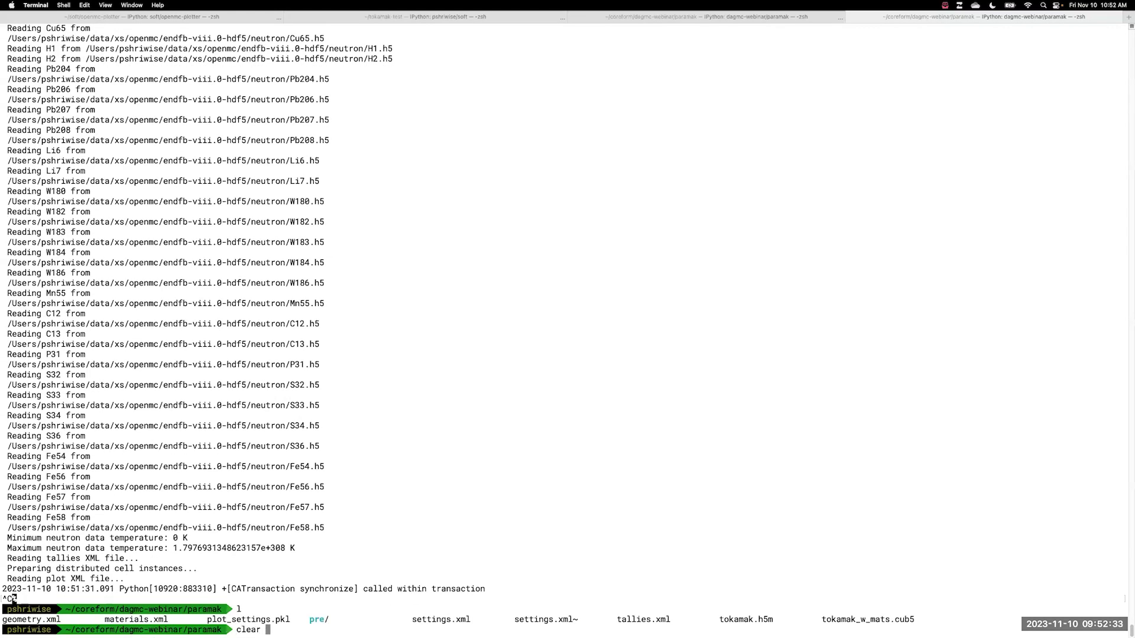
key(Return)
key(ctrl+l)
text(l)
key(Return)
Step: Run the OpenMC simulation in the paramak folder with the command openmc -s 10
text(o)
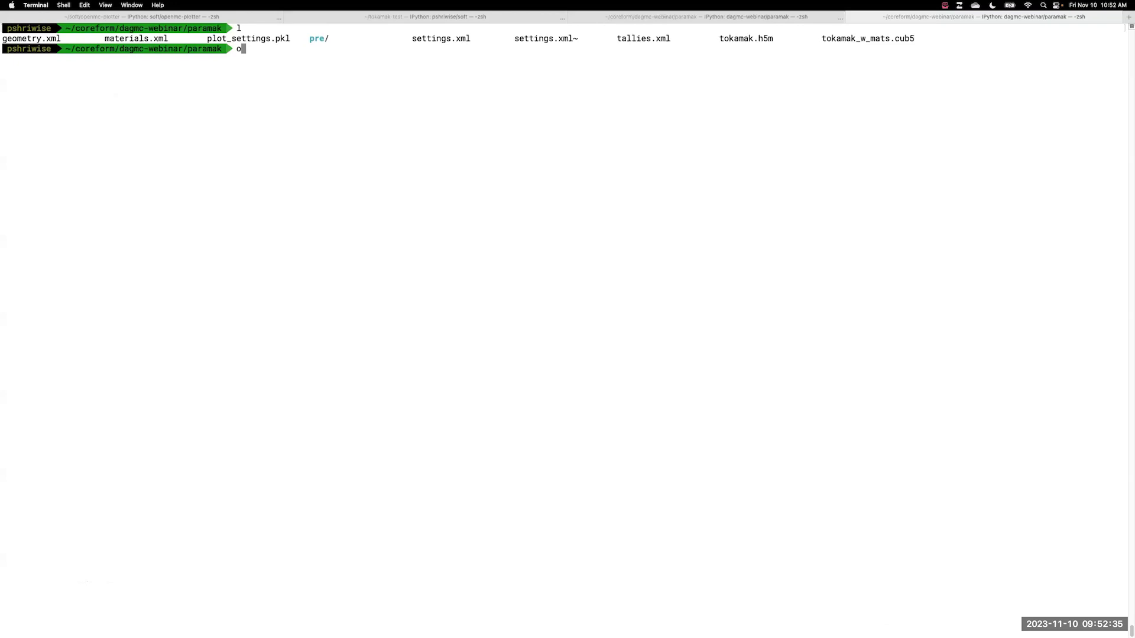
text(penmc -s 10)
key(Return)
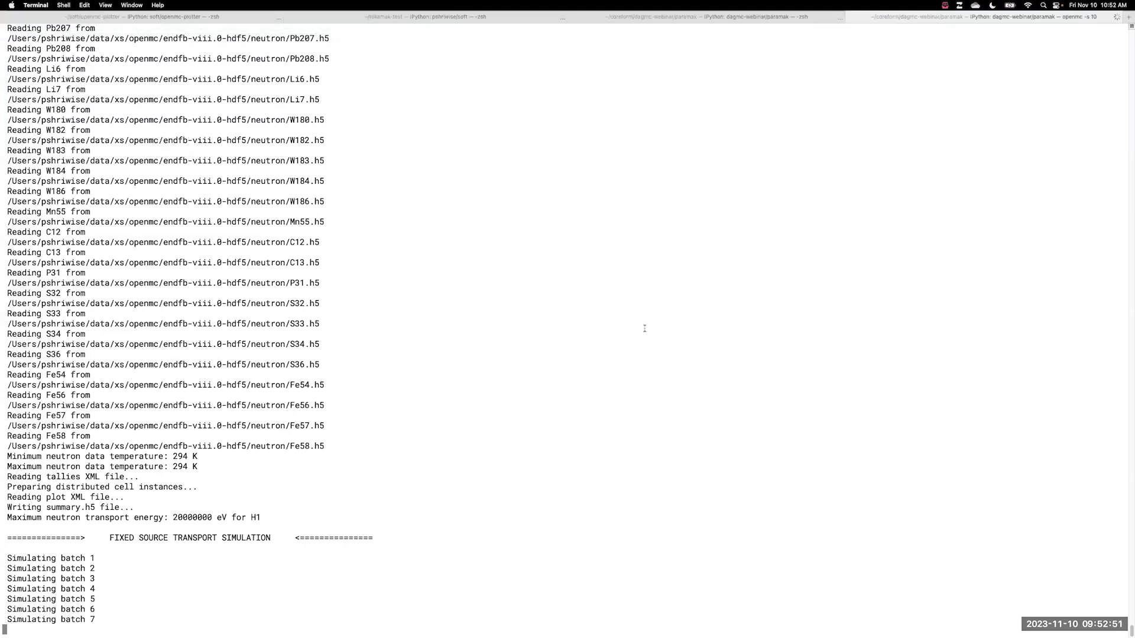
key(super+Tab)
click(349, 325)
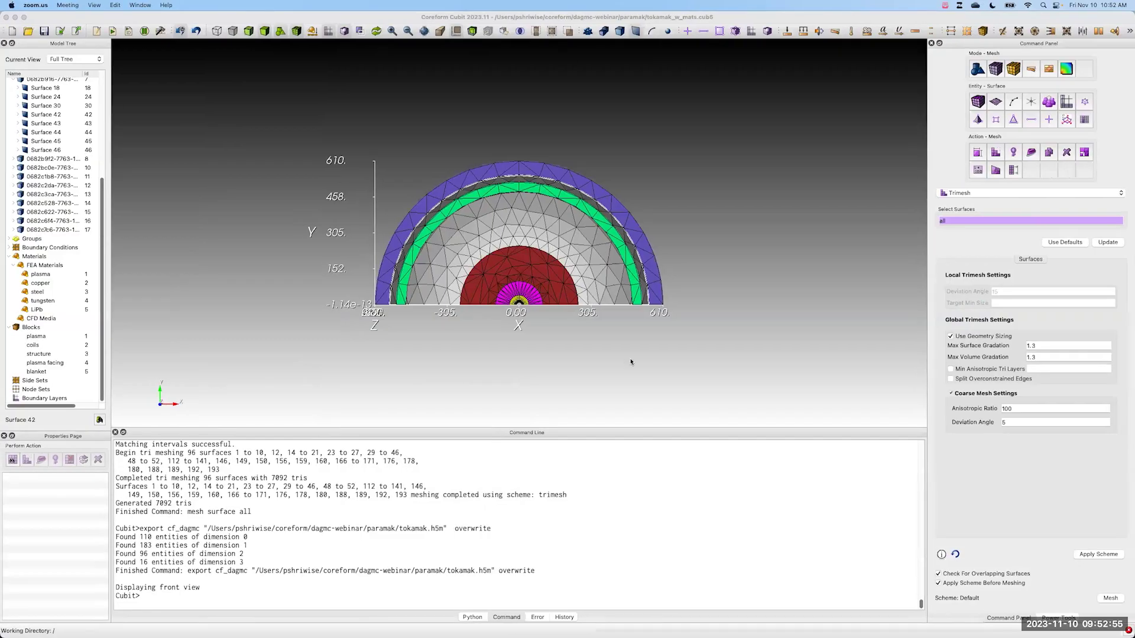
key(super+Tab)
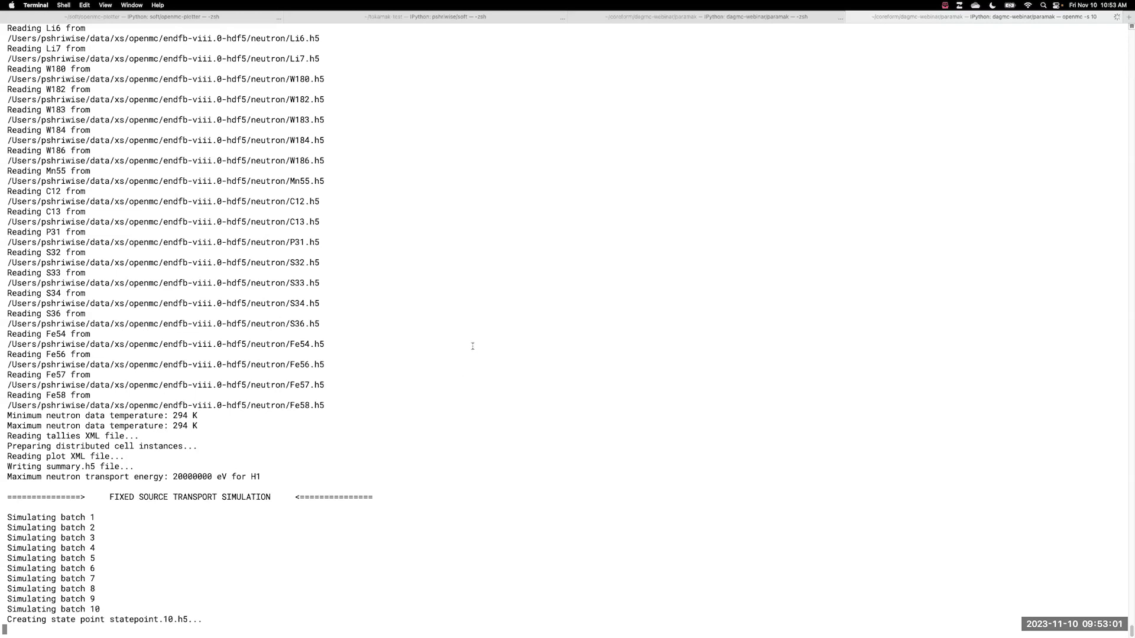
mouse_move(545, 4)
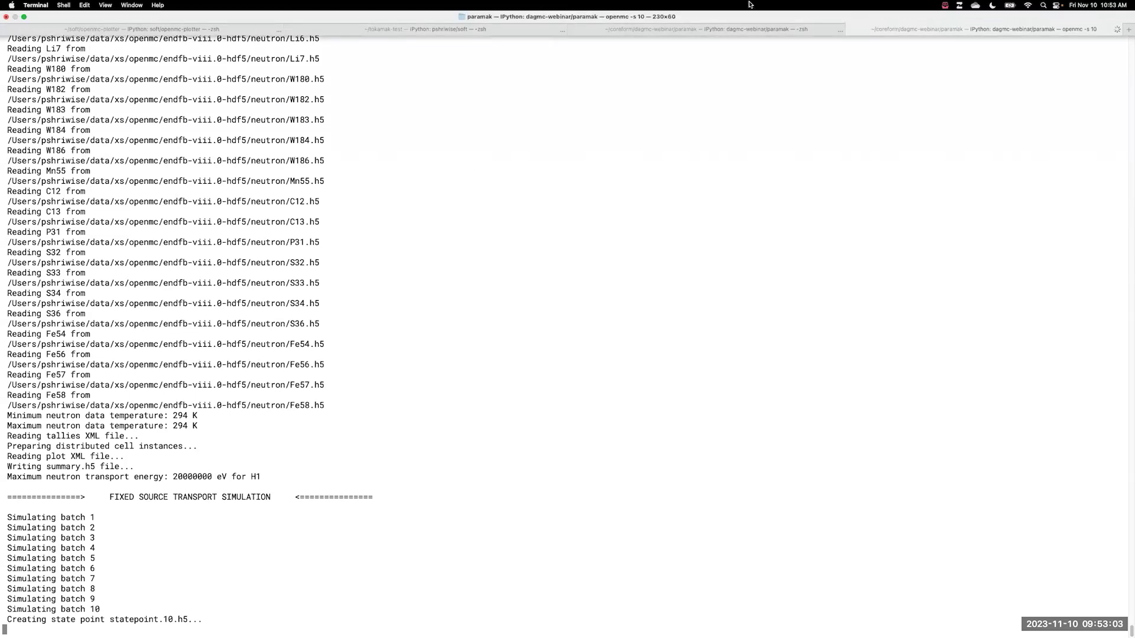
click(920, 7)
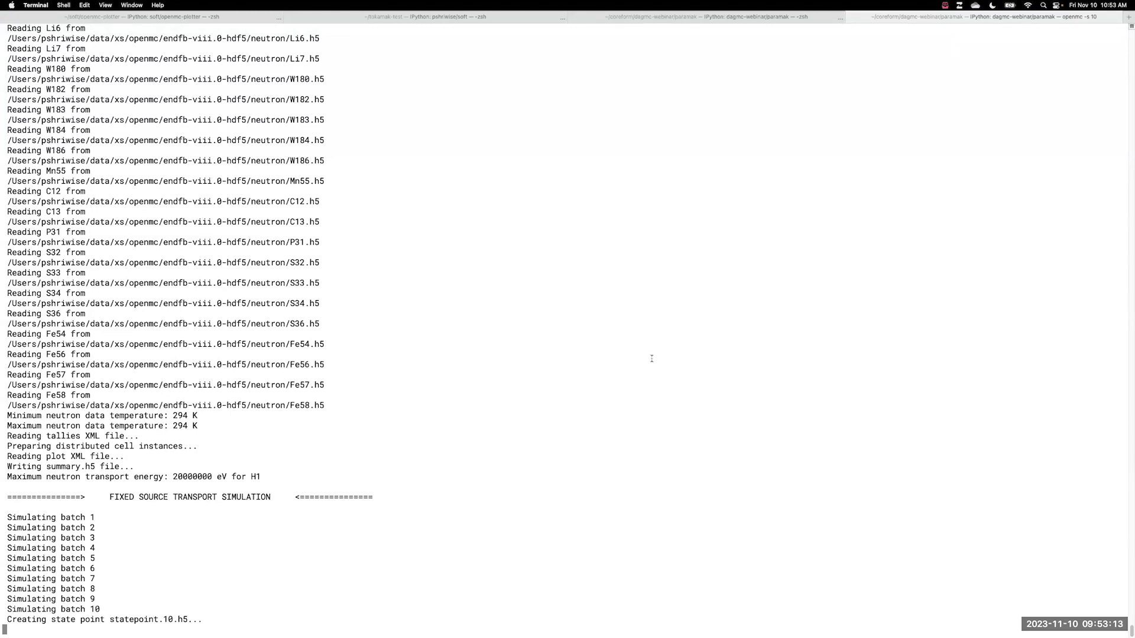
key(ctrl+Left)
key(ctrl+Right)
Step: In the first terminal session, change to the coreform/dagmc-webinar/paramak folder under home and list its files
click(213, 17)
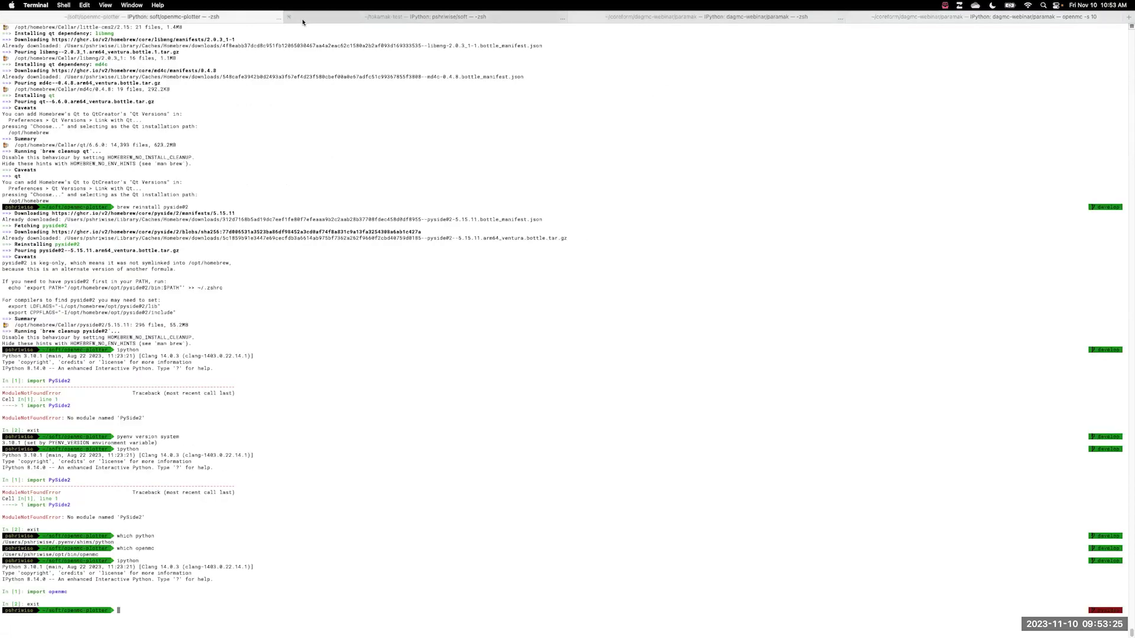
text(cd)
key(Return)
text(cd coreform/dagmc-webinar/p)
key(Tab)
text(a)
key(Tab)
key(Return)
text(l)
key(Return)
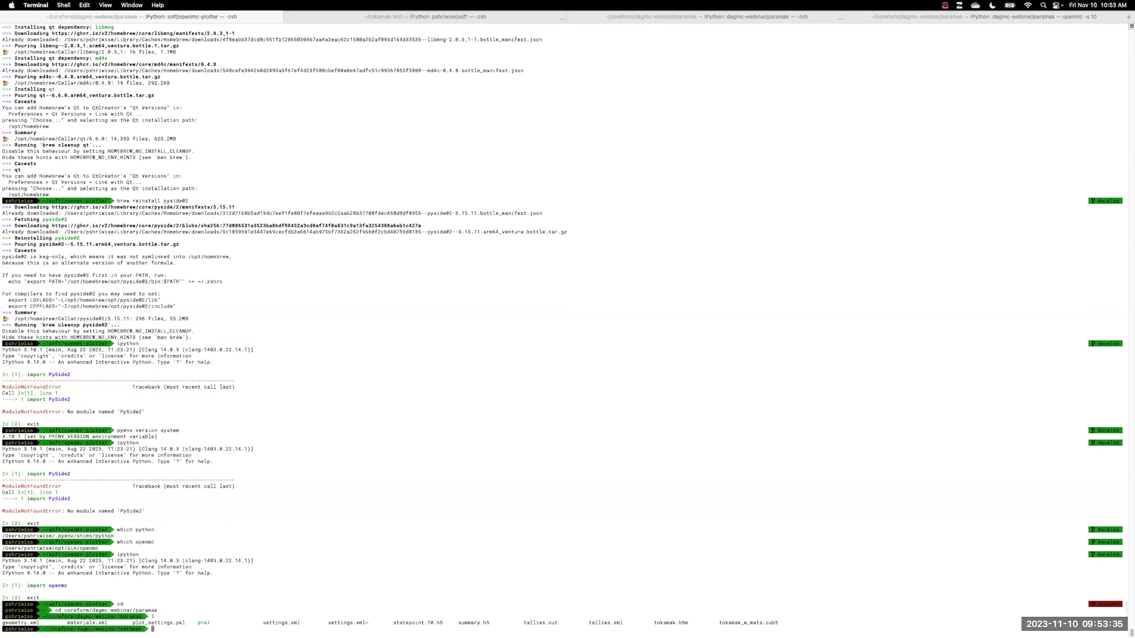
Step: Enlarge the terminal text and list the paramak folder again on a cleared screen
key(super+equal)
key(super+equal)
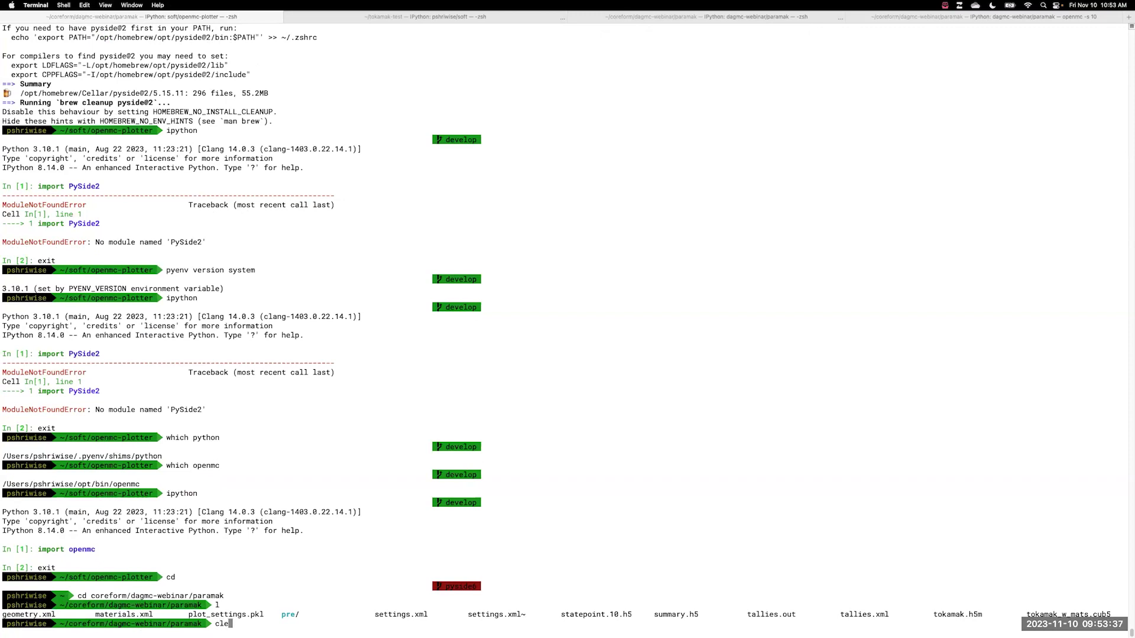
key(ctrl+l)
text(l)
key(Return)
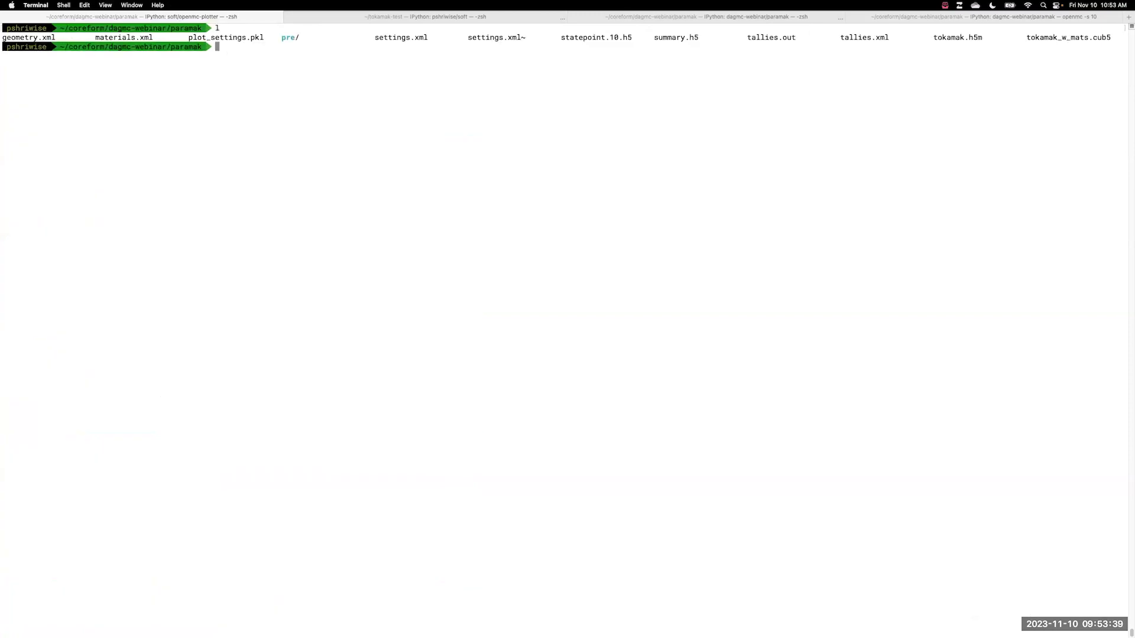
Step: Start an IPython session in the paramak folder and import openmc
text(ipython)
key(Return)
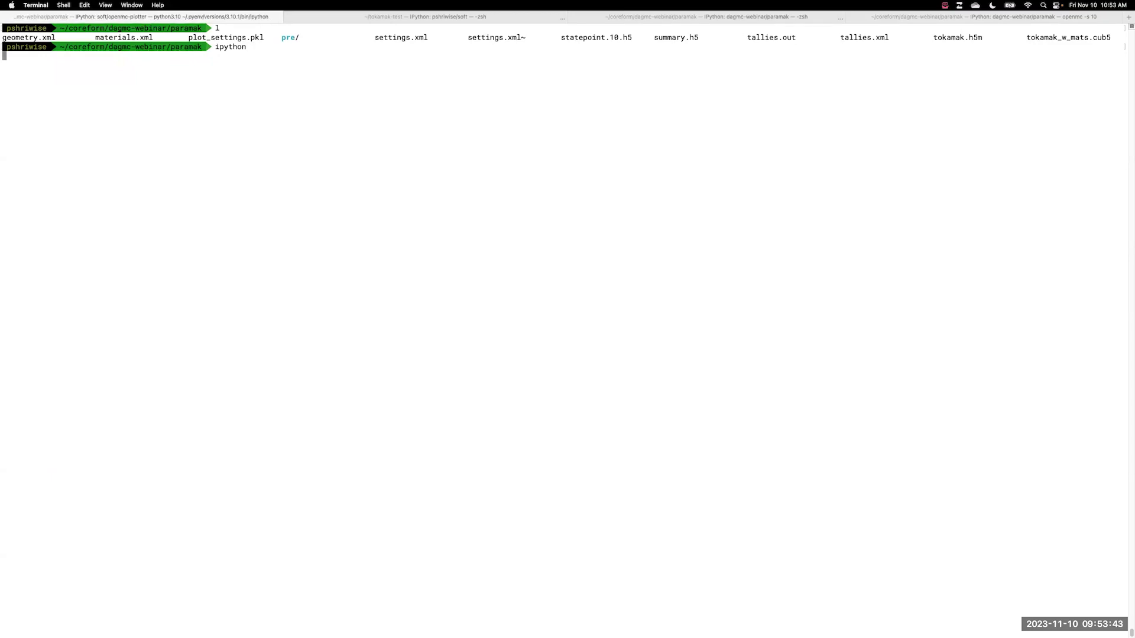
text(impor topen)
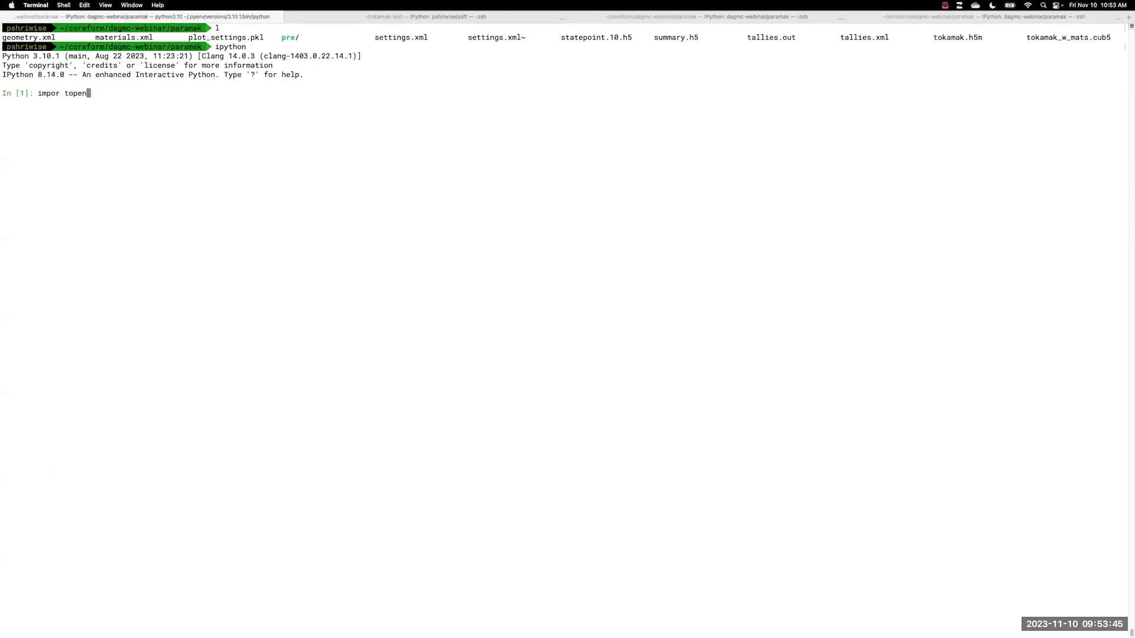
key(BackSpace)
key(BackSpace)
key(BackSpace)
text(t openmc)
key(Return)
Step: Load the tallies into a variable with tallies = openmc.Tallies.from_xml()
text(tallies = openmc.Tallies)
key(Right)
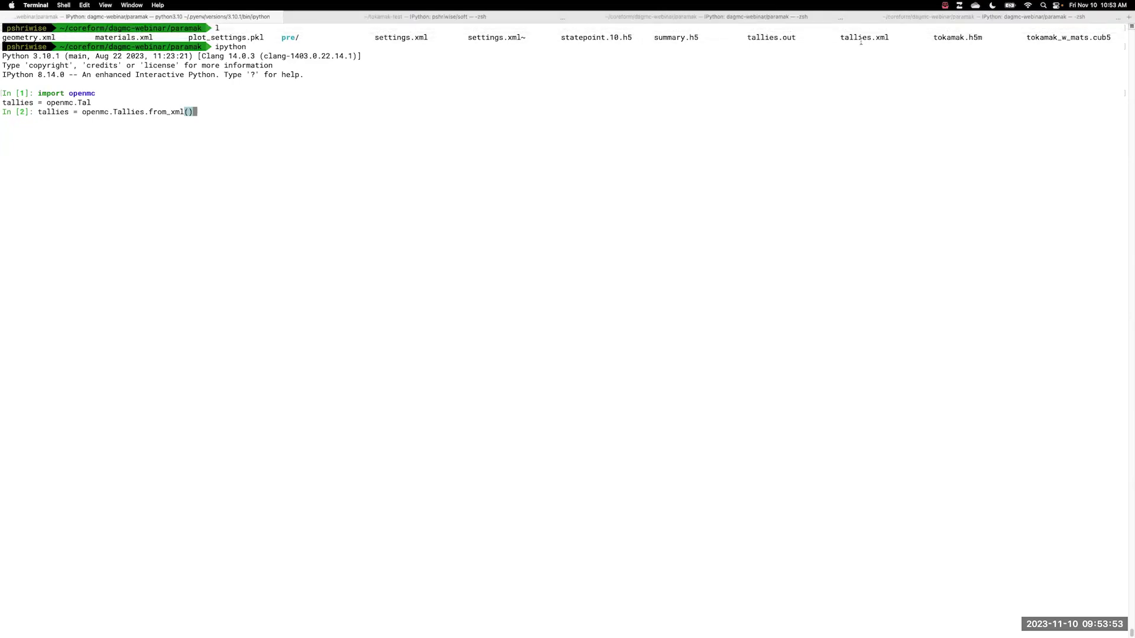
key(Return)
Step: Print the contents of tallies.xml and highlight its mesh definition and the mesh dimensions
text(cat talli)
key(Tab)
text(xml)
key(Return)
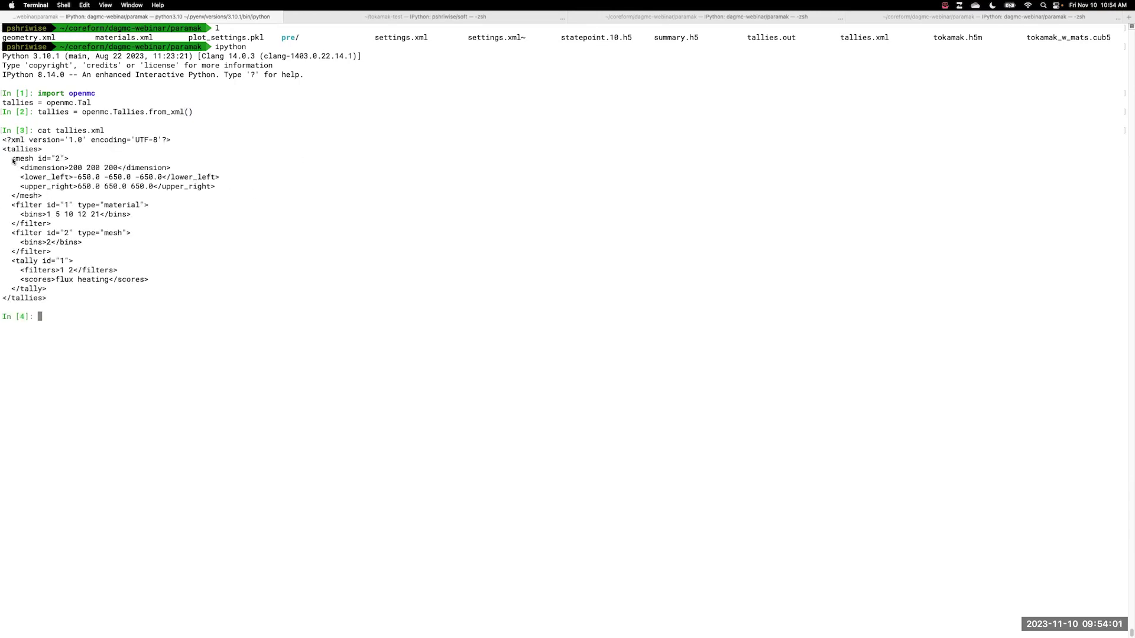
drag(13, 159, 190, 200)
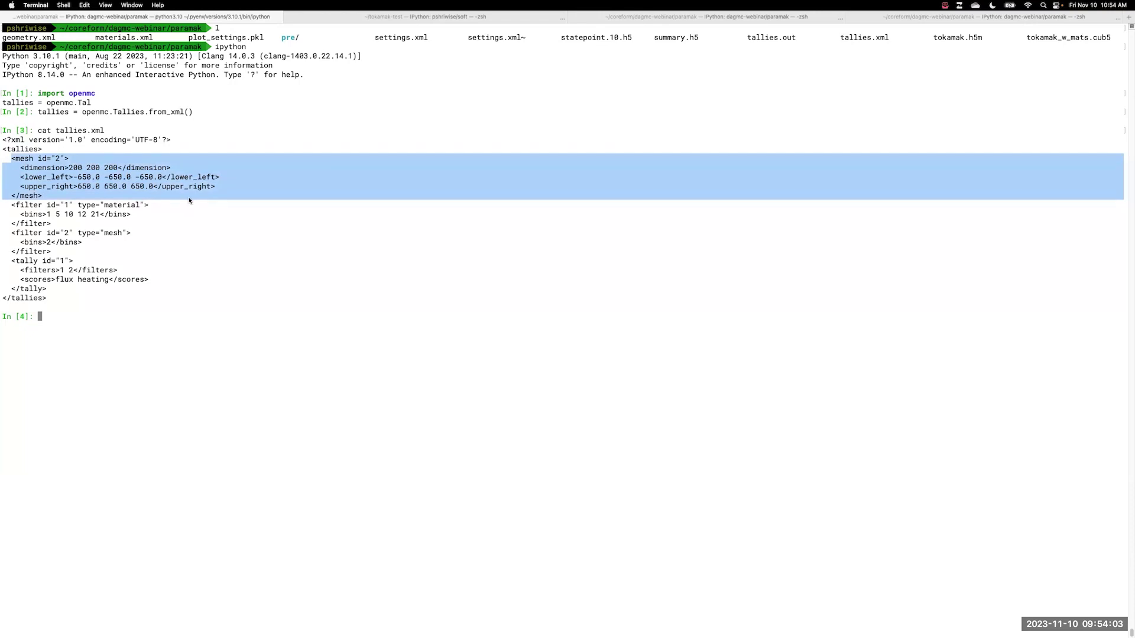
click(102, 179)
drag(69, 168, 117, 173)
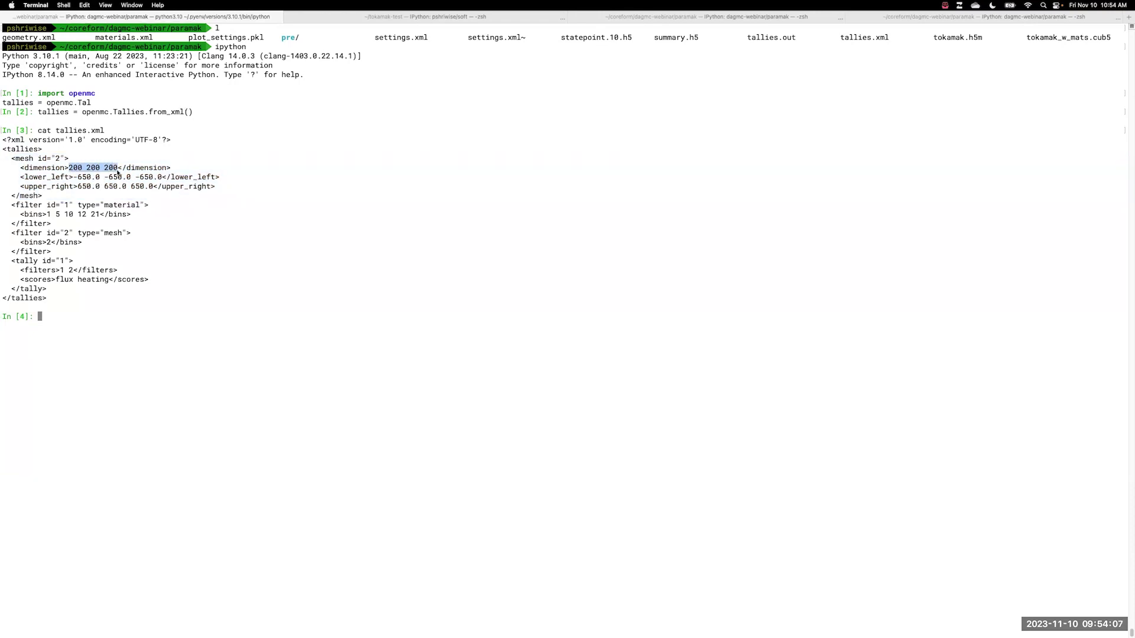
Step: Display the first tally's summary with tallies[0]
click(89, 320)
text(tallies.)
key(BackSpace)
key(BackSpace)
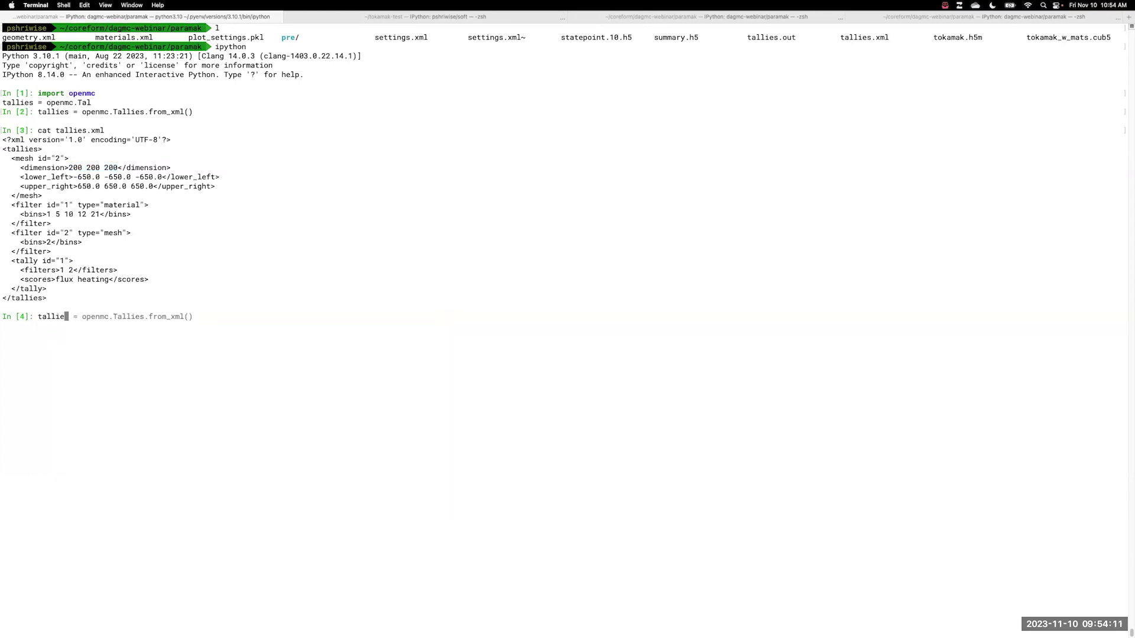
text(s[]0)
key(Return)
key(Up)
key(BackSpace)
key(Left)
text(0)
key(Return)
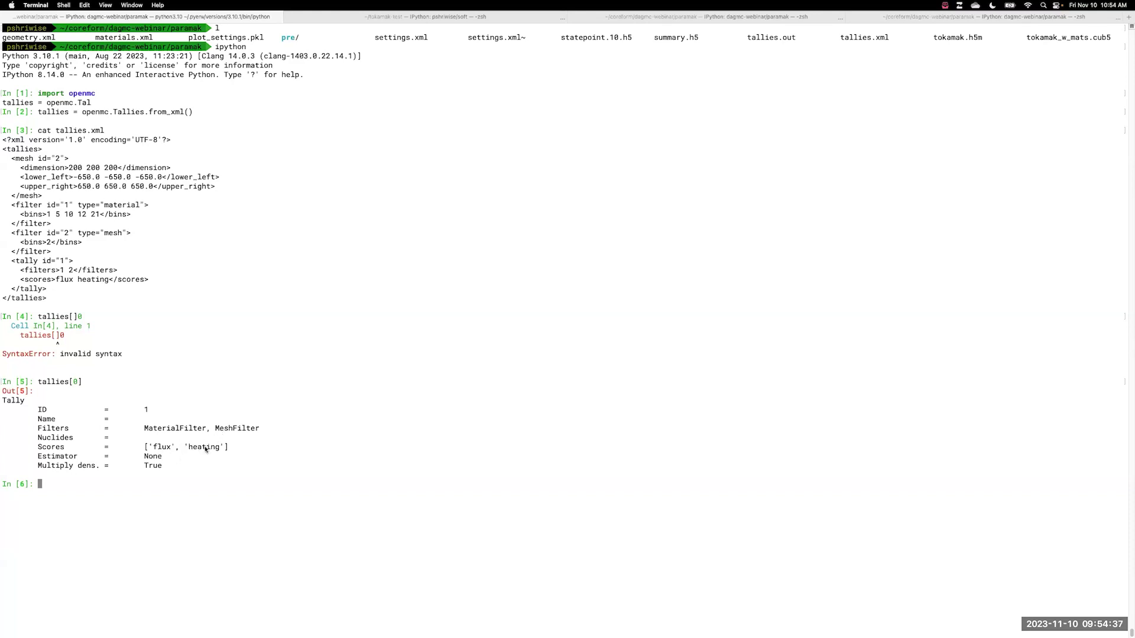
Step: Display the first tally's filters with tallies[0].filters and highlight the material filter's bins
key(Up)
text(.filters)
key(Return)
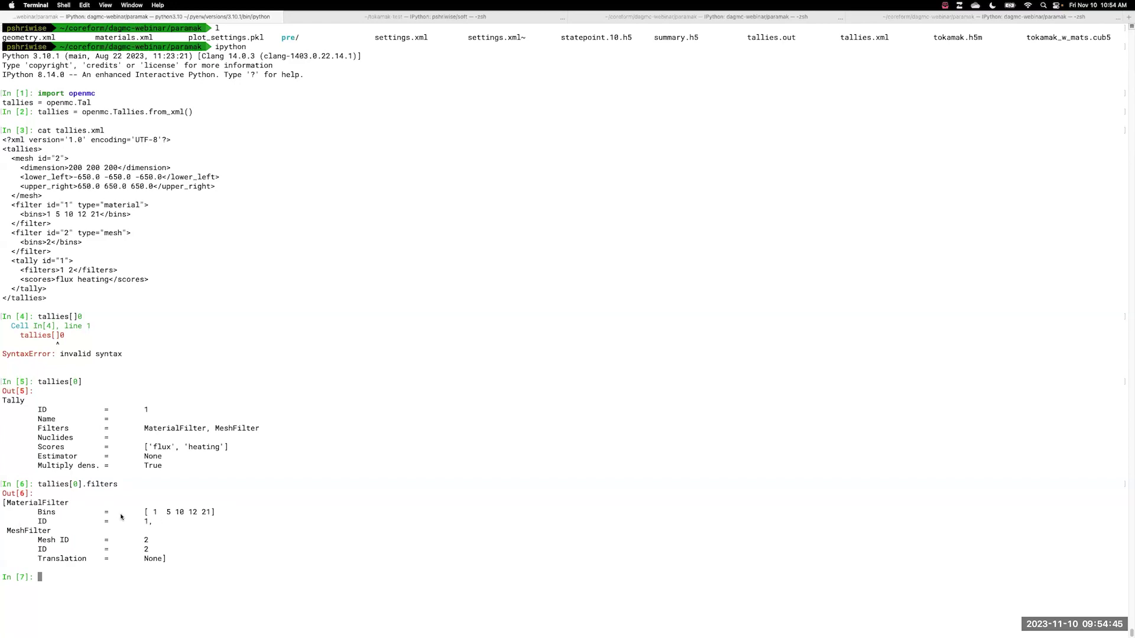
drag(153, 513, 212, 514)
click(179, 543)
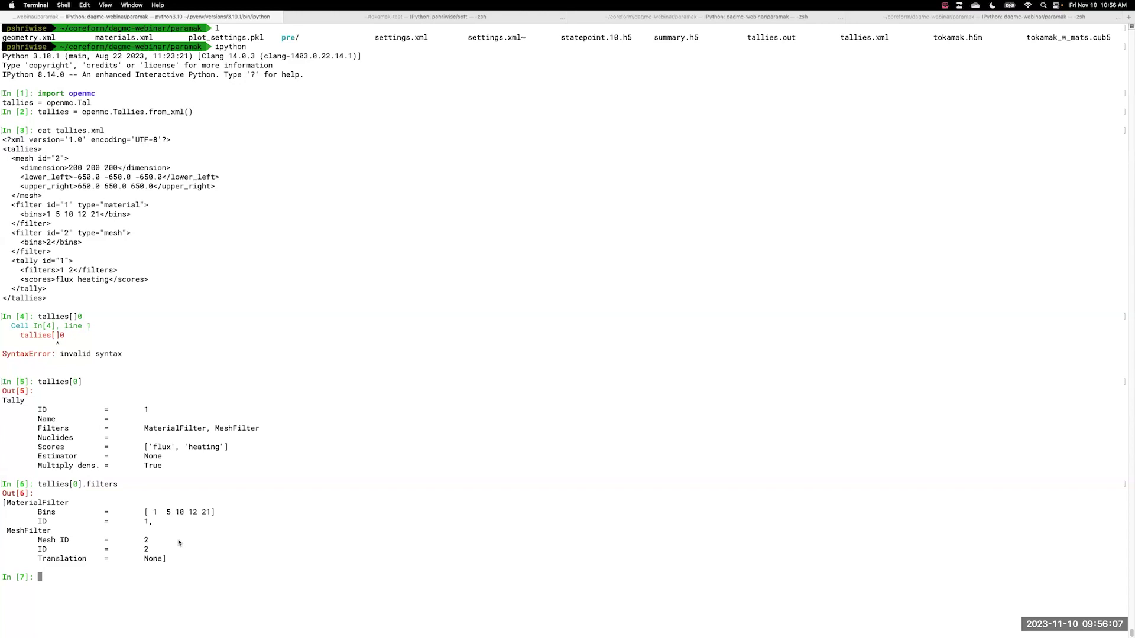
Step: Load the geometry into a variable with geom = openmc.Geometry.from_xml()
text(ge)
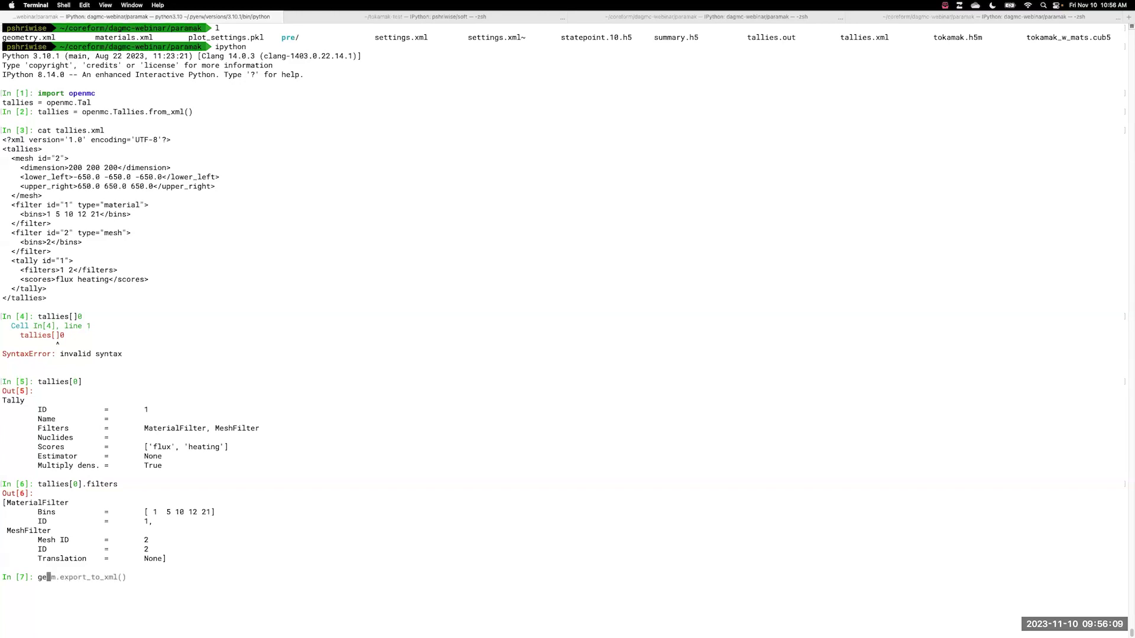
text(om =)
key(Right)
key(BackSpace)
key(BackSpace)
key(BackSpace)
key(BackSpace)
key(BackSpace)
key(BackSpace)
text(.from)
key(Tab)
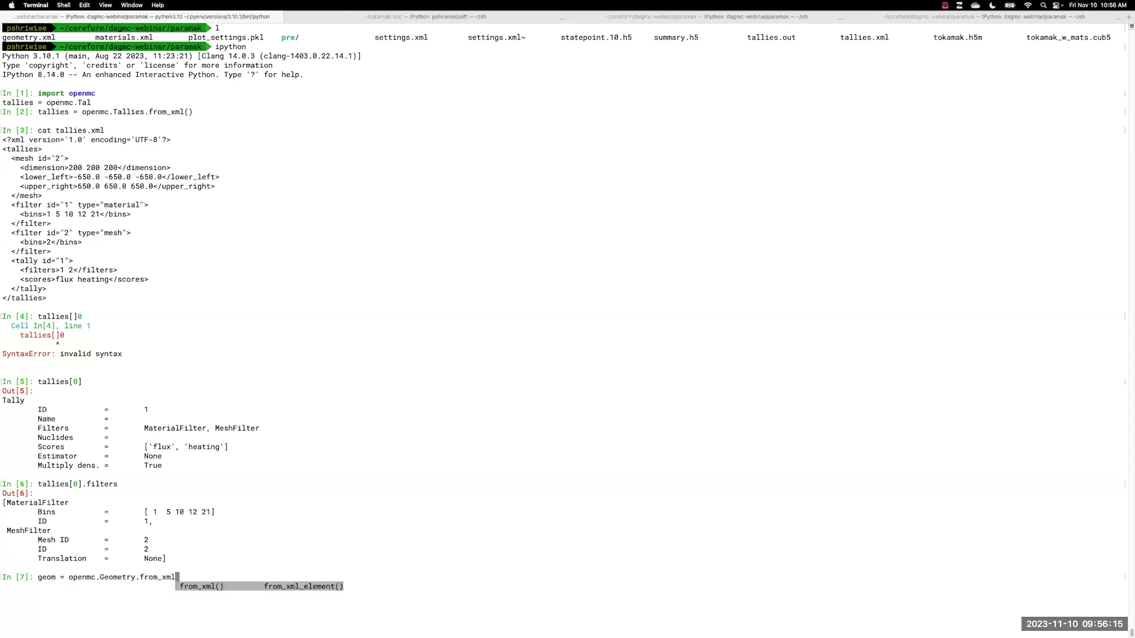
text(())
key(Return)
Step: Clear the IPython screen and list every geometry surface with geom.get_all_surfaces()
text(clear)
key(Return)
text(geom.ge)
key(Tab)
key(Tab)
key(Tab)
key(Tab)
key(Tab)
key(Tab)
key(Tab)
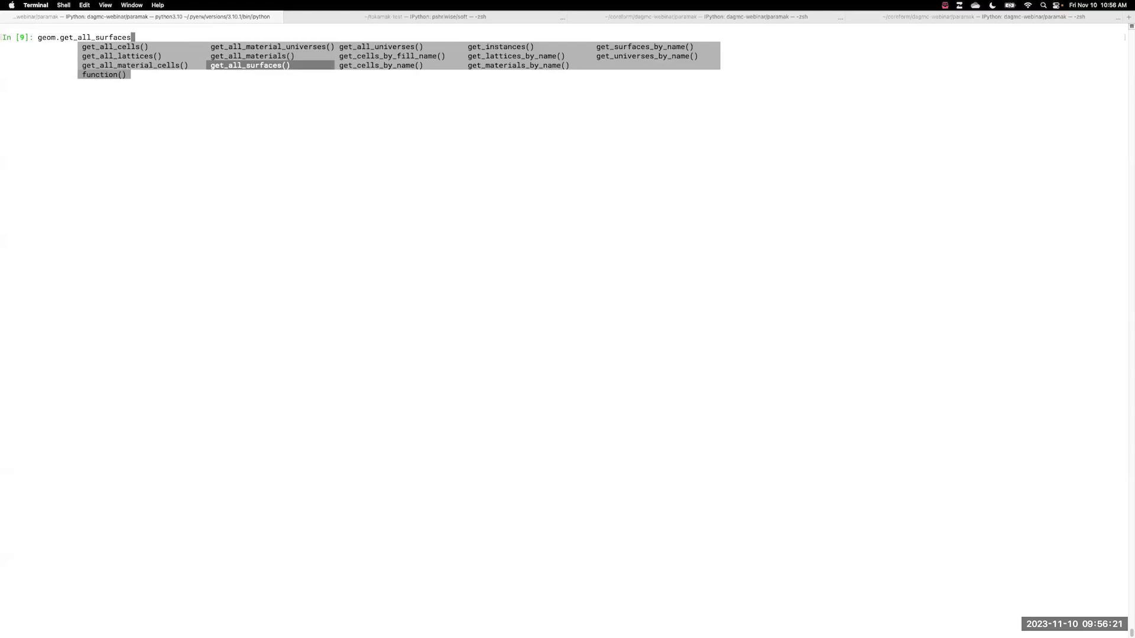
text(())
key(Return)
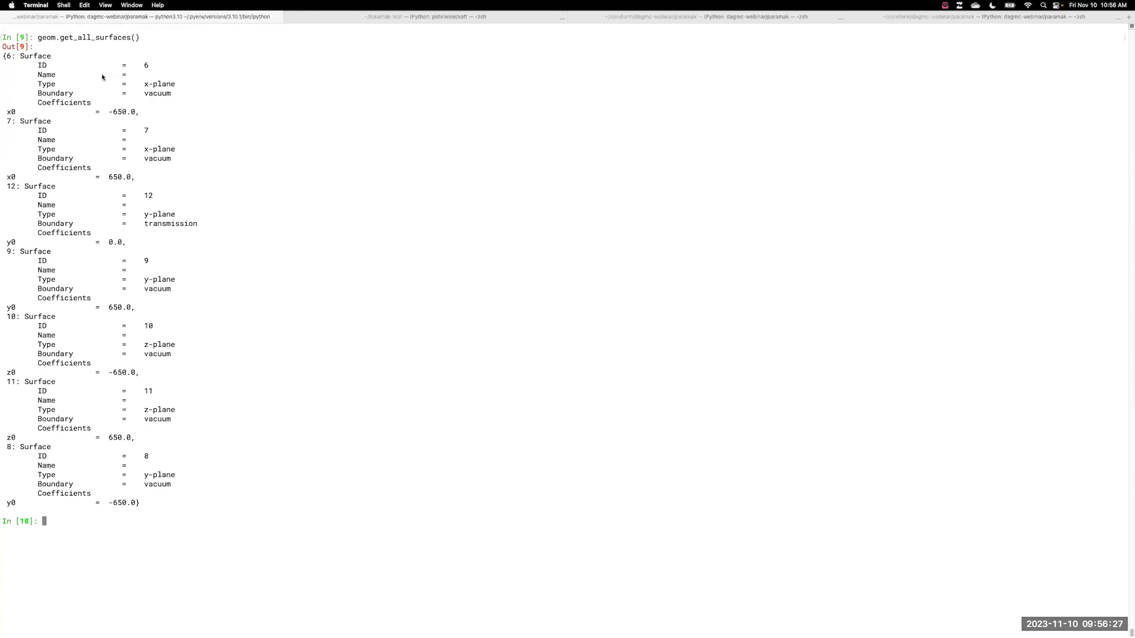
Step: Examine the x-plane surface types and highlight the full entry for surface 12
triple_click(152, 84)
double_click(163, 149)
click(157, 166)
drag(133, 245, 10, 193)
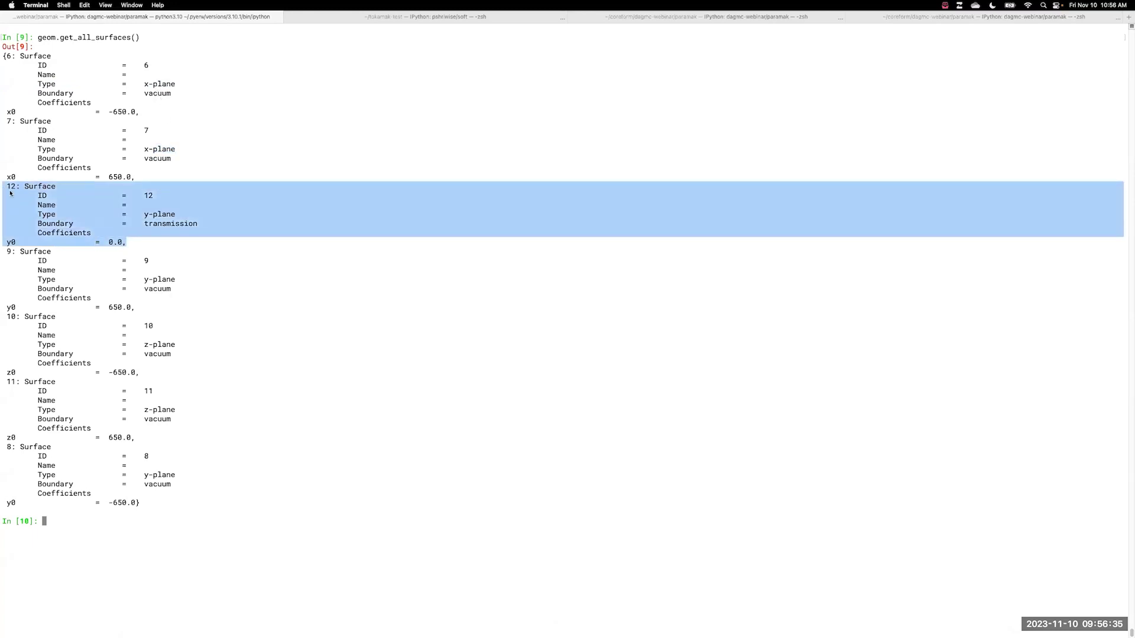
click(171, 233)
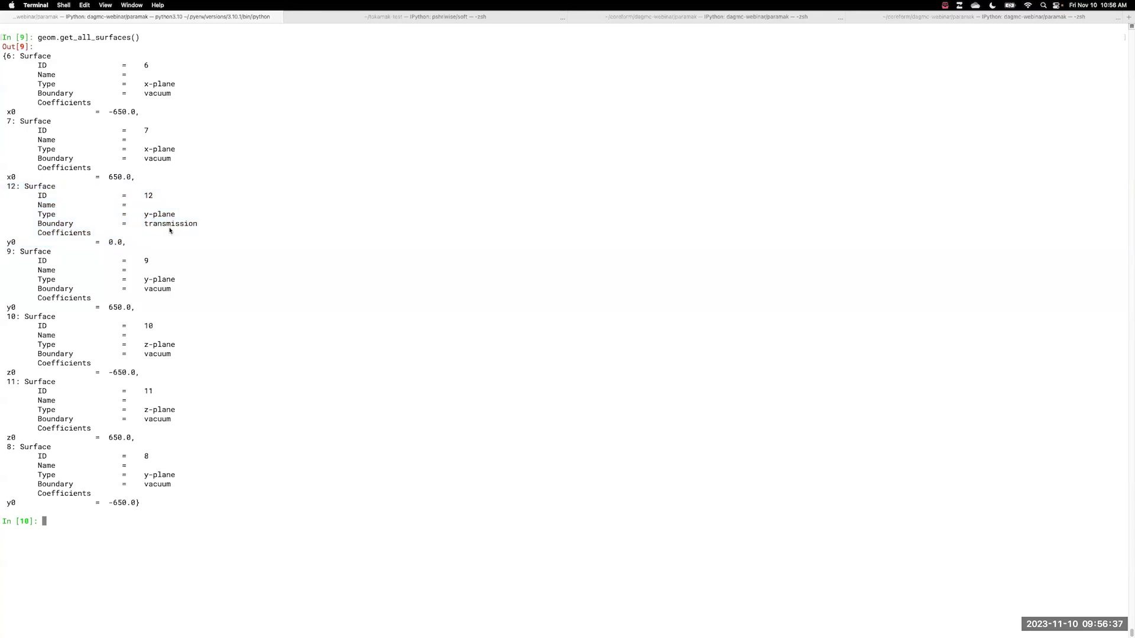
Step: Switch to Coreform Cubit and orbit the tokamak to view its flat cut face and outer coils
key(super+Tab)
key(super+Tab)
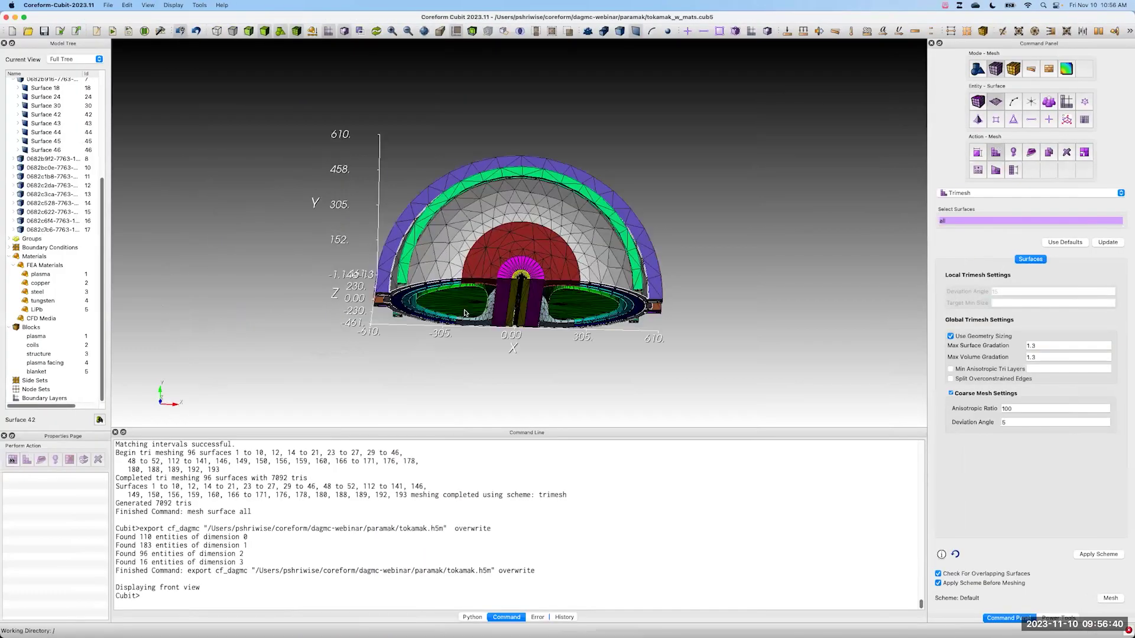
drag(464, 313, 467, 263)
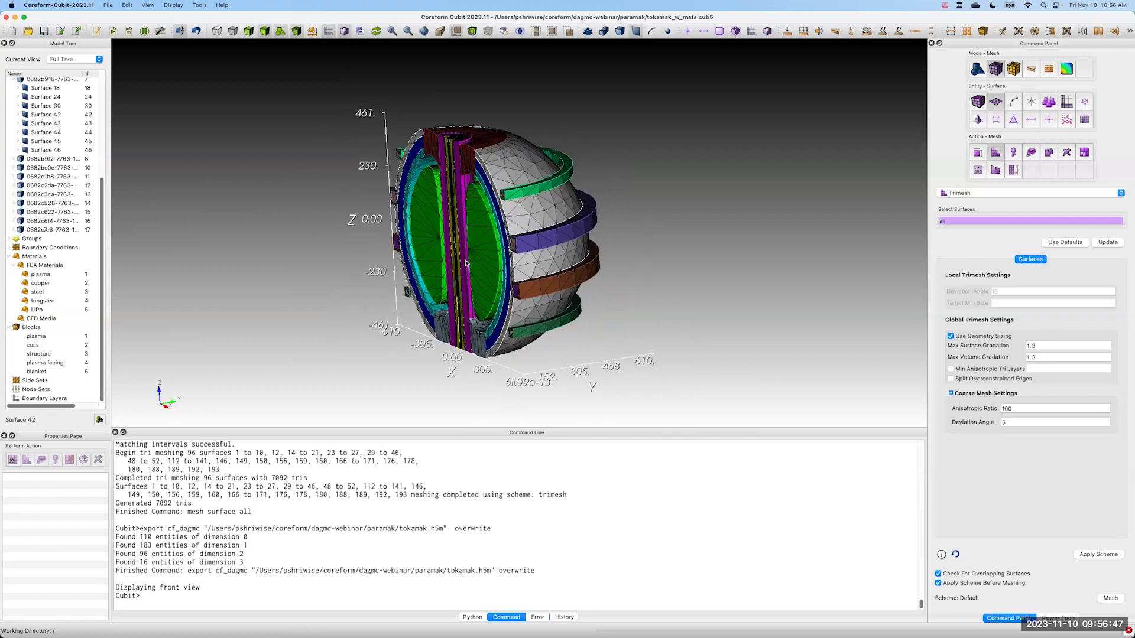
Step: Return to Terminal and highlight the boundary type line of surface 12
key(ctrl+Right)
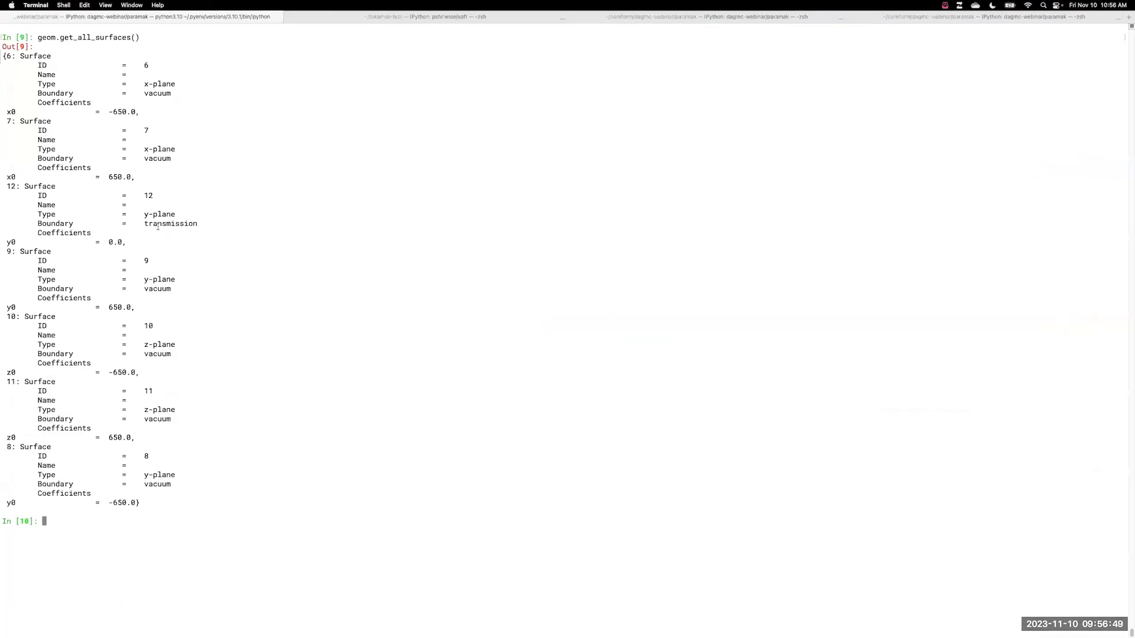
triple_click(158, 227)
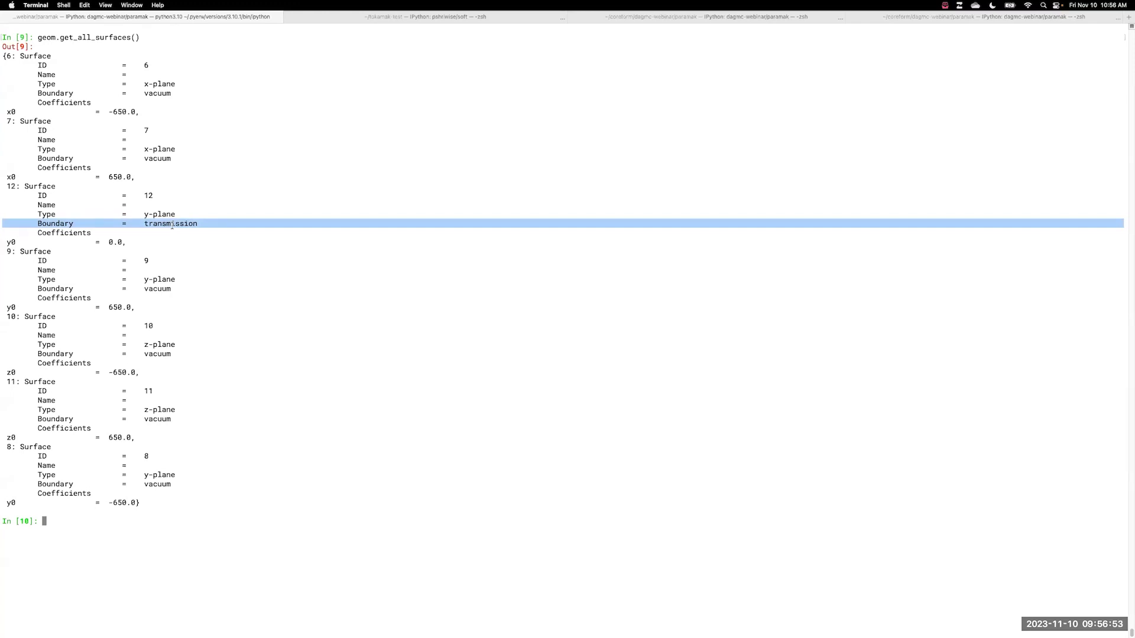
Step: Switch to Coreform Cubit and create sideset 1 from all surfaces with y_coord < 1e-6
key(super+Tab)
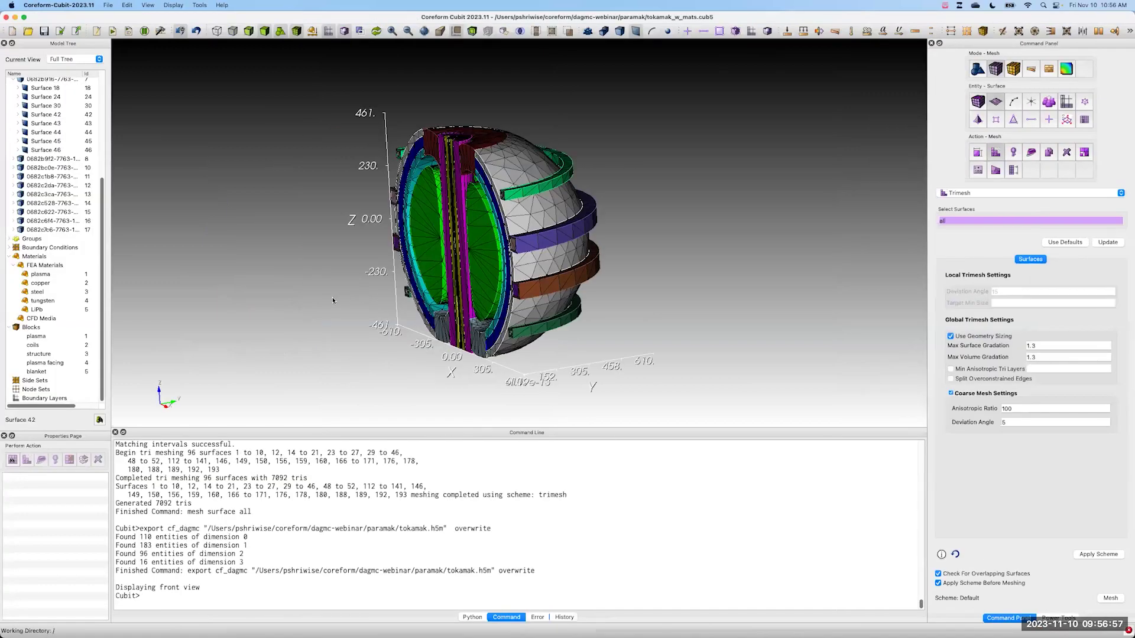
drag(537, 118, 461, 161)
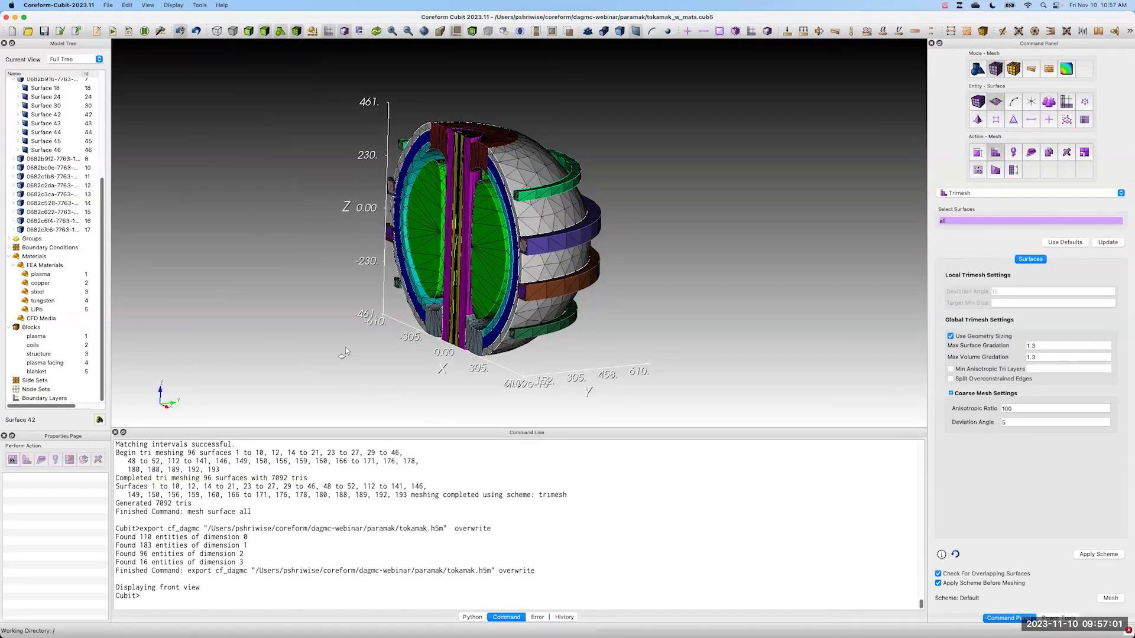
drag(345, 346, 345, 357)
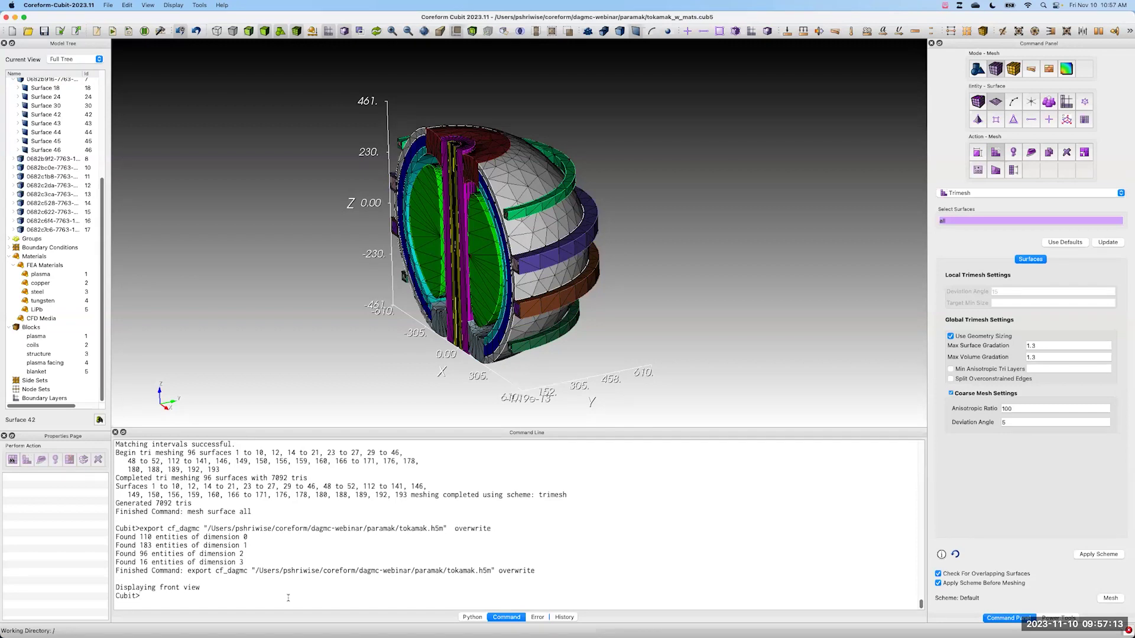
text(sideset a)
text(dd)
key(BackSpace)
key(BackSpace)
key(BackSpace)
key(BackSpace)
text(1 add surface all with y)
text(_coord < 1e-6)
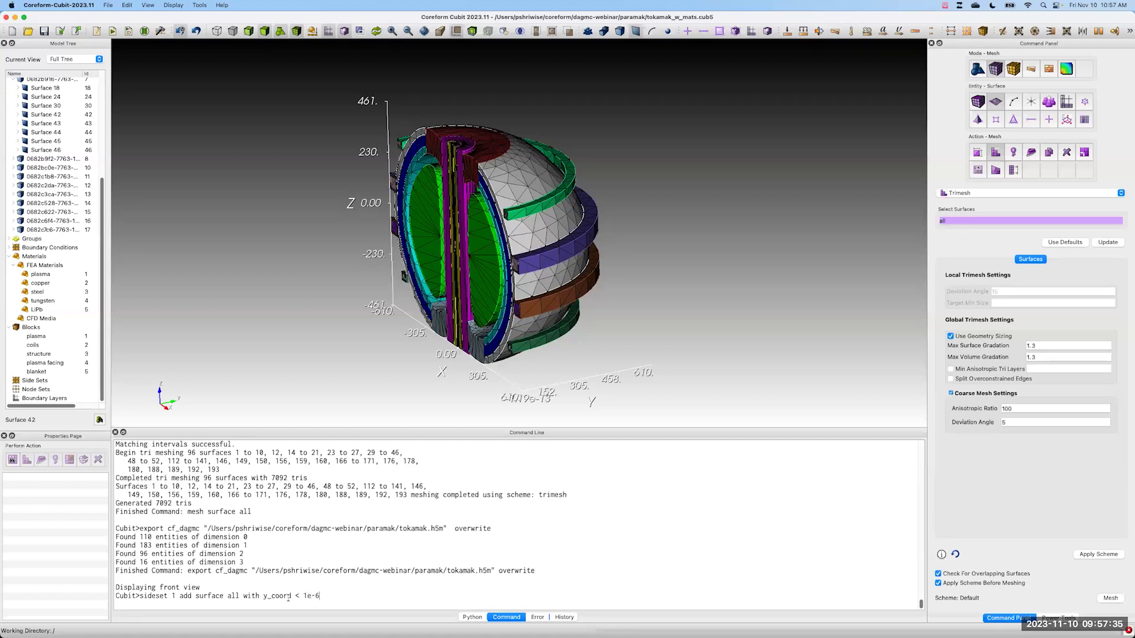
key(Return)
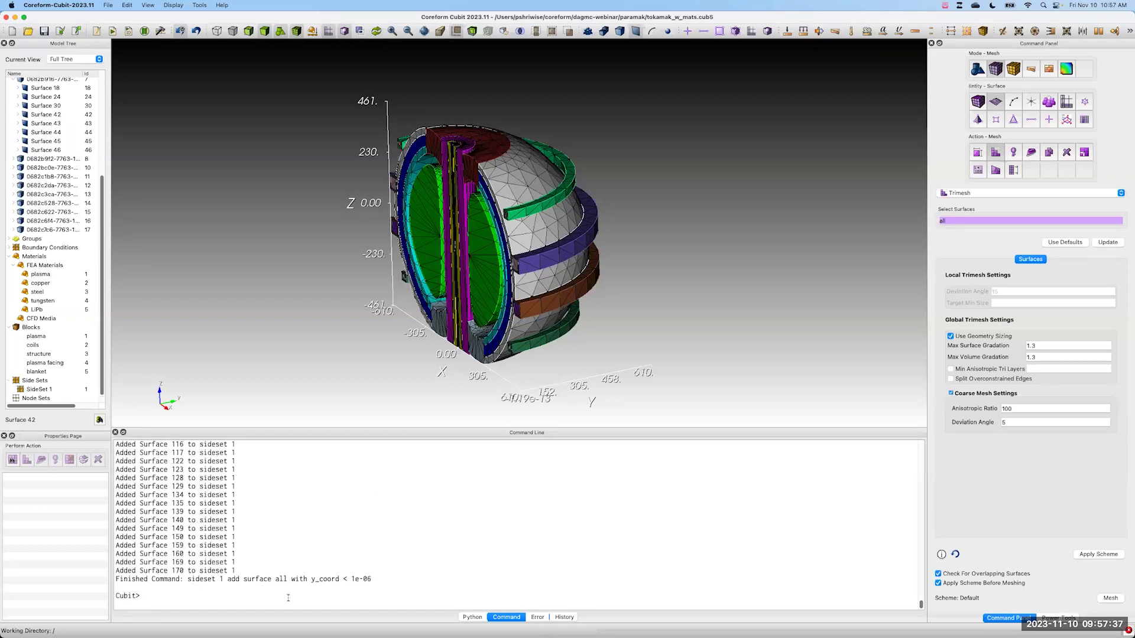
Step: Highlight SideSet 1 on the tokamak to check which surfaces it contains, and clear the selection
scroll(37, 355, down, 1)
click(39, 380)
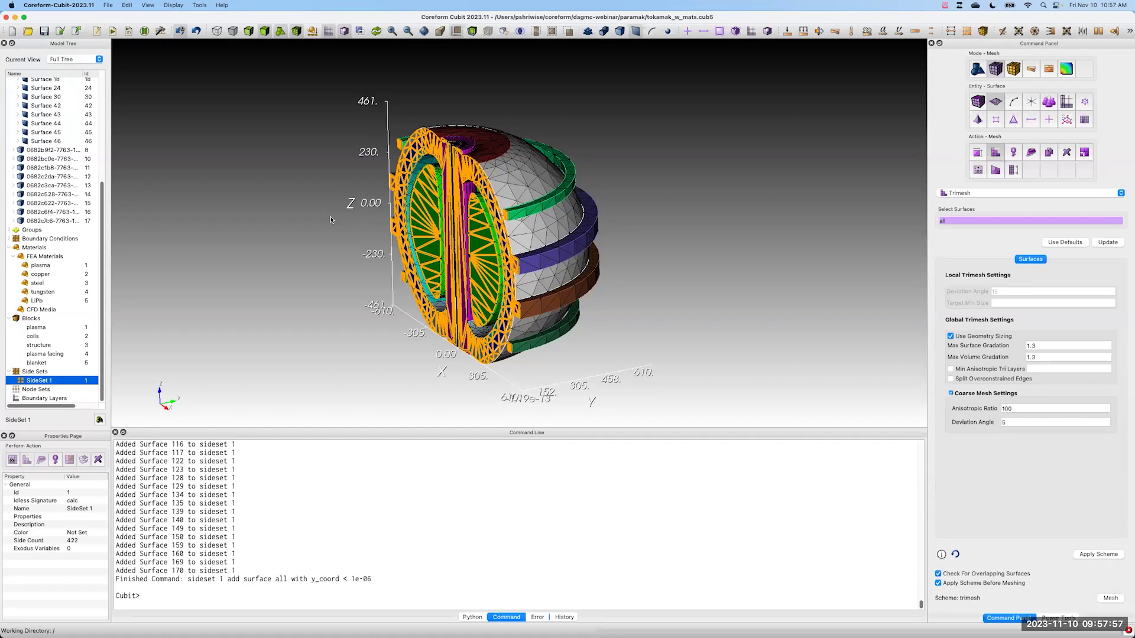
click(297, 212)
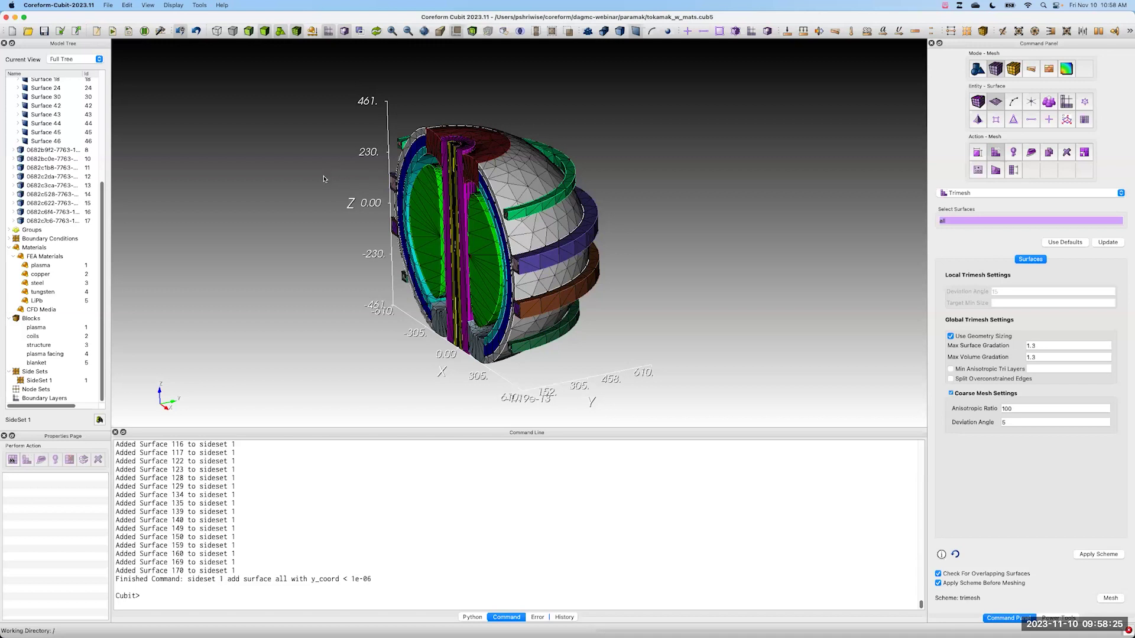
Step: Examine the available import file formats, choose MCNP (*.i), and leave the import without opening a file
click(61, 34)
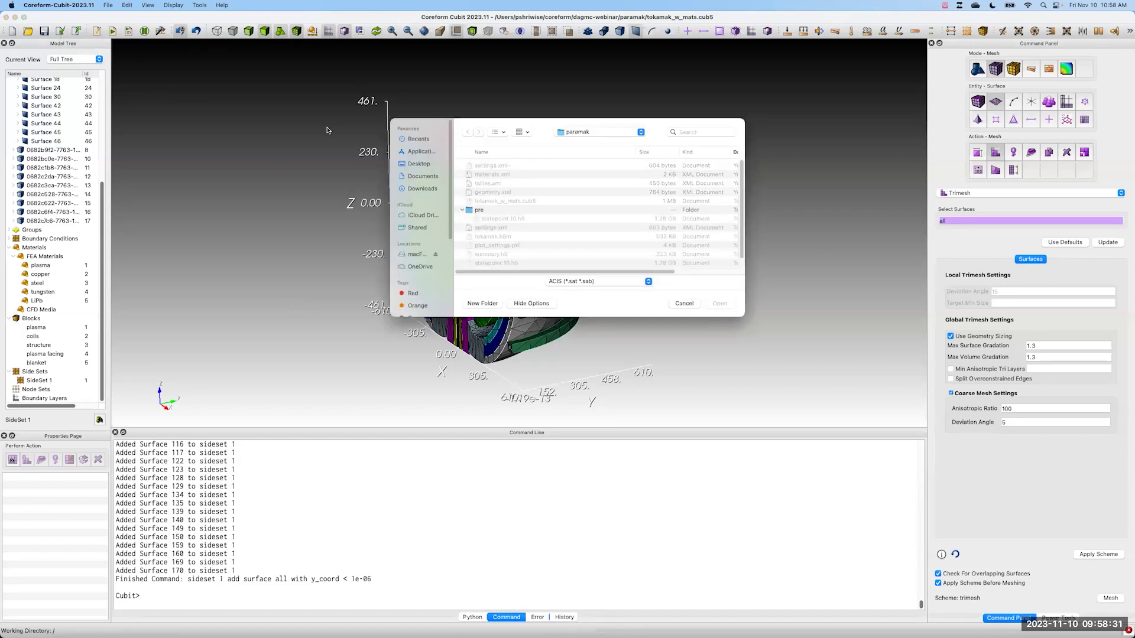
click(605, 287)
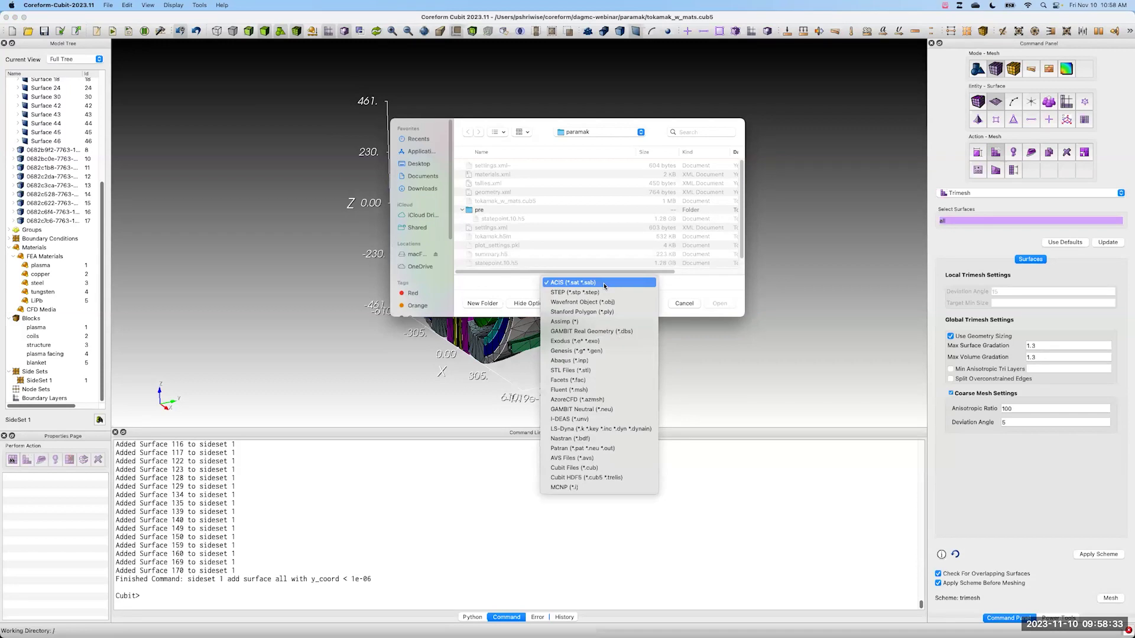
click(604, 488)
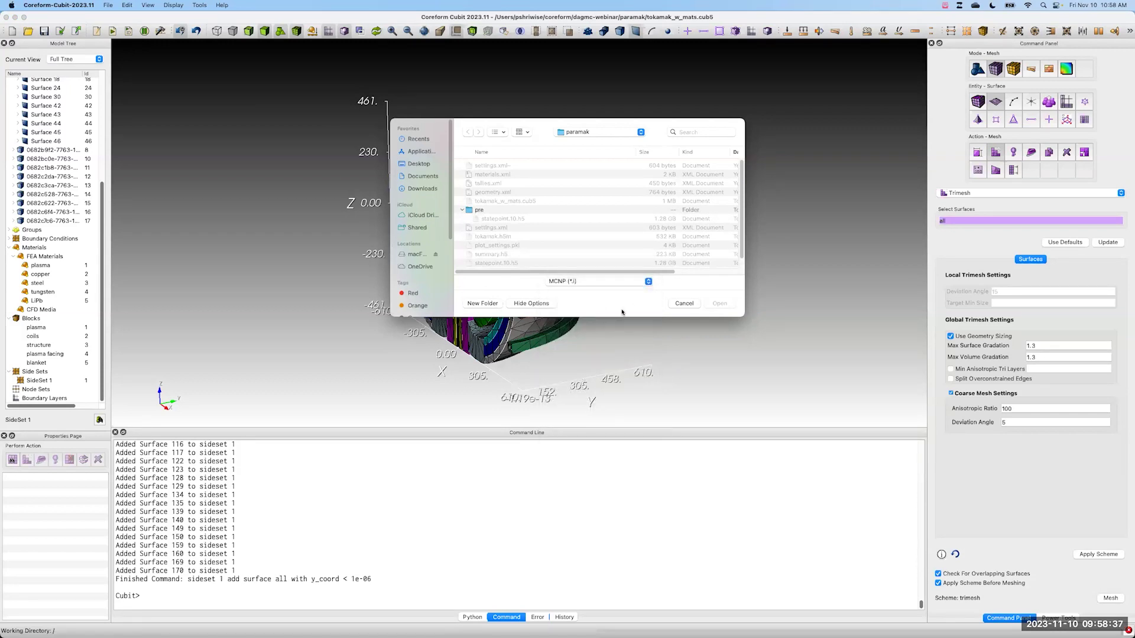
drag(544, 133, 393, 125)
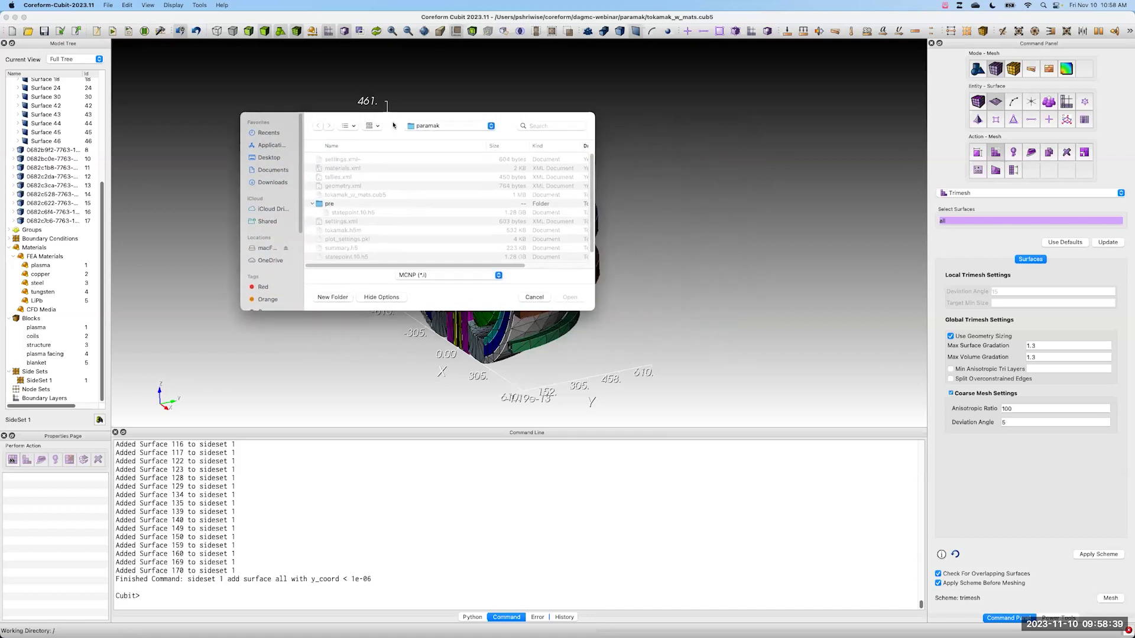
click(535, 298)
drag(650, 341, 682, 386)
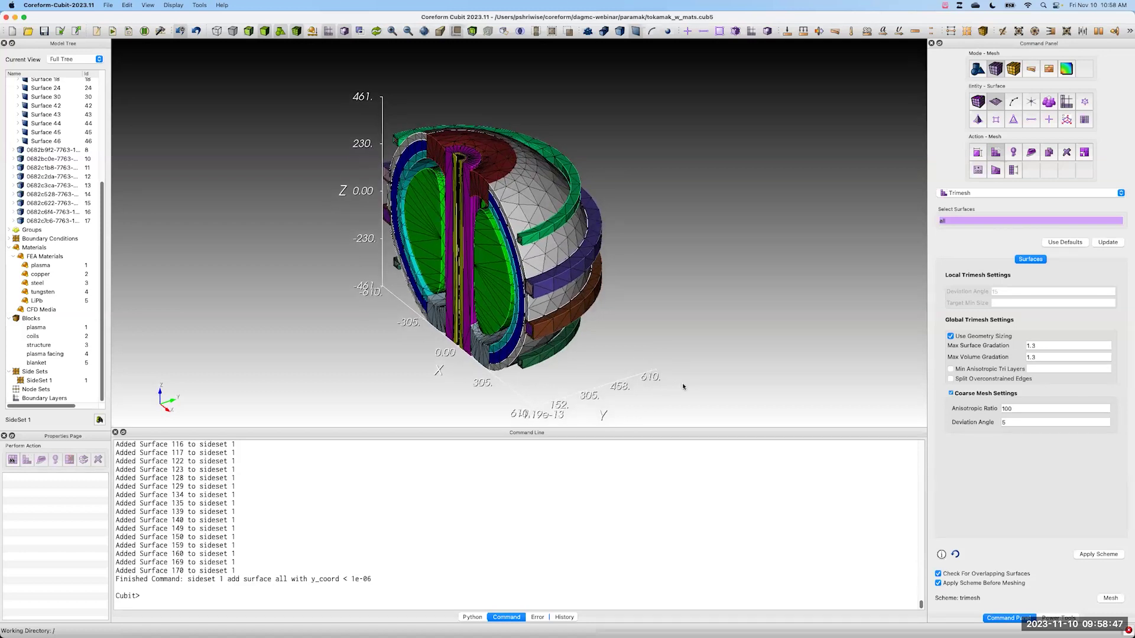